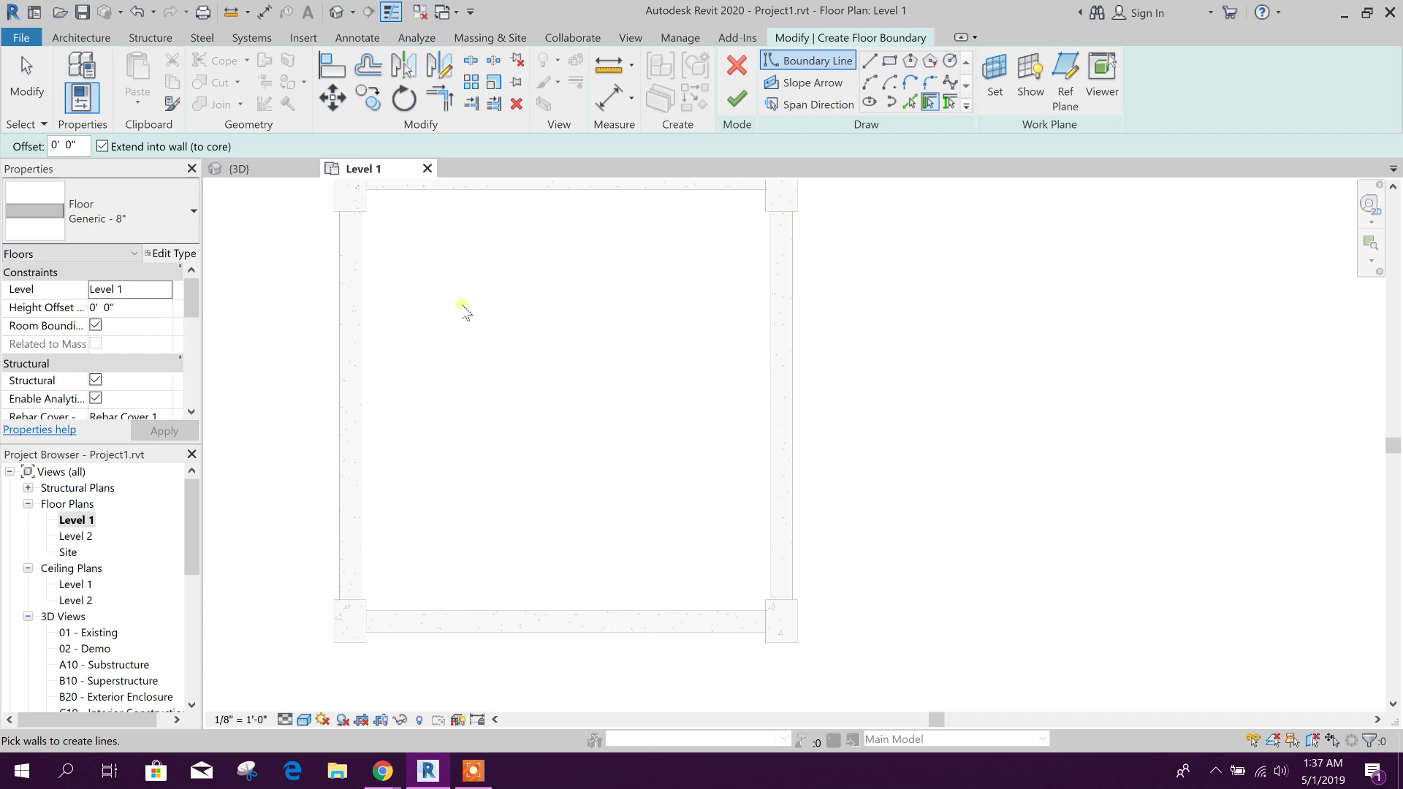
Open the type properties of the Generic - 8" floor type.
left_click(169, 256)
Duplicate the floor type as Generic - 7" with a 7" structure layer and apply it.
left_click_drag(461, 45, 973, 132)
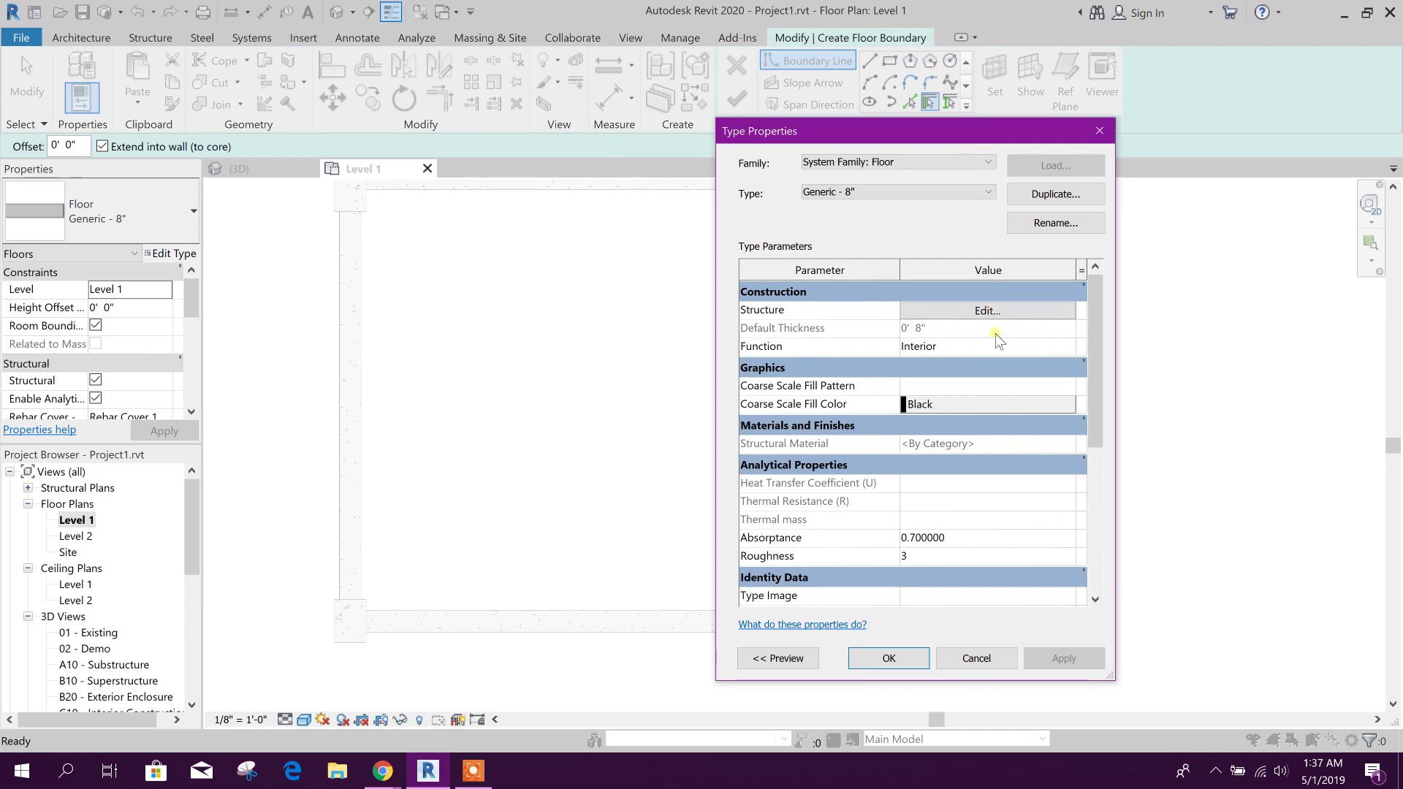
left_click(1045, 203)
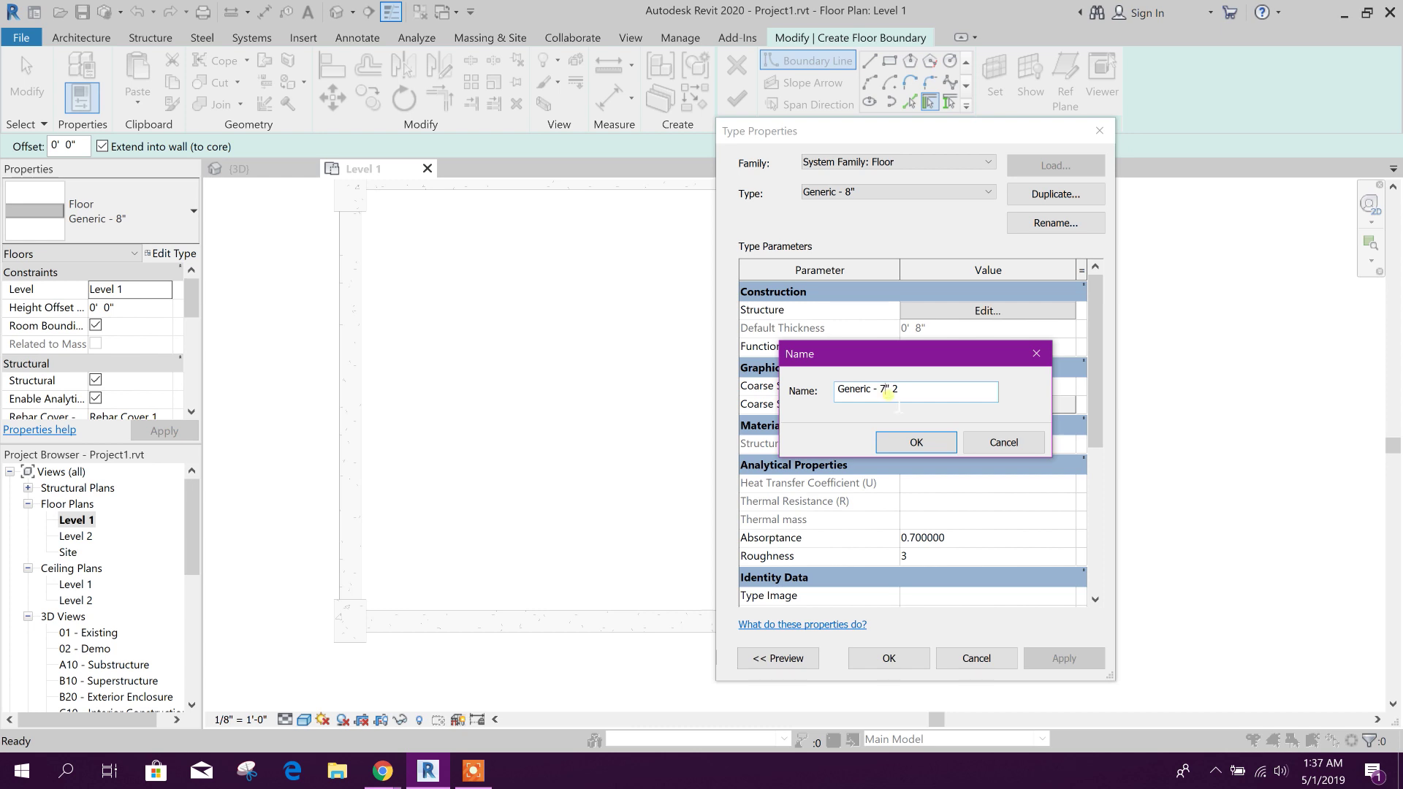
left_click(920, 443)
left_click(975, 311)
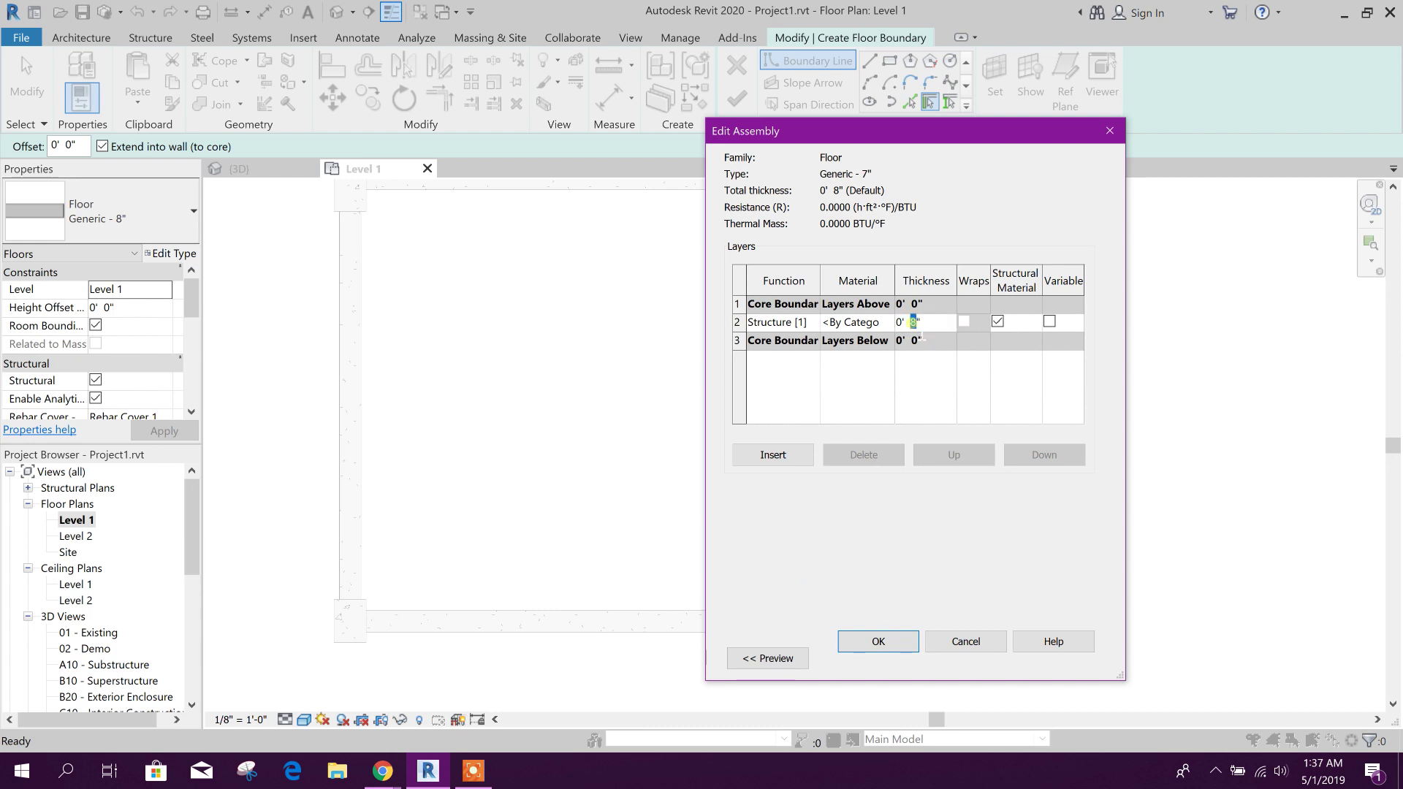
left_click(897, 633)
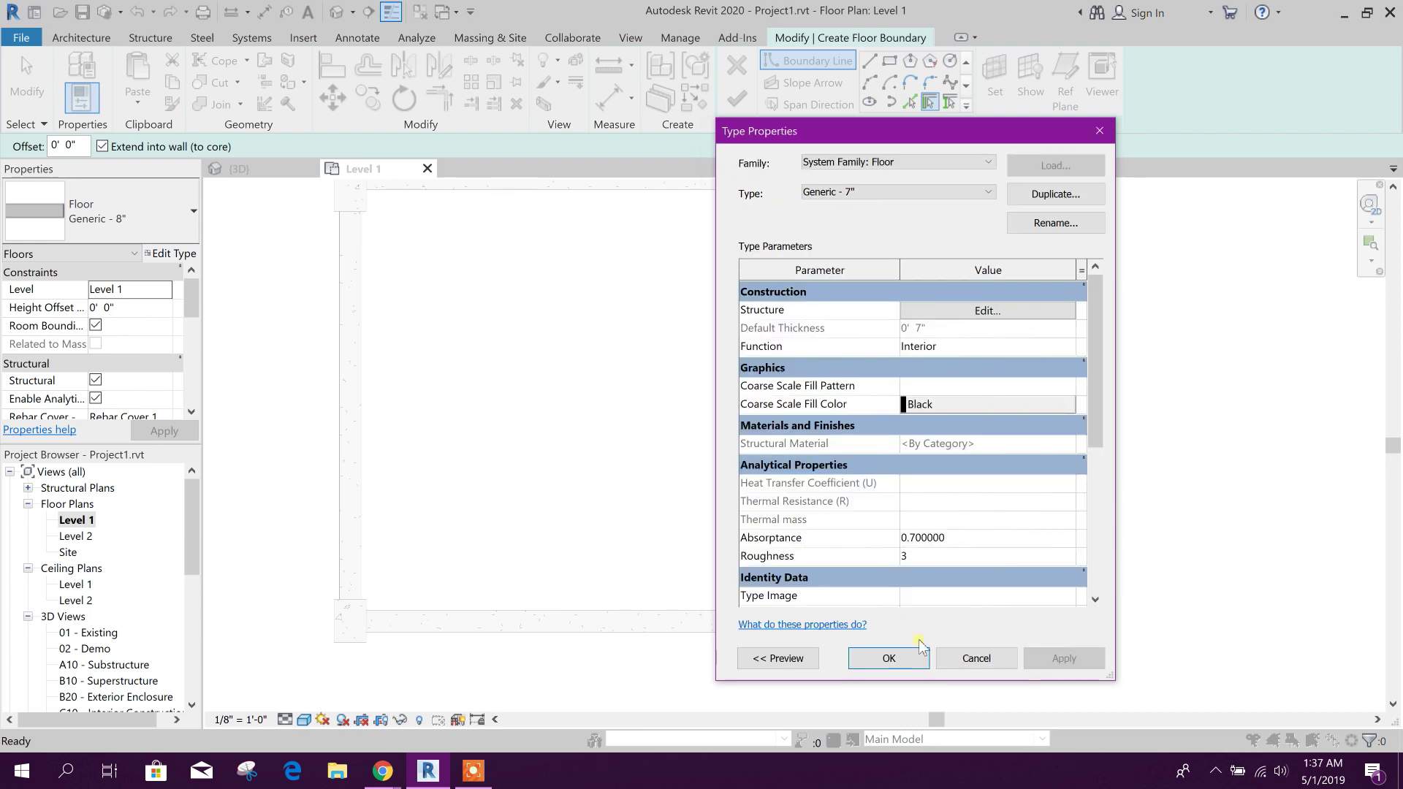
left_click(888, 658)
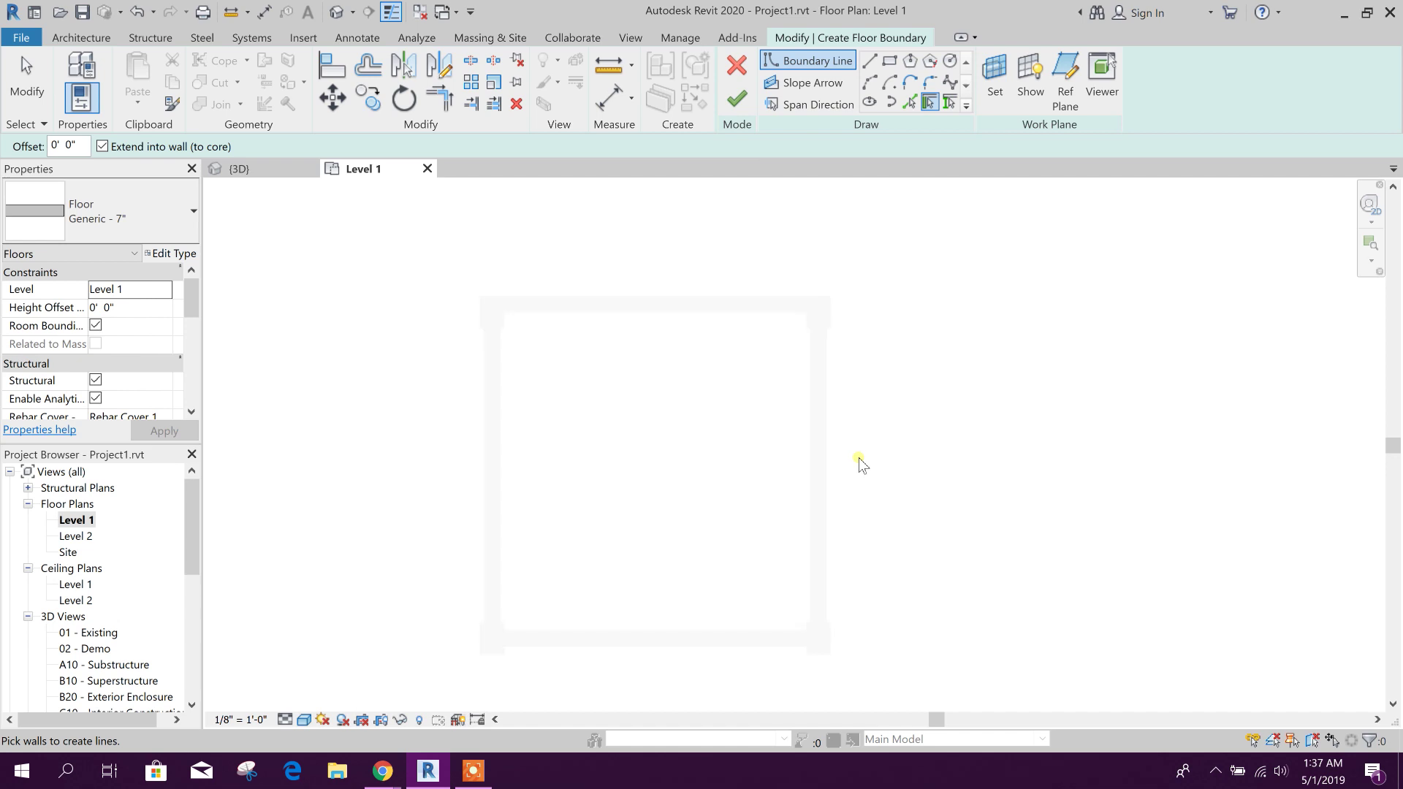
Sketch a 9' radius arc from the frame's top-right corner to its bottom-right corner.
left_click(870, 83)
scroll(852, 344, "up", 5)
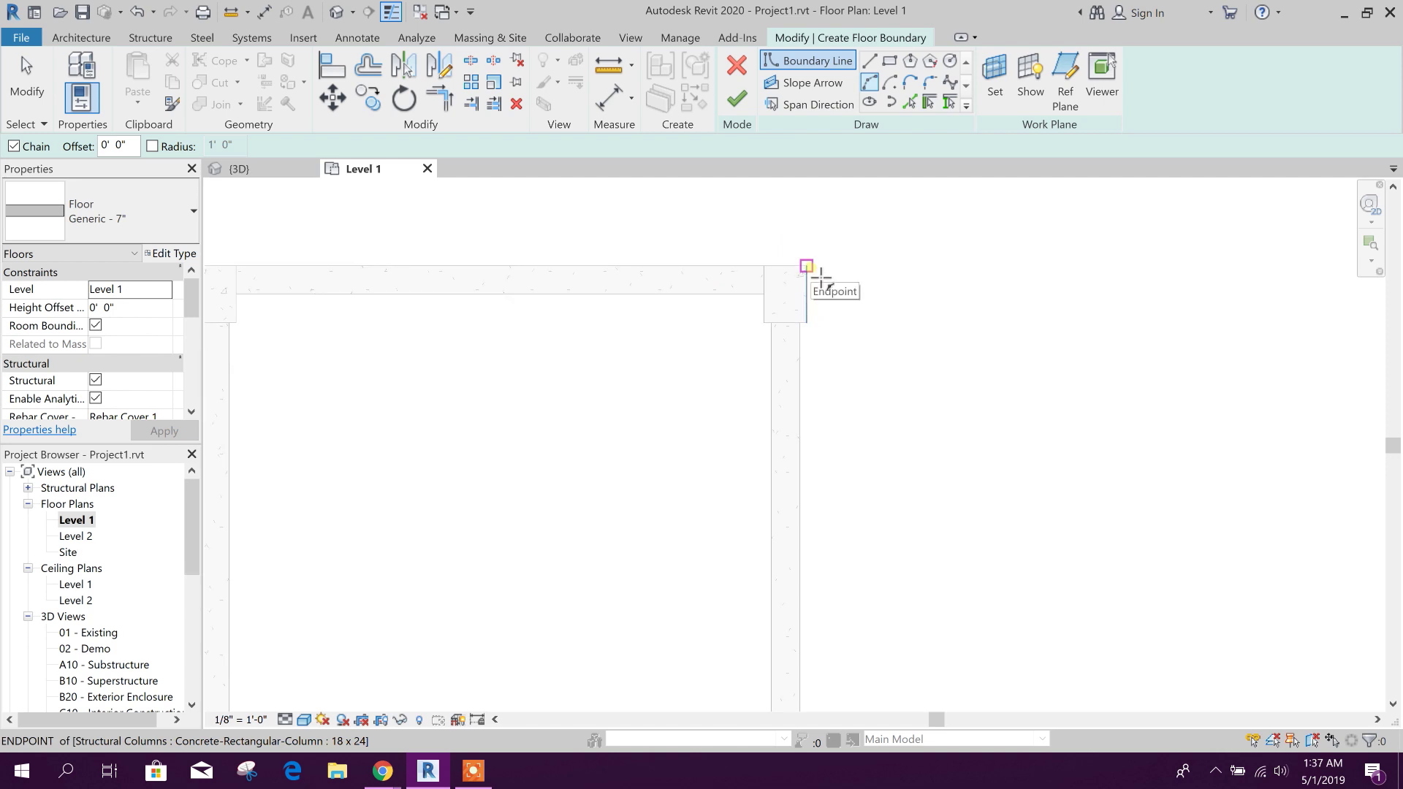
scroll(808, 275, "down", 3)
scroll(814, 329, "up", 4)
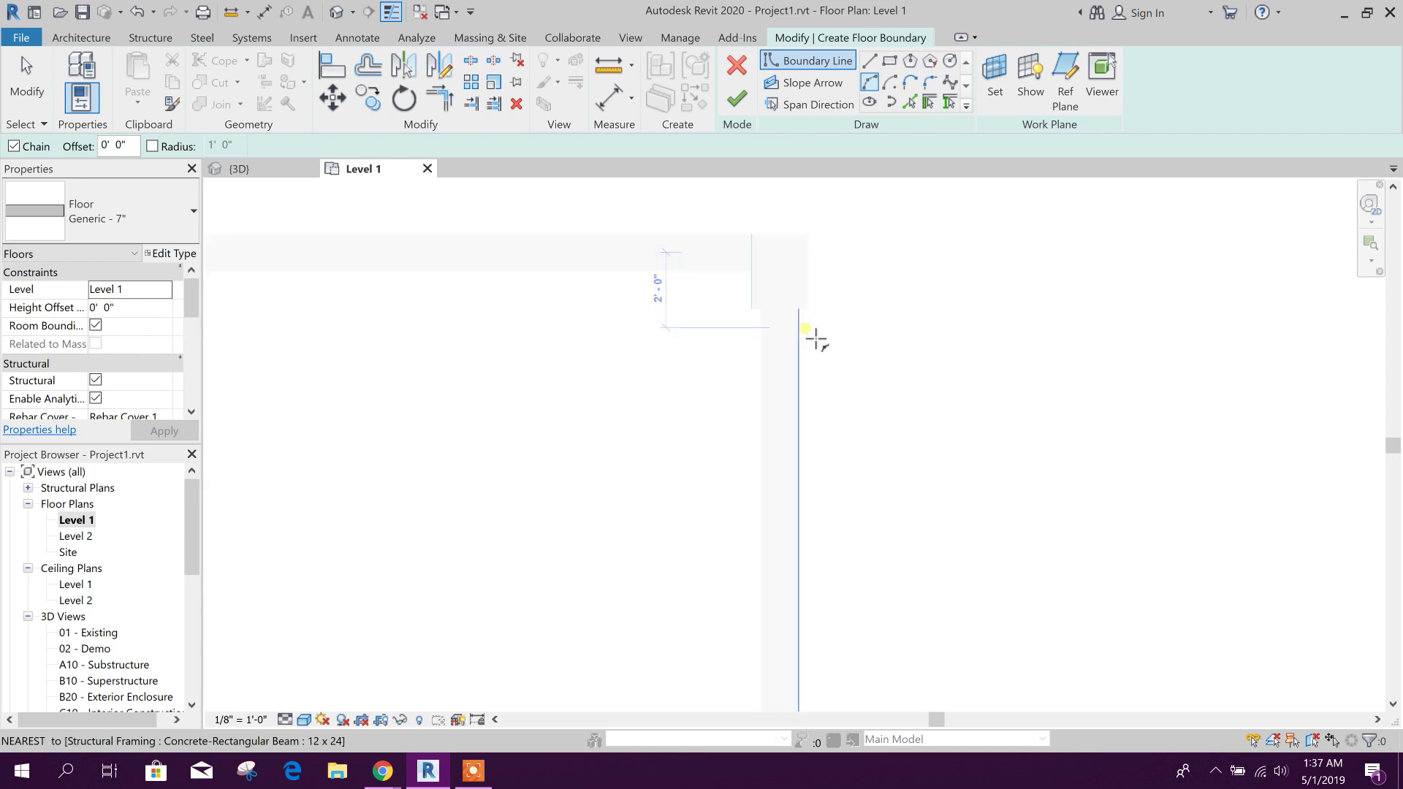
left_click(797, 306)
scroll(808, 313, "down", 3)
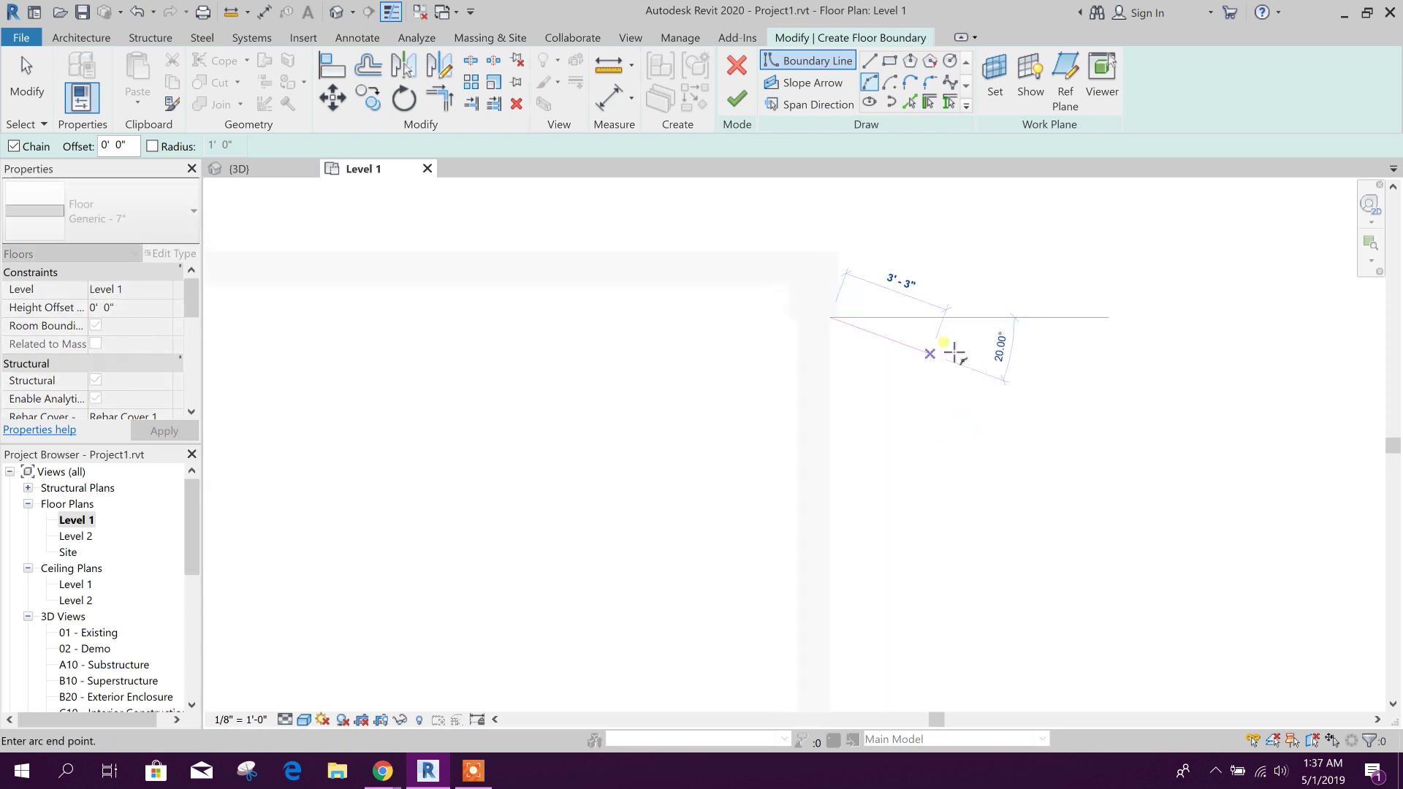
left_click(884, 579)
scroll(1023, 566, "down", 2)
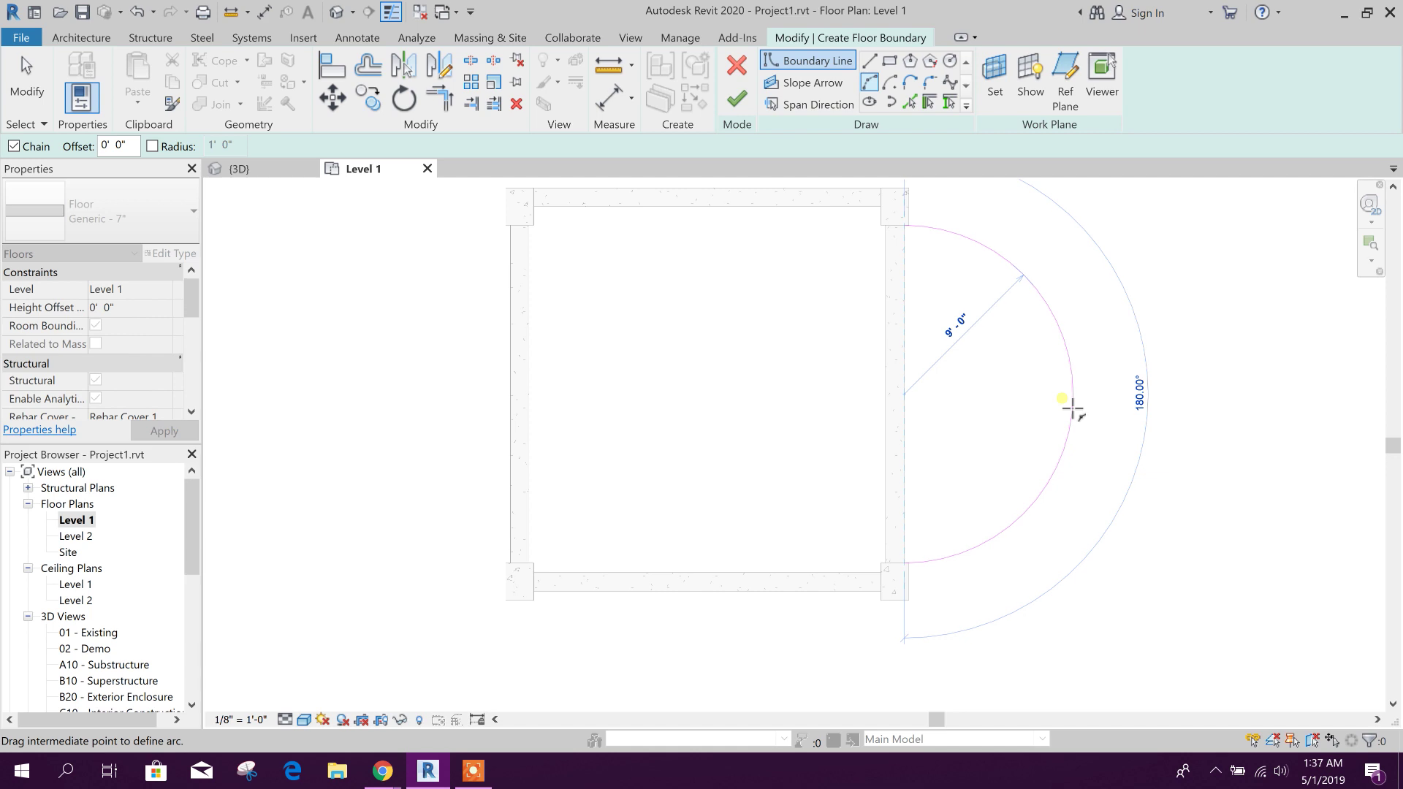
type("9")
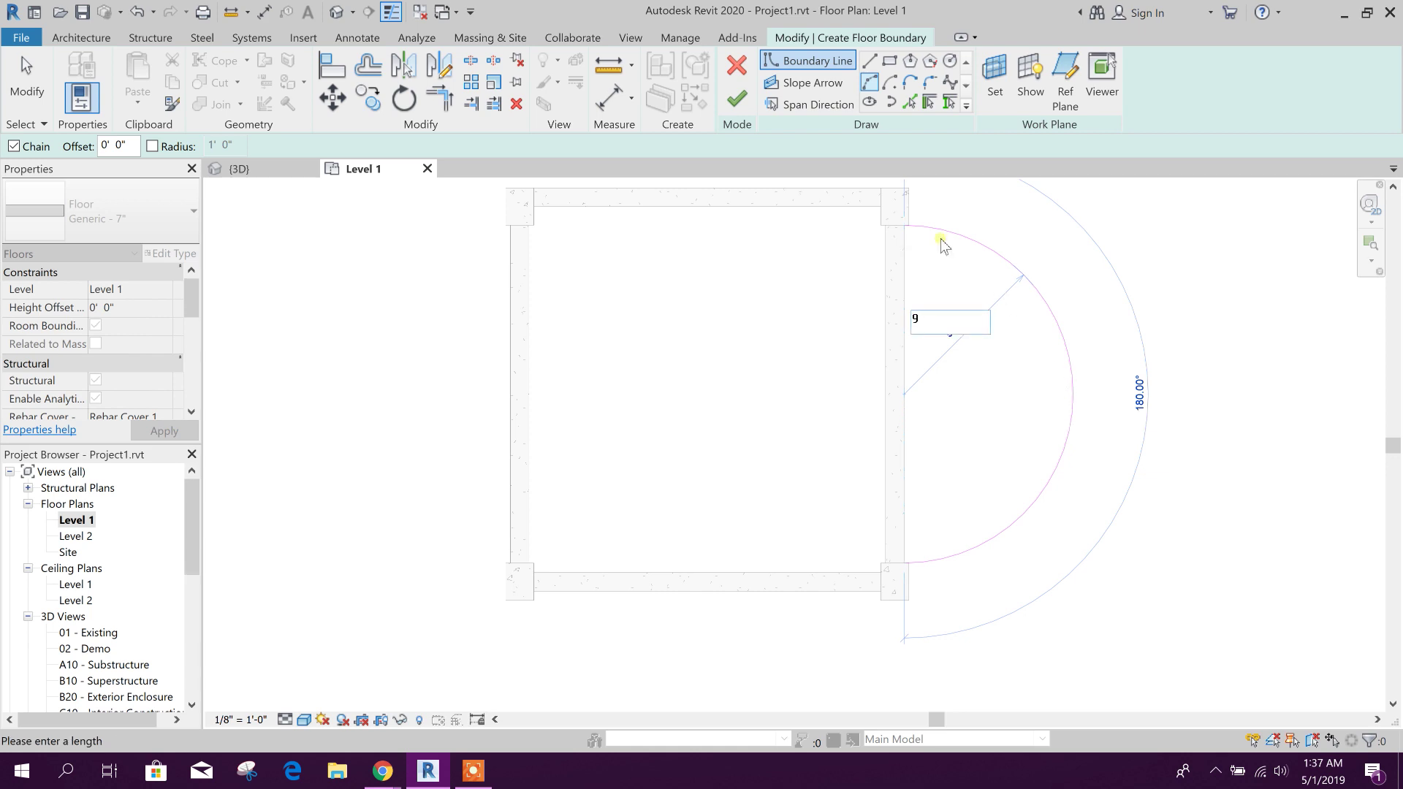
key("Return")
key("Escape")
middle_click_drag(1039, 360, 998, 408)
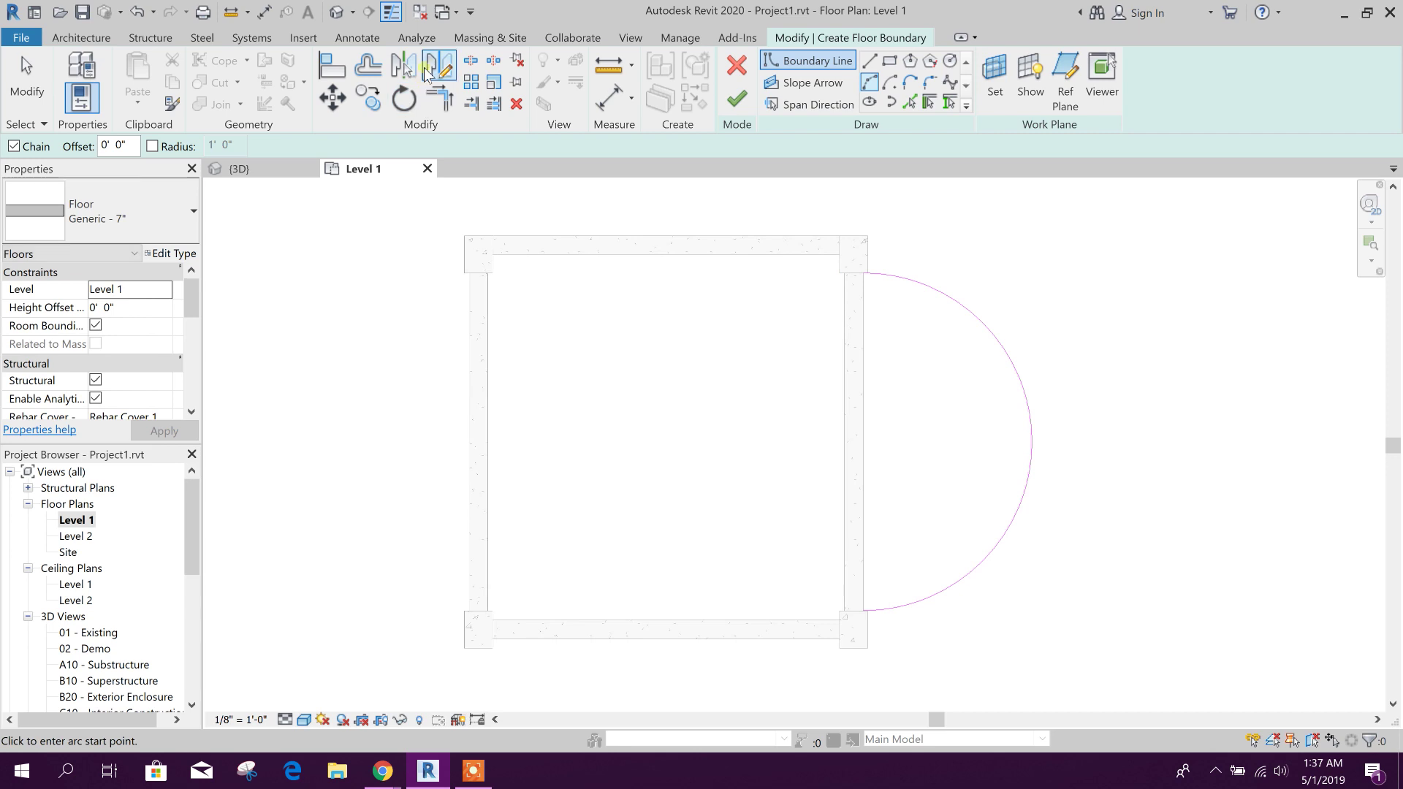
left_click(367, 64)
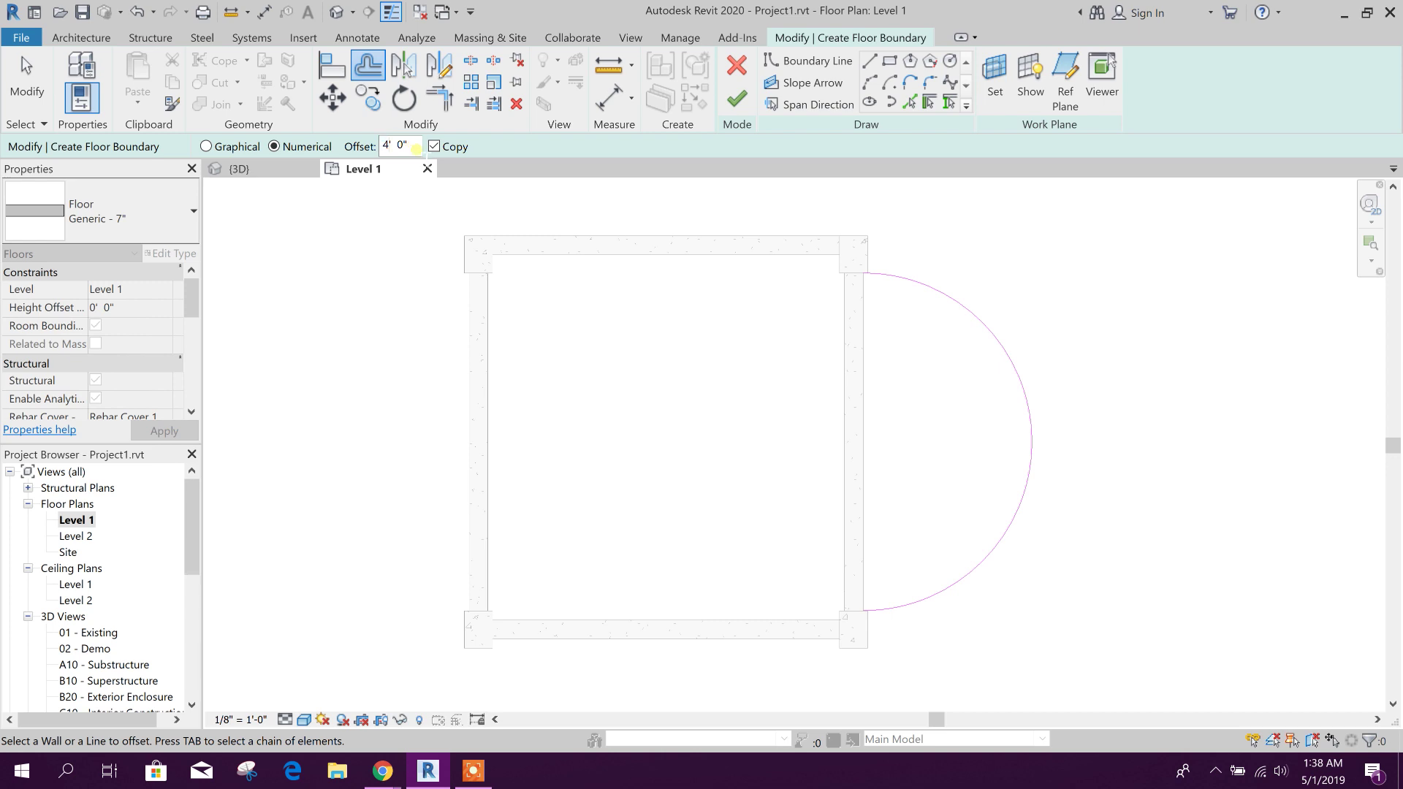
Offset the outer arc 4' 0" inward to create the inner arc.
left_click(1021, 385)
key("Escape")
middle_click_drag(985, 557, 973, 535)
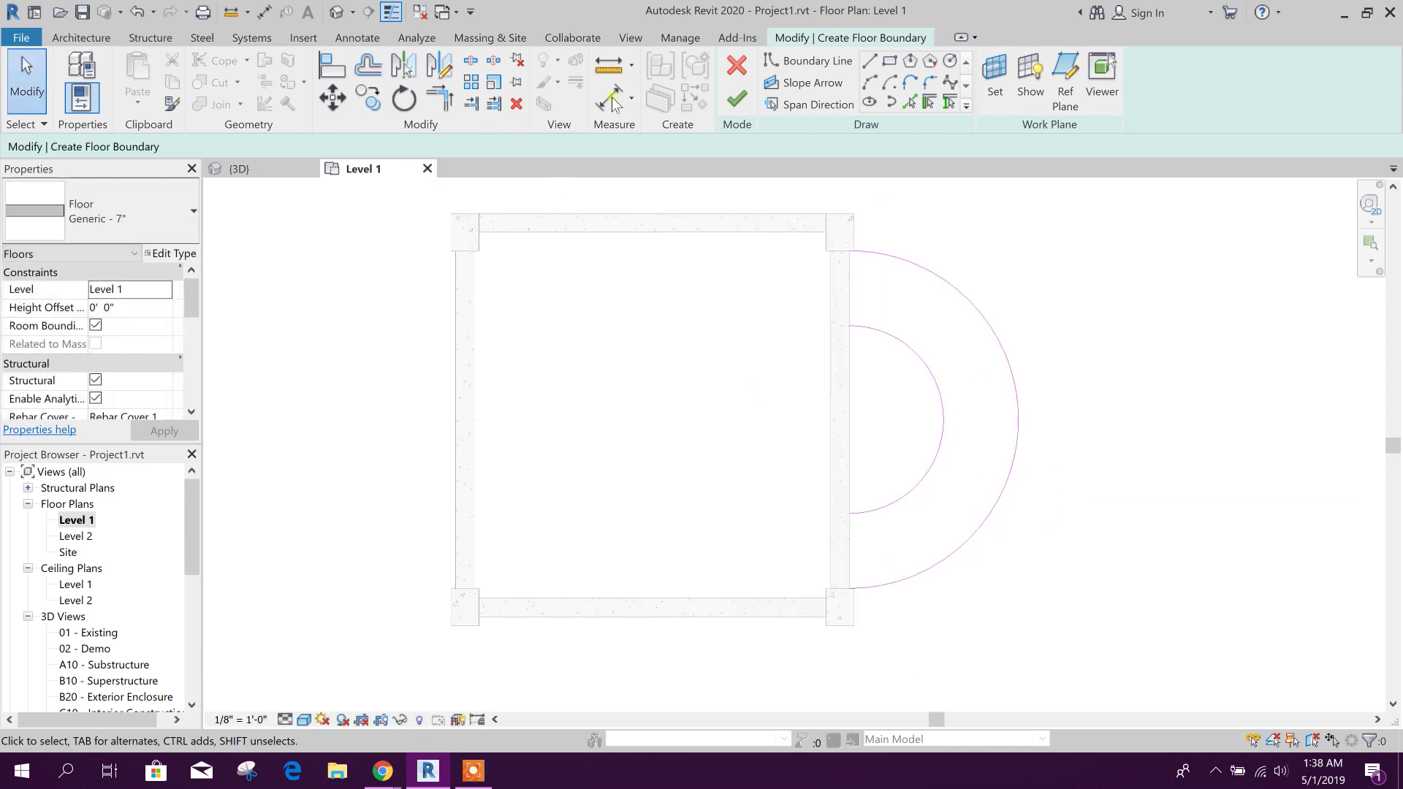
Draw lines joining the inner and outer arc ends at bottom and top, then finish the floor.
left_click(868, 66)
scroll(821, 476, "up", 3)
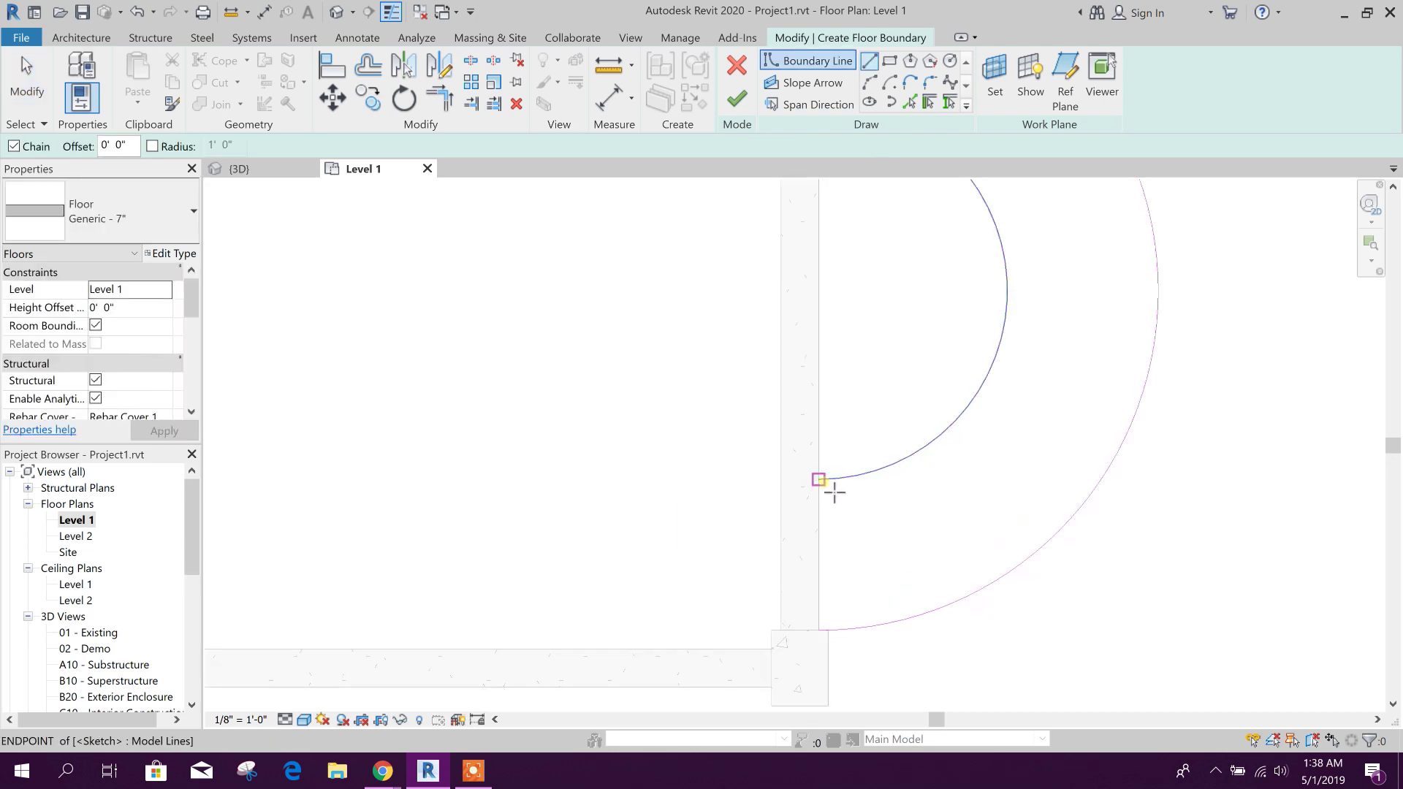
left_click(819, 630)
scroll(908, 651, "down", 1)
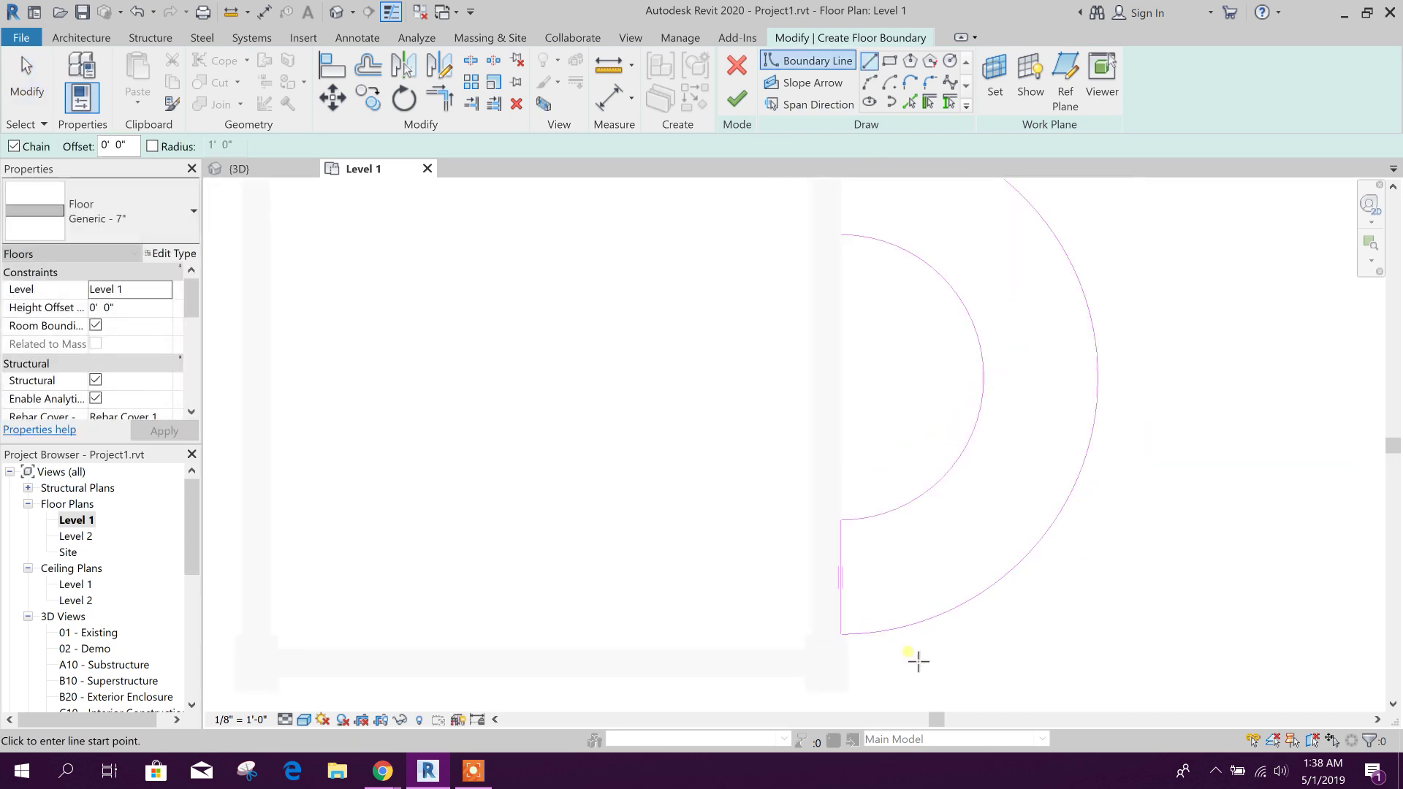
middle_click_drag(923, 364, 915, 627)
left_click(835, 498)
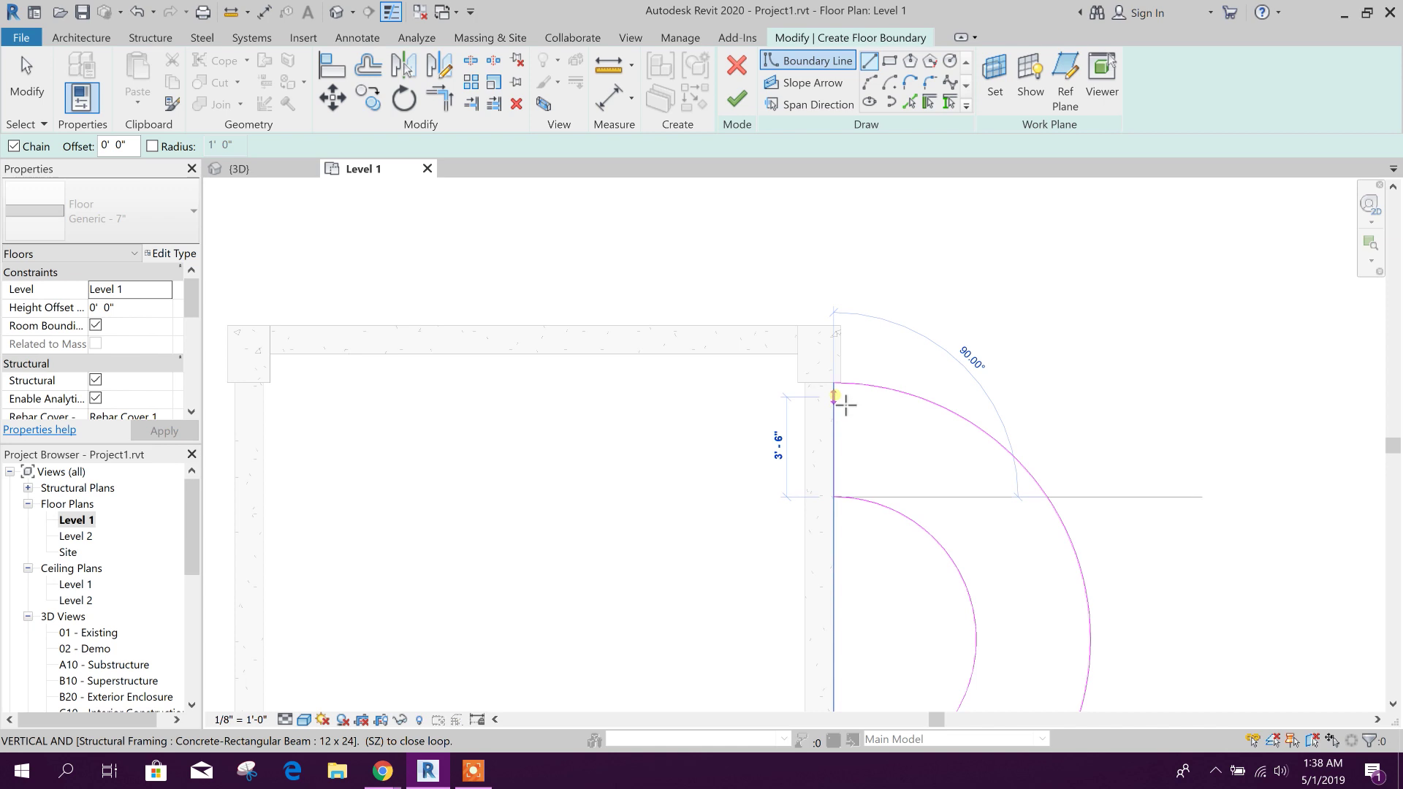
left_click(835, 385)
key("Escape")
scroll(899, 355, "down", 2)
key("Escape")
scroll(961, 464, "up", 1)
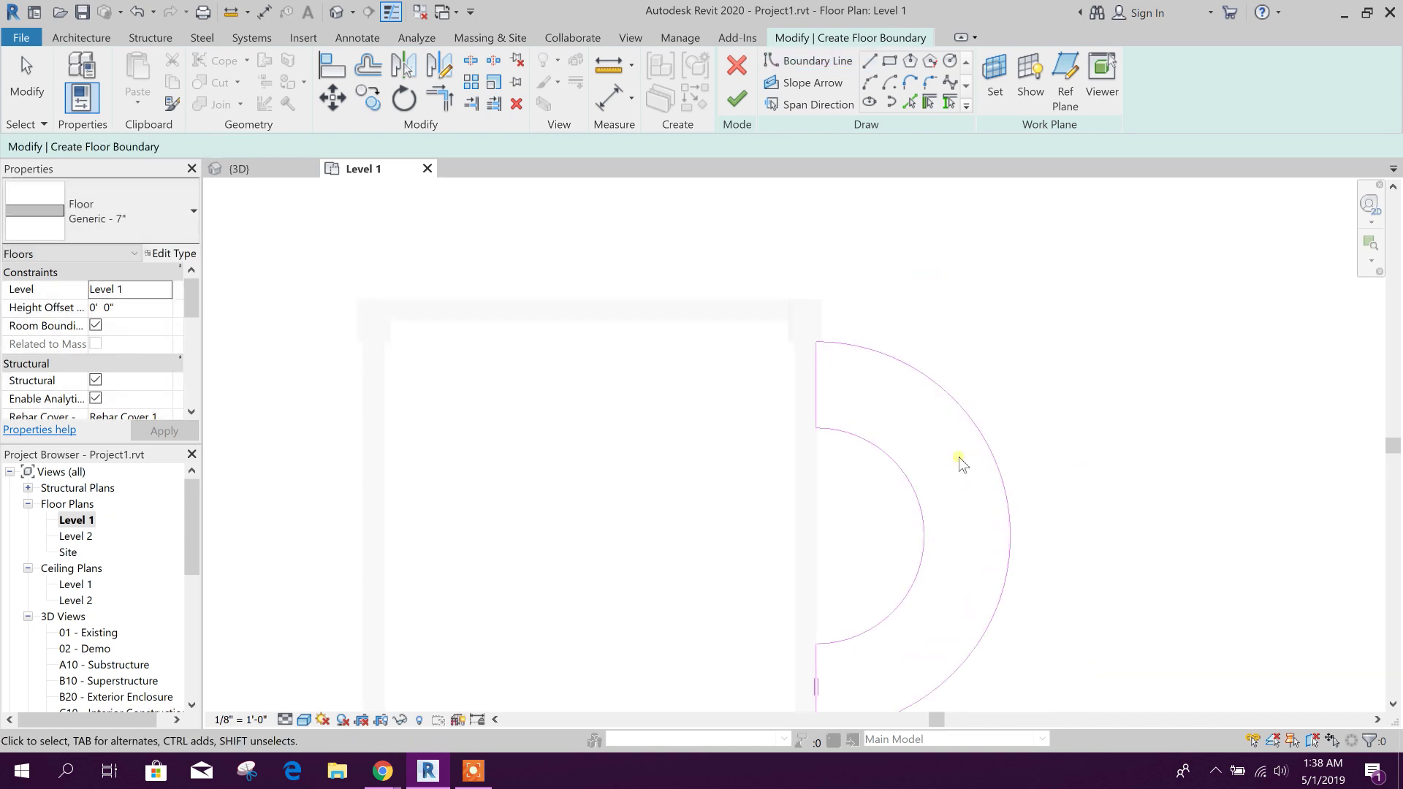
middle_click_drag(961, 464, 962, 359)
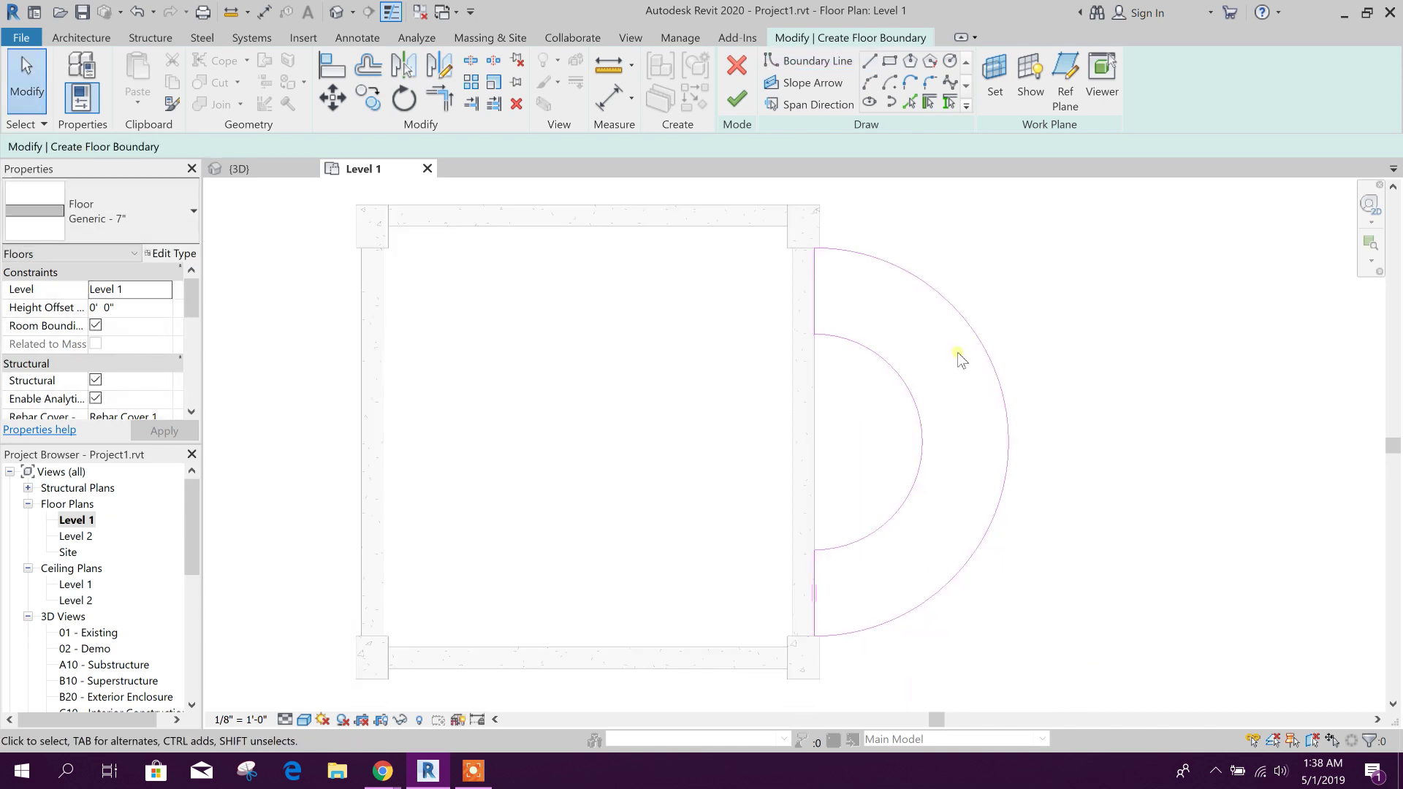
left_click(734, 100)
Hide the new floor's span direction symbol in the Level 1 view.
left_click(831, 379)
scroll(831, 379, "down", 2)
scroll(914, 442, "up", 2)
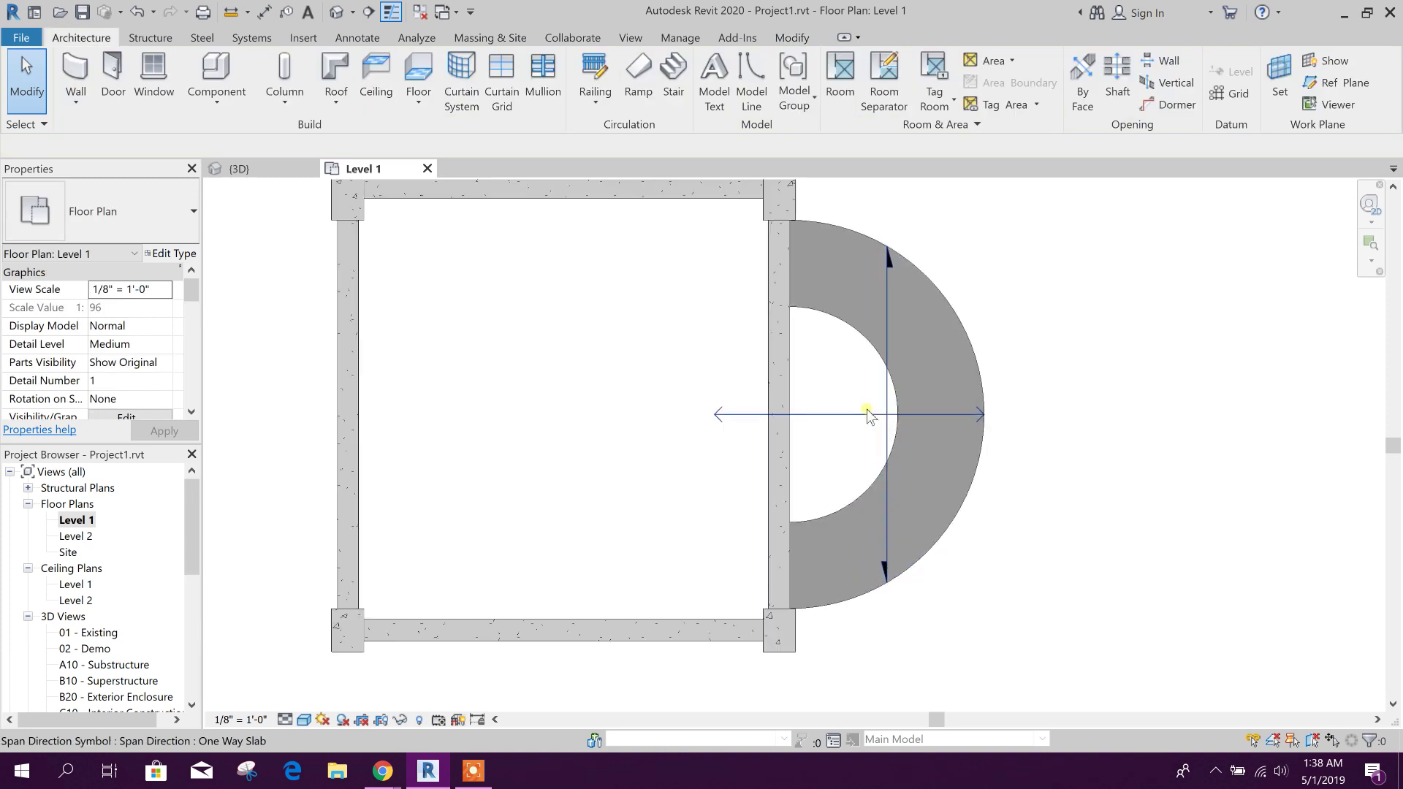
left_click(867, 413)
right_click(867, 413)
mouse_move(923, 497)
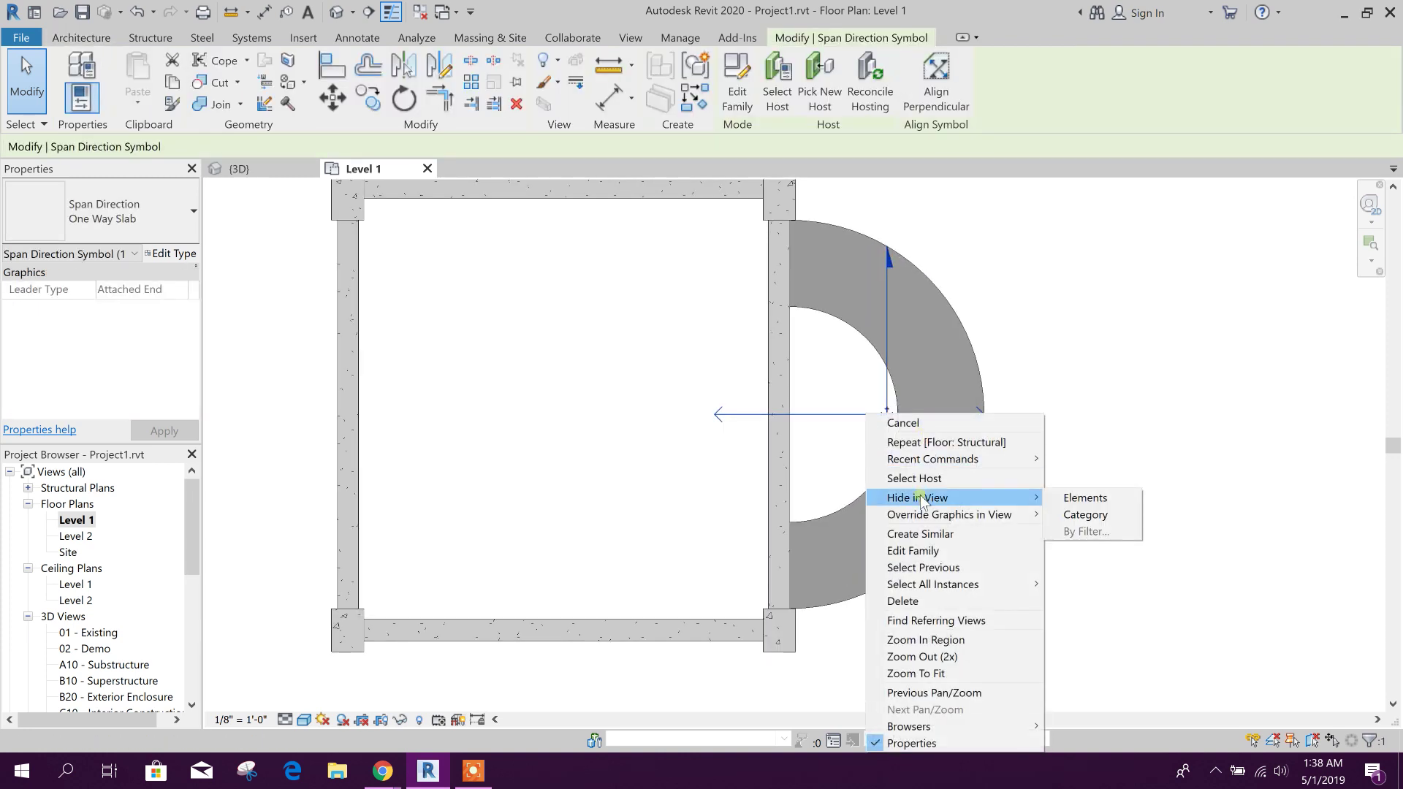
left_click(1080, 496)
Open the East elevation and centre the frame in it.
scroll(852, 446, "down", 2)
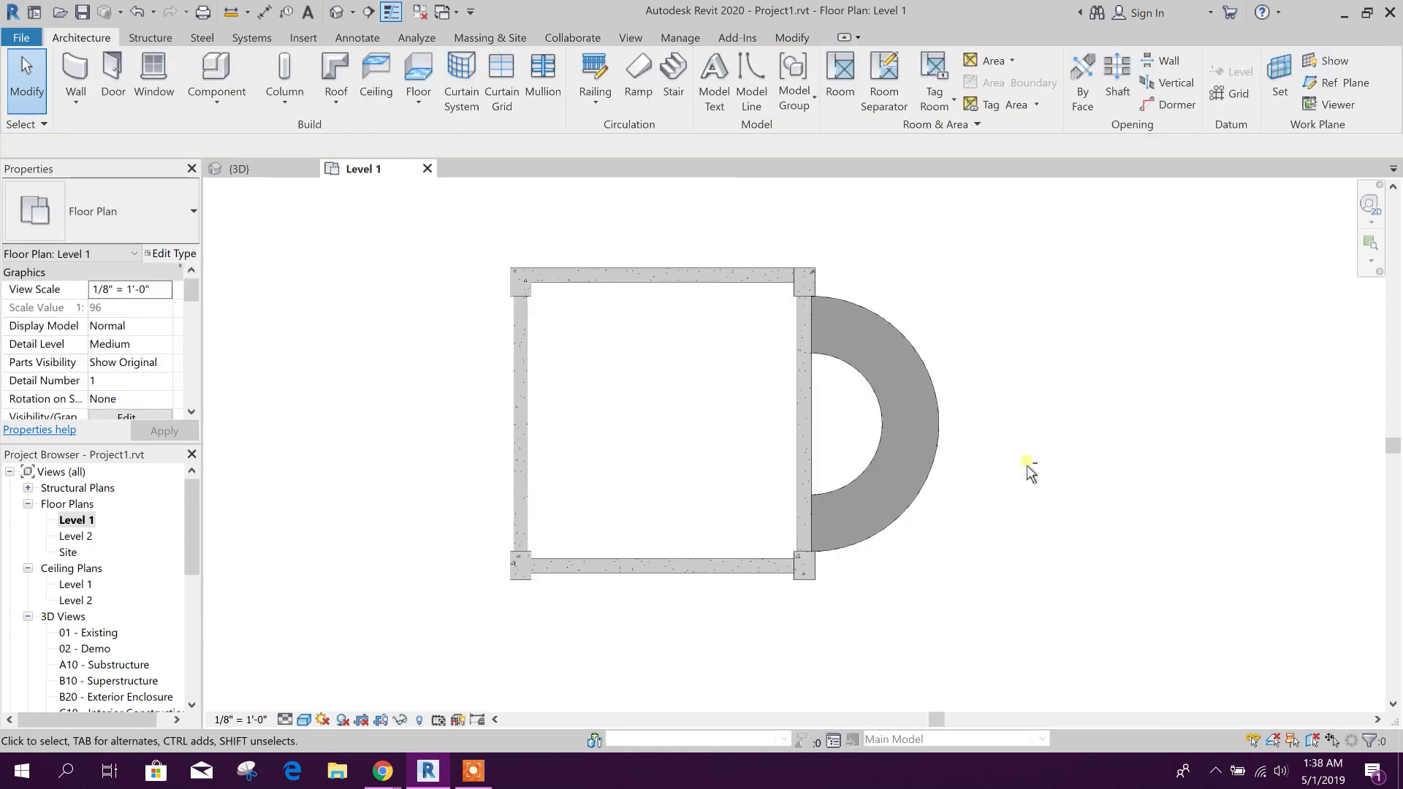
scroll(974, 526, "up", 3)
scroll(846, 429, "down", 1)
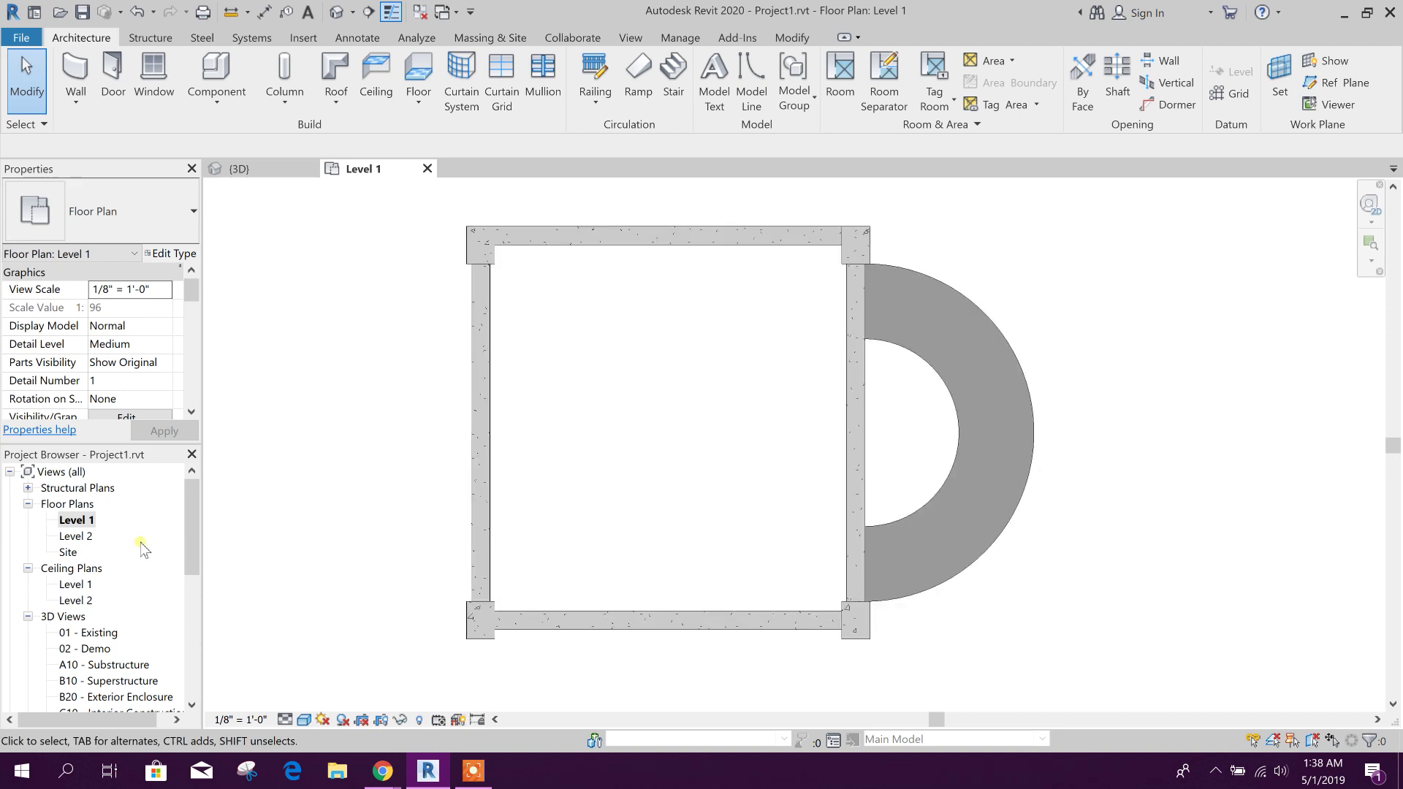
left_click_drag(188, 548, 189, 630)
double_click(70, 605)
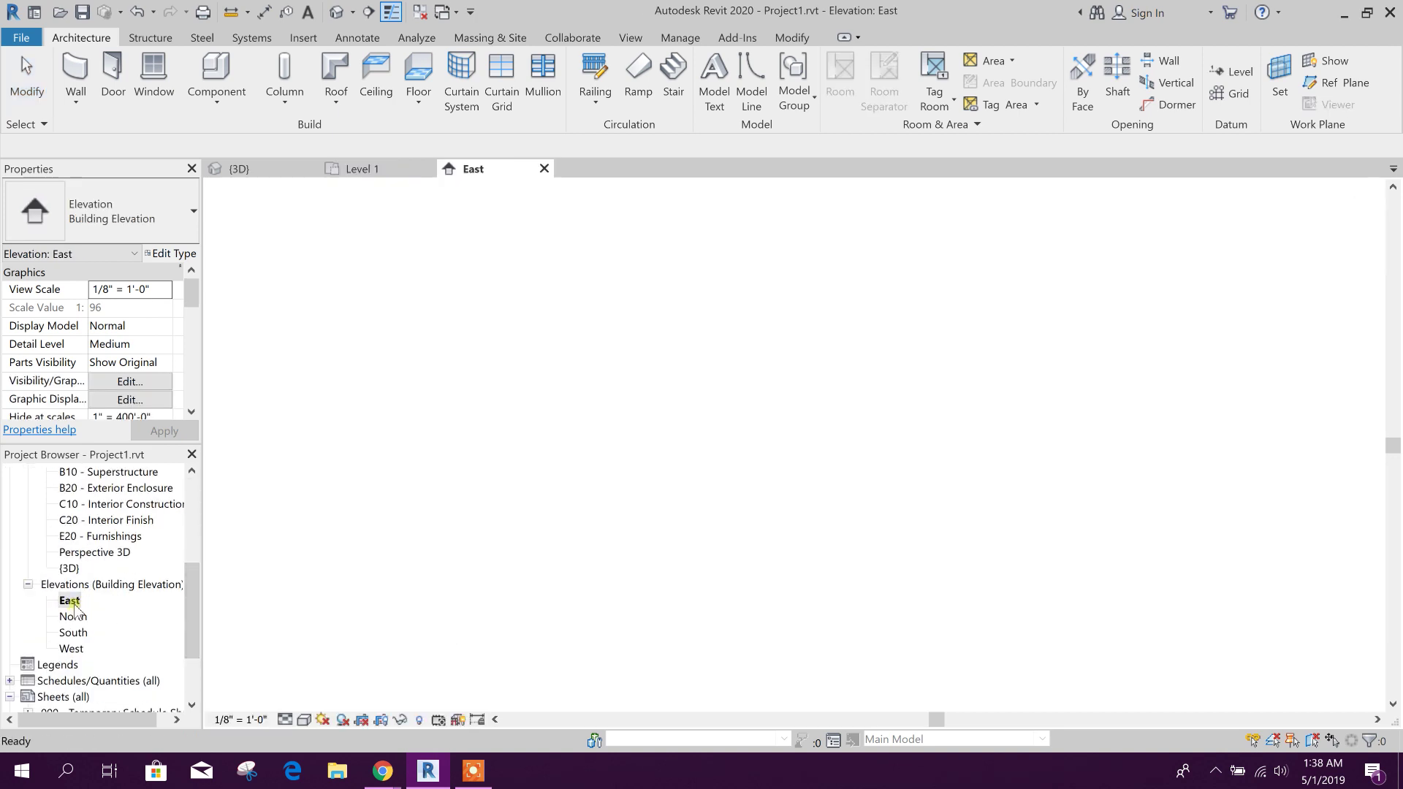
scroll(1047, 459, "up", 3)
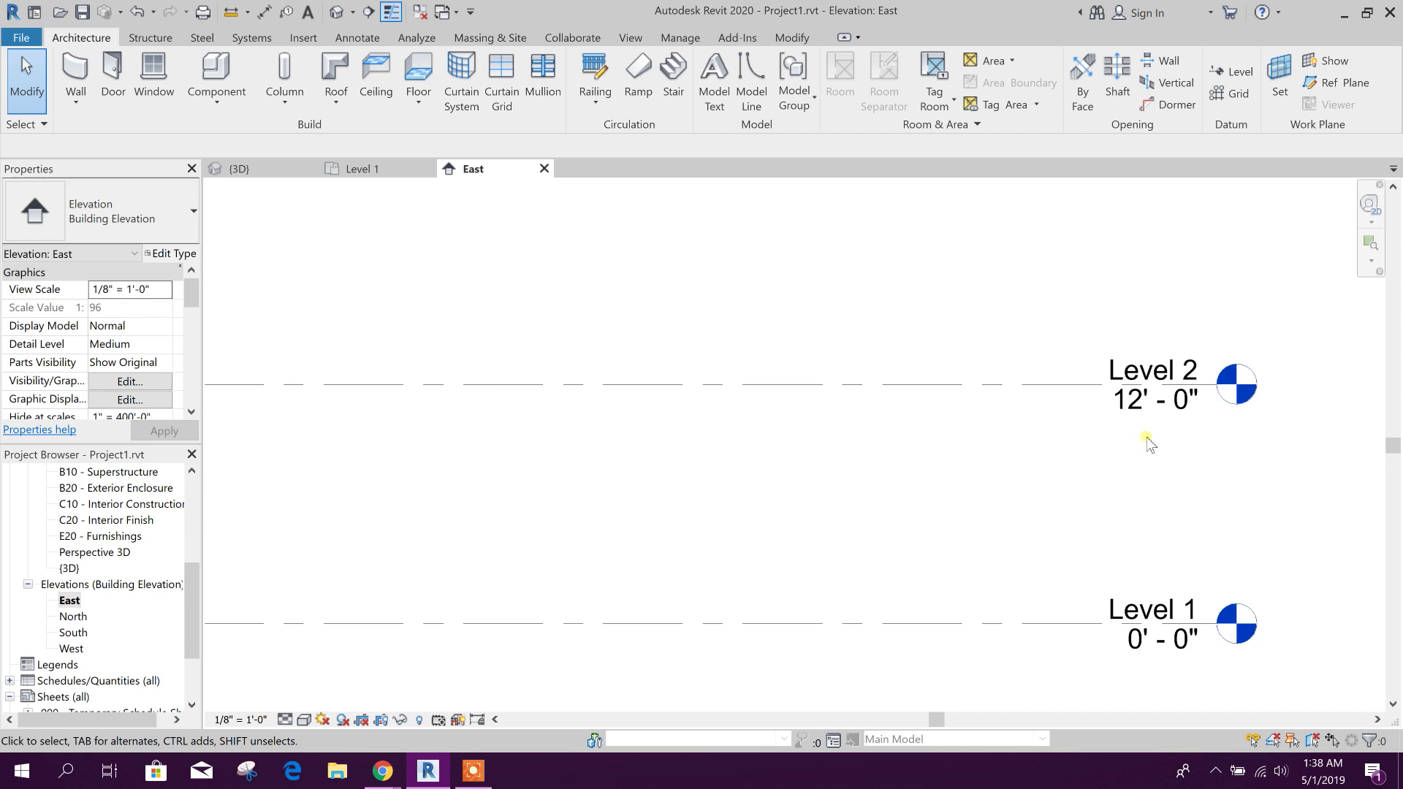
scroll(1005, 574, "down", 1)
middle_click_drag(665, 540, 1065, 551)
scroll(738, 605, "up", 2)
Check the floor's height in the East elevation, then return to the Level 1 plan.
left_click(844, 539)
scroll(731, 563, "down", 2)
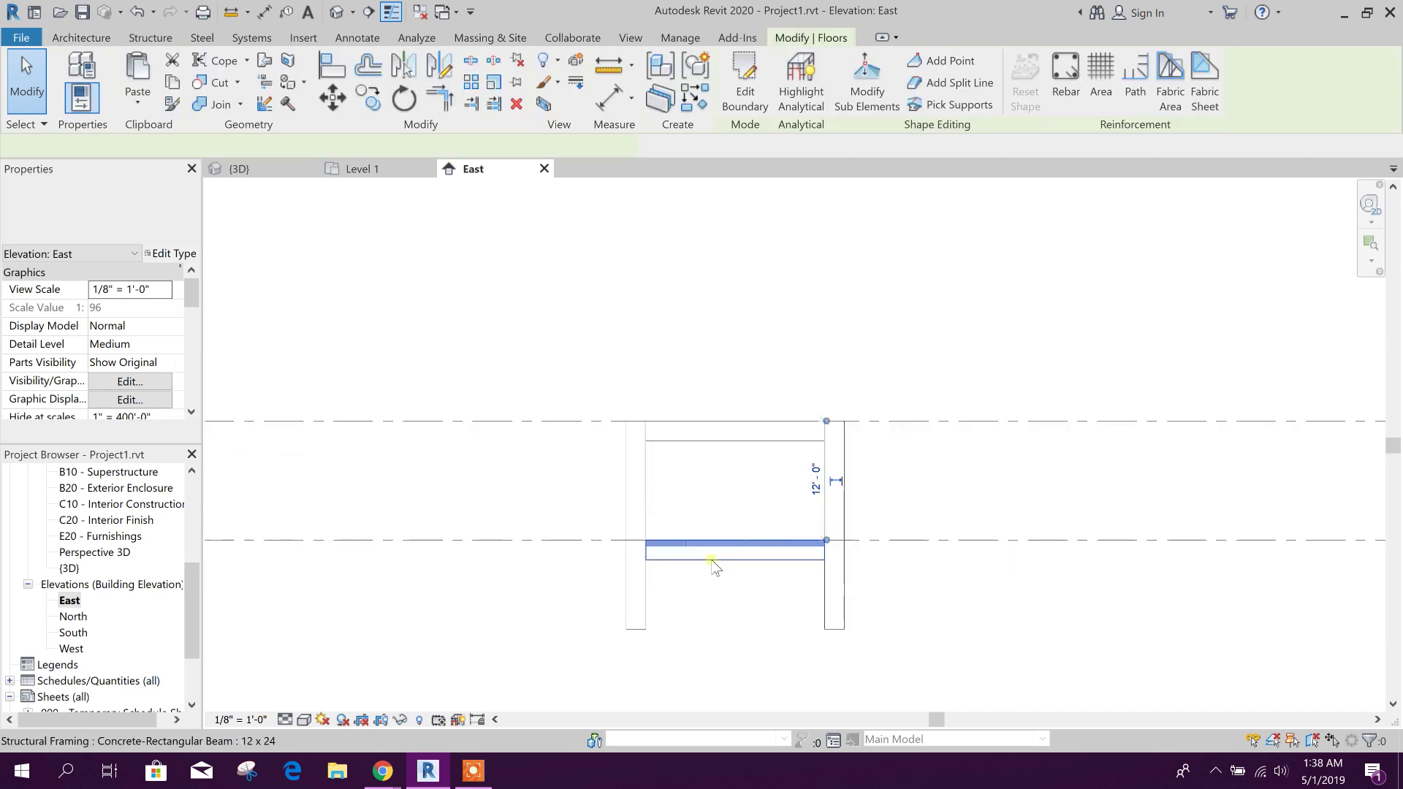
scroll(1060, 578, "up", 3)
left_click(727, 495)
middle_click_drag(727, 495, 951, 489)
scroll(85, 527, "up", 4)
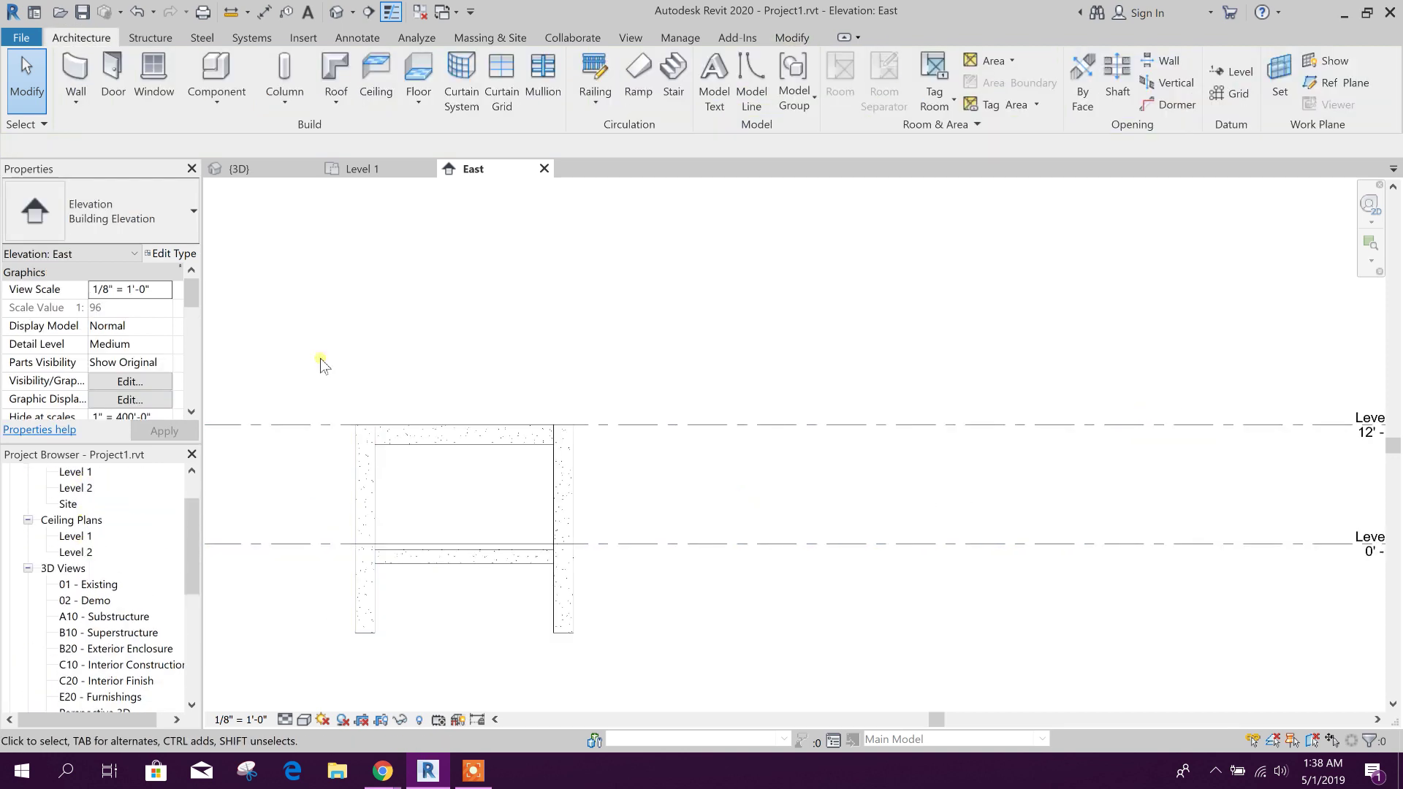
left_click(363, 169)
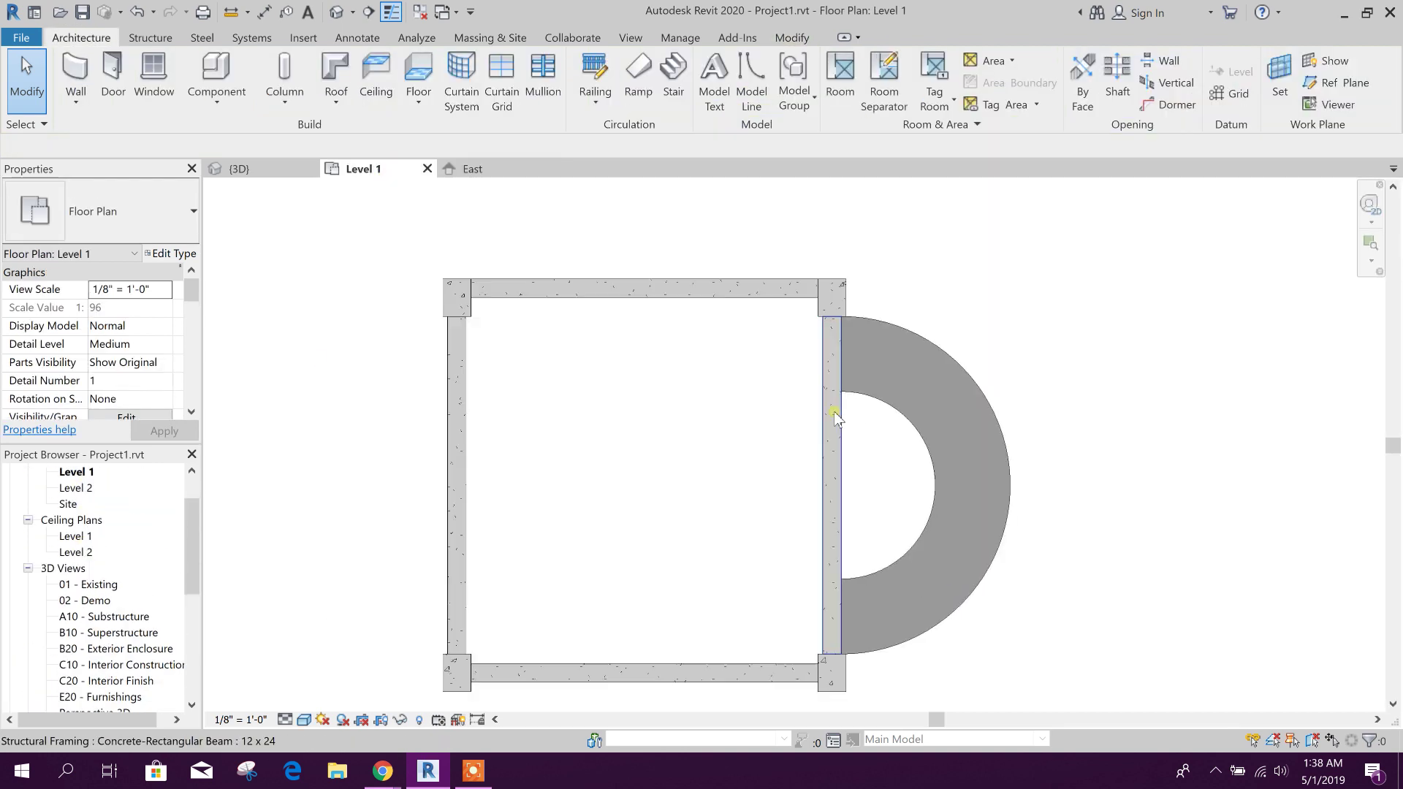
Raise the ring floor's inner-arc end point to 12' 0" with Modify Sub Elements.
left_click(1007, 503)
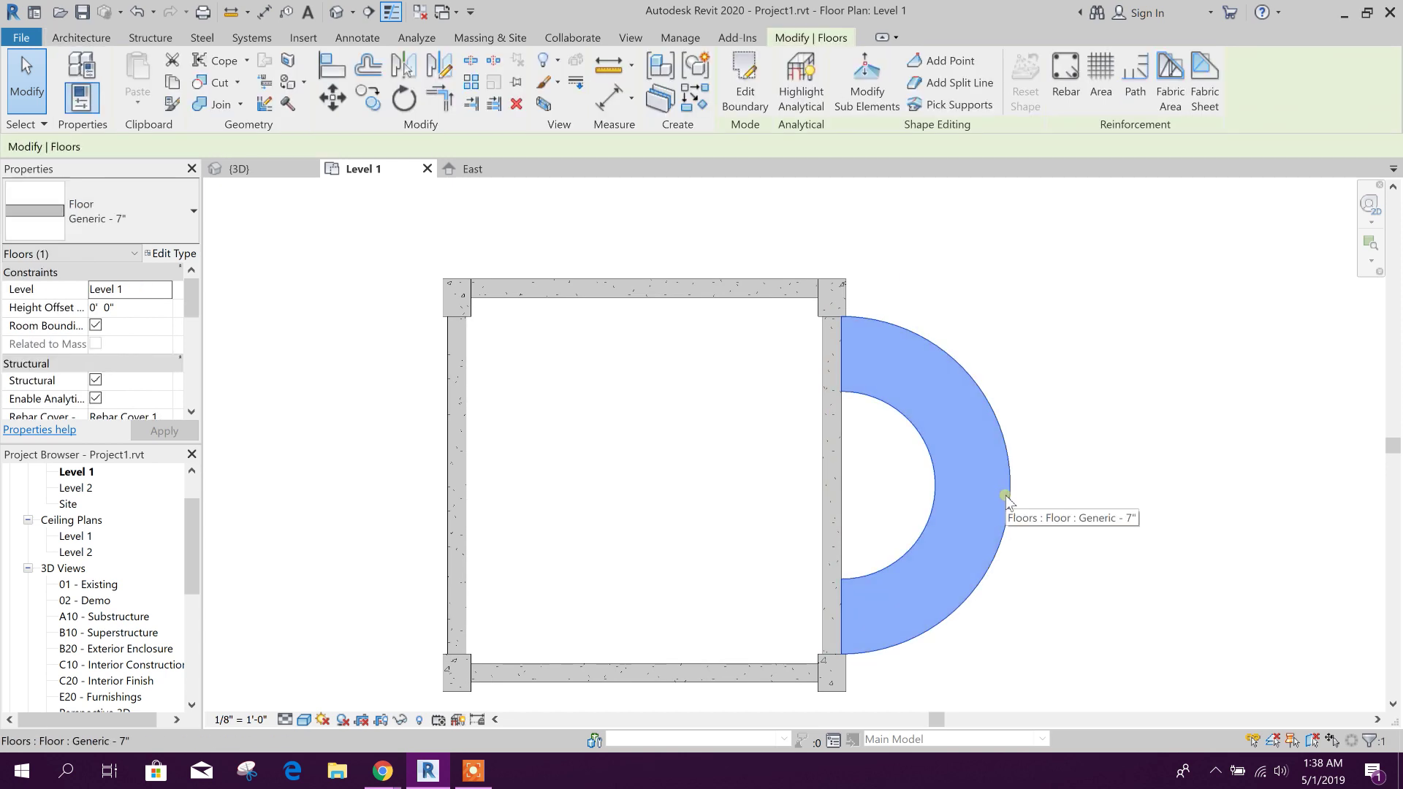
left_click(867, 80)
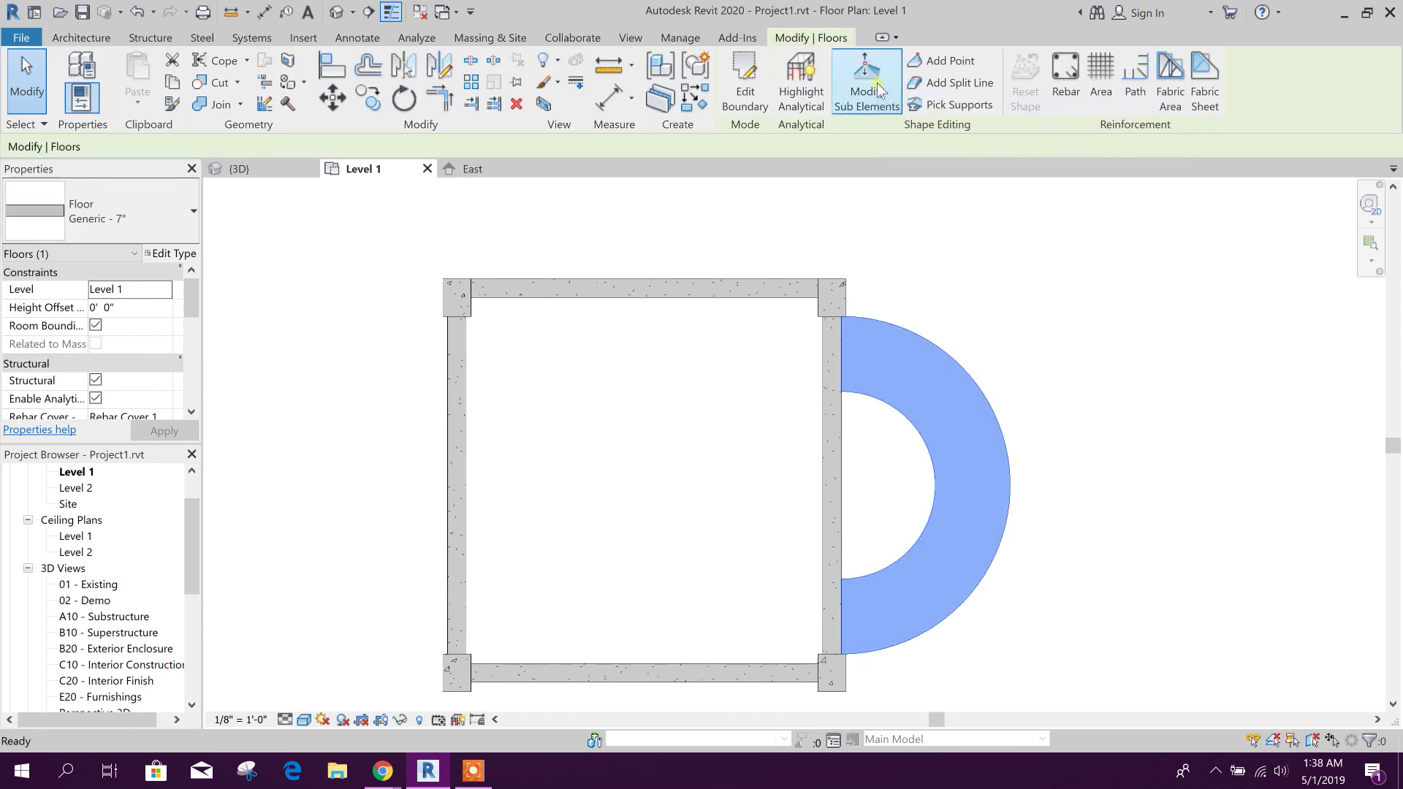
scroll(845, 433, "up", 5)
left_click(808, 358)
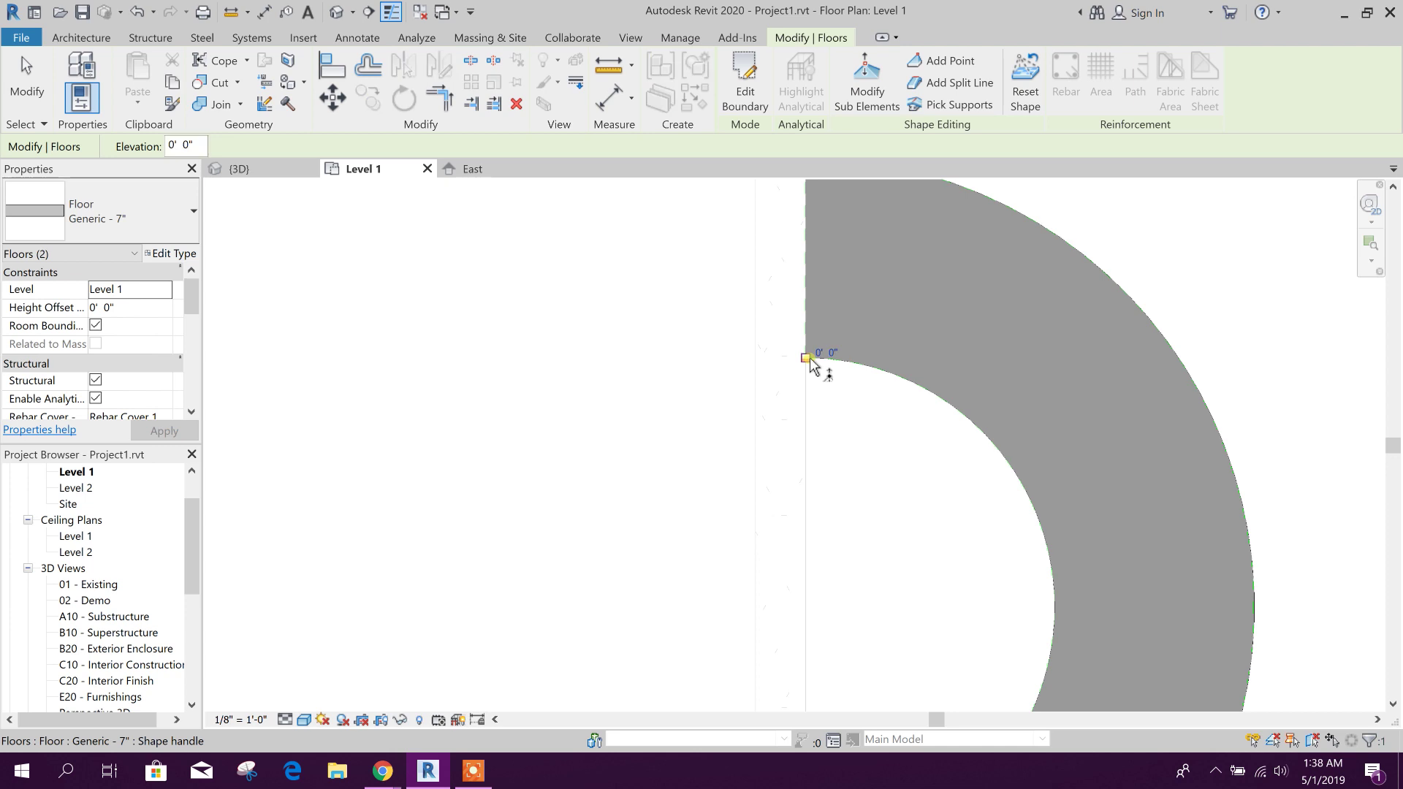
left_click(832, 355)
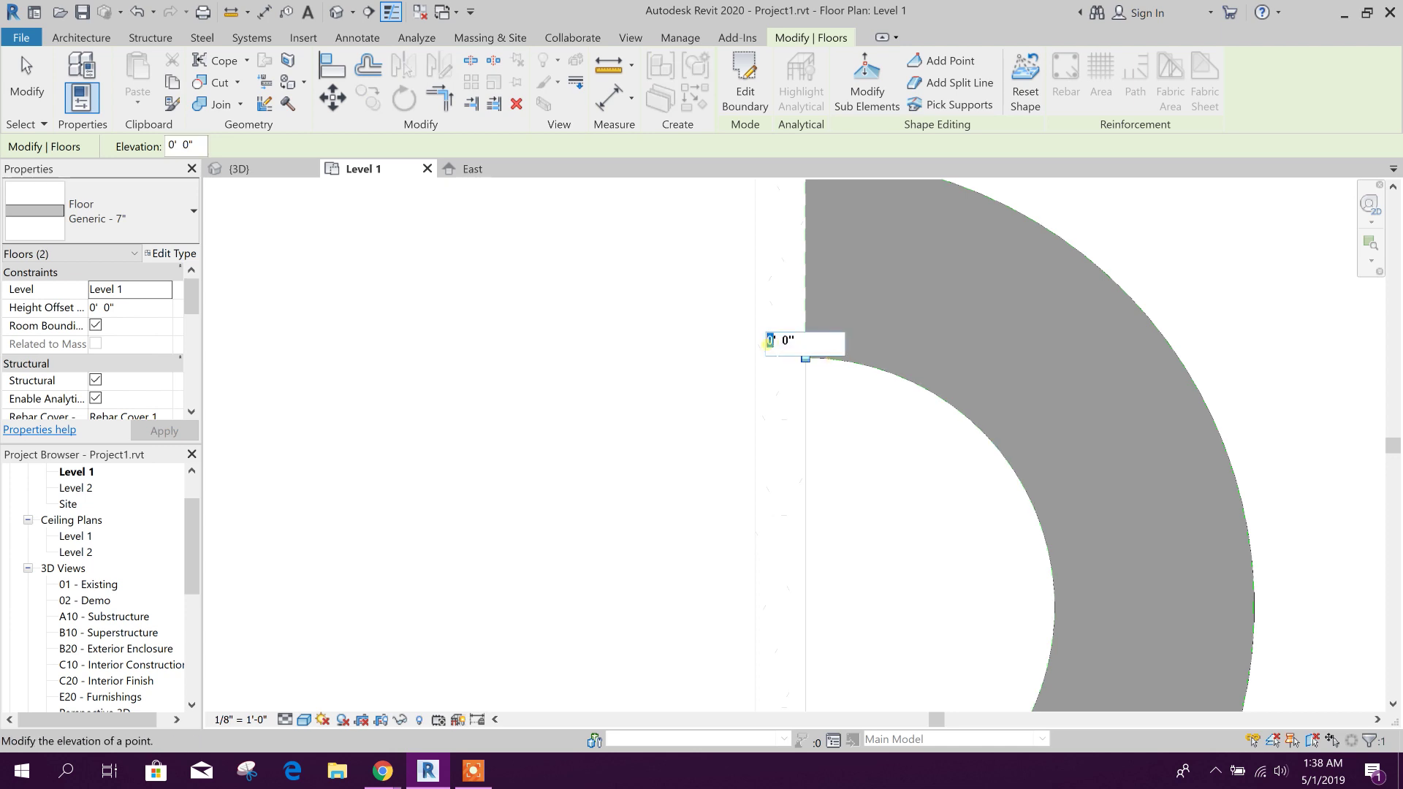
key("Return")
Inspect another shape point still at 0' 0", then exit shape editing.
middle_click_drag(1099, 283, 1089, 556)
scroll(844, 469, "up", 1)
left_click(793, 428)
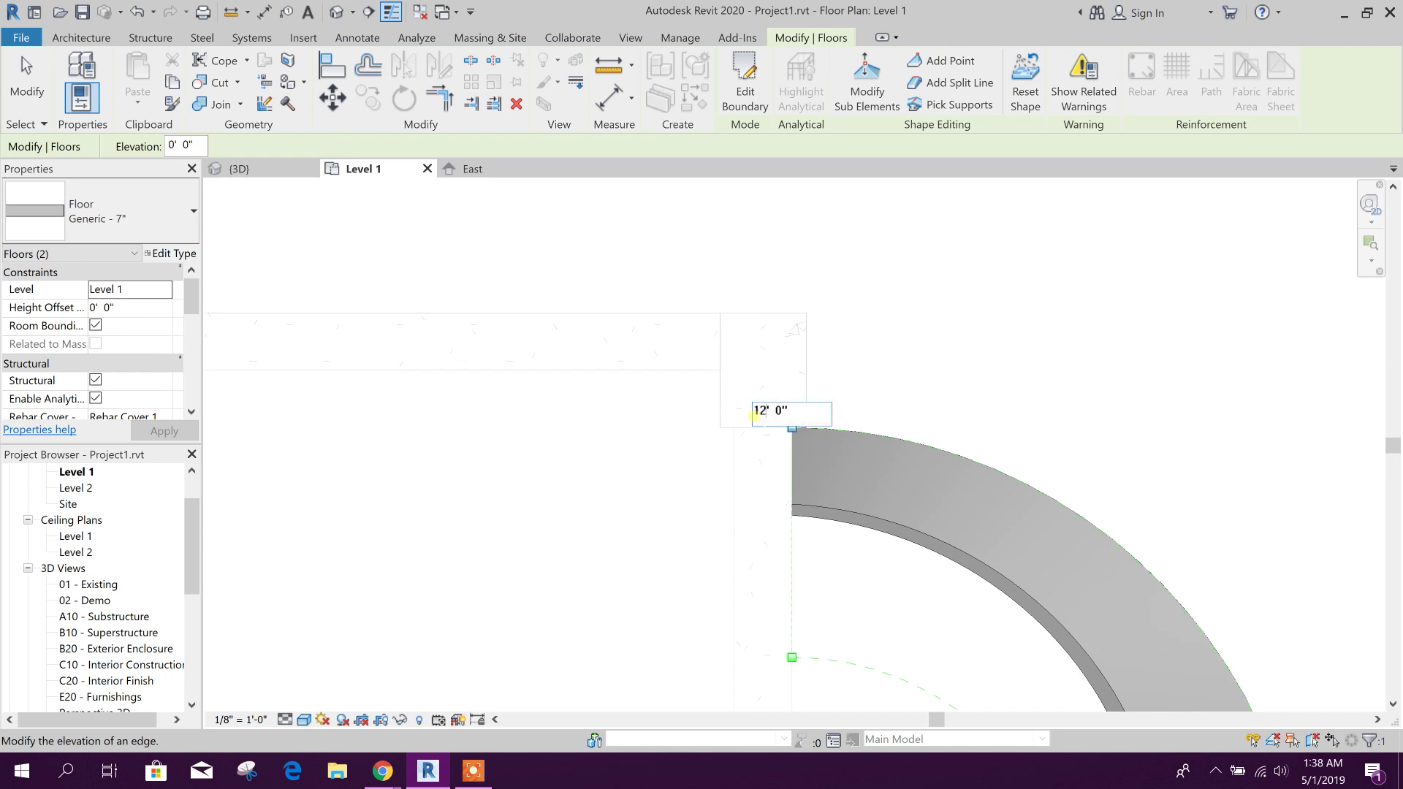
left_click(965, 357)
scroll(943, 352, "down", 5)
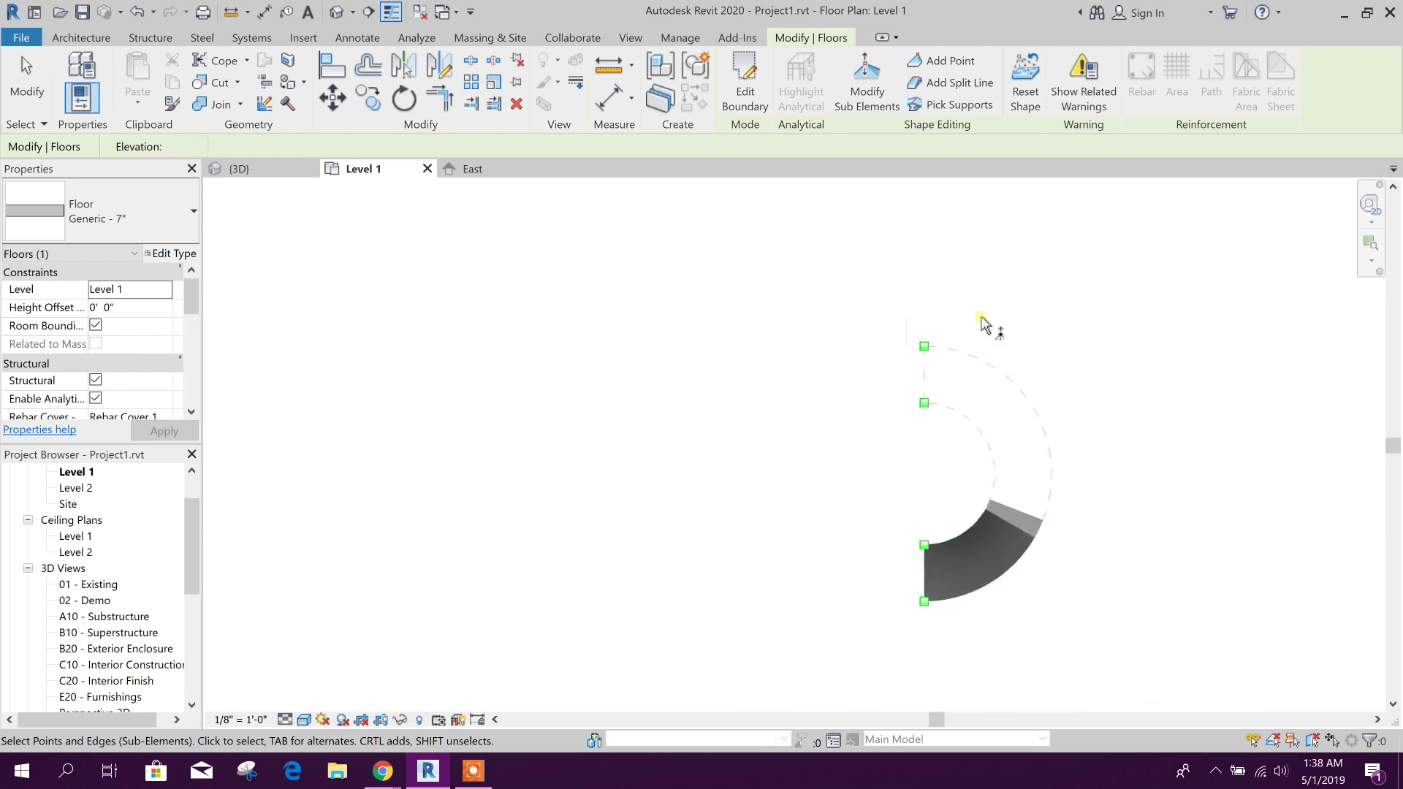
key("Escape")
middle_click_drag(1130, 485, 1064, 406)
Switch to the {3D} view and orbit around the frame and sloped ring floor.
left_click(300, 171)
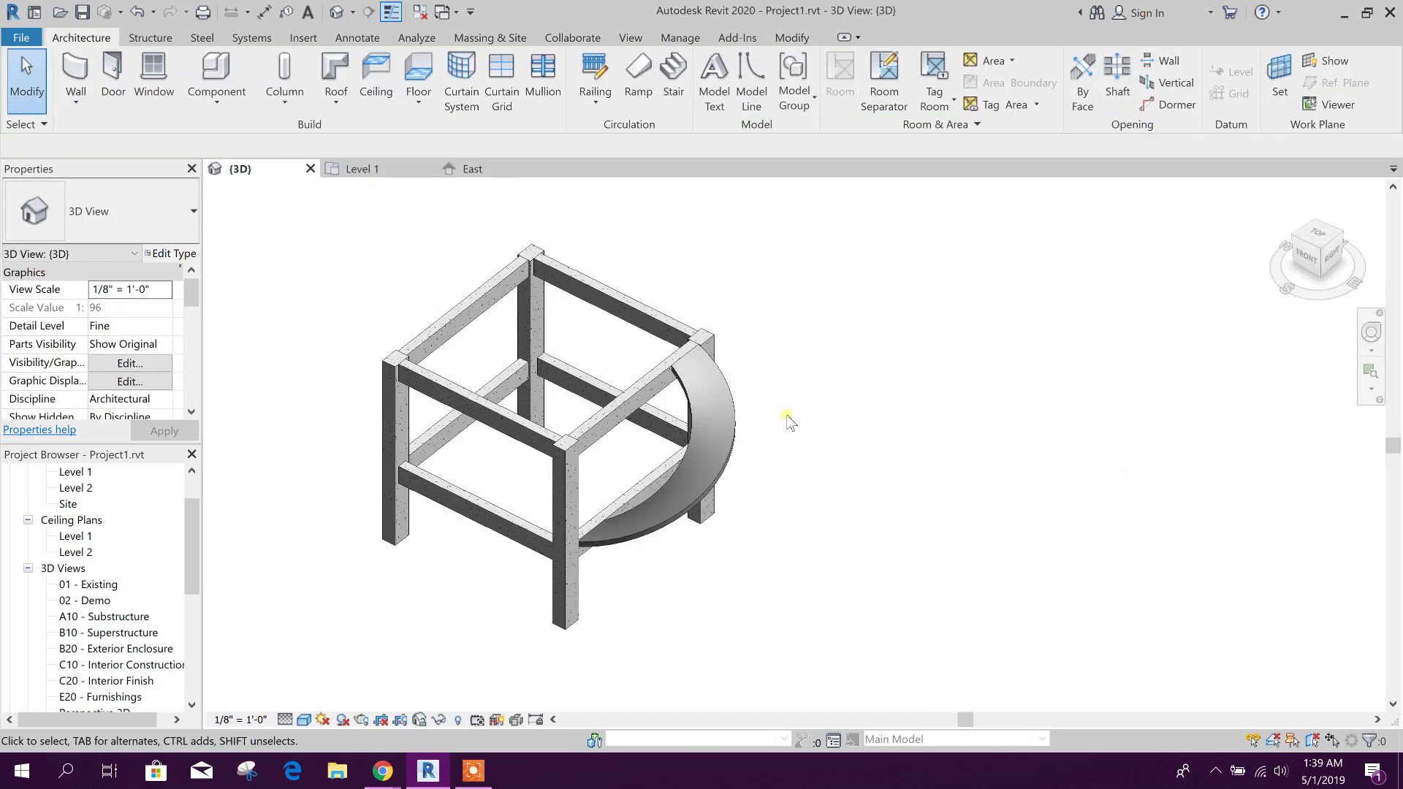
middle_click_drag(798, 547, 736, 590, "shift")
scroll(739, 626, "up", 2)
scroll(737, 589, "down", 2)
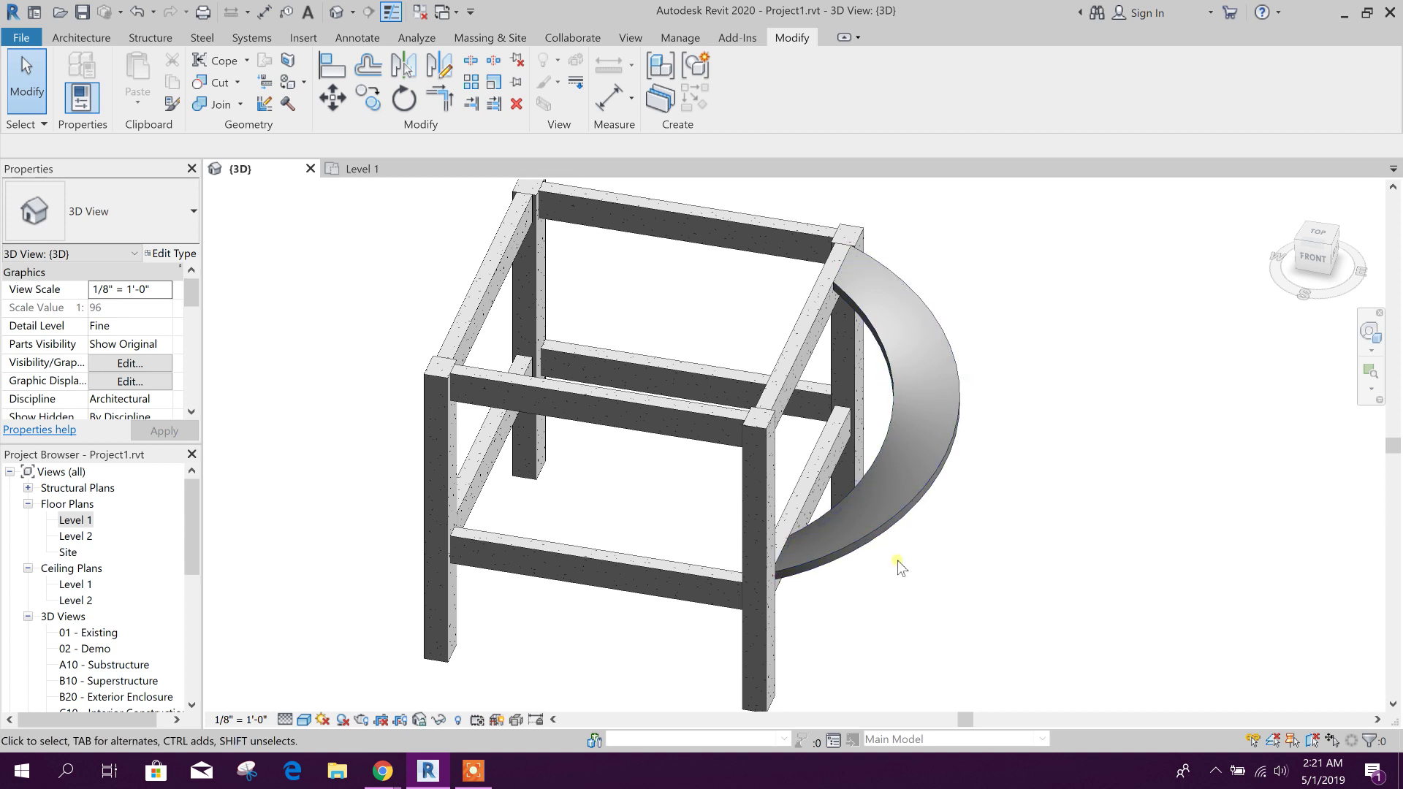
middle_click_drag(899, 570, 879, 594, "shift")
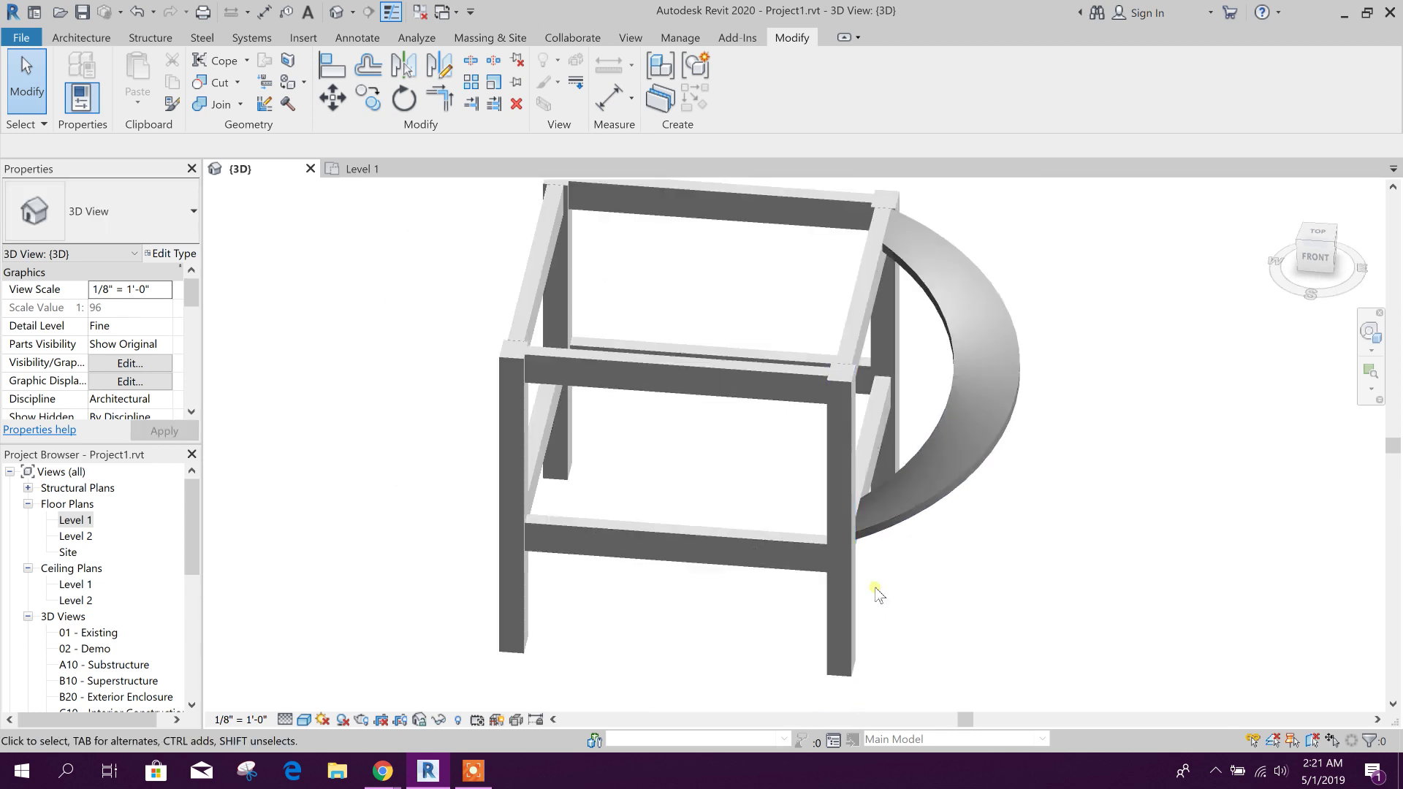
Hide the right-side columns, brace and beams next to the slab in this view.
left_click(848, 621)
left_click(889, 379, "ctrl")
left_click(889, 378, "ctrl")
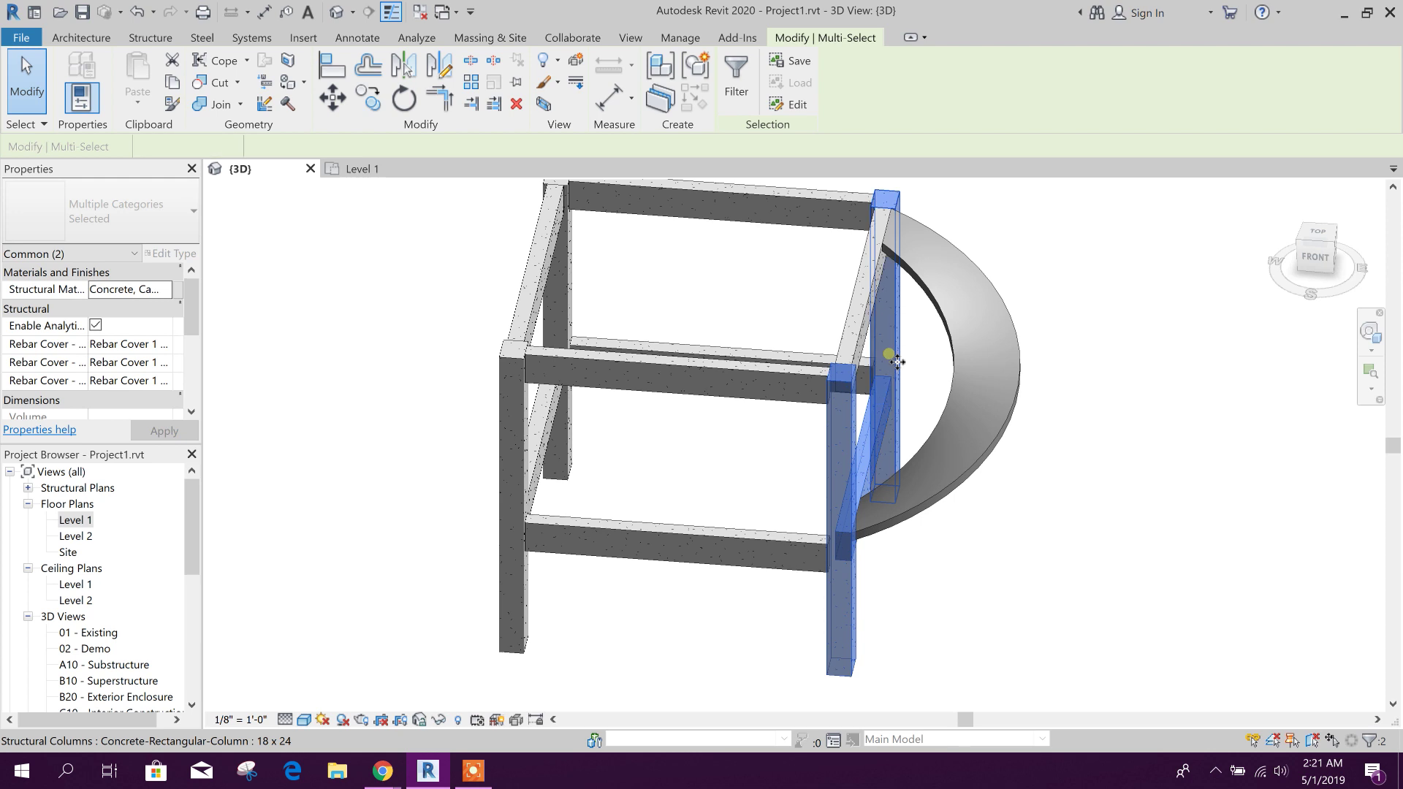
left_click(804, 365, "ctrl")
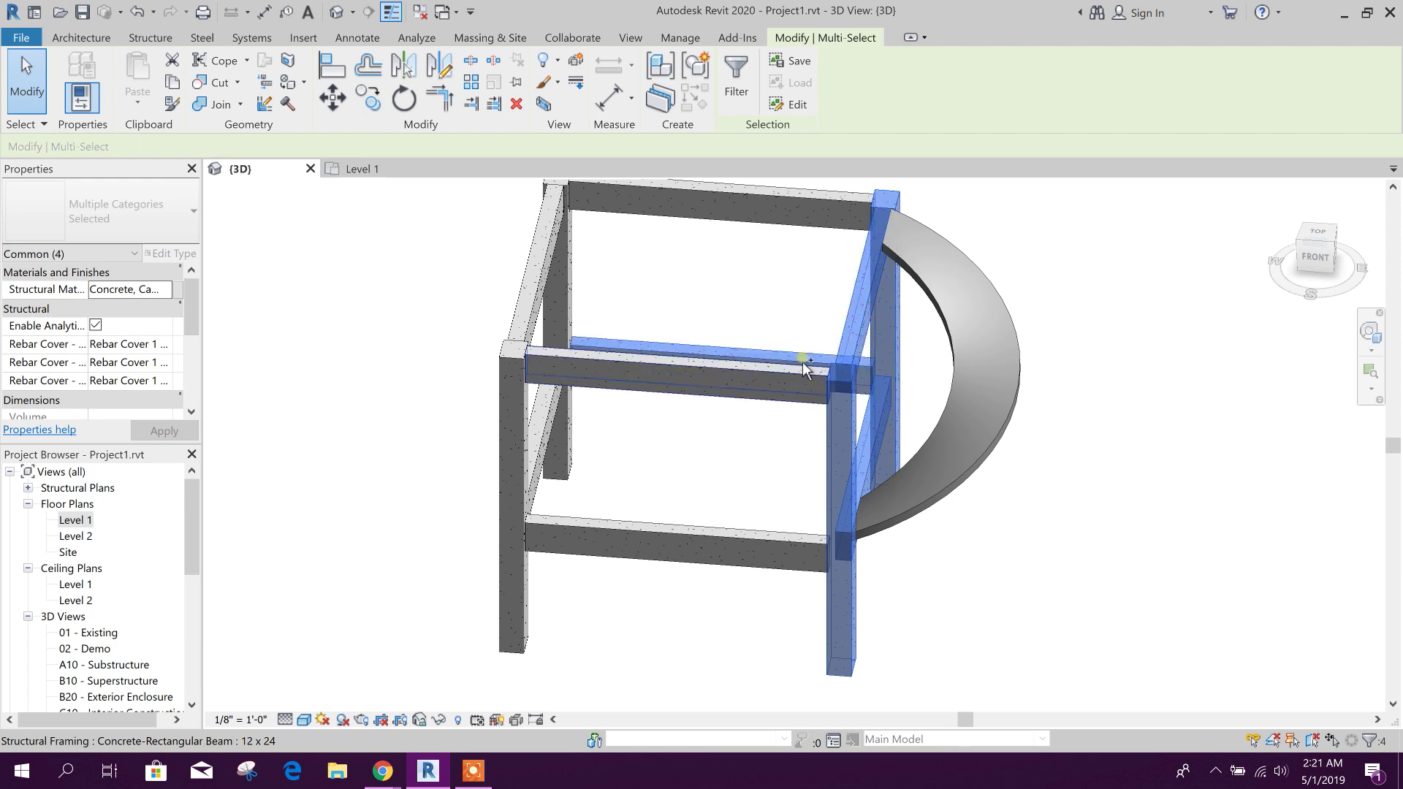
left_click(783, 535, "ctrl")
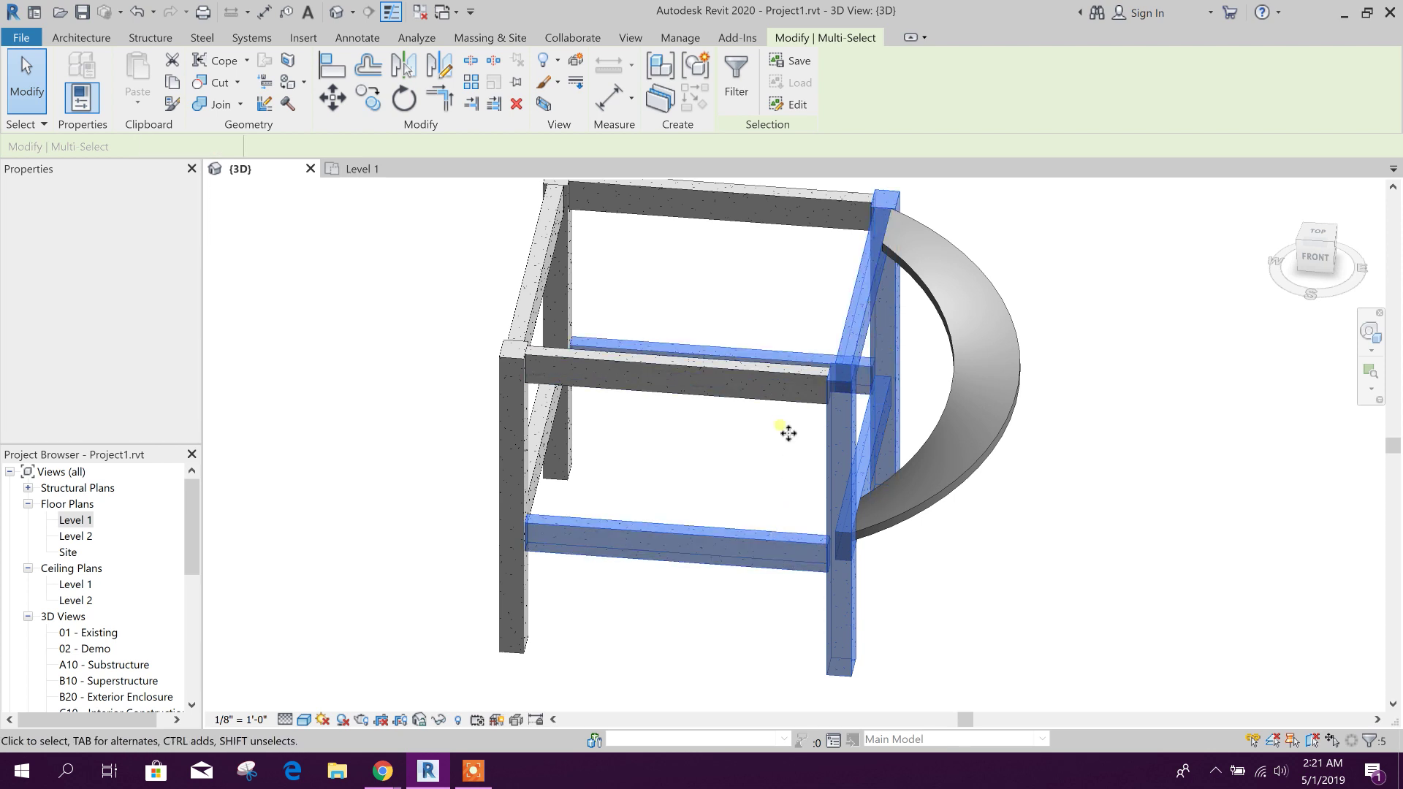
left_click(802, 381, "ctrl")
left_click(802, 381, "ctrl")
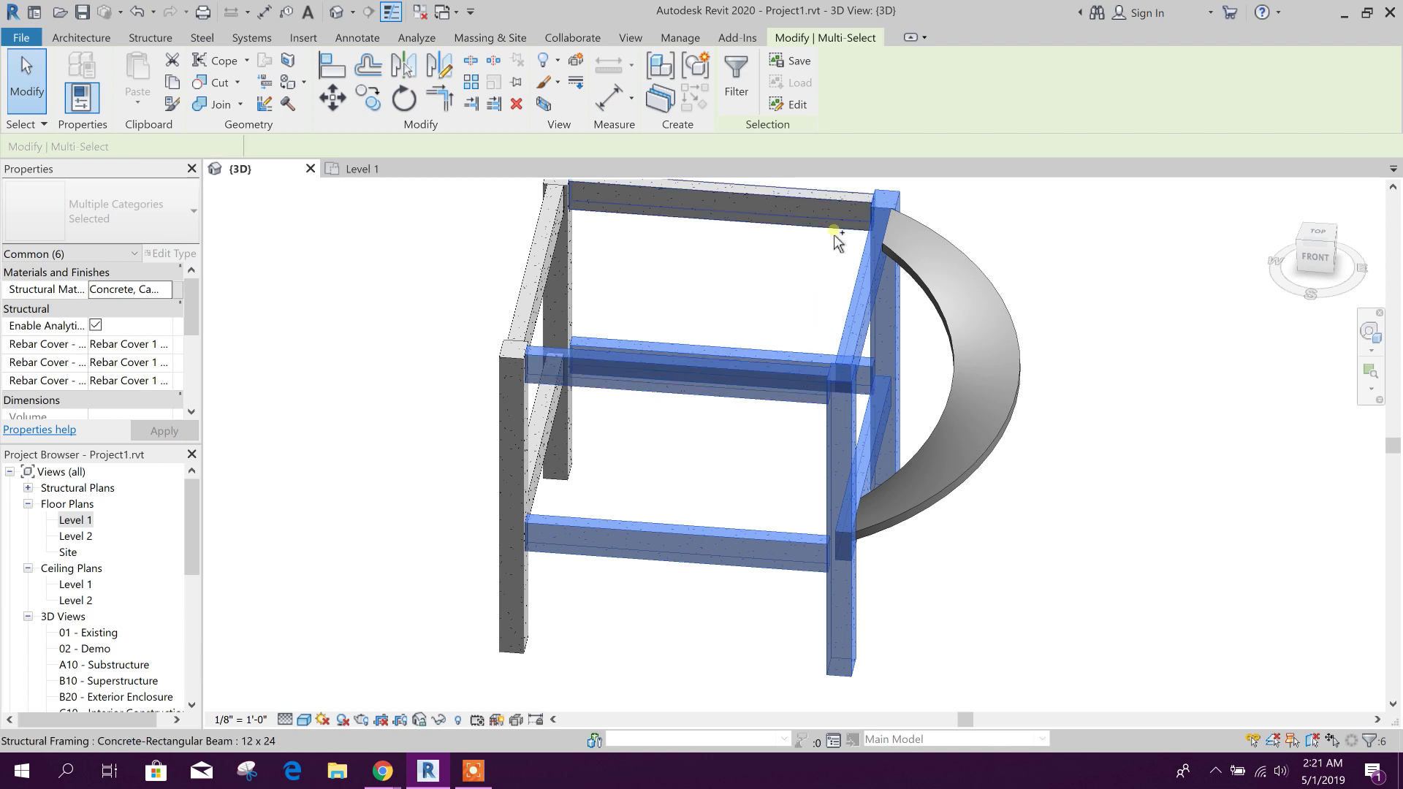
left_click(833, 223, "ctrl")
right_click(805, 256)
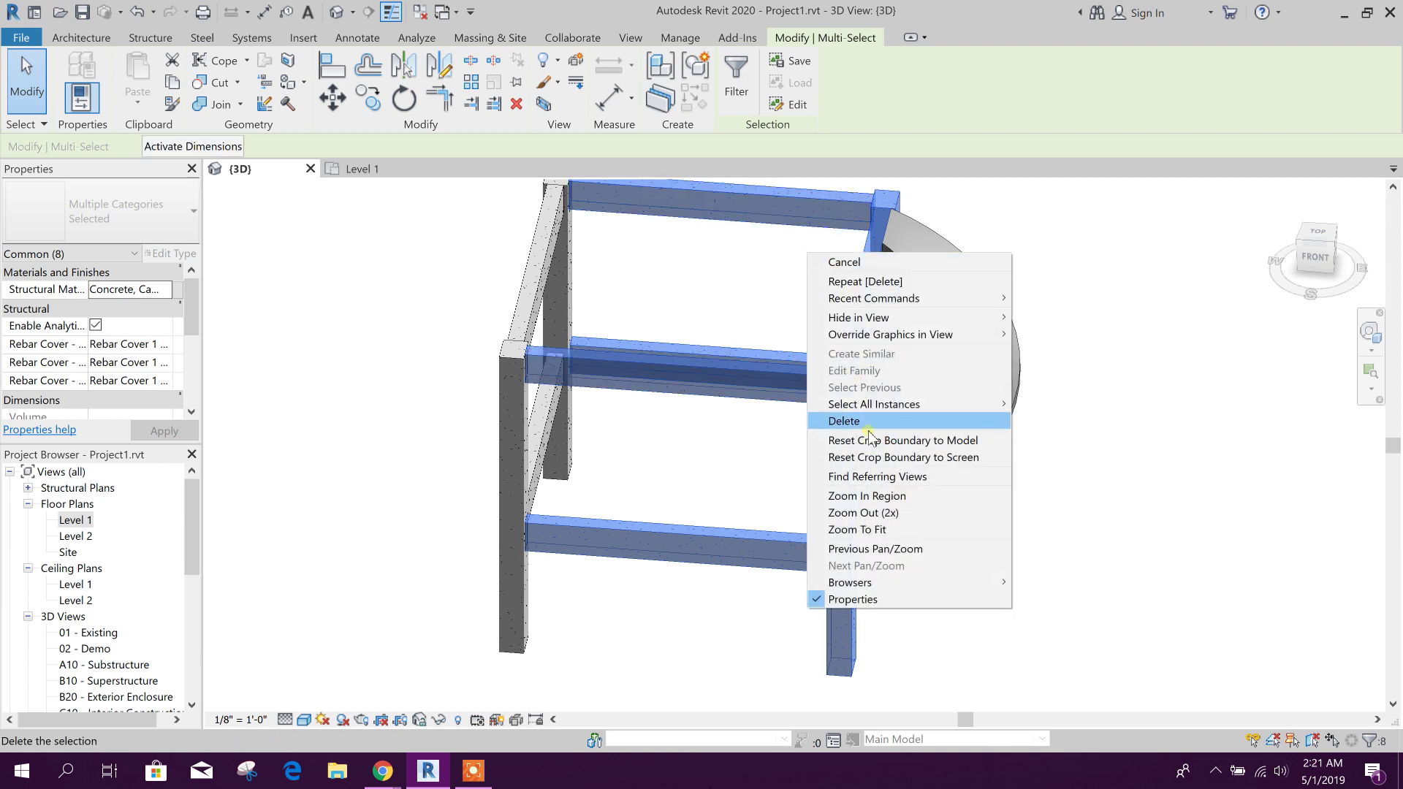
mouse_move(993, 317)
left_click(1052, 318)
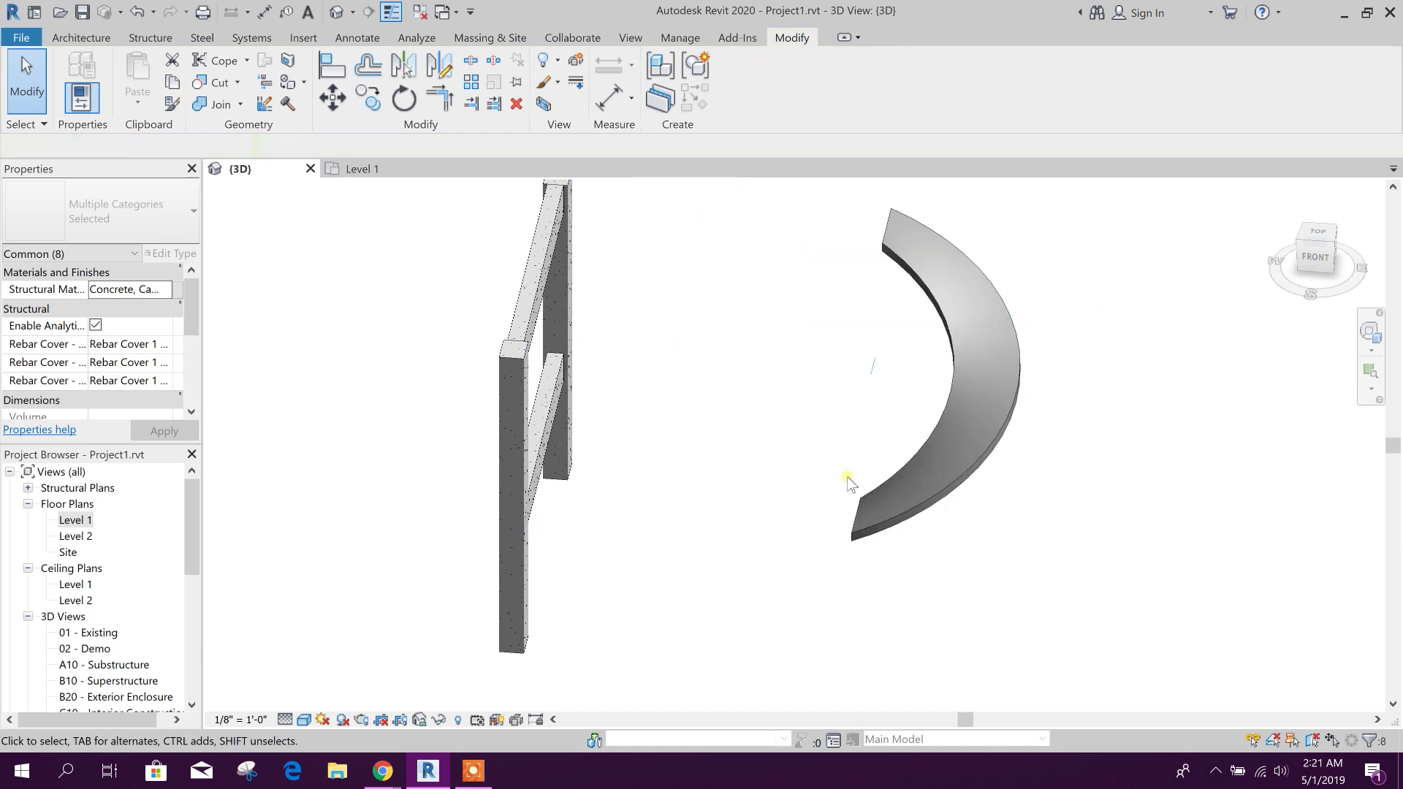
Clear the selection and orbit to a front-right corner view of the slab.
left_click(863, 404)
key("Escape")
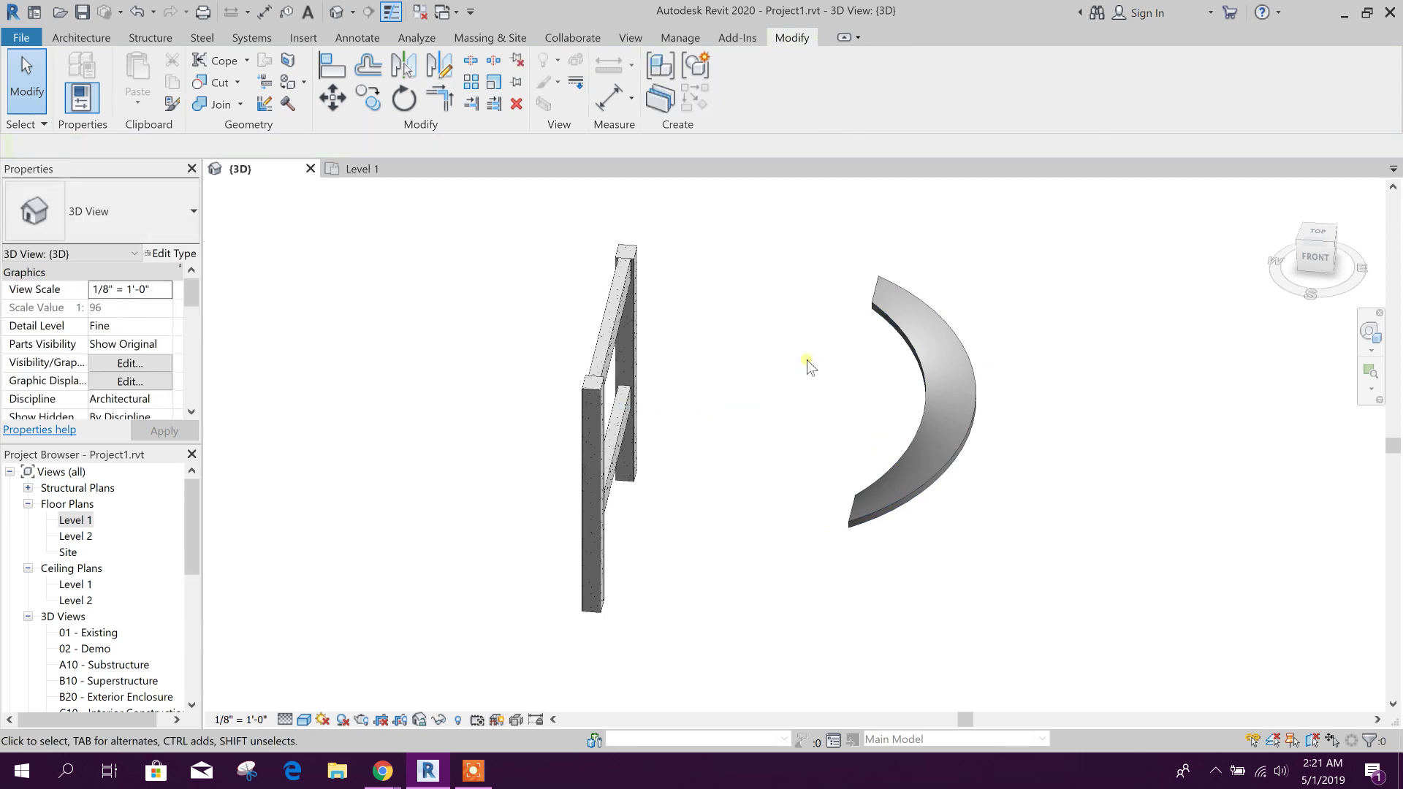
middle_click_drag(739, 541, 1009, 488, "shift")
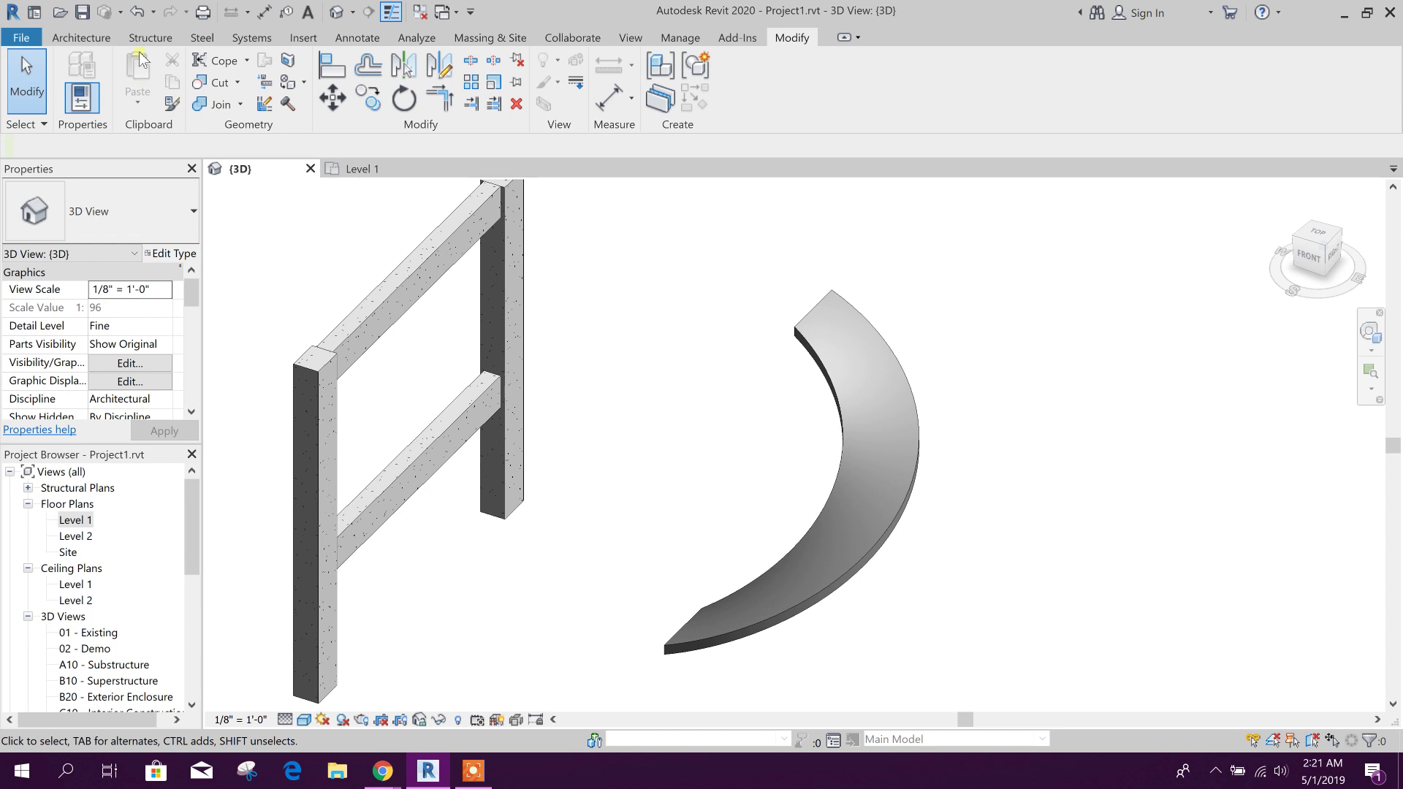
left_click(151, 38)
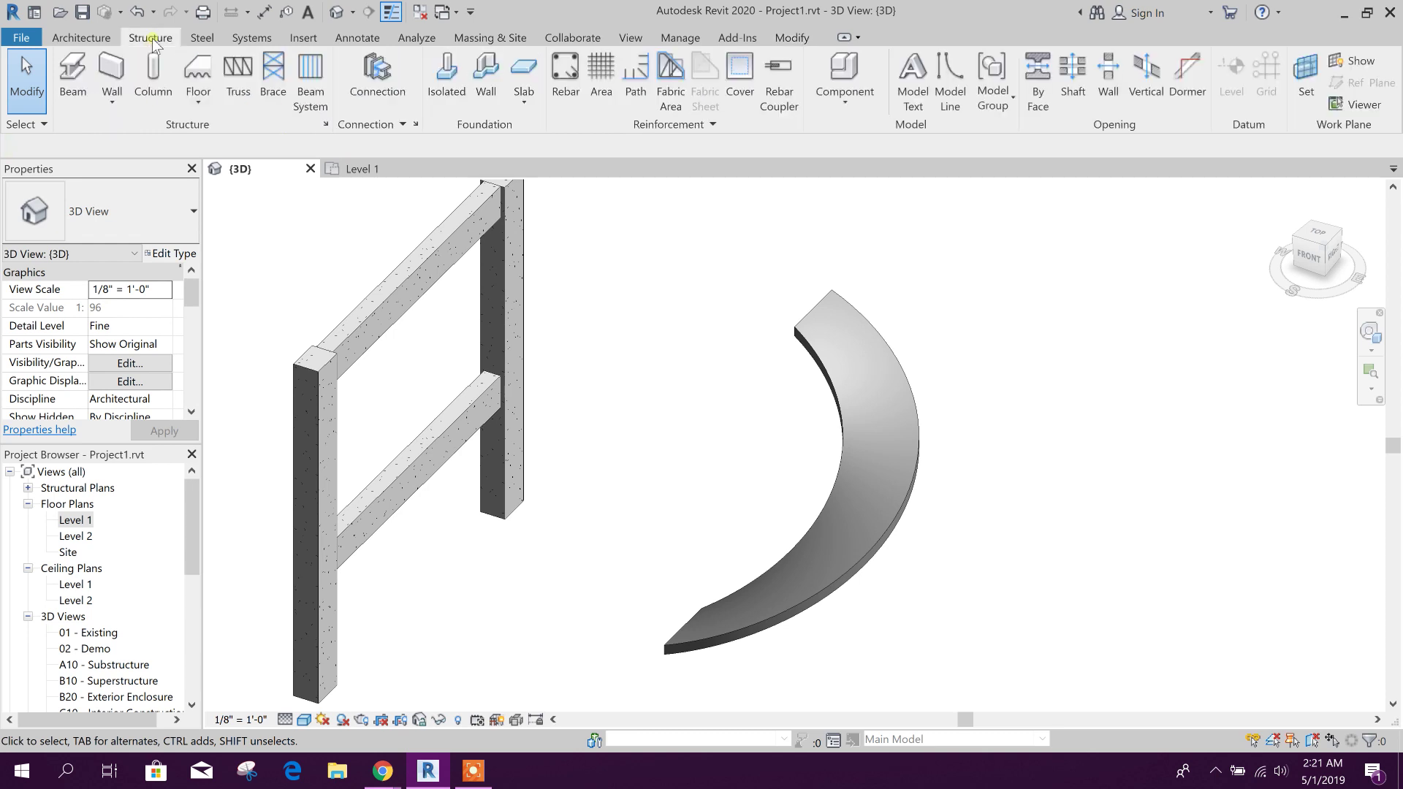
Start free-form rebar and pick the ring slab's top face as the host surface.
left_click(565, 73)
left_click(760, 427)
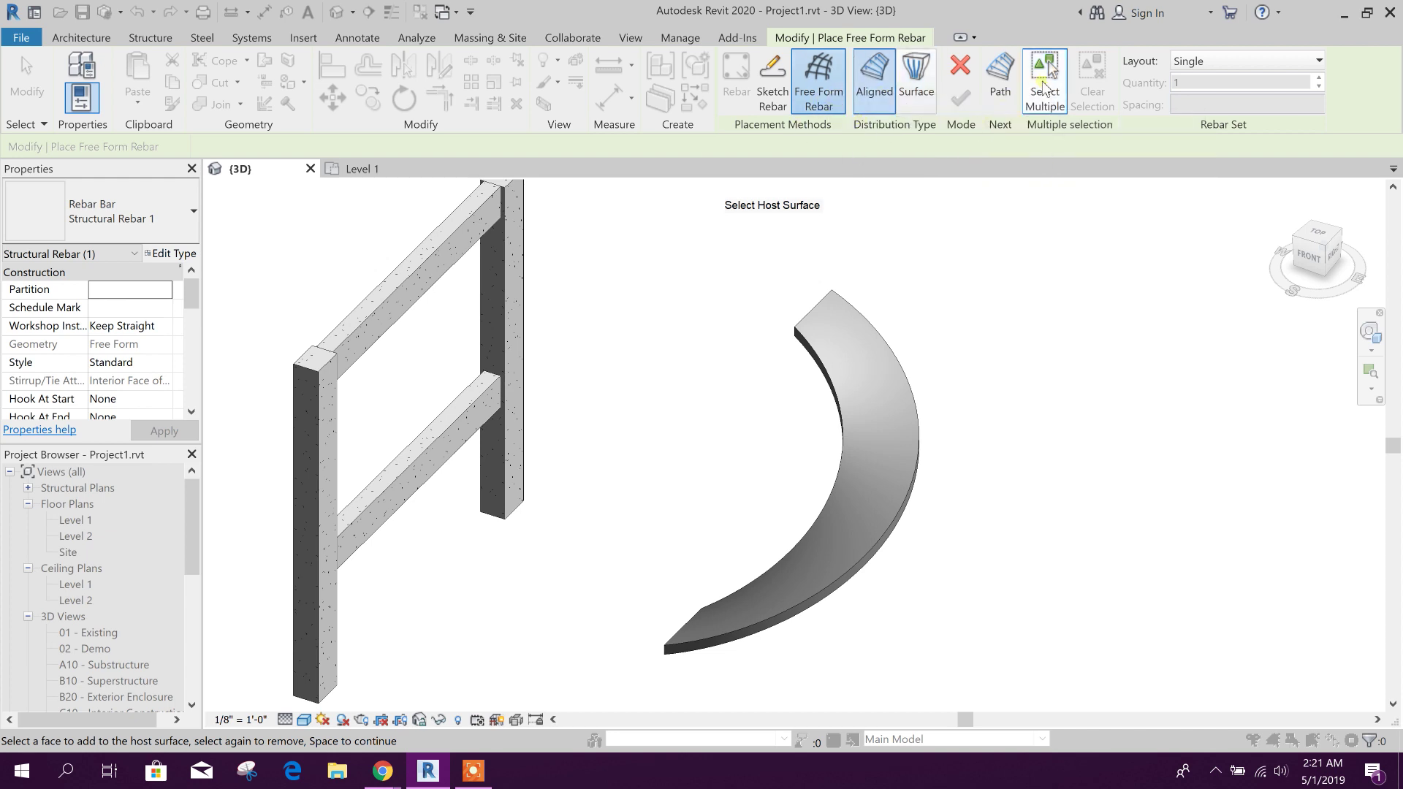
middle_click_drag(994, 413, 990, 369)
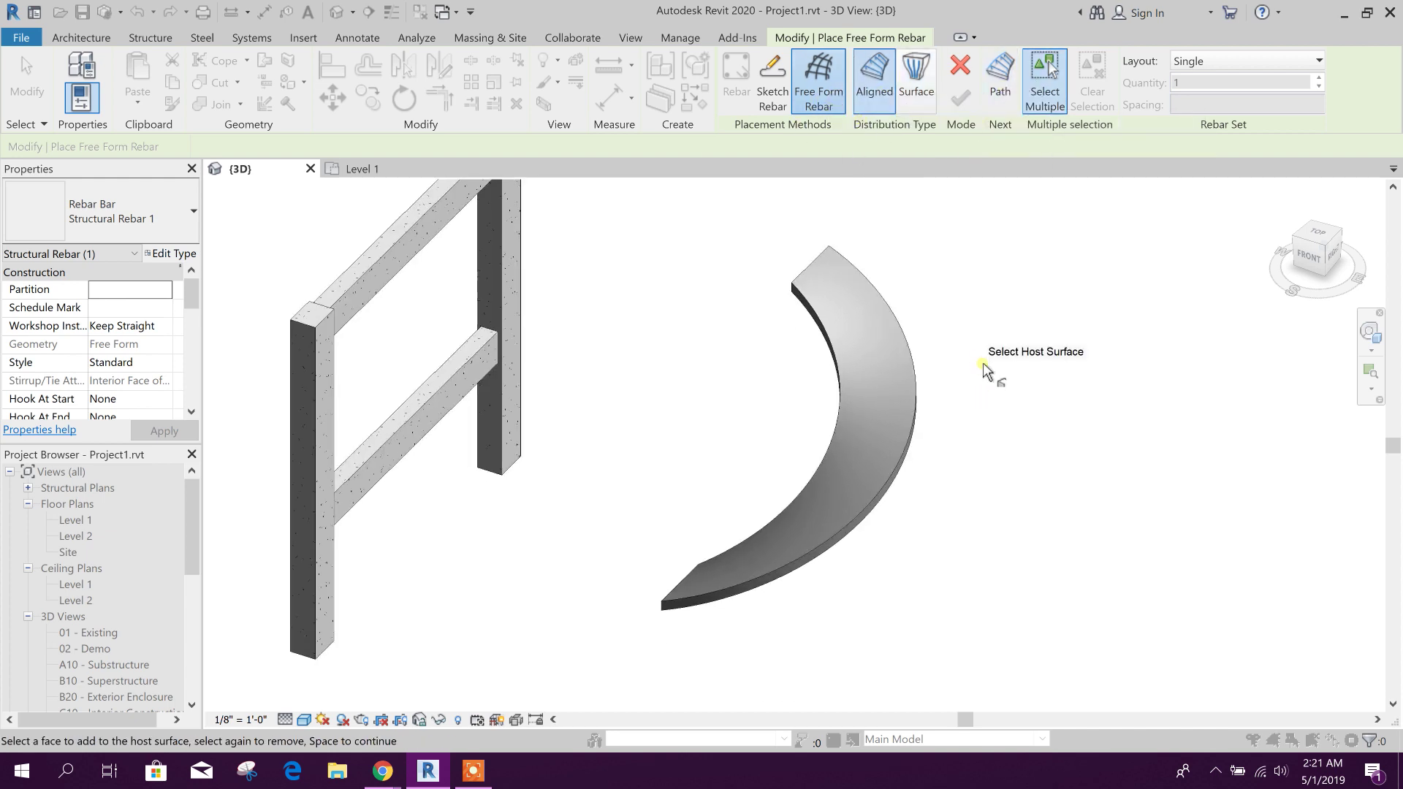
scroll(879, 307, "up", 3)
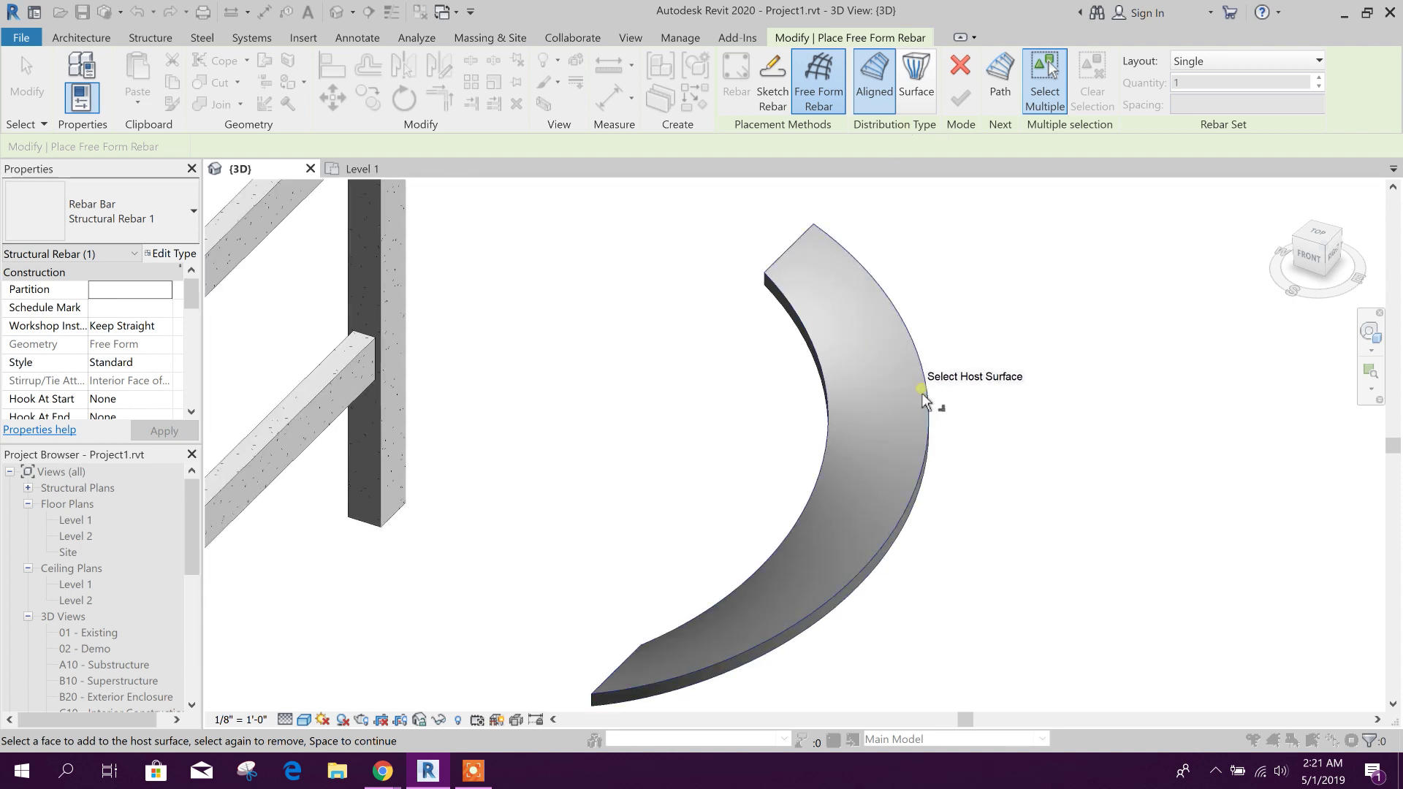
middle_click_drag(980, 427, 783, 367, "shift")
scroll(793, 260, "up", 4)
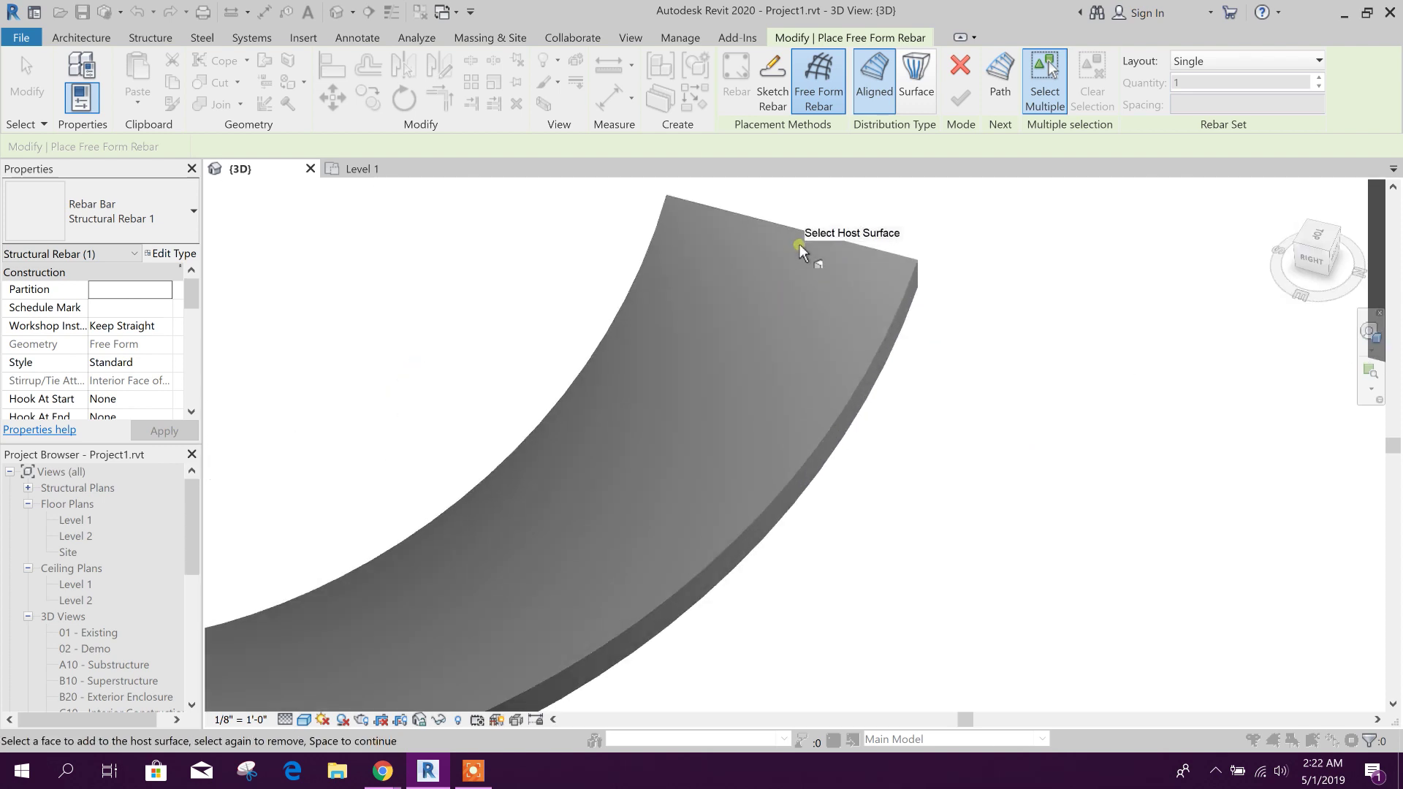
left_click(814, 239)
scroll(883, 453, "down", 5)
middle_click_drag(882, 453, 1027, 365, "shift")
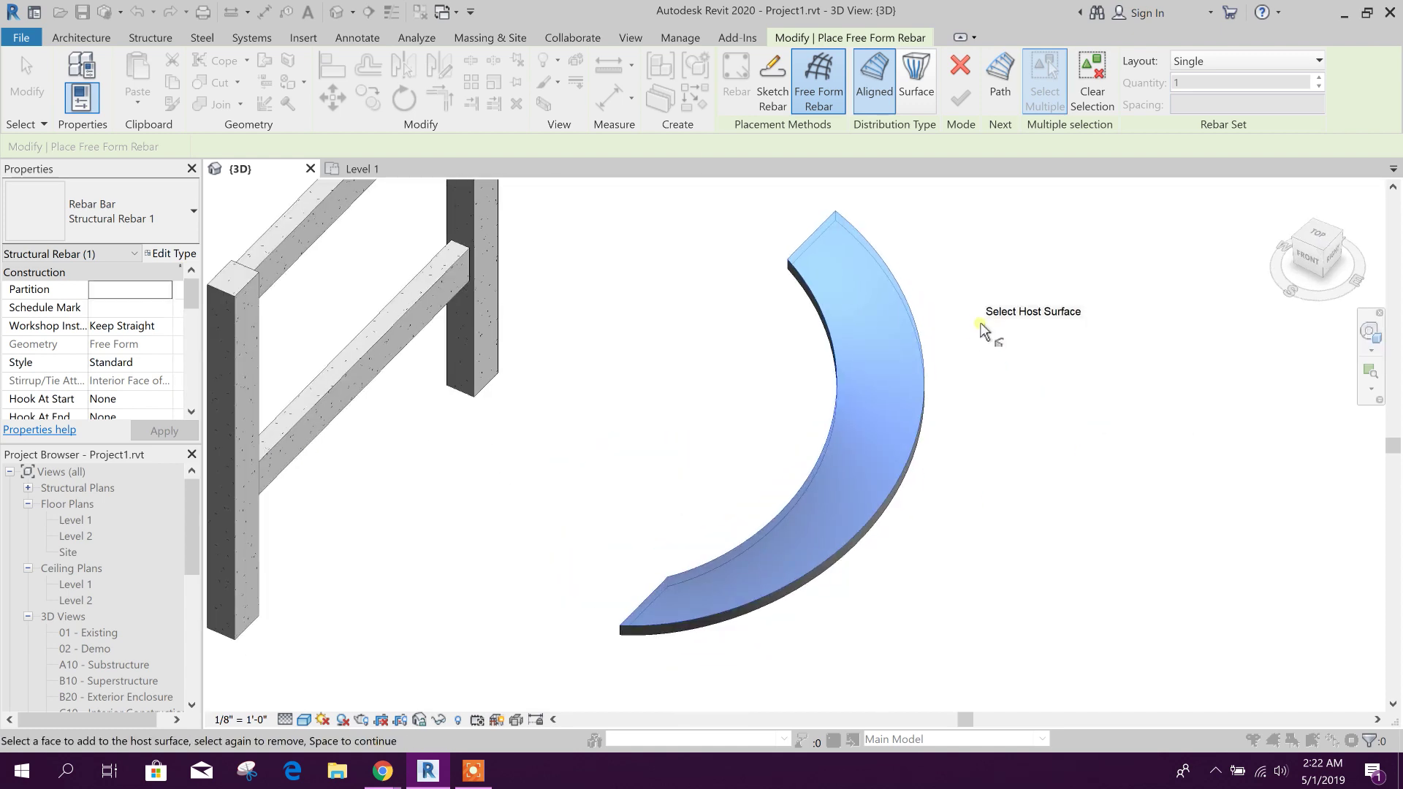
Set the slab's outer curved edge as the rebar path and finish placing it.
left_click(1002, 84)
scroll(862, 395, "up", 2)
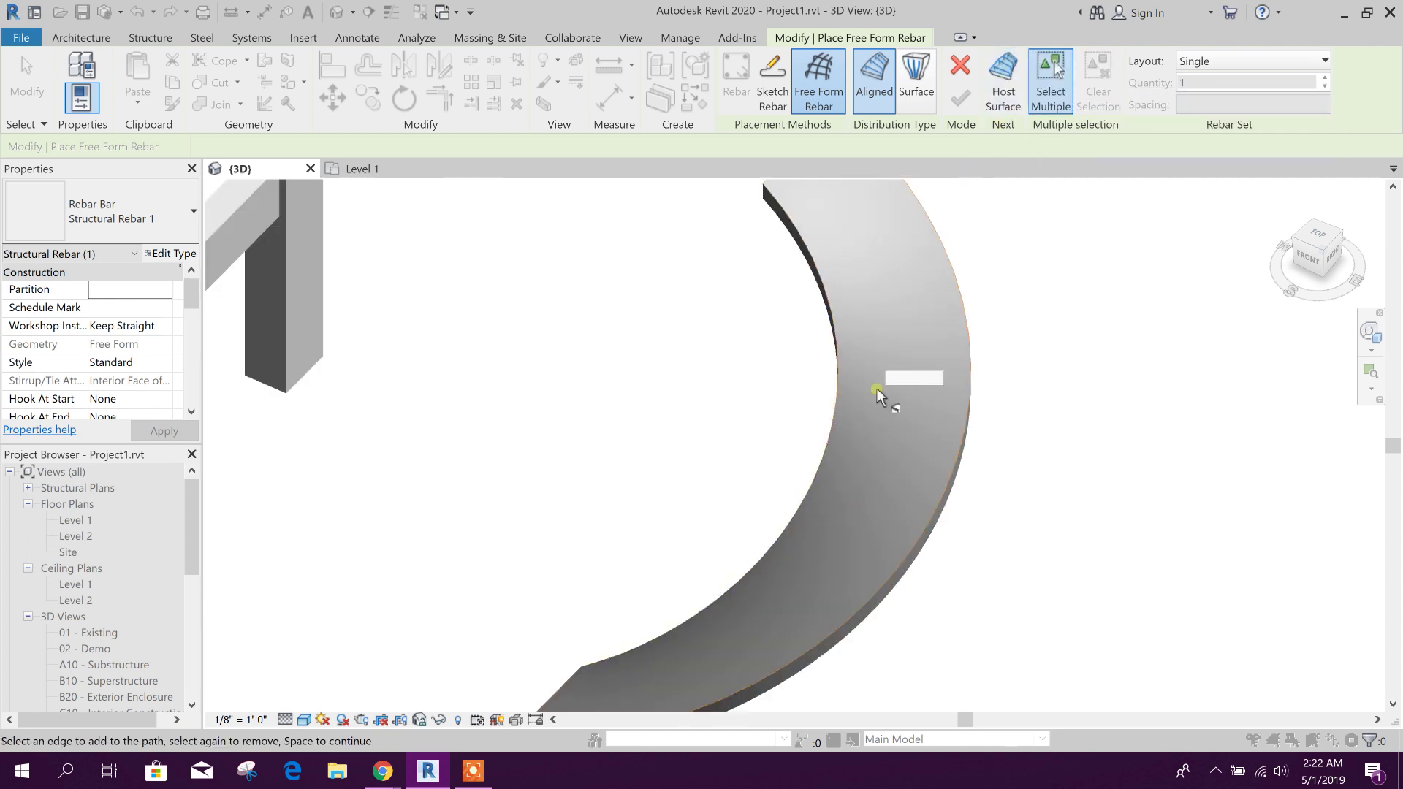
left_click(966, 401)
scroll(995, 394, "down", 2)
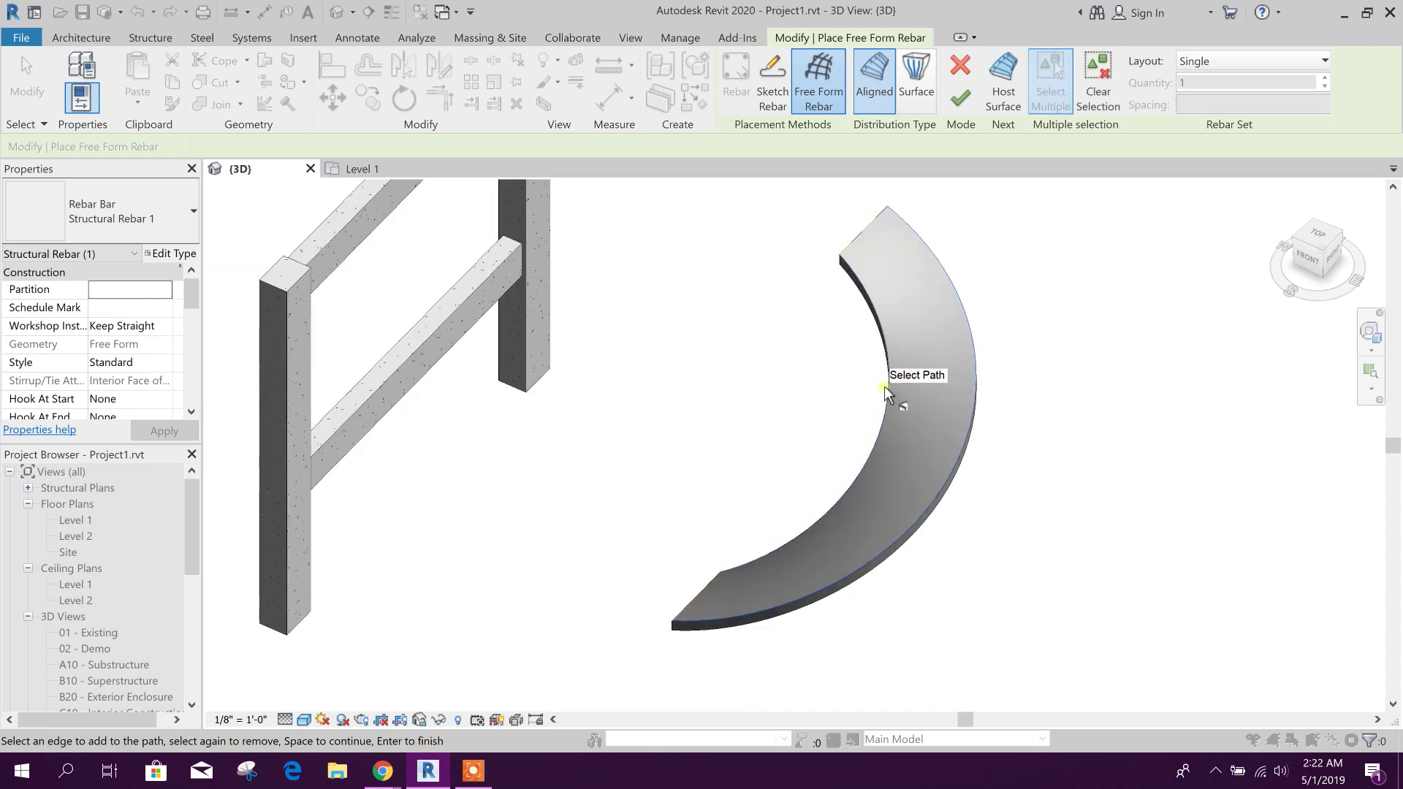
left_click(961, 108)
scroll(885, 502, "up", 2)
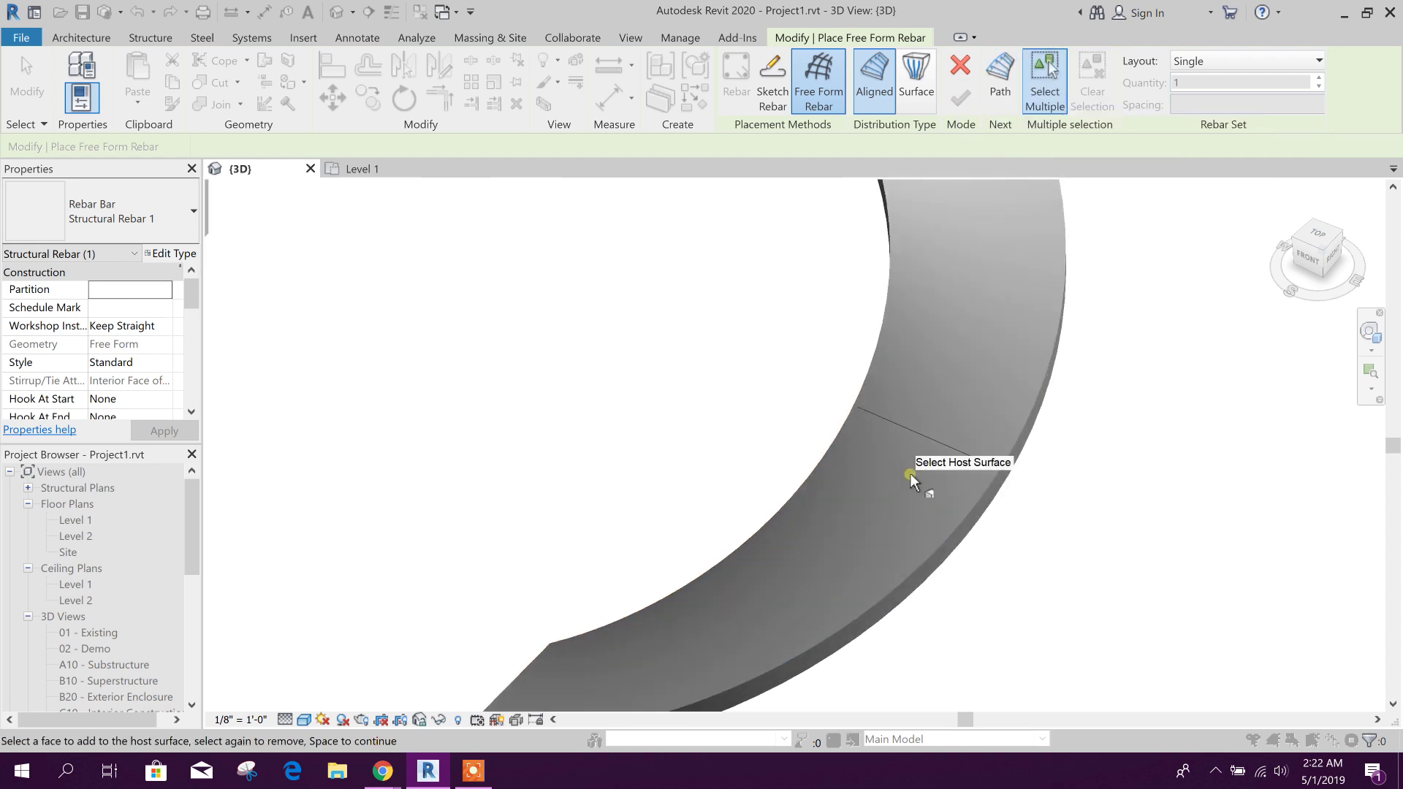
scroll(935, 442, "down", 2)
key("Escape")
key("Escape")
middle_click_drag(1080, 362, 1026, 406)
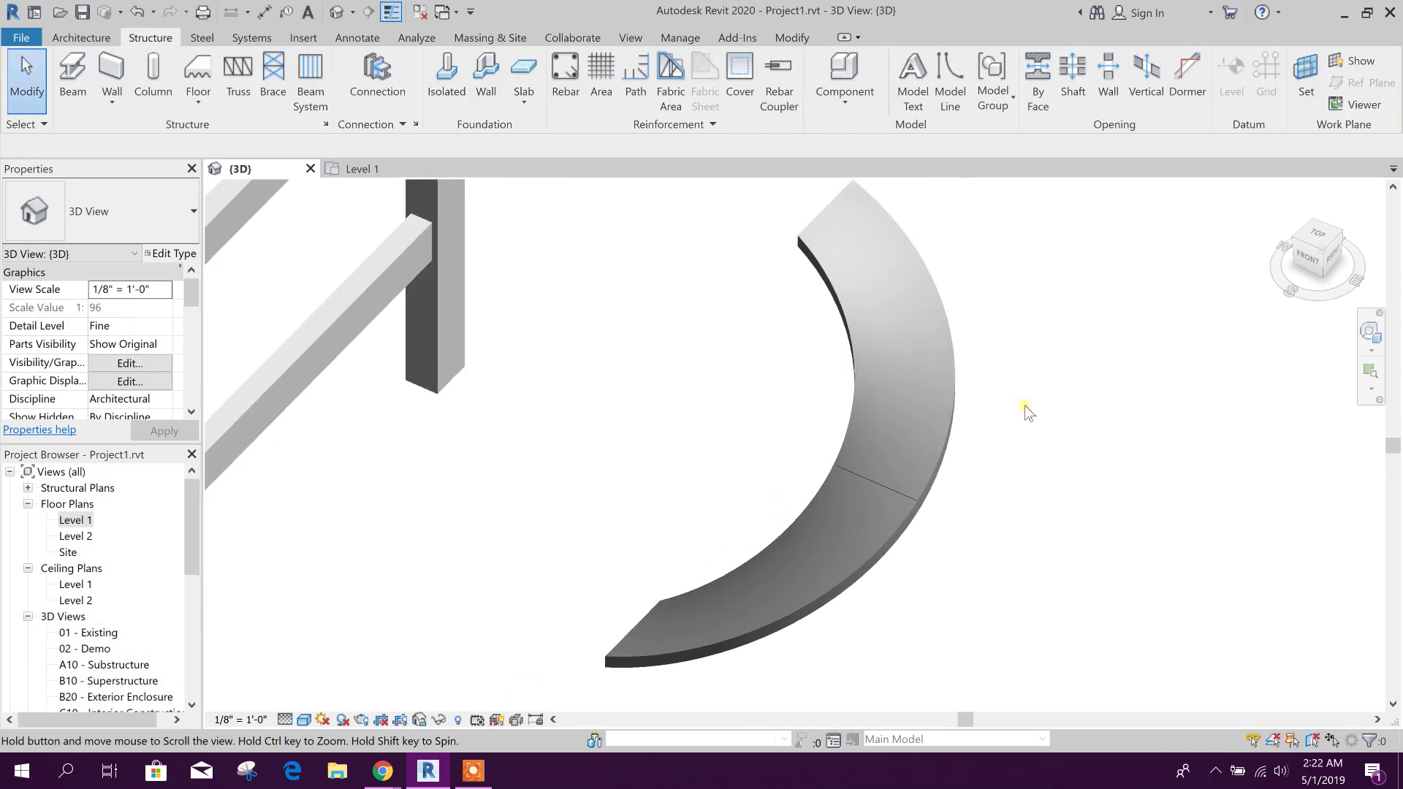
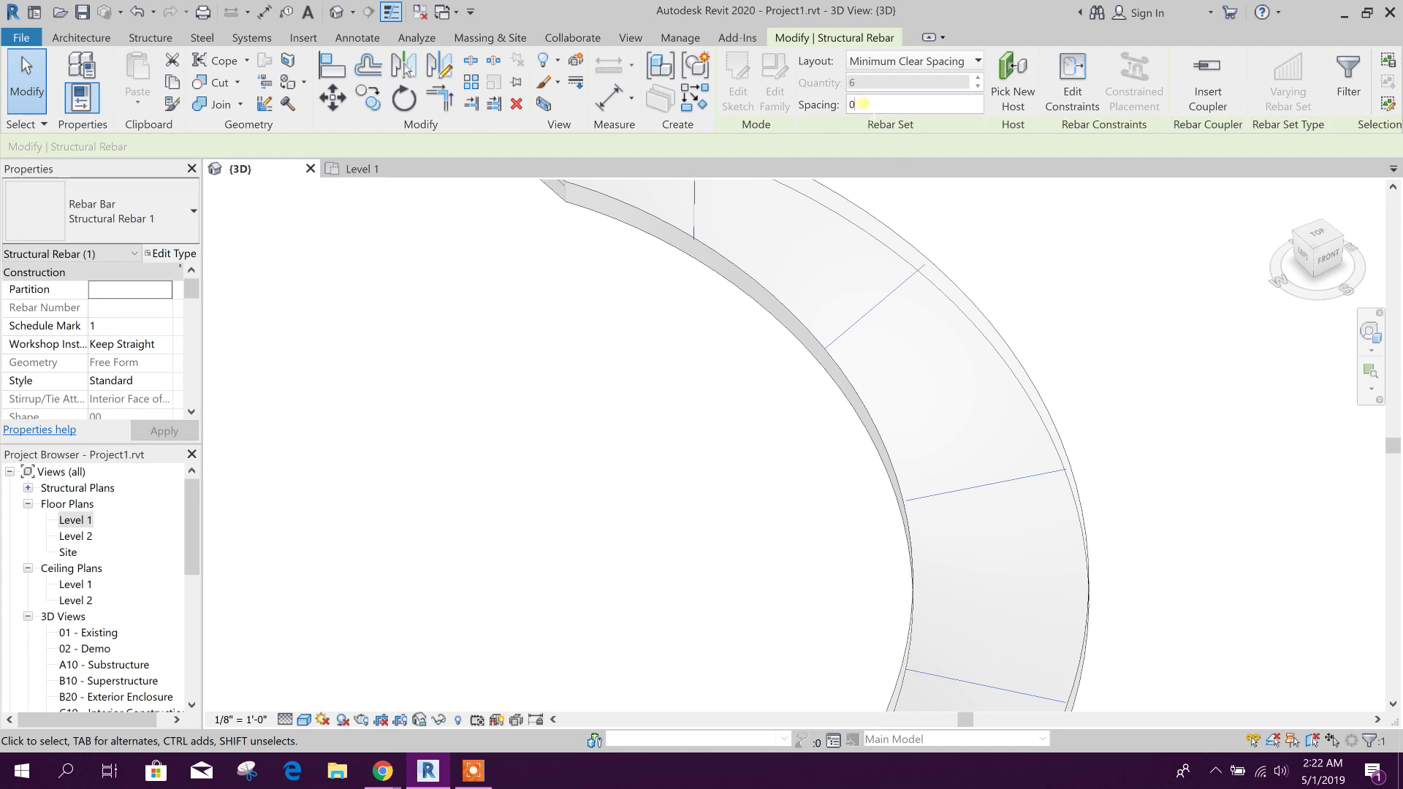
Set the bar spacing to 0' 6" so 62 bars fill the curved slab, then reselect the set.
type("6")
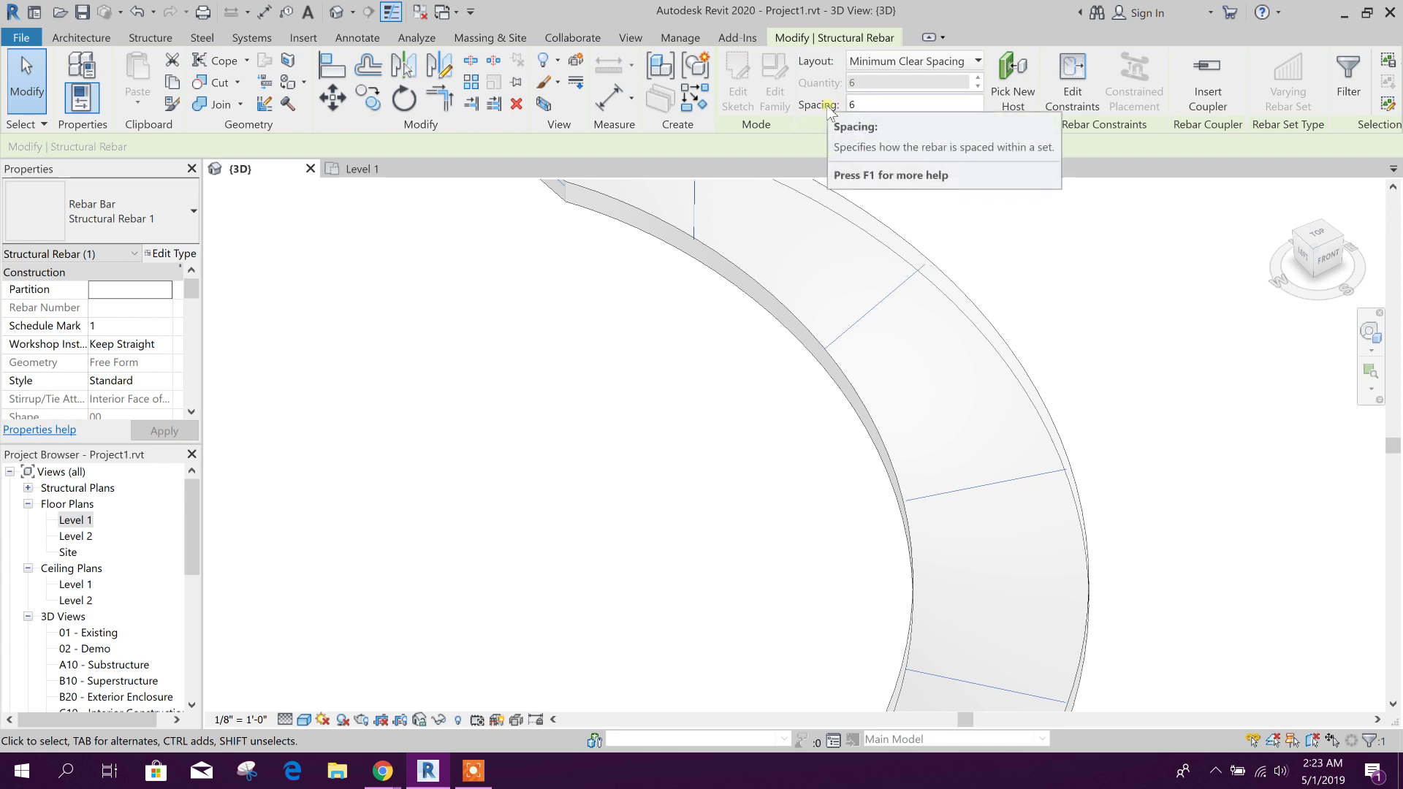
type("\"")
key("Return")
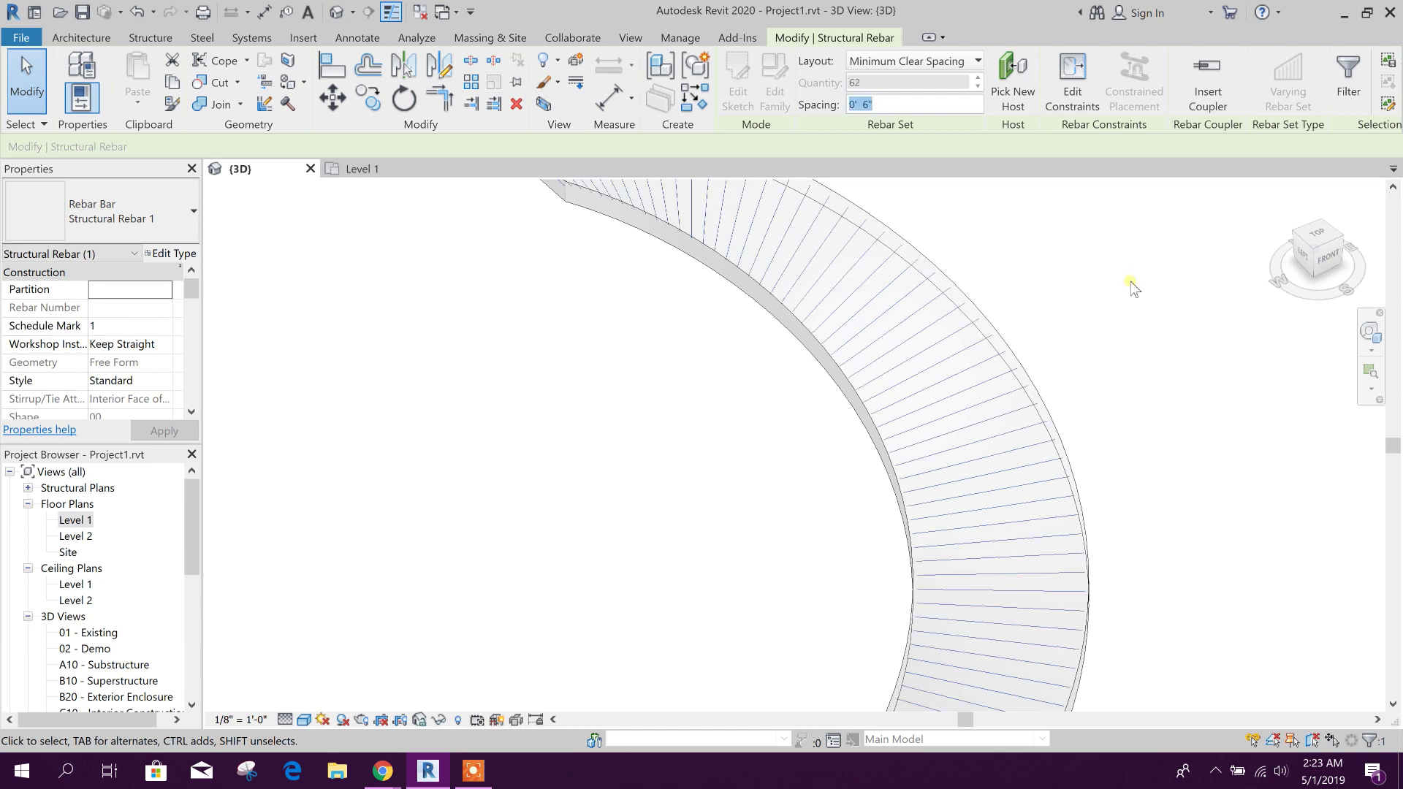
left_click(1099, 310)
scroll(1099, 310, "down", 2)
middle_click_drag(967, 326, 1119, 526, "shift")
left_click(1030, 515)
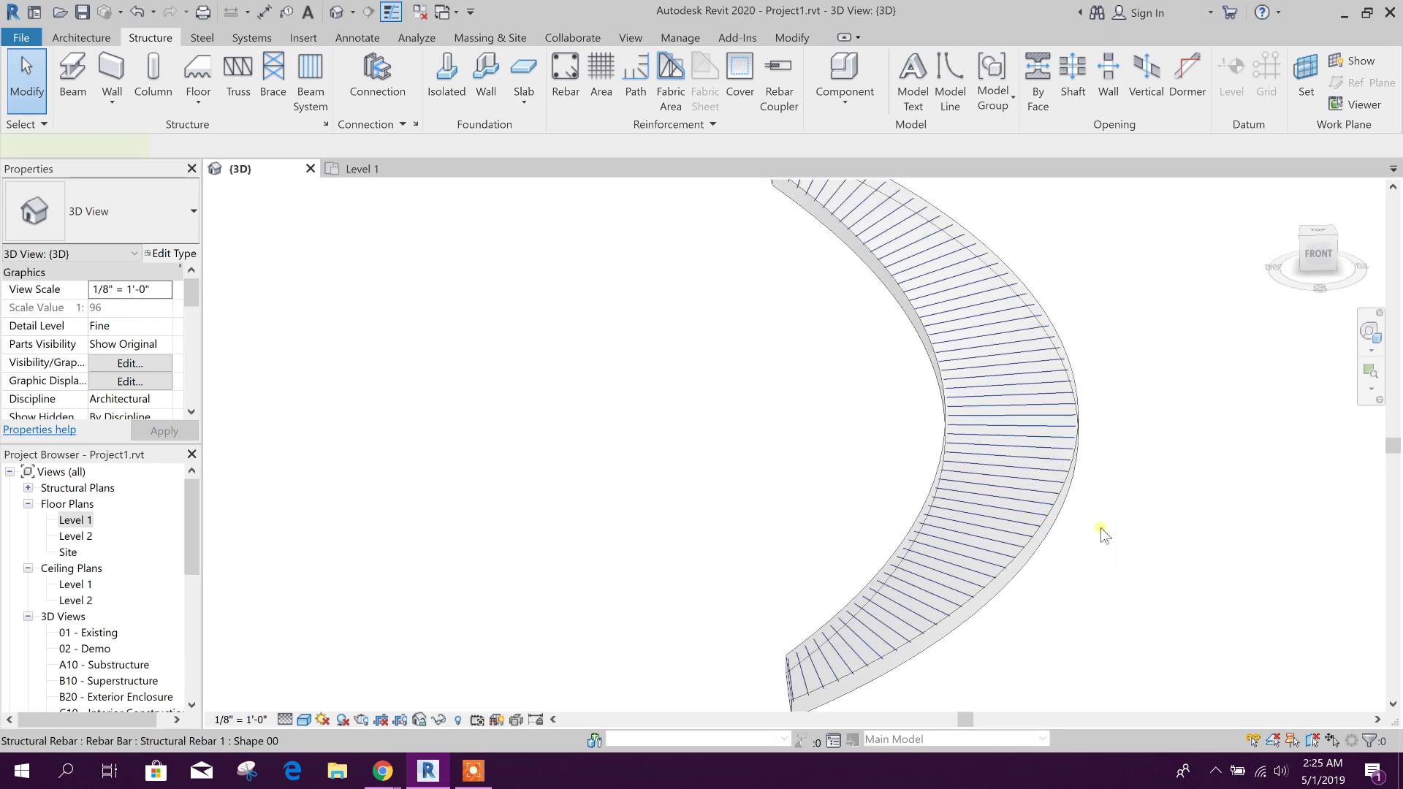
middle_click_drag(1119, 547, 956, 513, "shift")
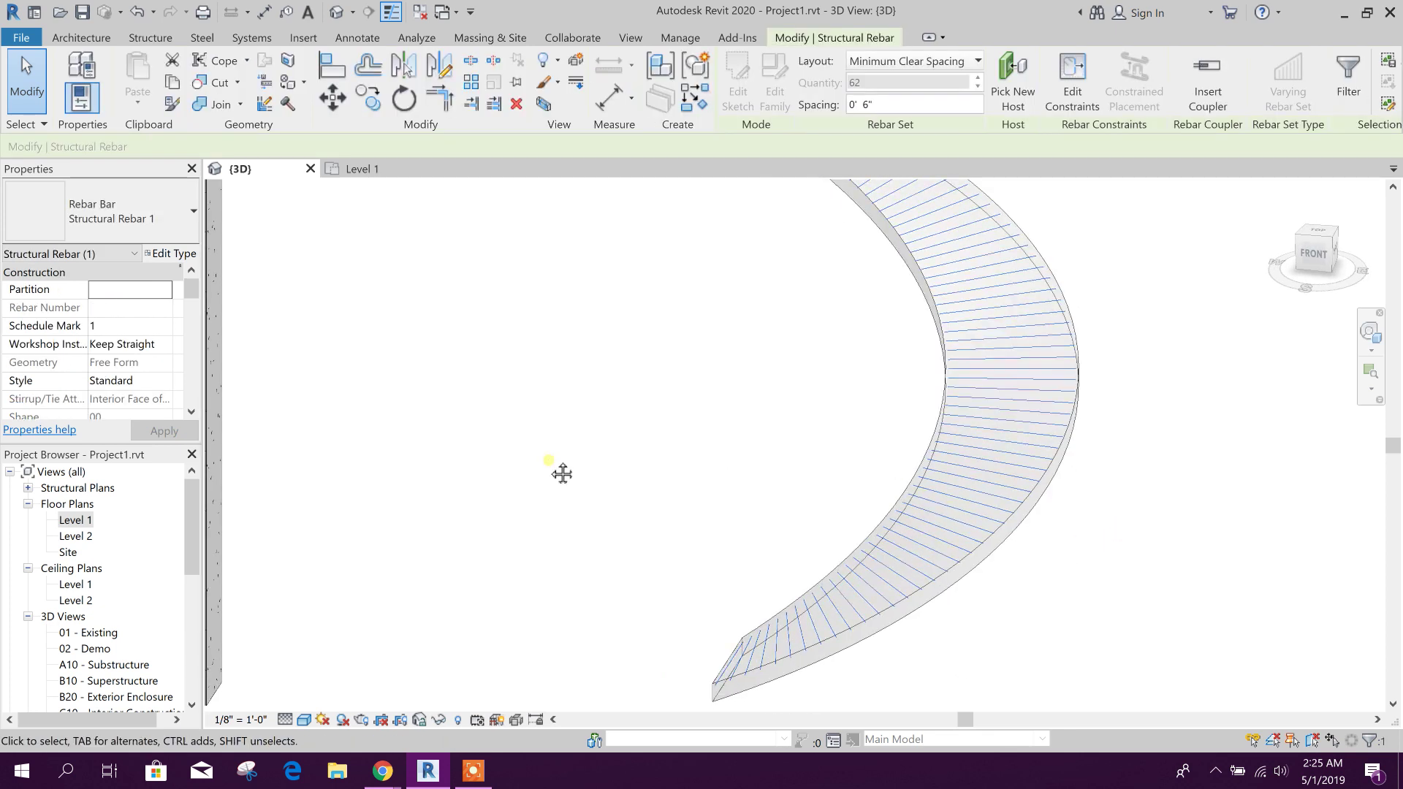
middle_click_drag(227, 322, 254, 315)
left_click_drag(193, 288, 187, 315)
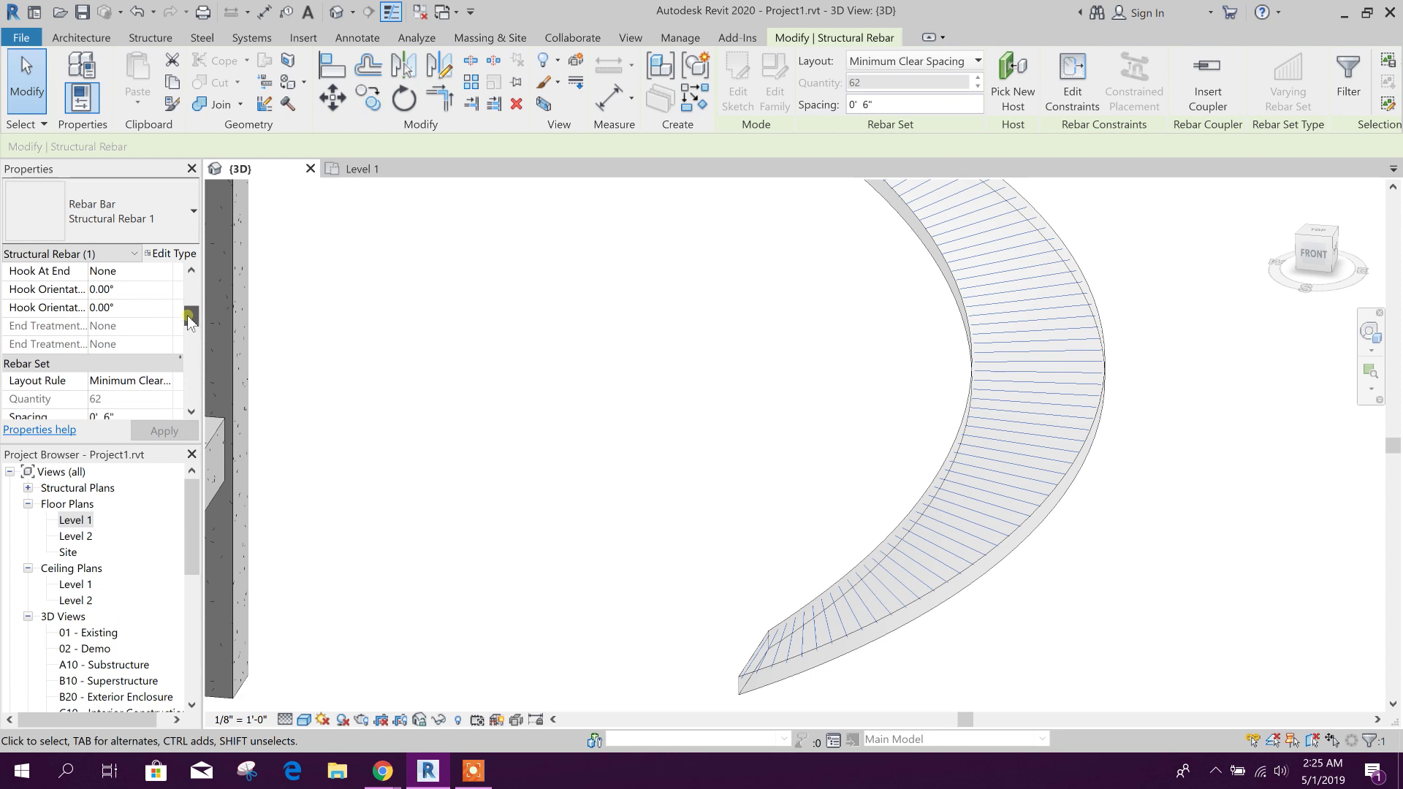
Give both the start and end of every bar a Rebar Hook 90 hook, then inspect the hooked bars.
left_click(129, 273)
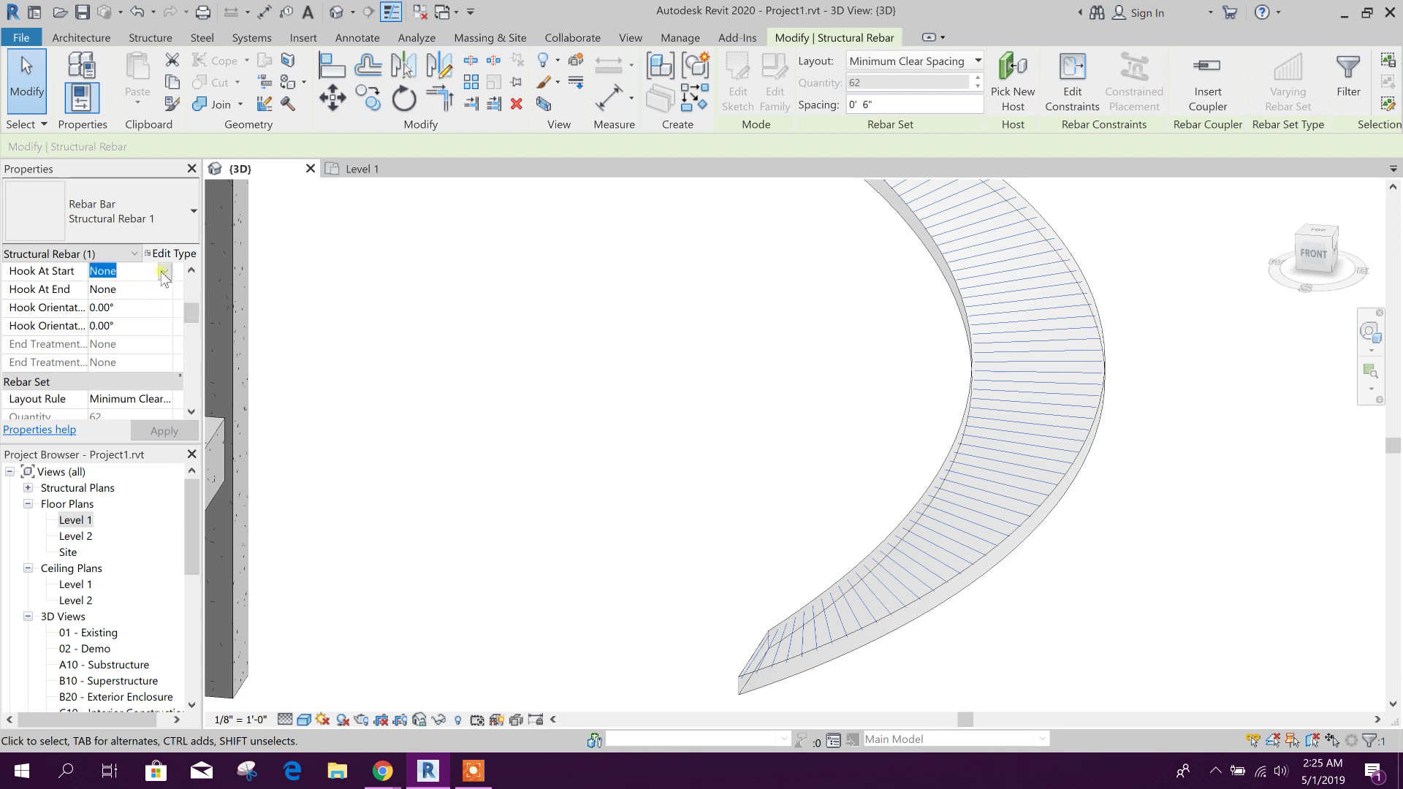
left_click(164, 272)
left_click(163, 322)
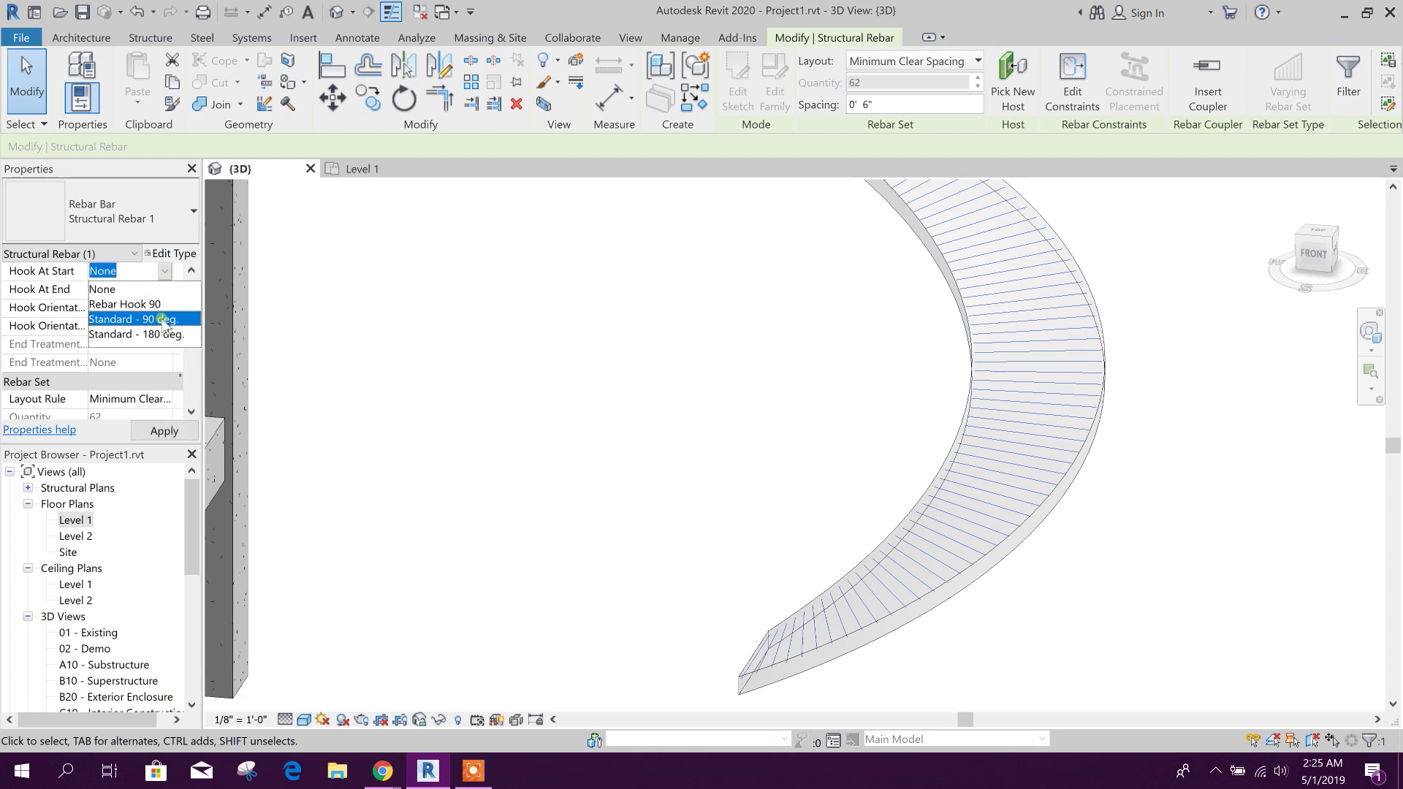
left_click(144, 305)
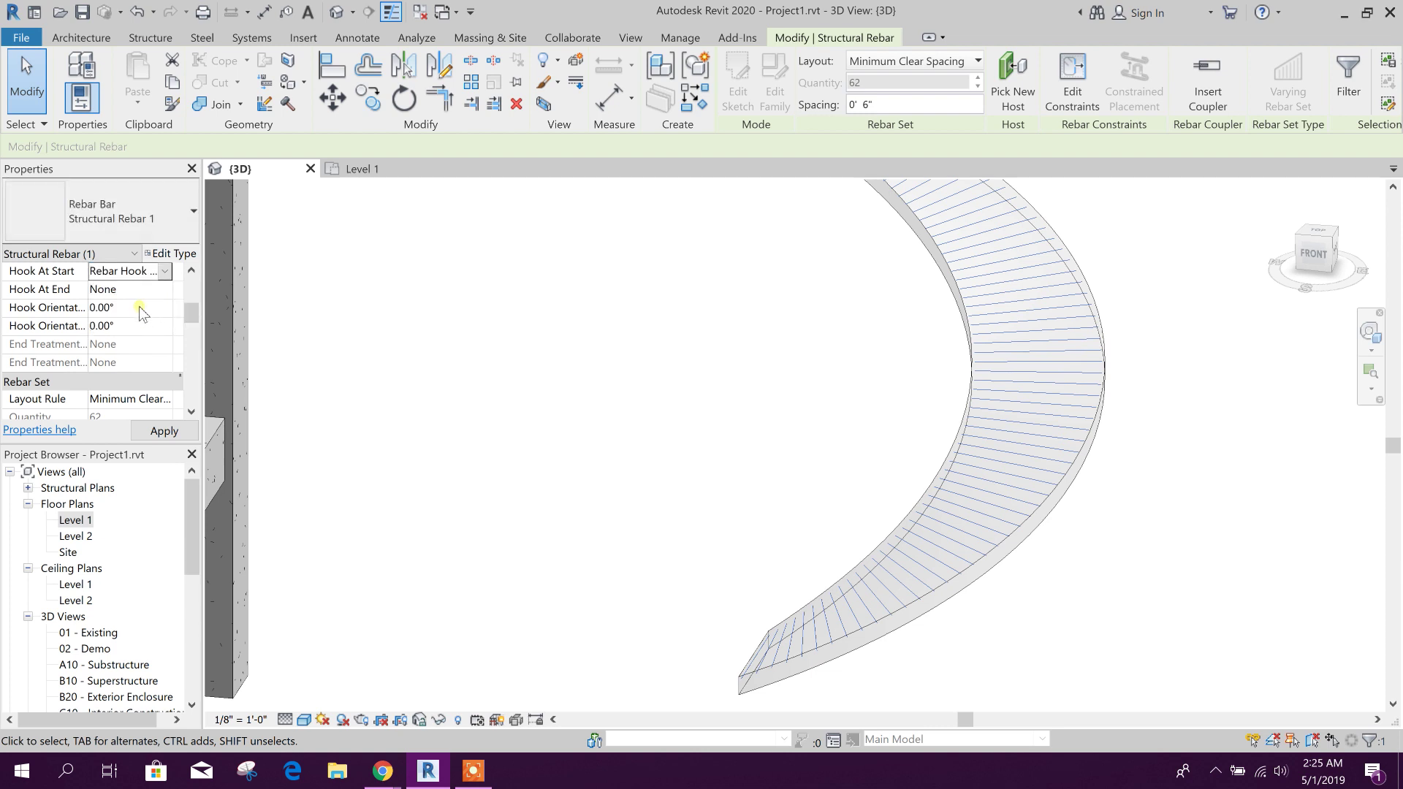
left_click(164, 291)
left_click(138, 323)
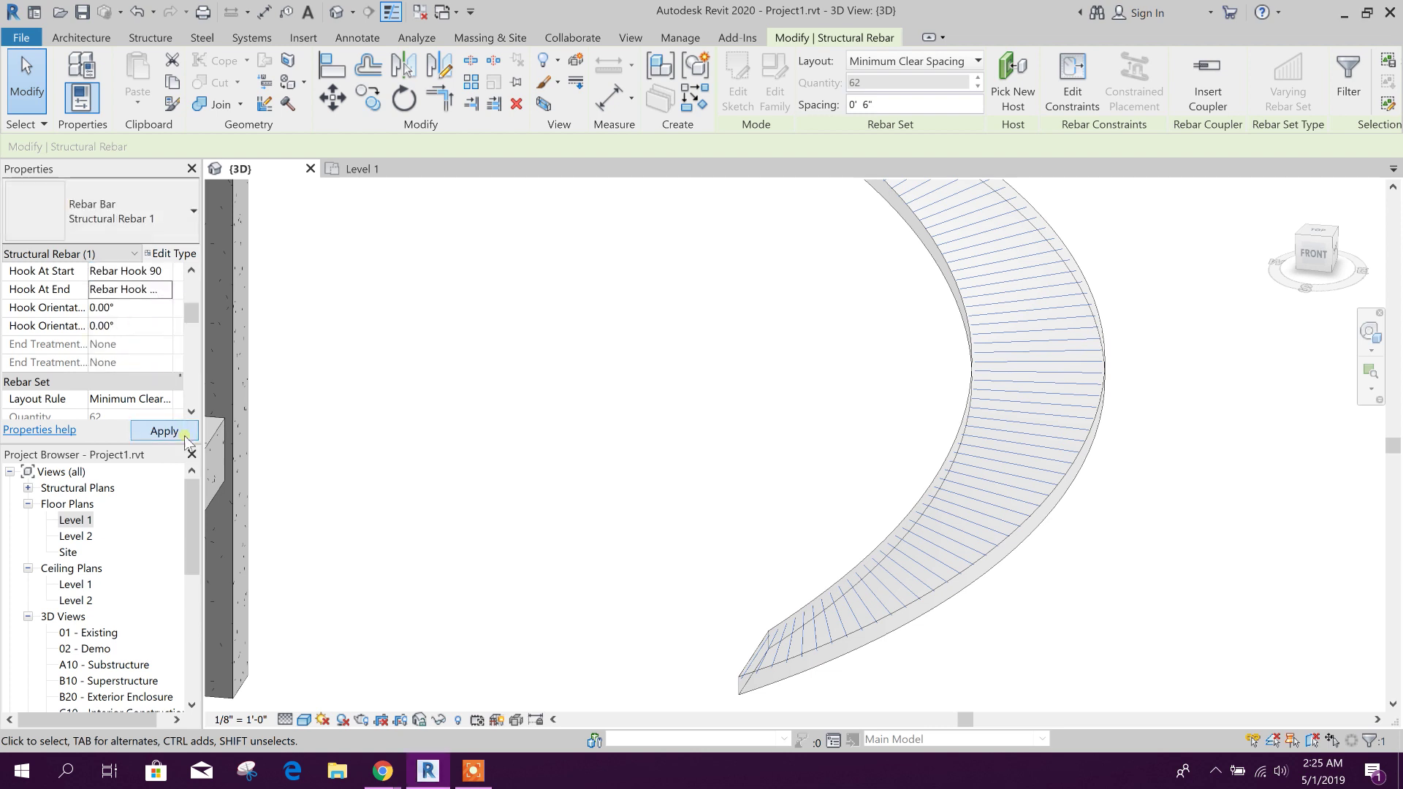
left_click(657, 431)
middle_click_drag(1033, 623, 928, 510, "shift")
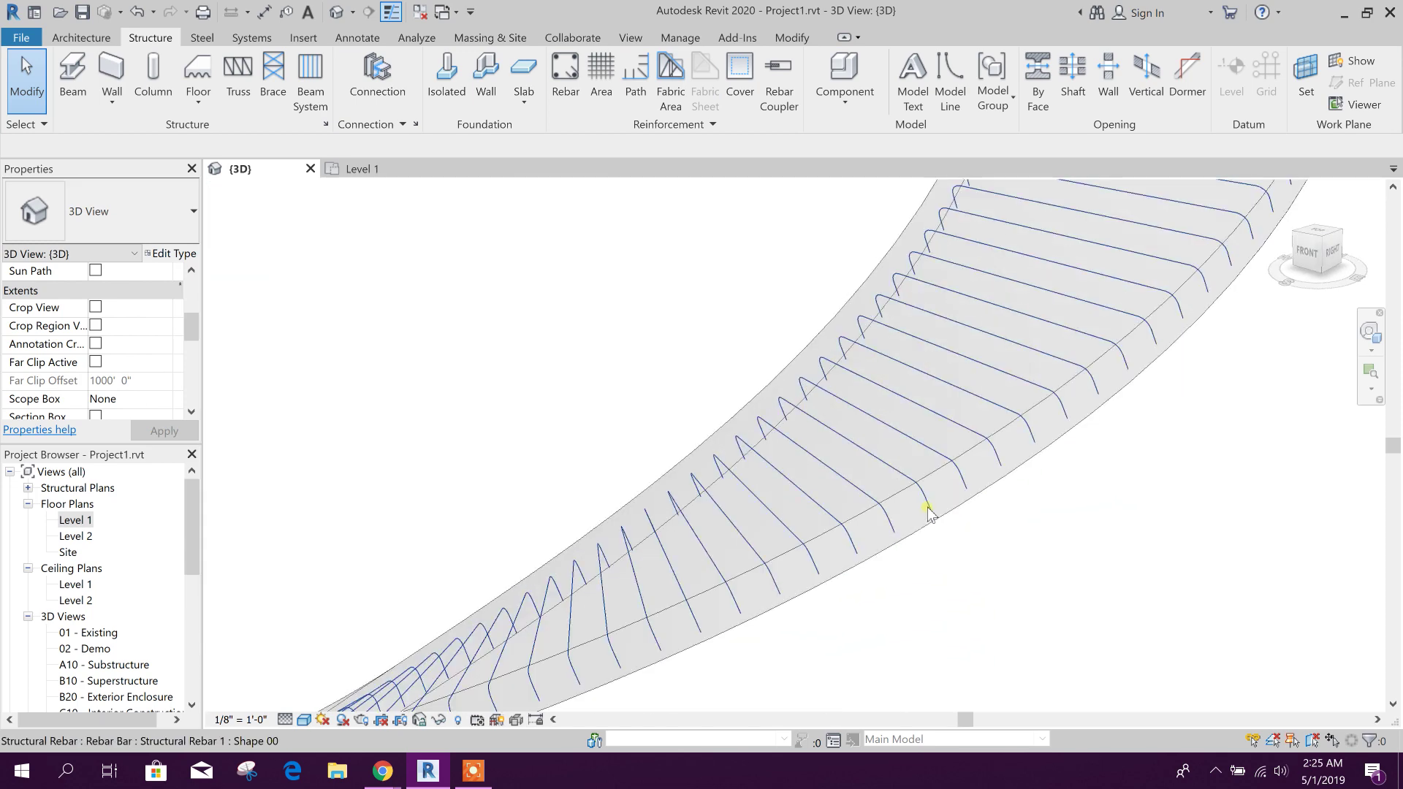
left_click(927, 510)
Set the Structural Rebar 1 Standard - 90 deg. hook length manually to 0' 8".
left_click(174, 254)
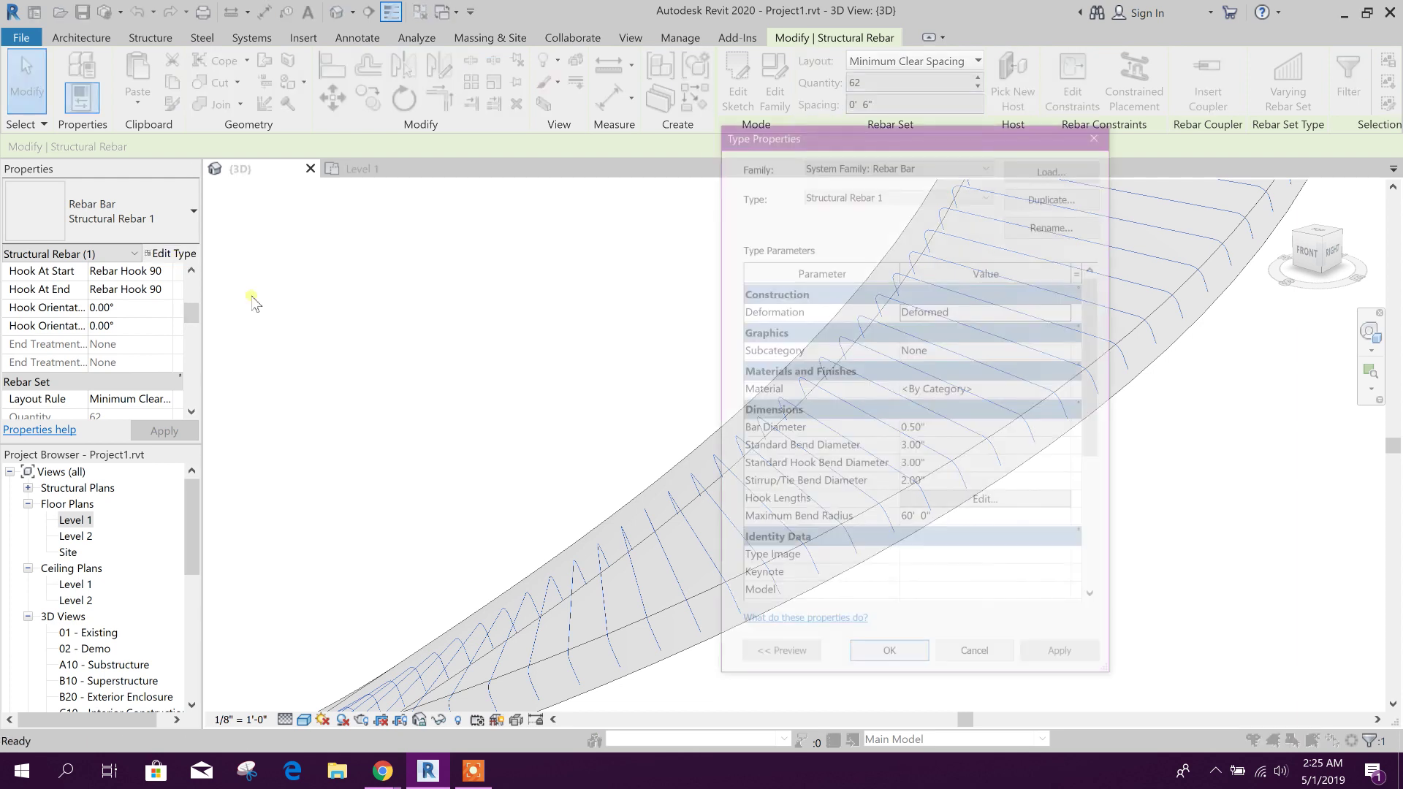
left_click(995, 502)
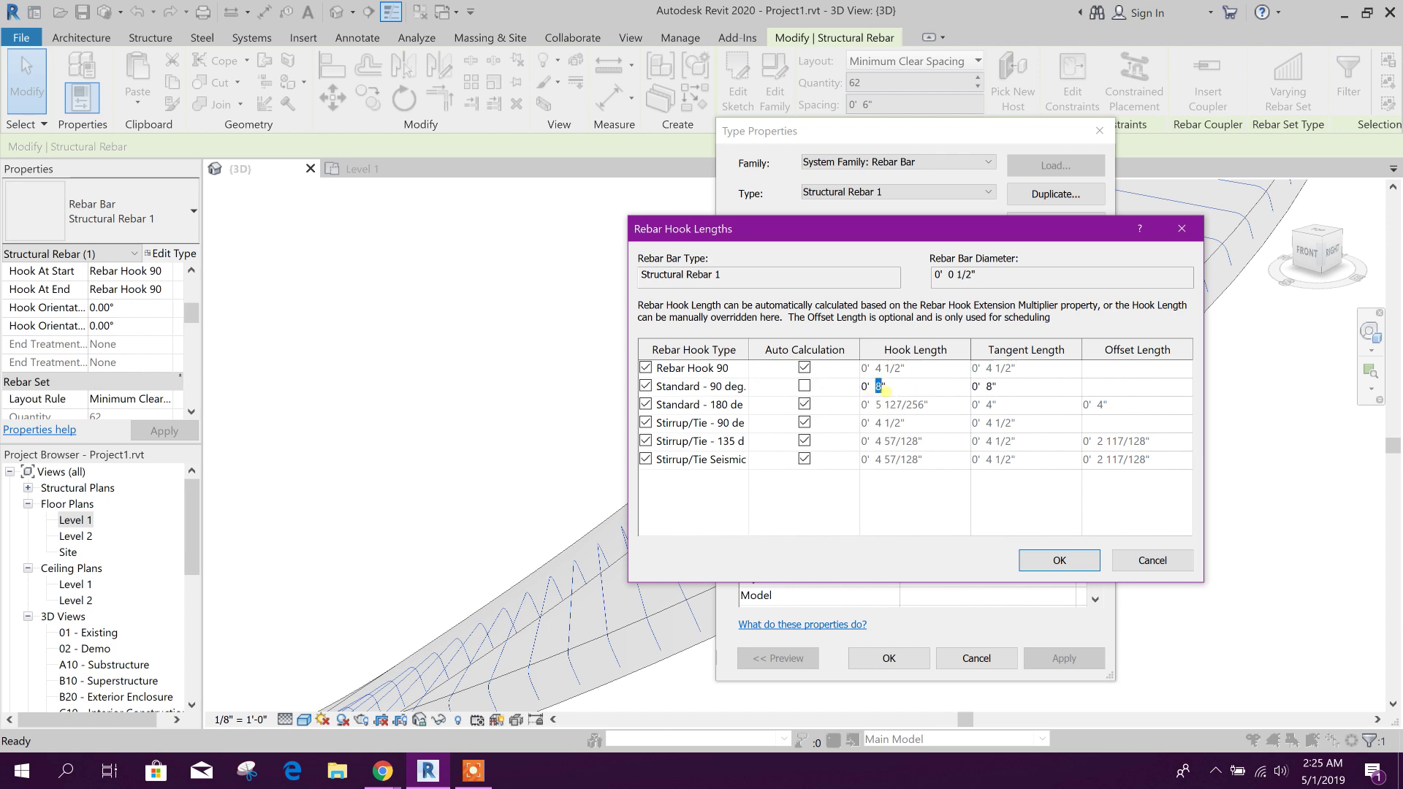
left_click(1046, 561)
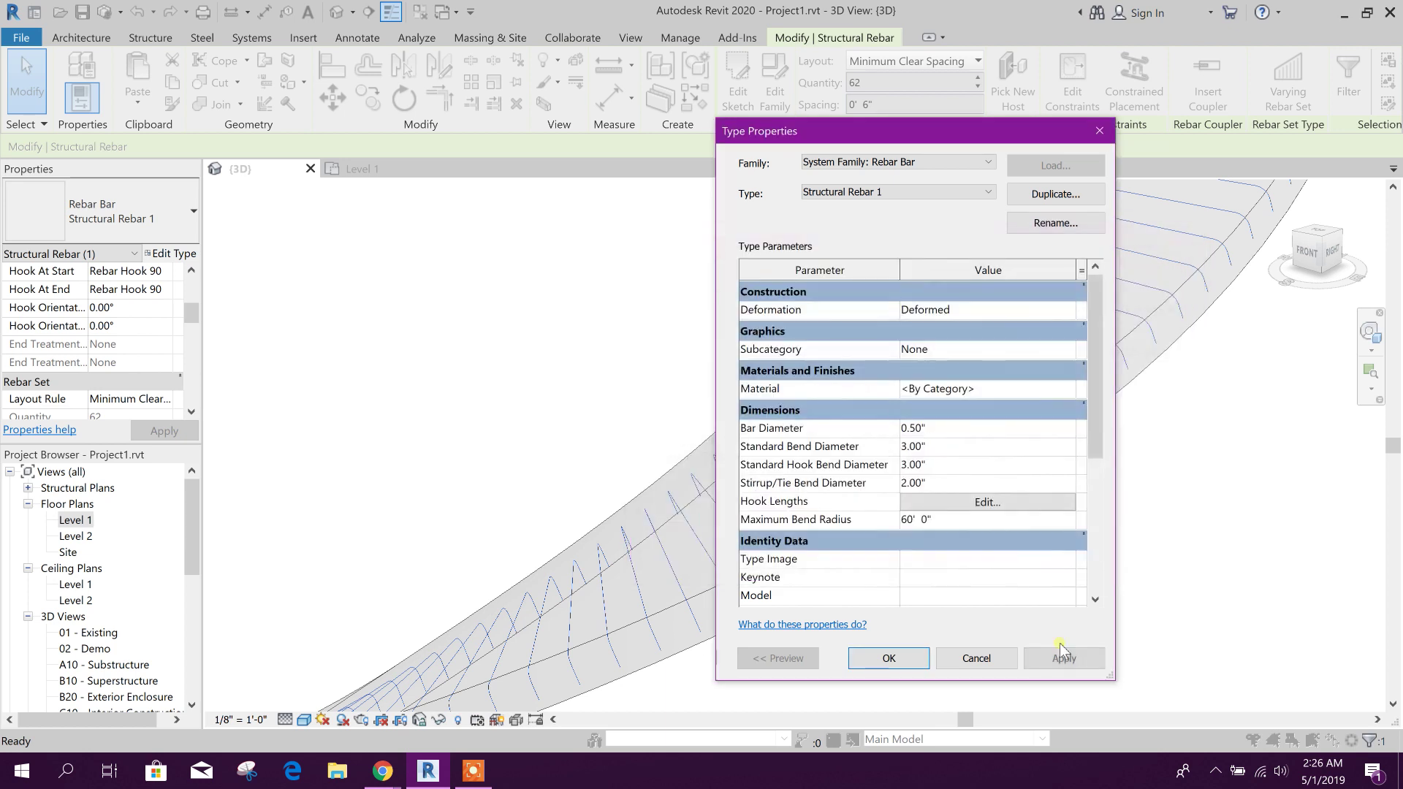
left_click(890, 658)
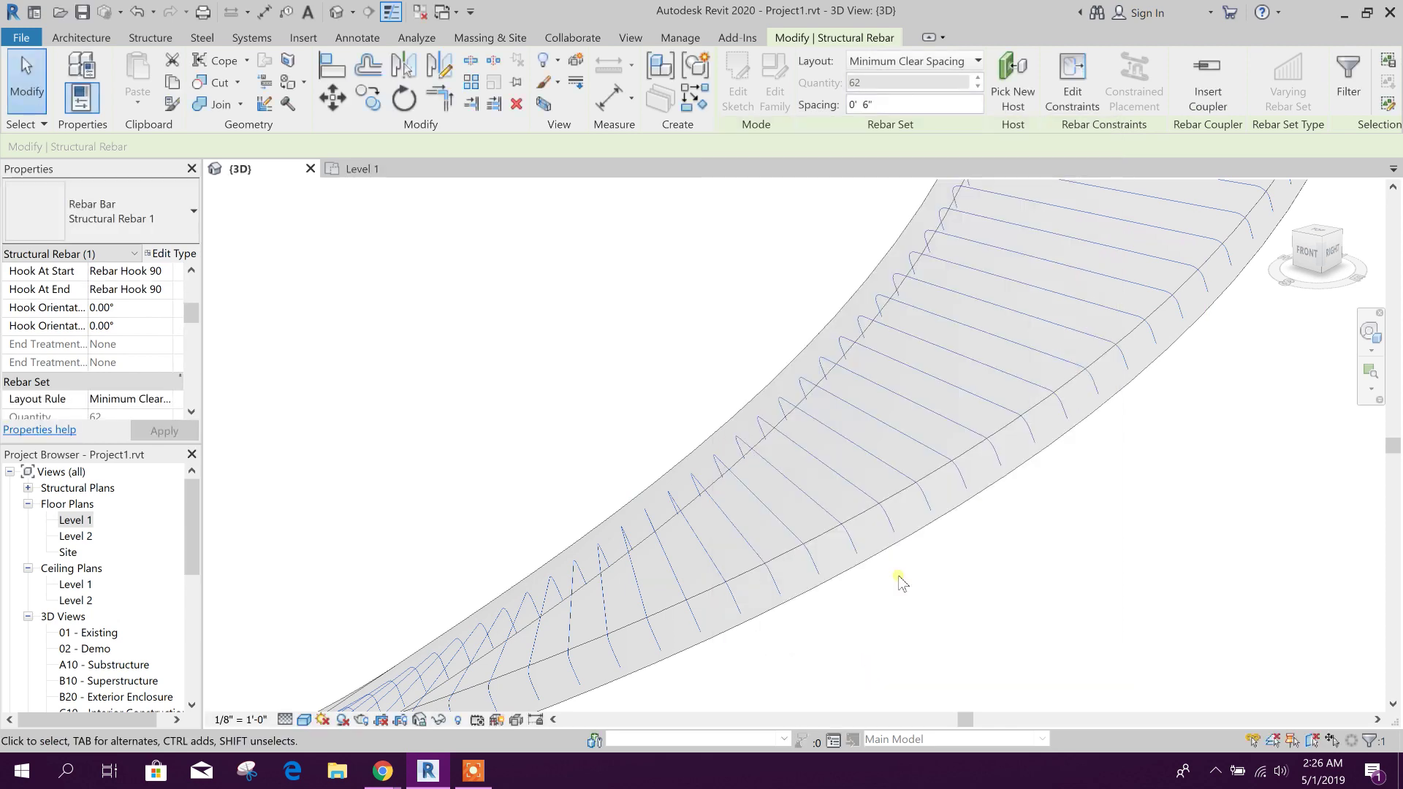
Zoom to the curved slab's end, select the rebar set and begin editing its constraints.
scroll(886, 531, "down", 3)
middle_click_drag(1064, 517, 1041, 545, "shift")
scroll(1041, 545, "down", 1)
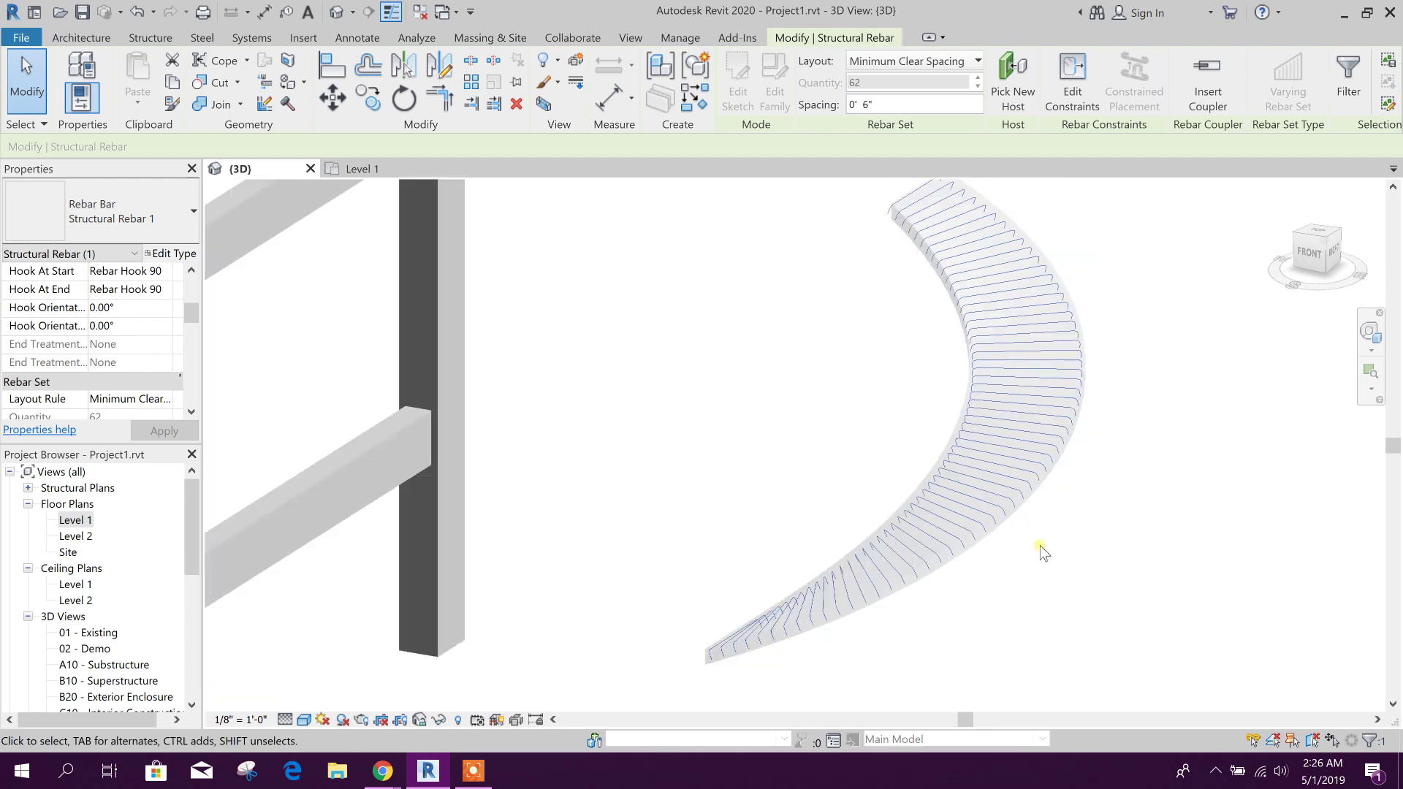
left_click(1041, 545)
middle_click_drag(1122, 513, 1205, 522, "shift")
scroll(840, 200, "up", 1)
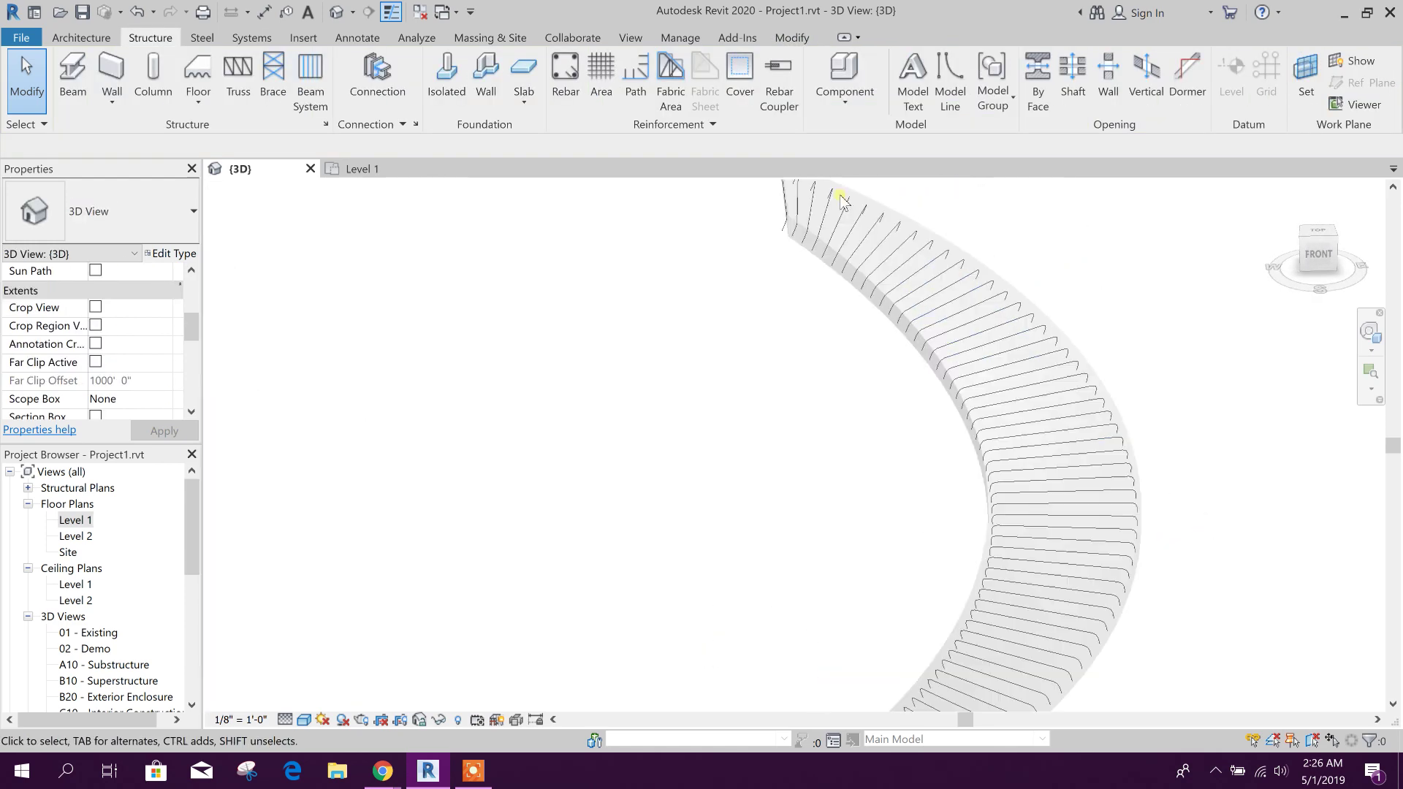
middle_click_drag(801, 198, 770, 374)
scroll(764, 360, "up", 2)
scroll(764, 363, "up", 2)
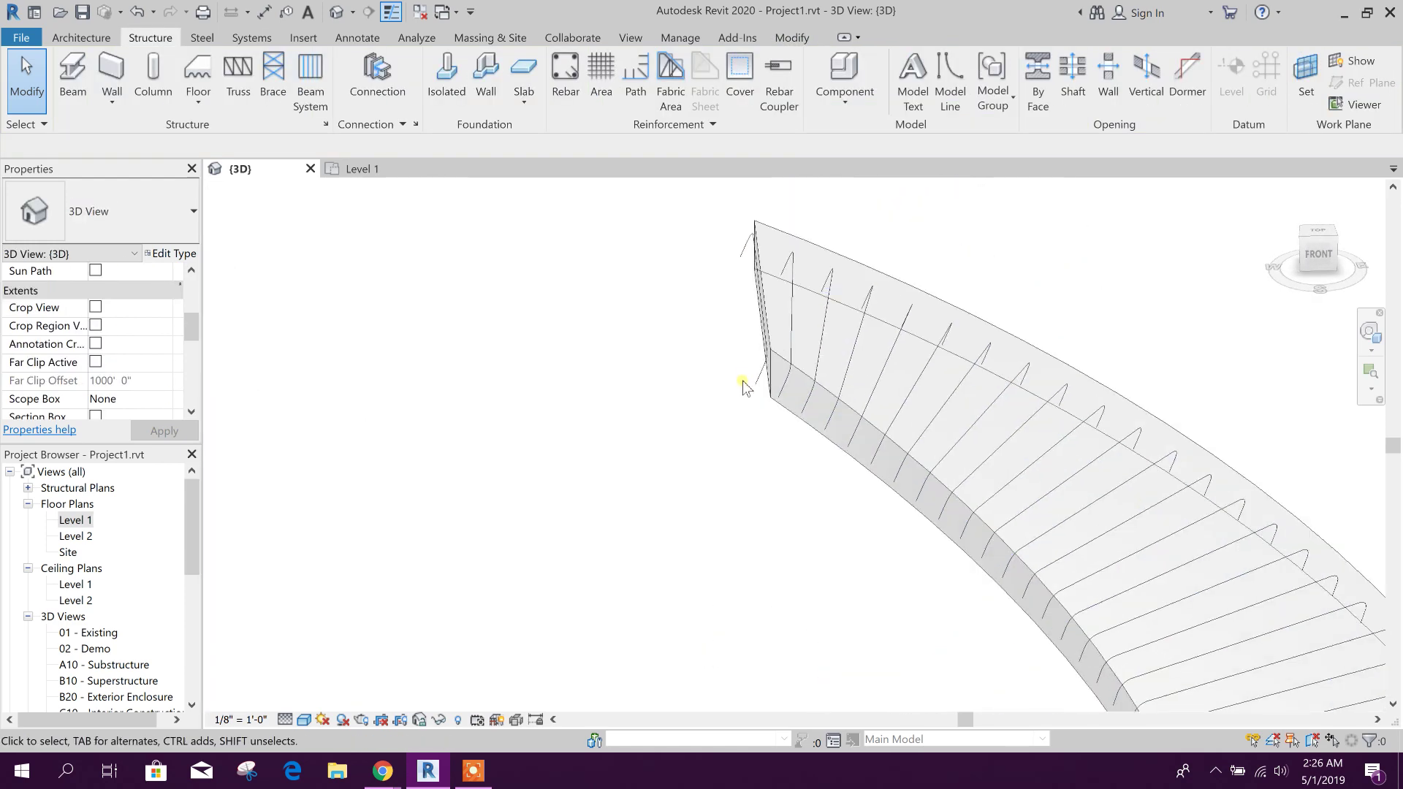
scroll(746, 378, "down", 1)
left_click(754, 381)
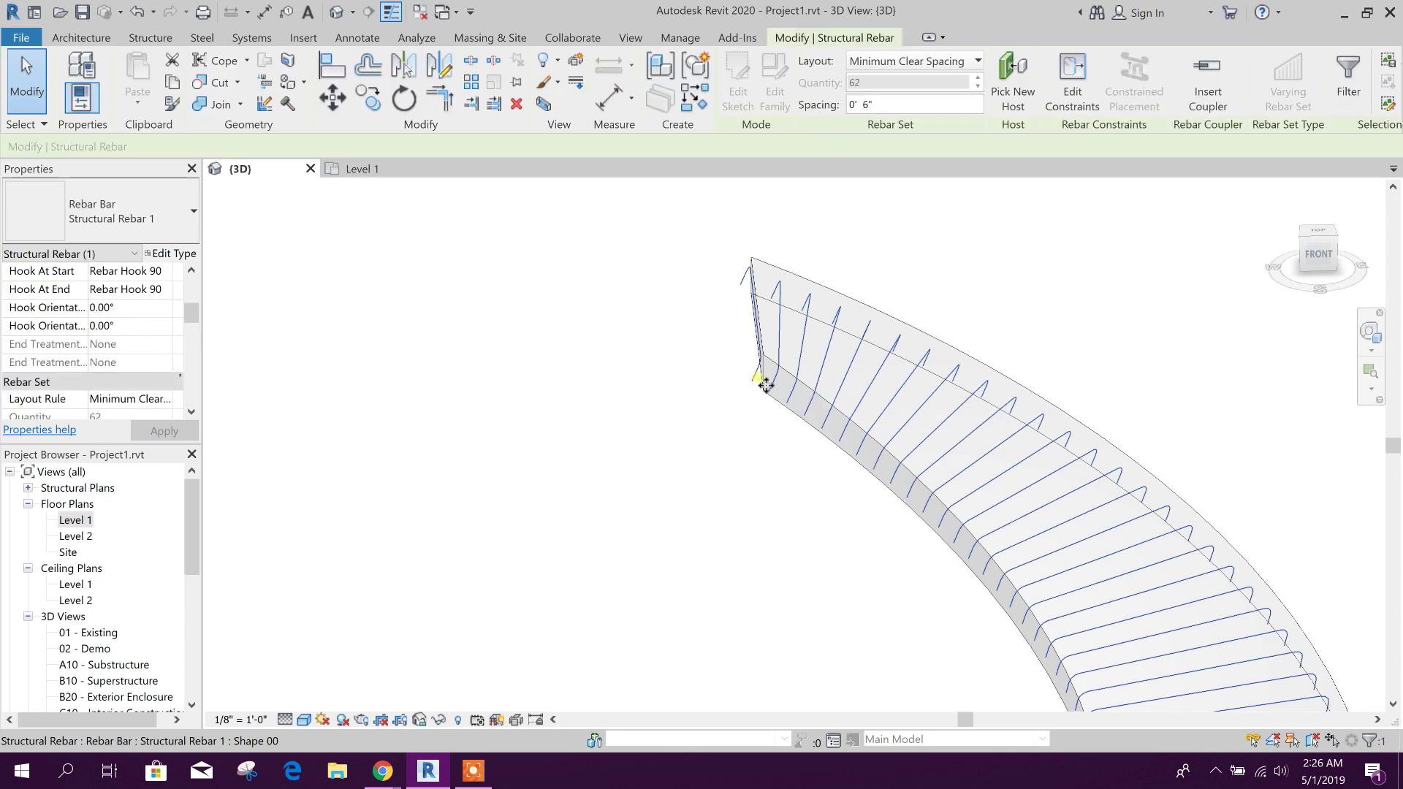
scroll(762, 385, "up", 3)
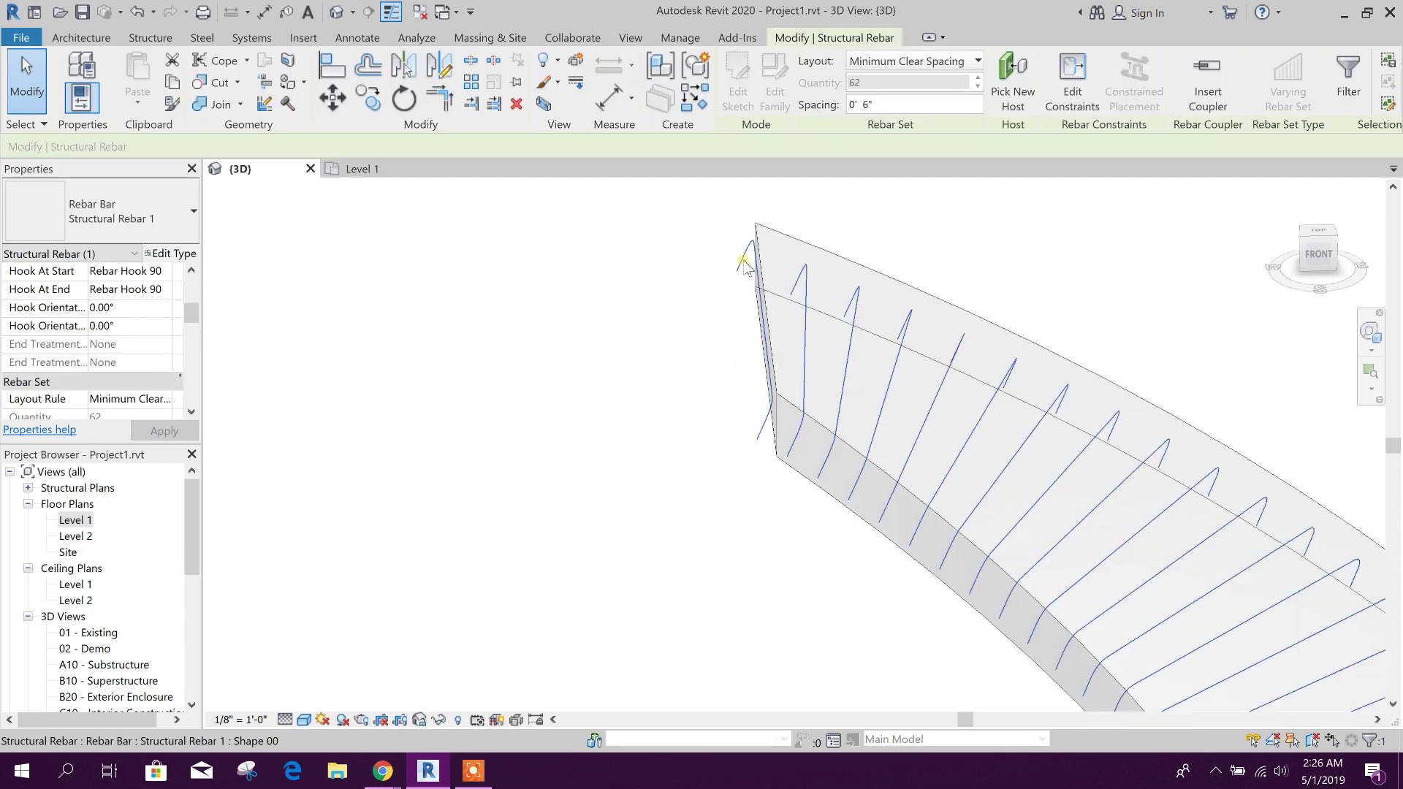
left_click(1073, 81)
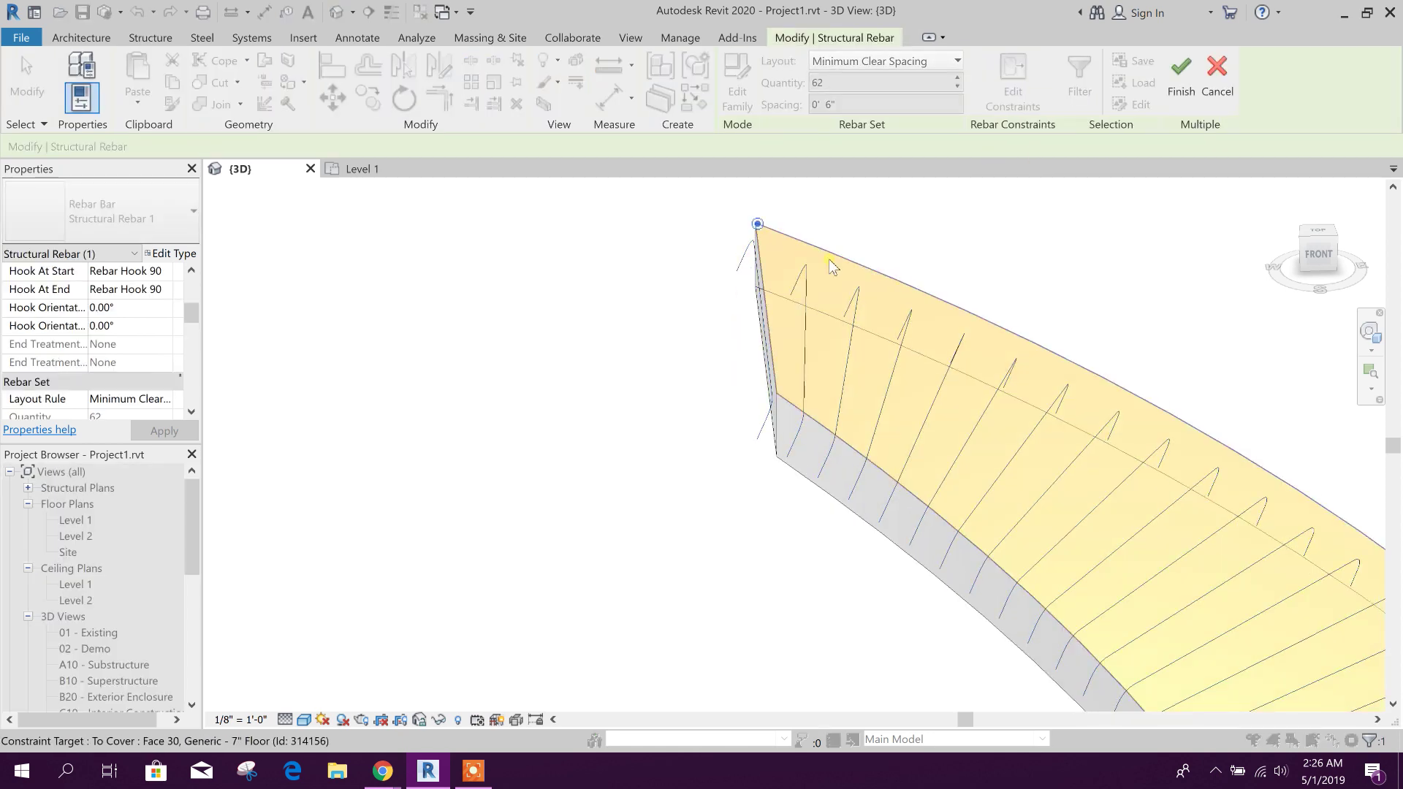
Offset the bar end constraint to -0' 4" and finish the constraint edit, leaving 61 bars.
scroll(740, 314, "up", 2)
scroll(740, 314, "up", 1)
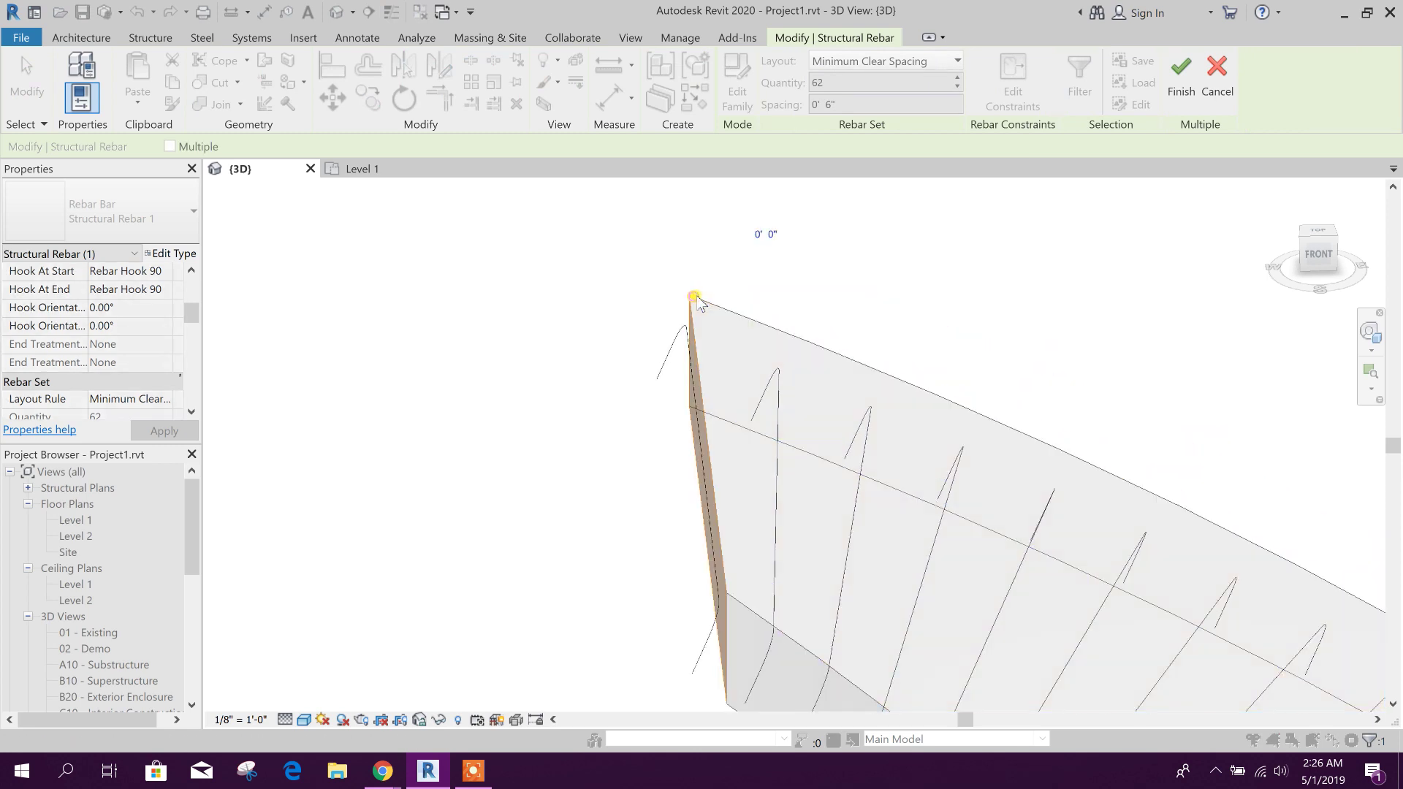
left_click(763, 232)
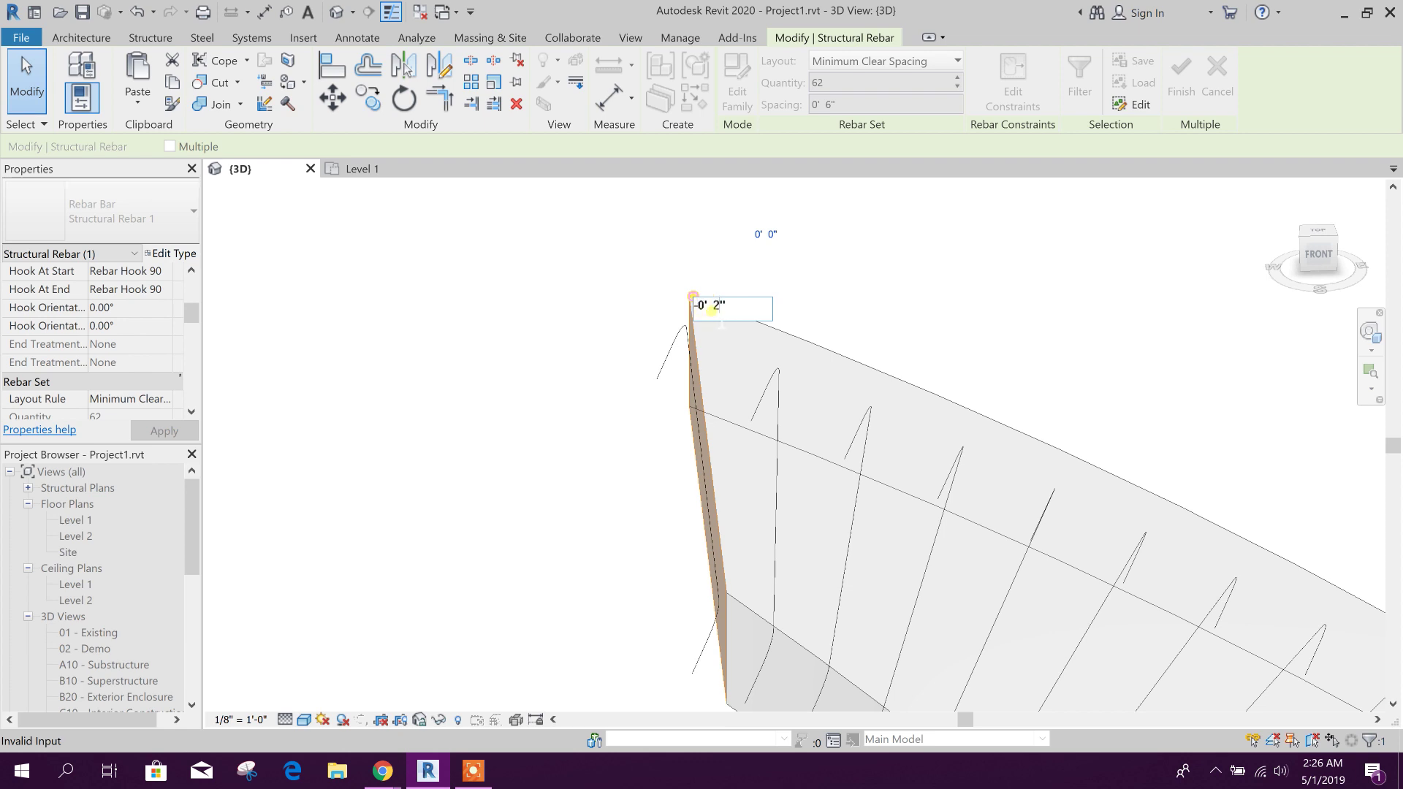
key("Return")
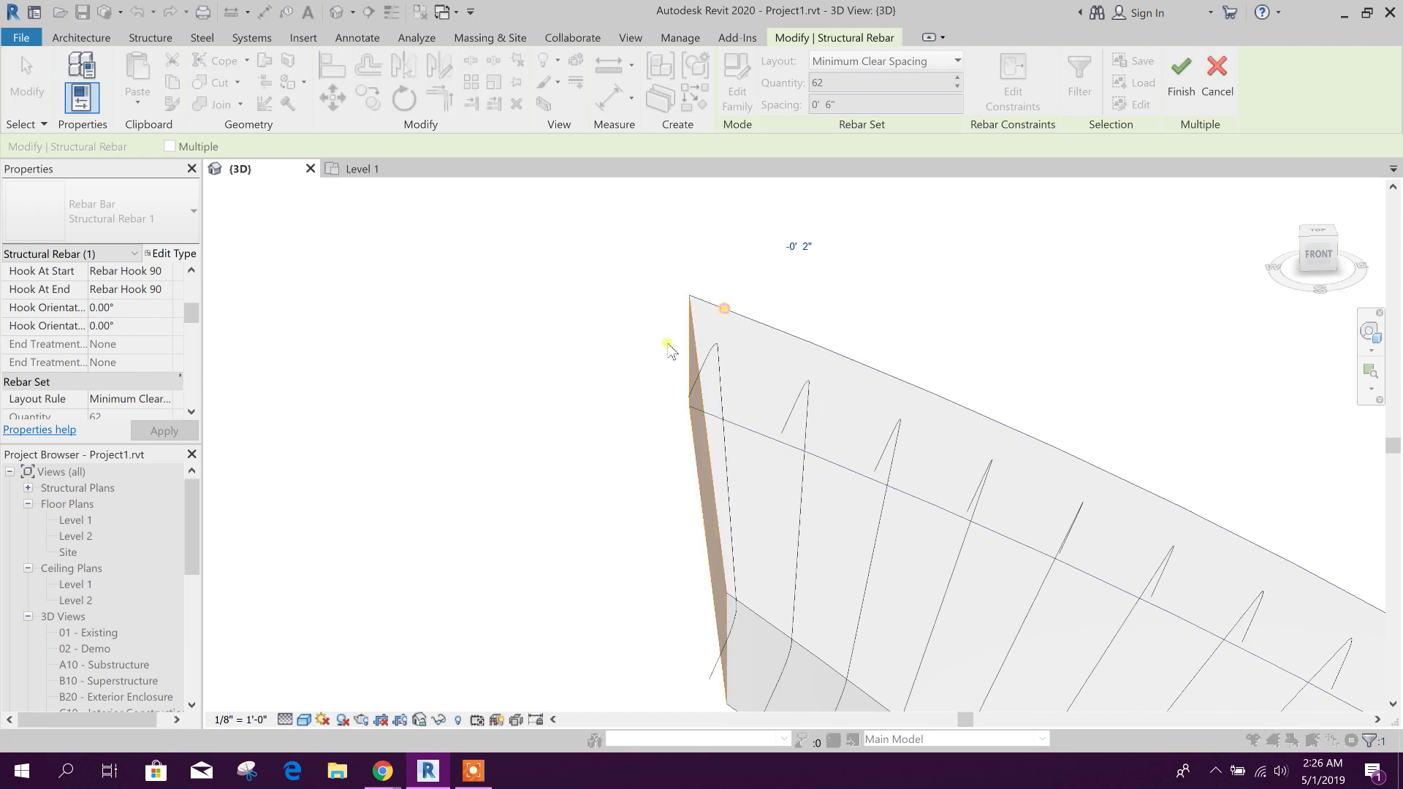
scroll(664, 350, "down", 2)
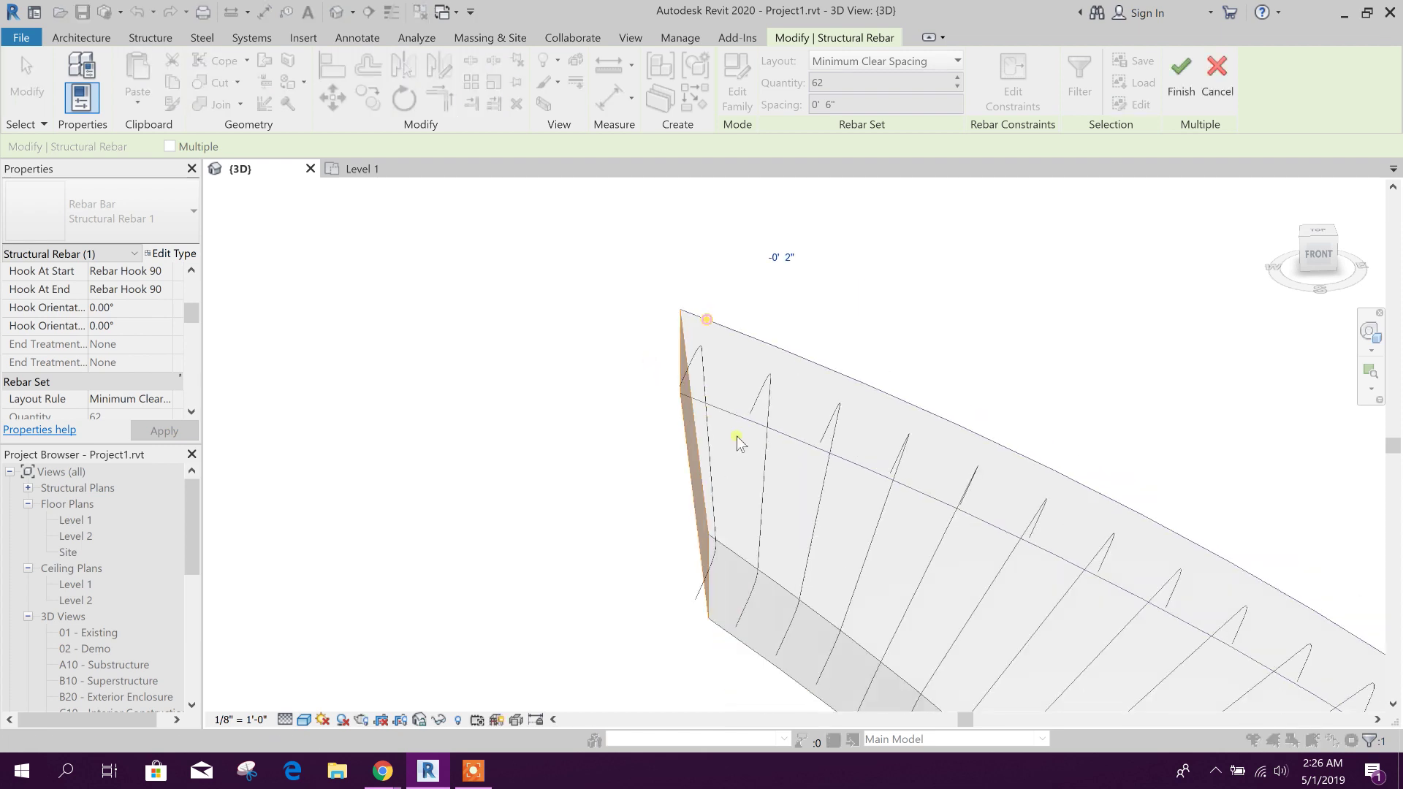
left_click(792, 262)
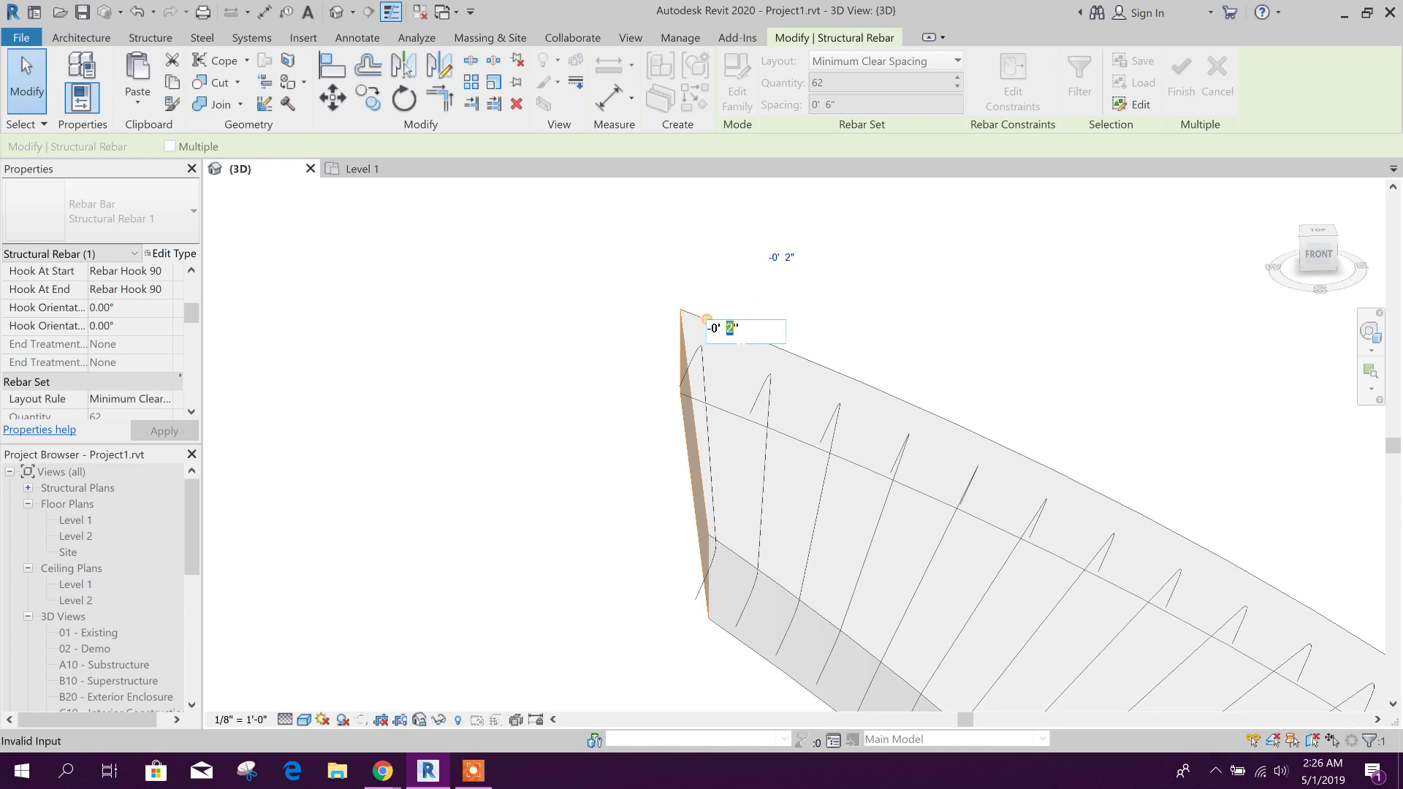
key("Return")
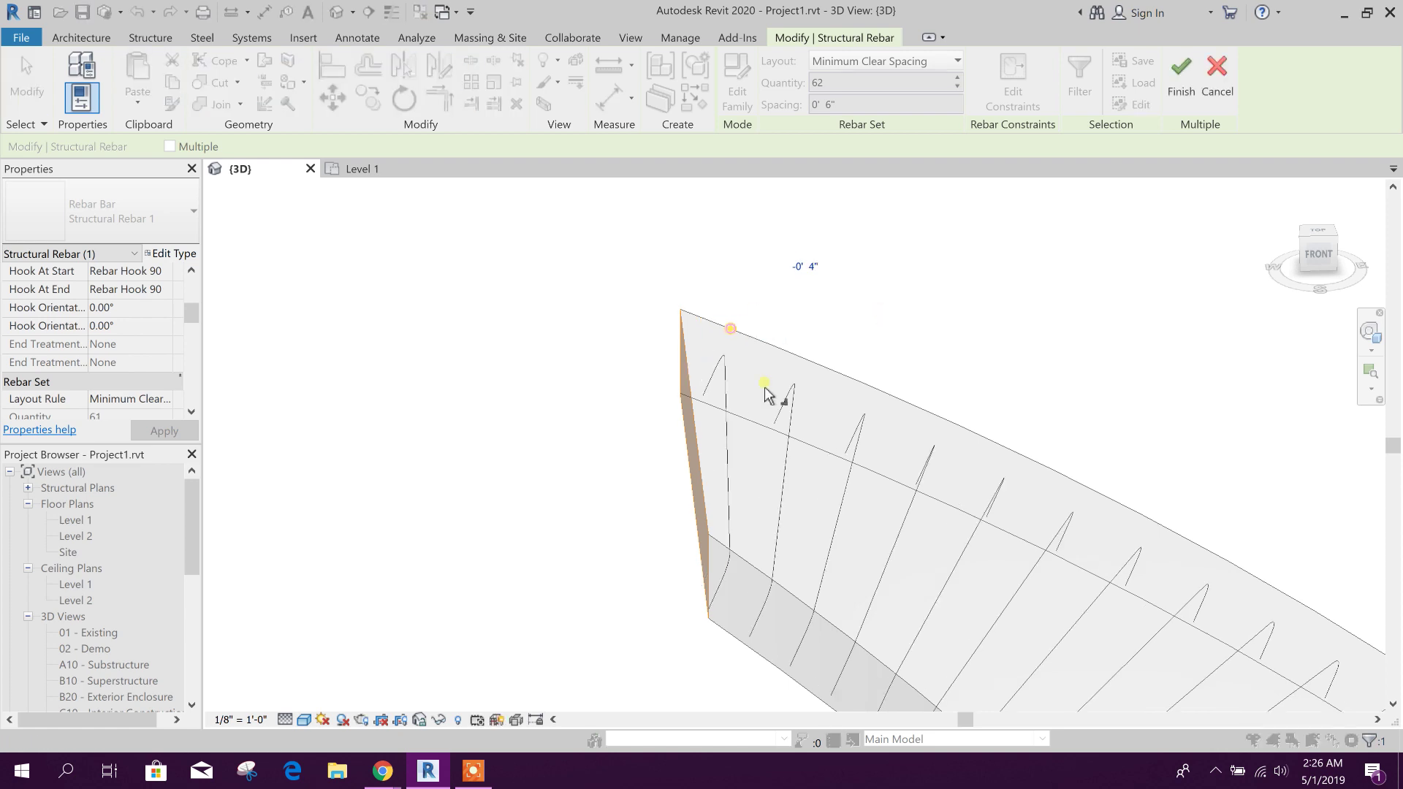
scroll(618, 381, "down", 3)
middle_click_drag(1010, 620, 976, 402)
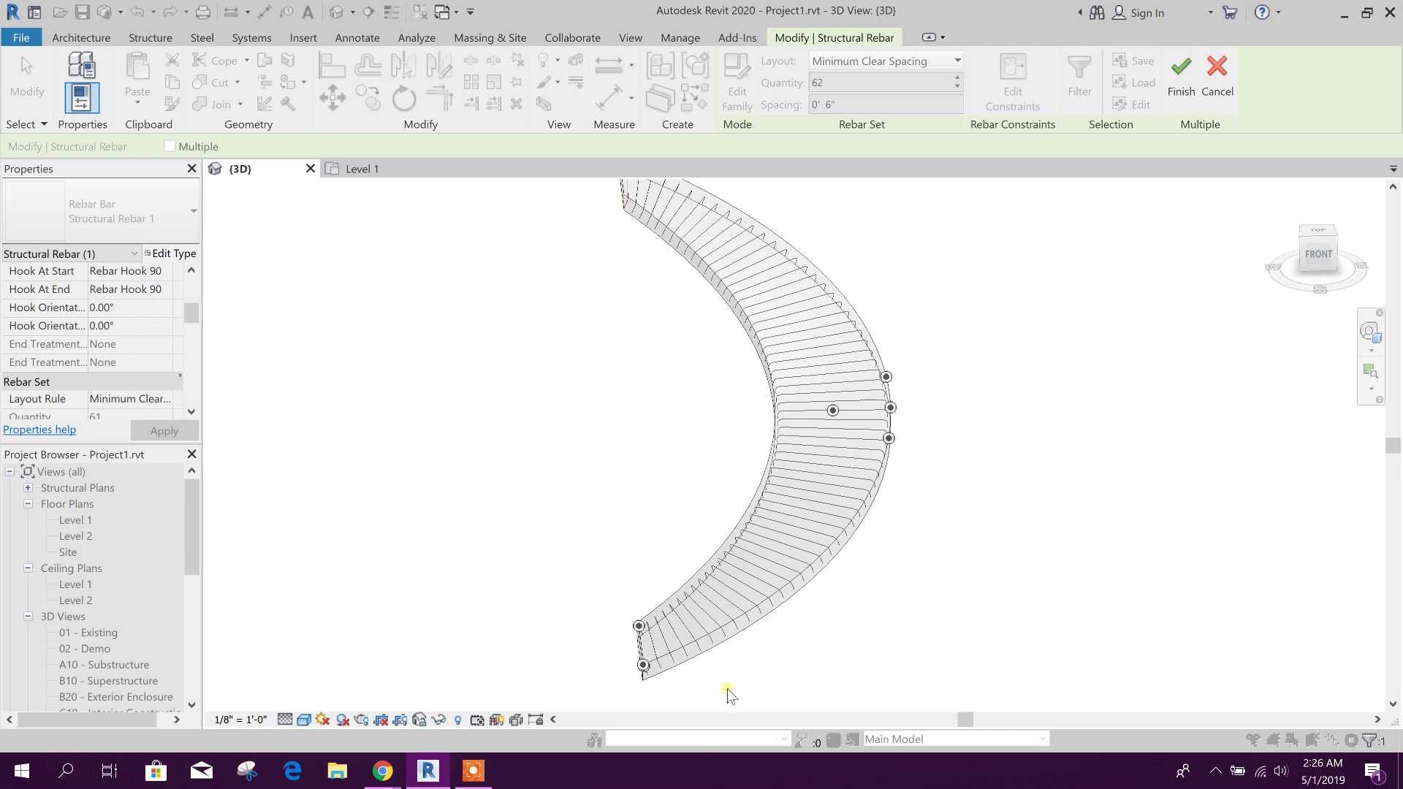
scroll(628, 687, "up", 5)
scroll(633, 598, "down", 4)
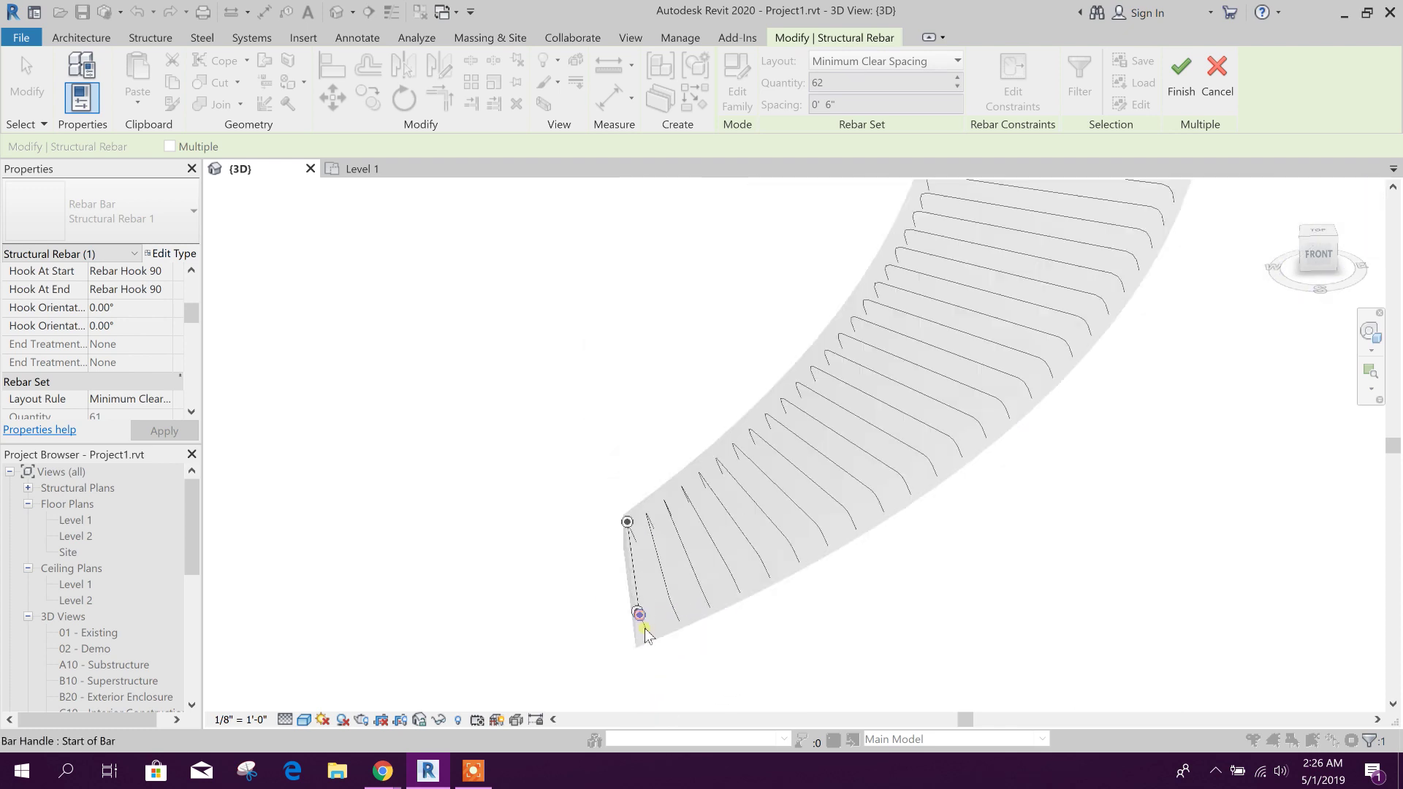
scroll(646, 629, "down", 3)
left_click(1181, 76)
Orbit to see the slab as a sweeping band and start placing free-form rebar.
middle_click_drag(1027, 455, 1015, 594)
scroll(1012, 592, "down", 1)
middle_click_drag(955, 560, 1056, 580, "shift")
left_click(996, 565)
middle_click_drag(1048, 498, 977, 483)
scroll(889, 472, "up", 2)
middle_click_drag(864, 458, 983, 406)
middle_click_drag(852, 410, 569, 337, "shift")
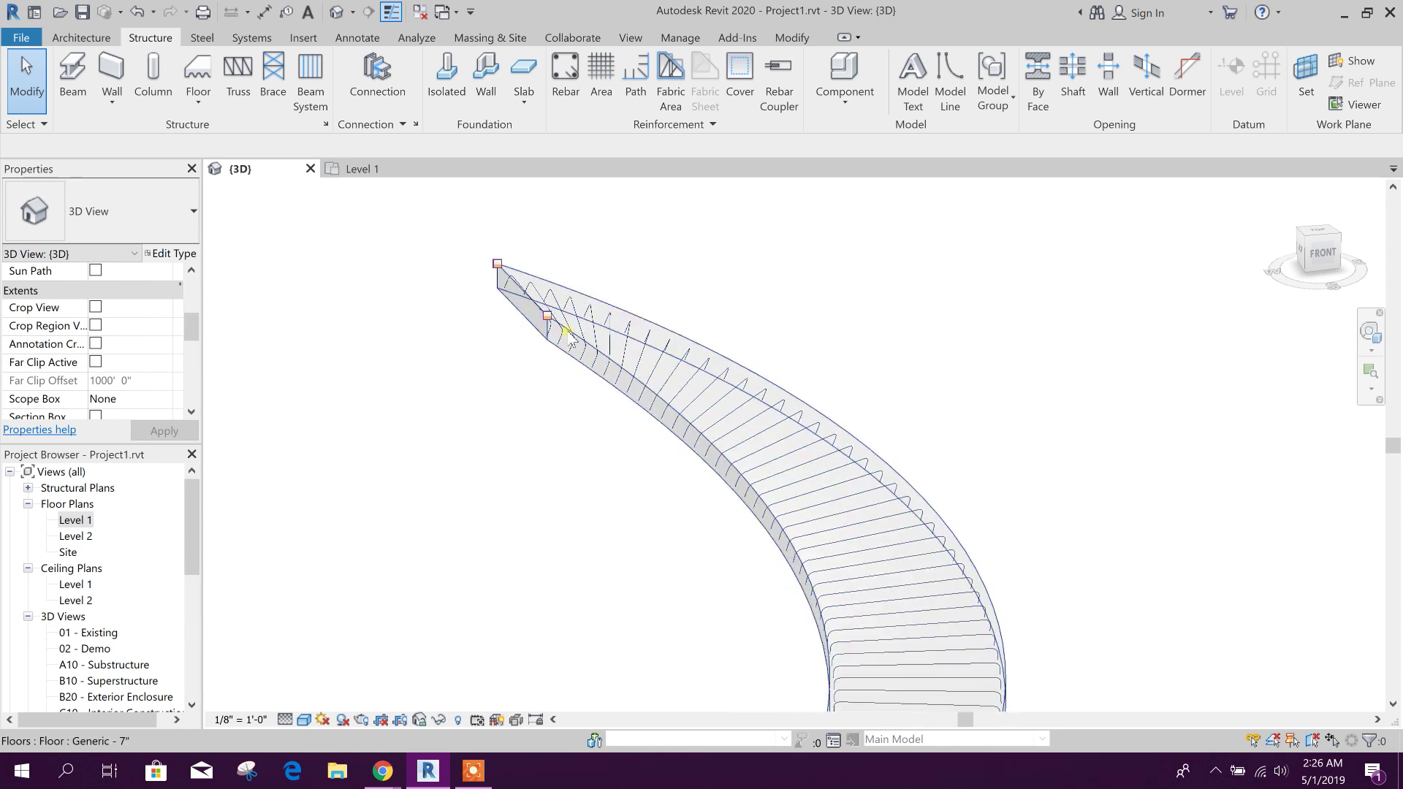
scroll(666, 328, "down", 1)
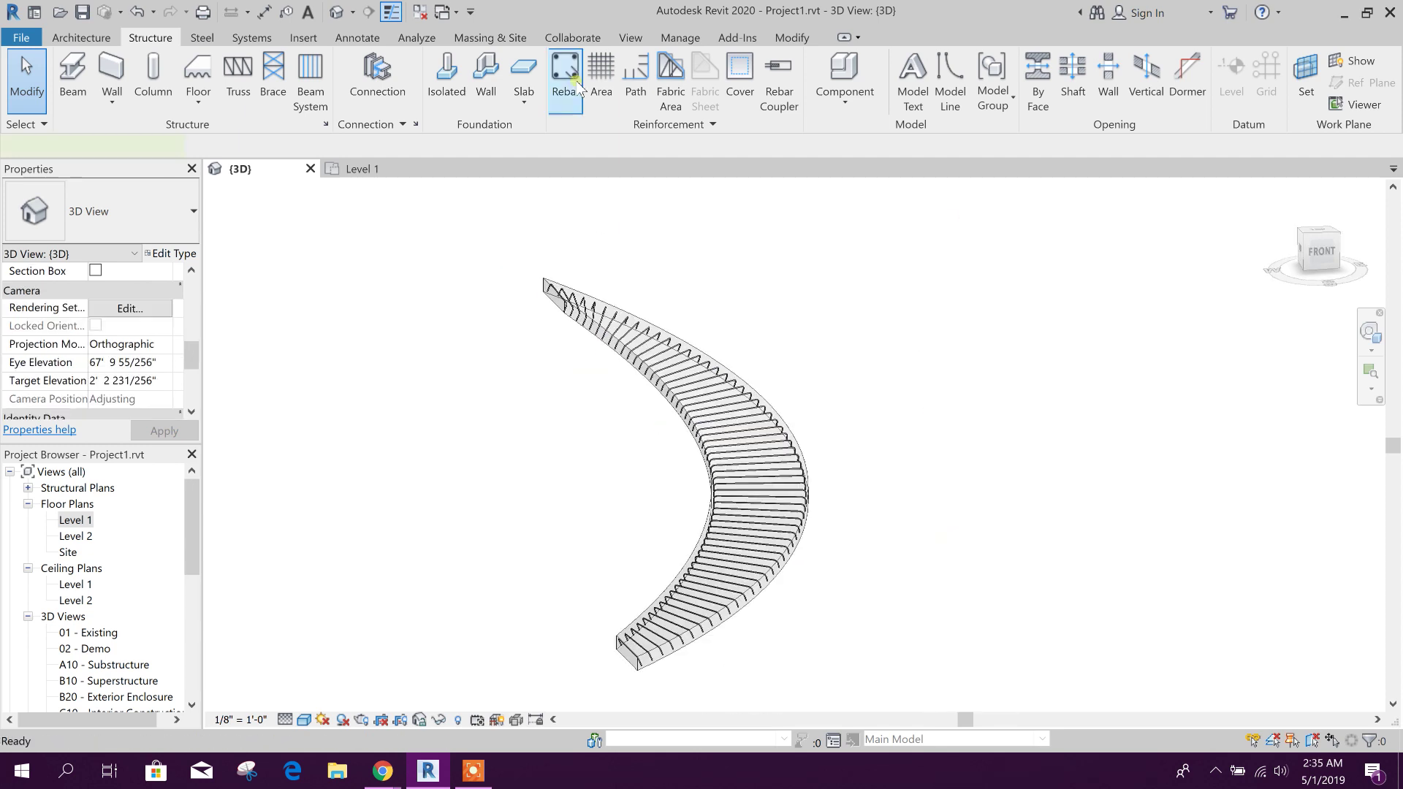
left_click(565, 73)
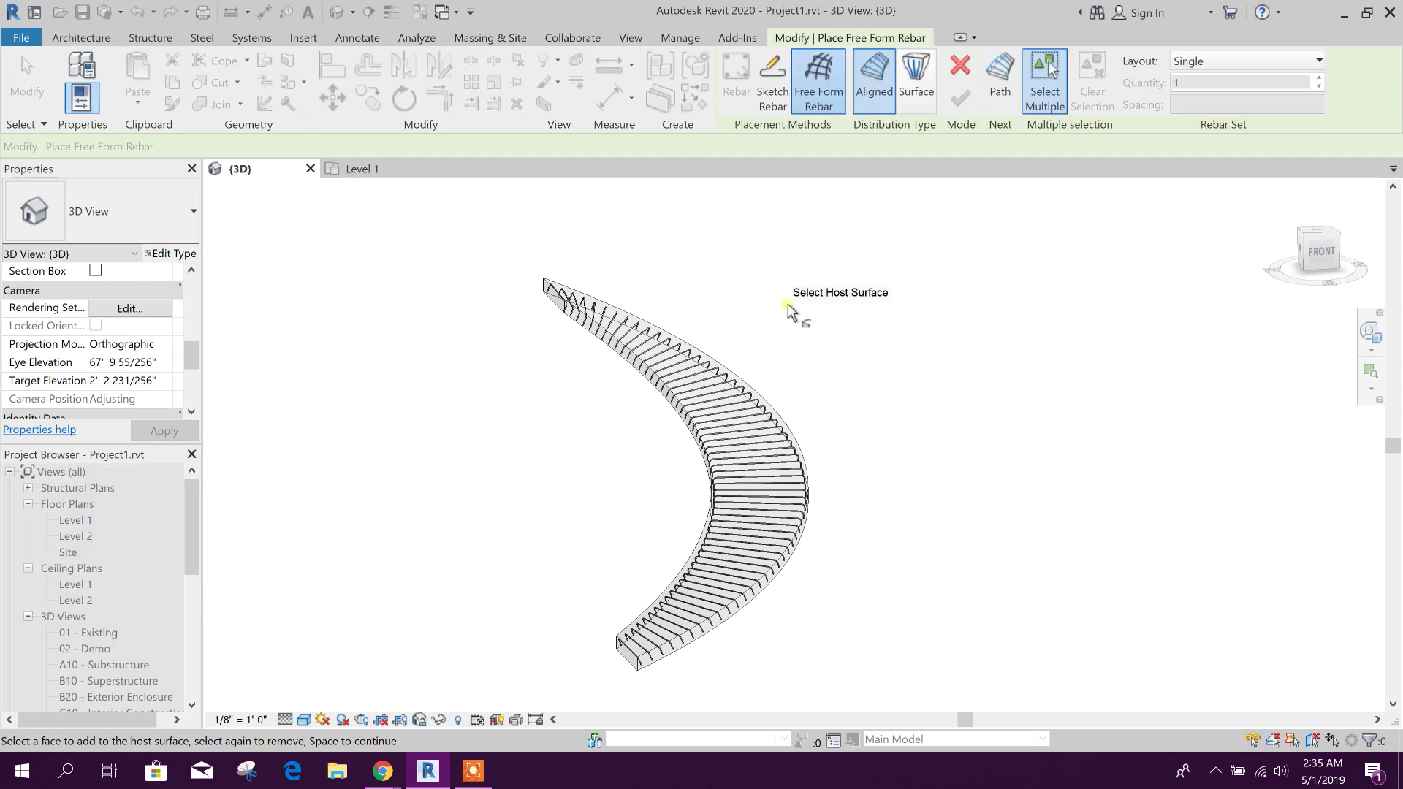
Use the slab's top face as host surface with Surface distribution.
scroll(736, 528, "up", 1)
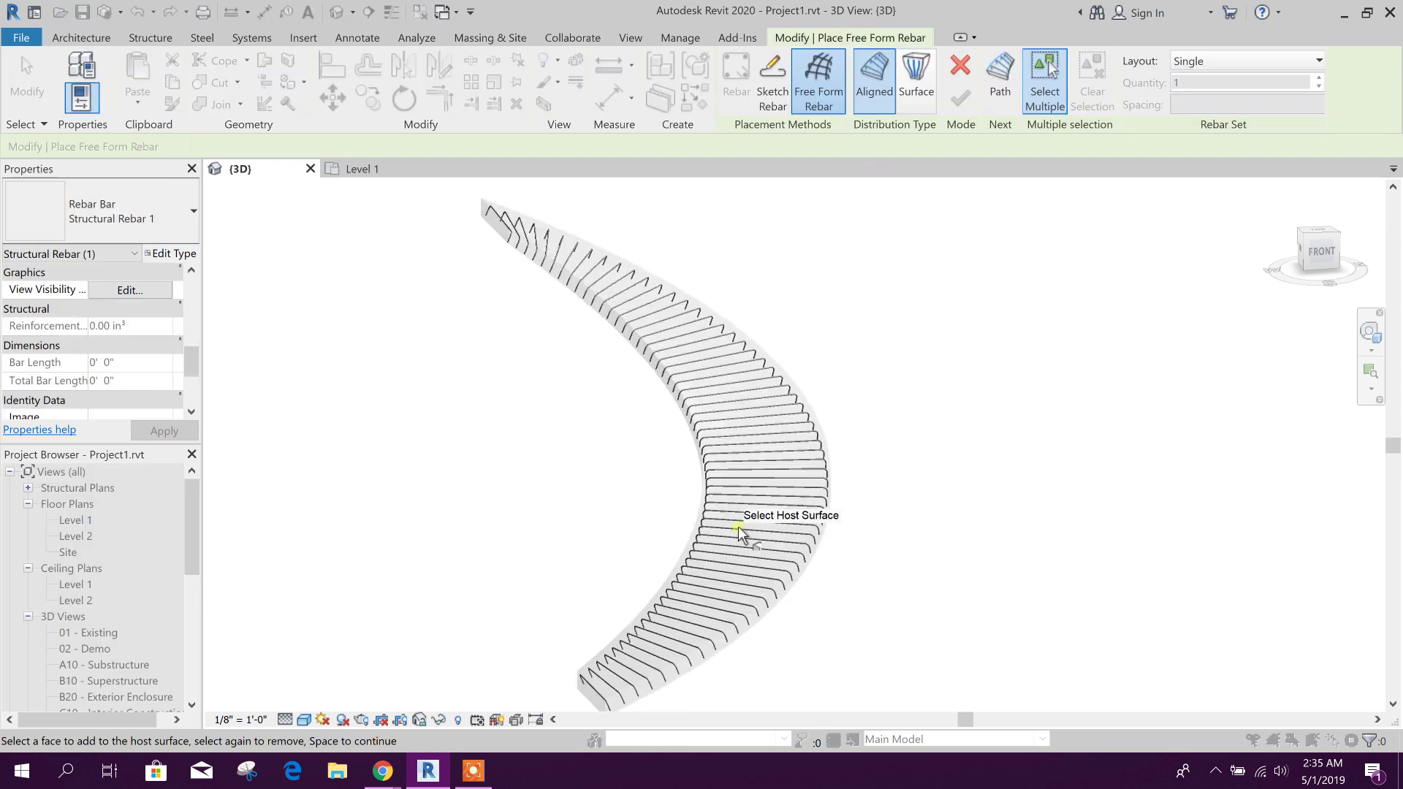
left_click(716, 369)
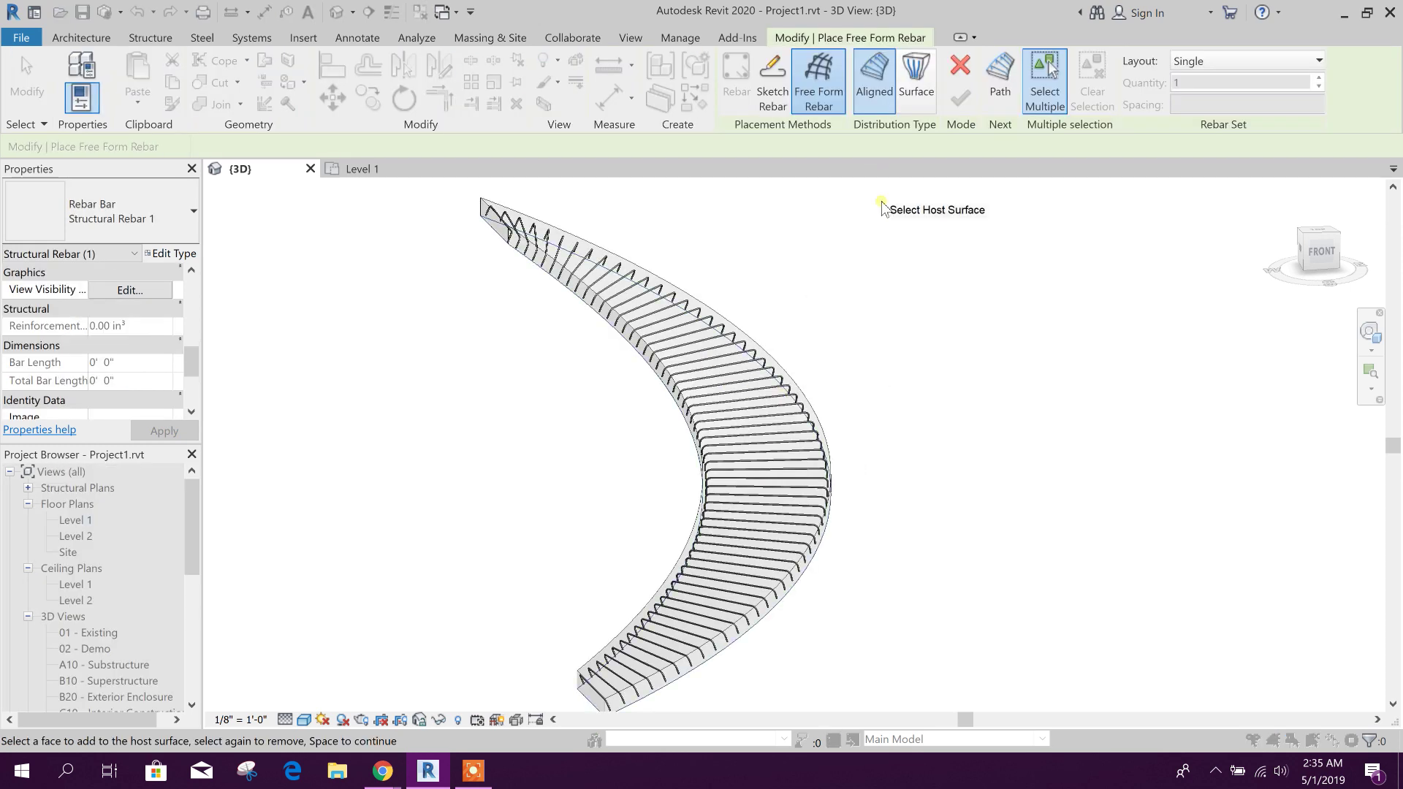
left_click(924, 87)
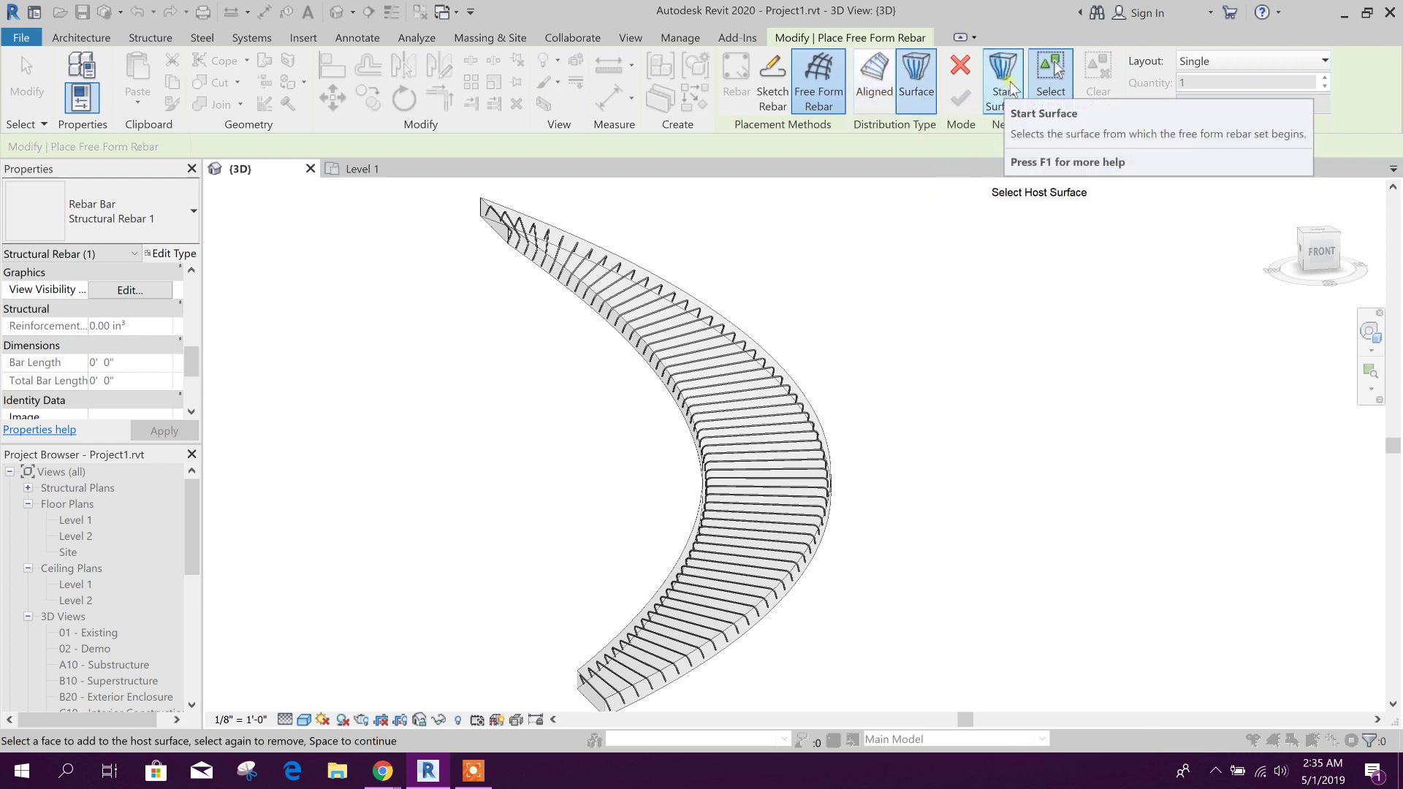
left_click(723, 329)
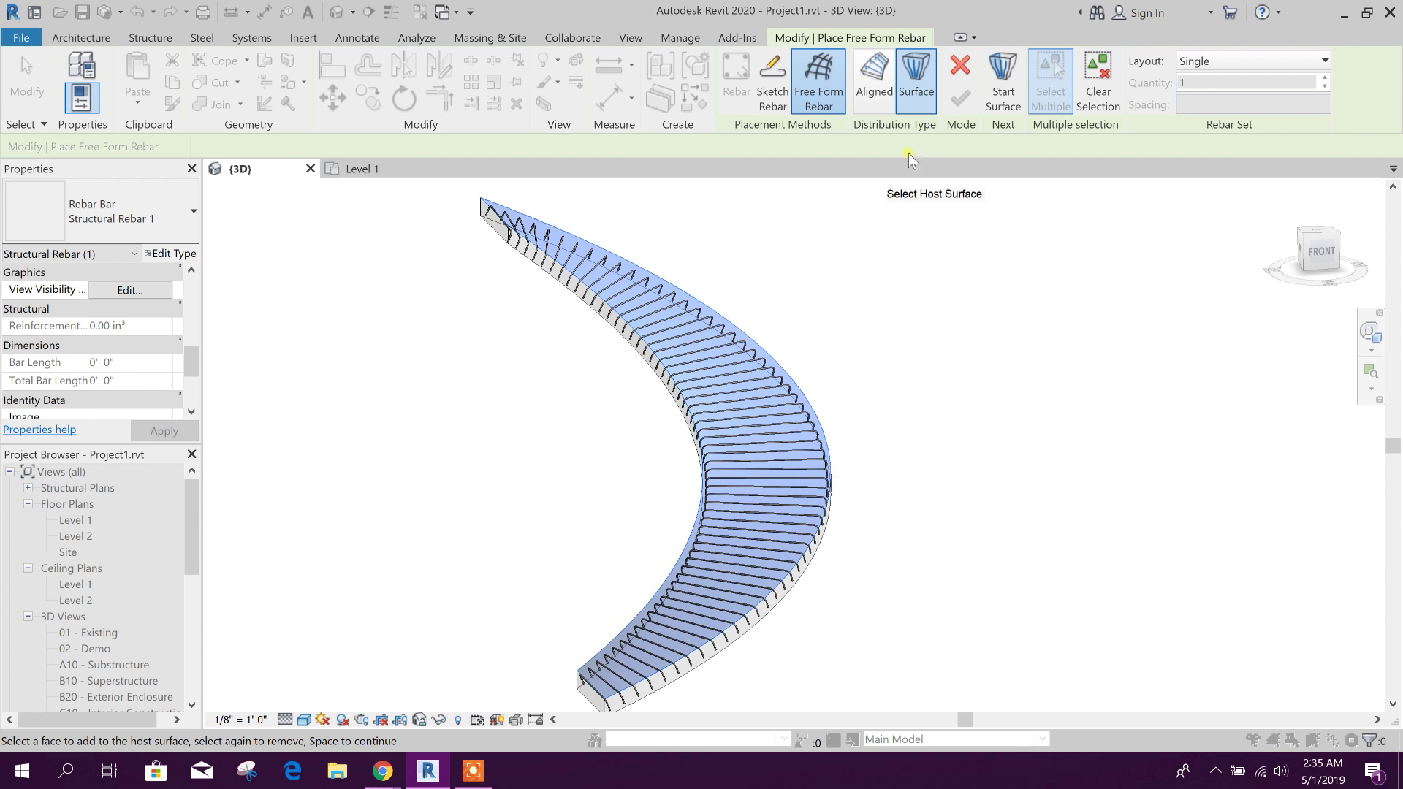
Pick the slab's inner side face as start surface and its outer face as end surface.
left_click(1003, 84)
scroll(561, 281, "up", 5)
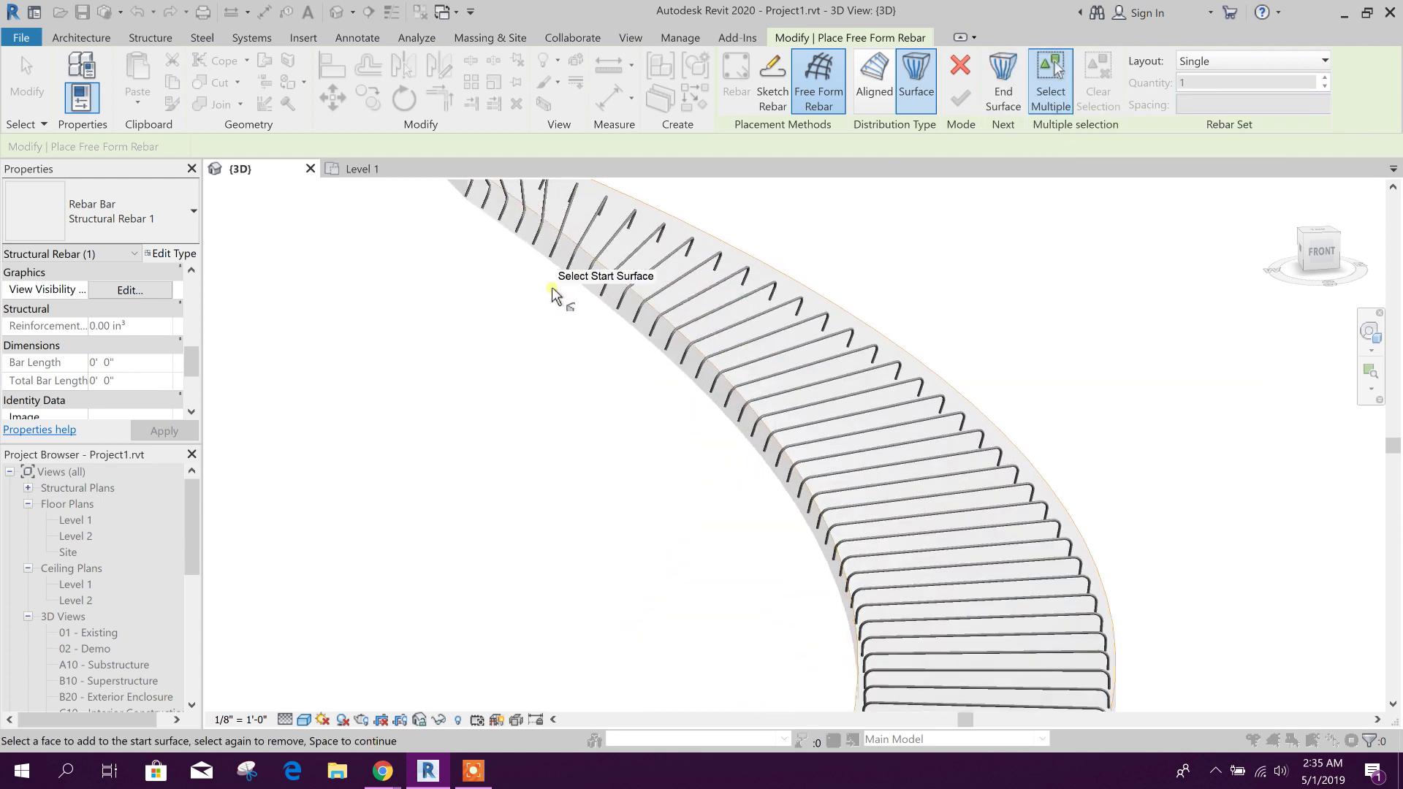
left_click(590, 285)
scroll(593, 349, "down", 6)
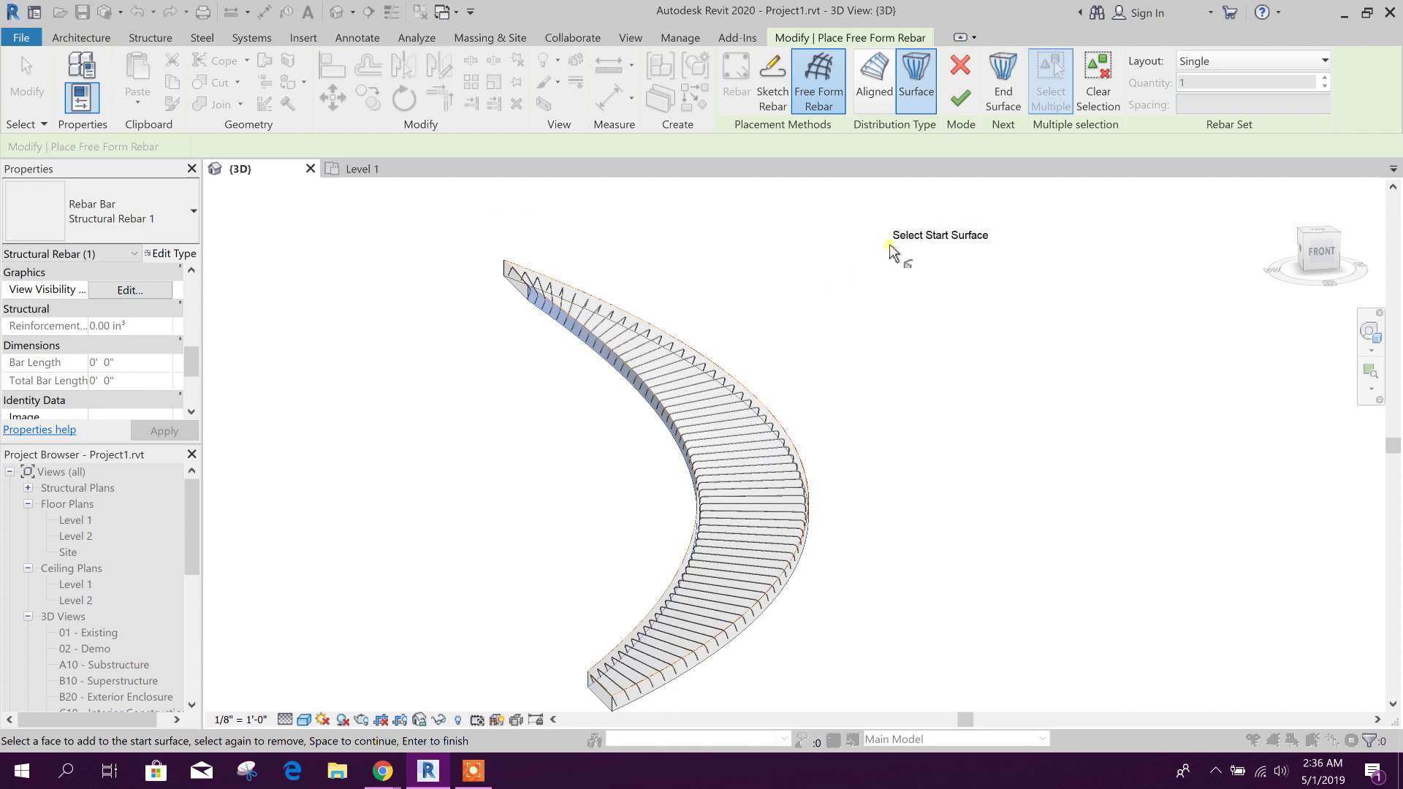
left_click(1003, 84)
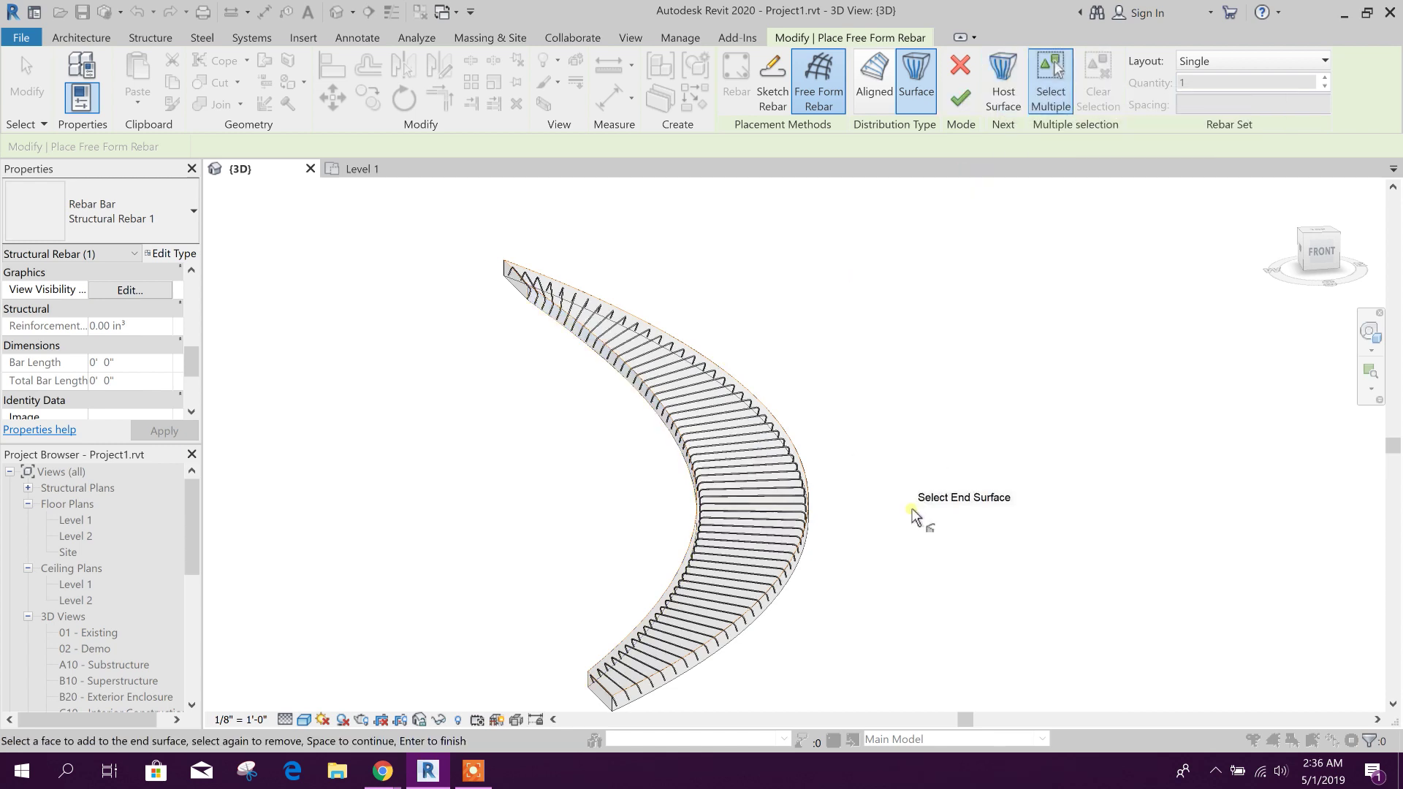
middle_click_drag(915, 507, 808, 516, "shift")
scroll(557, 404, "up", 5)
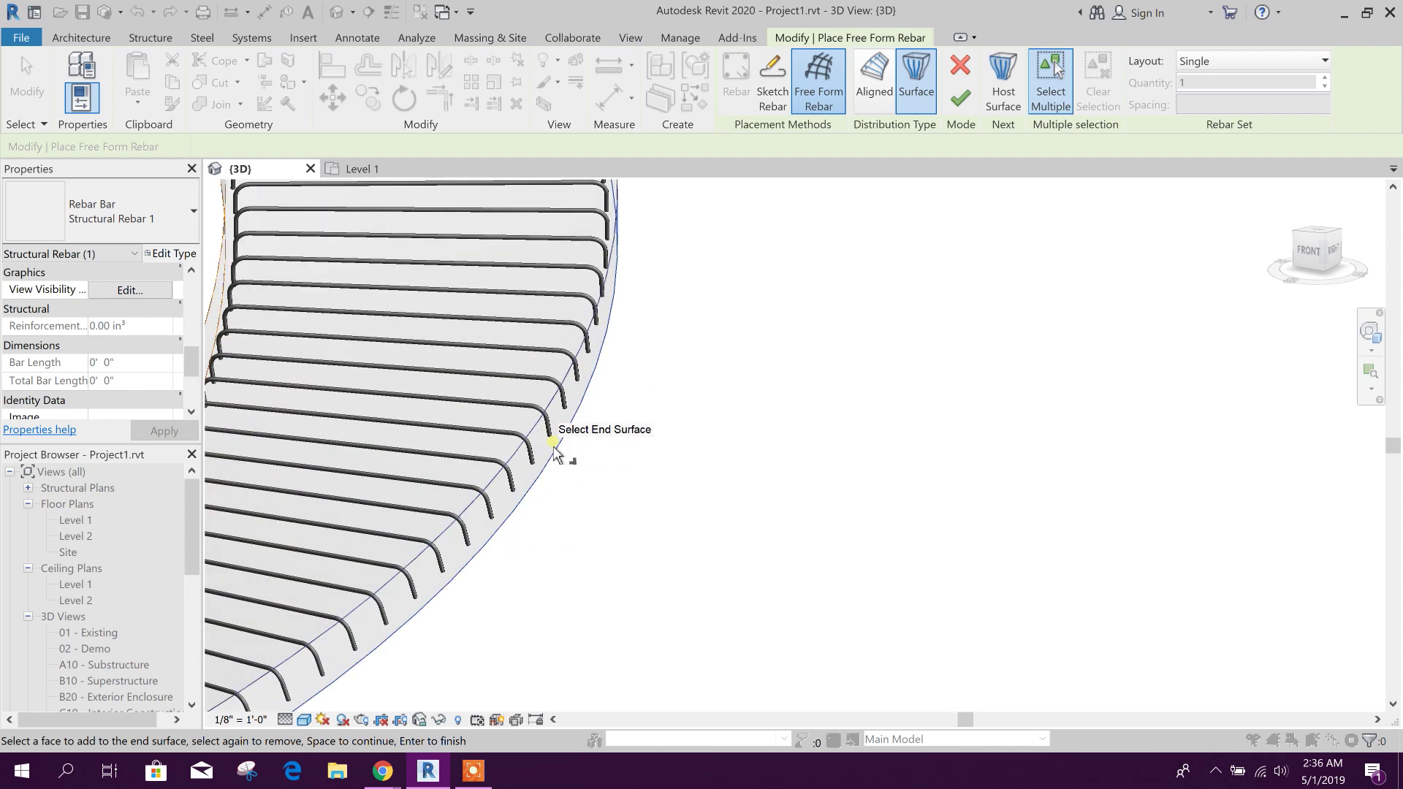
left_click(568, 457)
scroll(730, 438, "down", 6)
key("space")
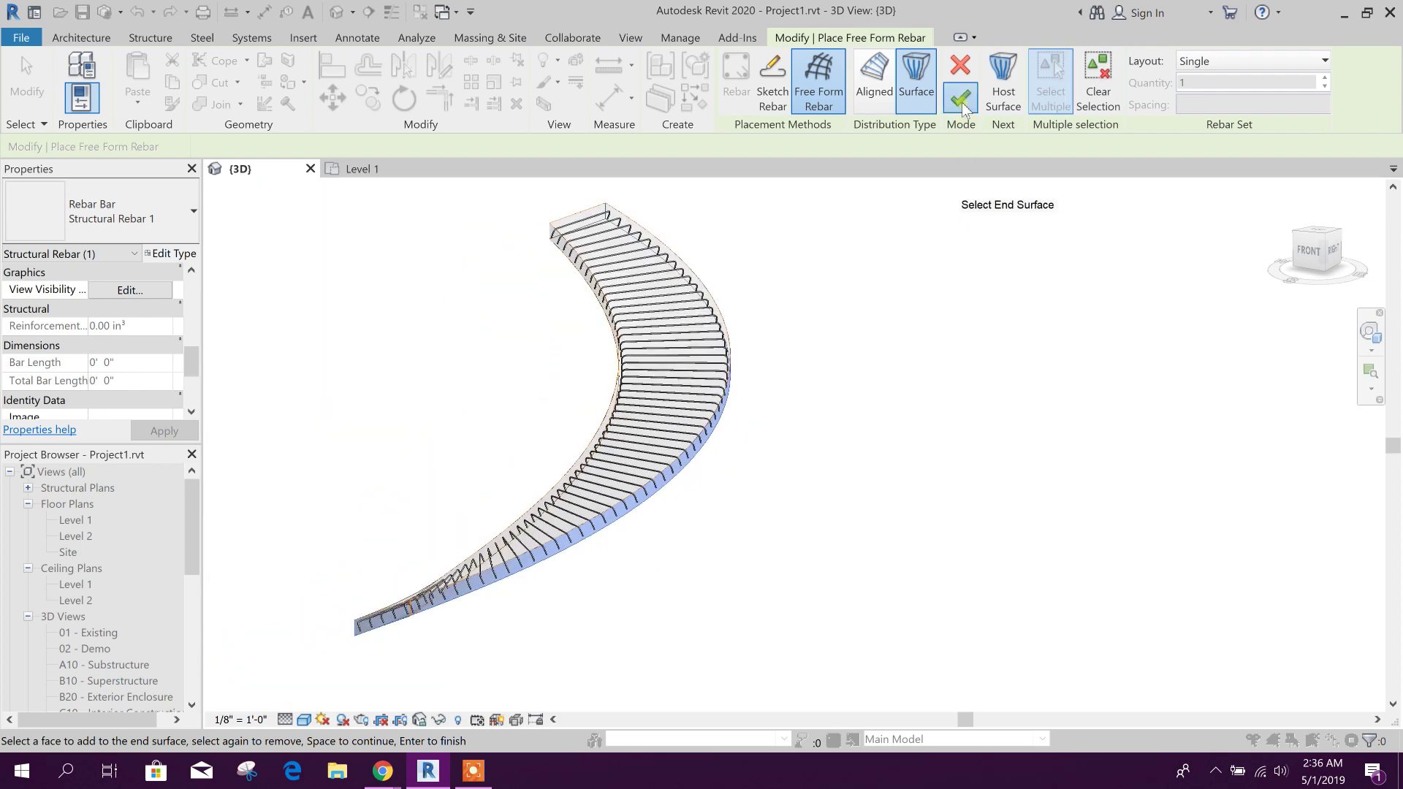
Lay the new rebar set out with Minimum Clear Spacing at 0' 4", giving 11 bars.
middle_click_drag(667, 580, 791, 353, "shift")
scroll(791, 353, "up", 5)
left_click(577, 296)
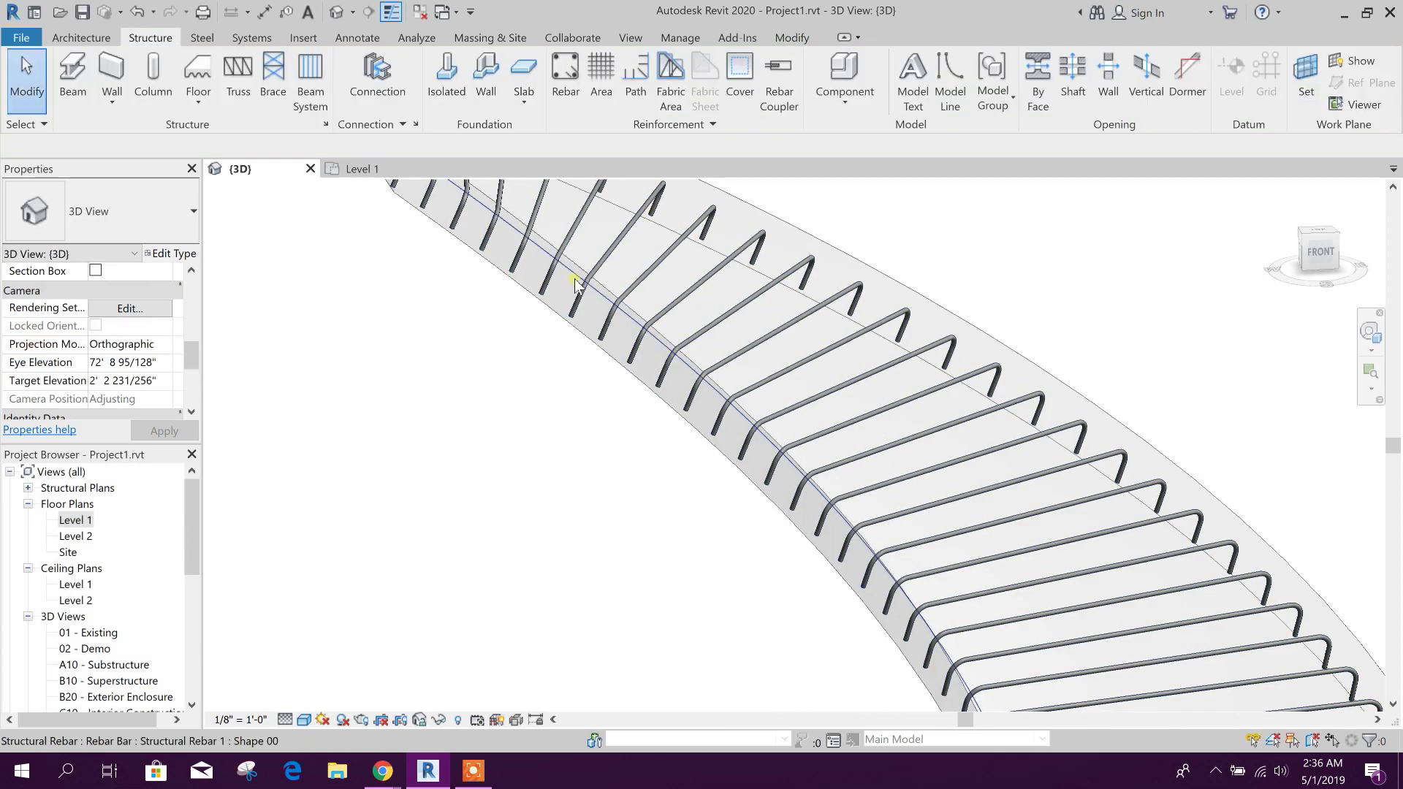
scroll(581, 384, "down", 4)
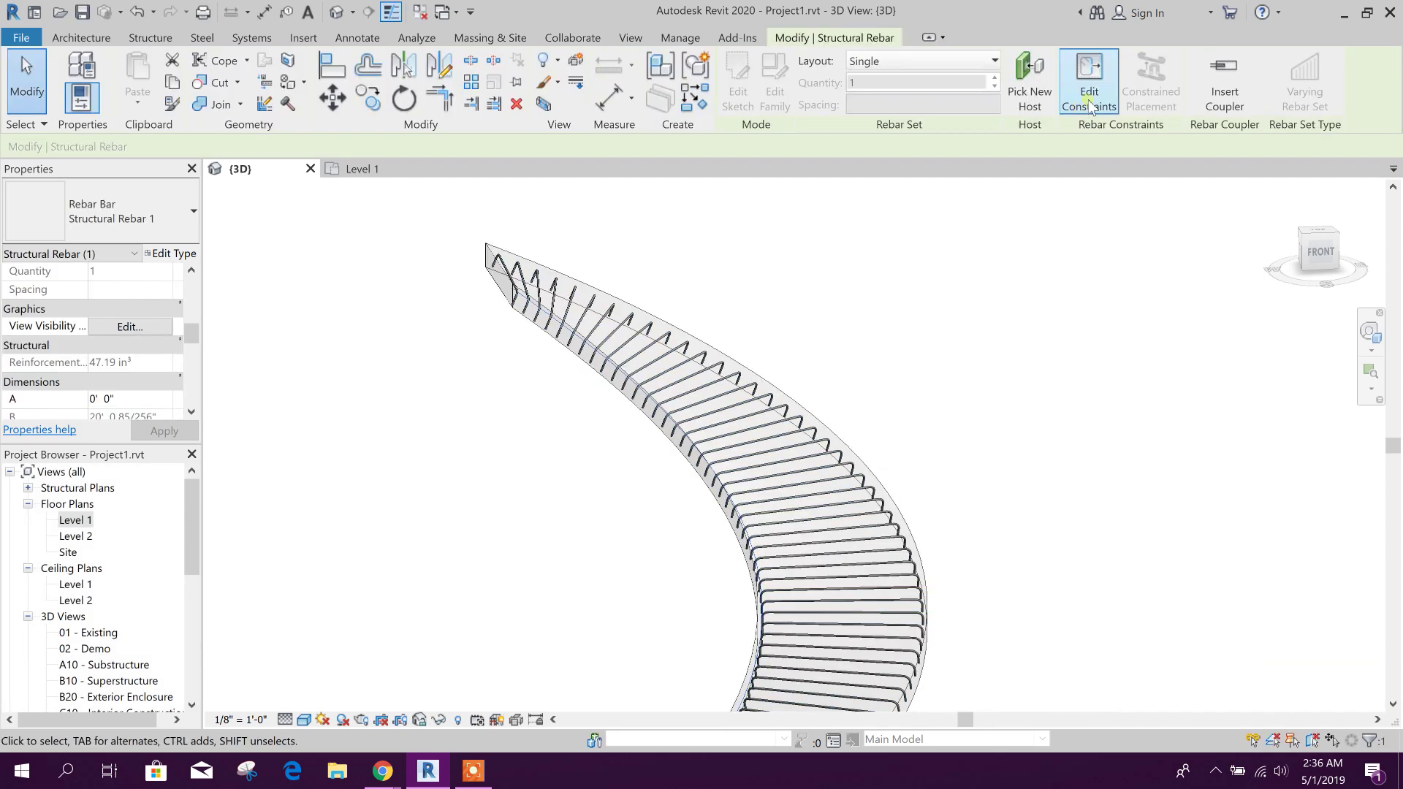
left_click(949, 65)
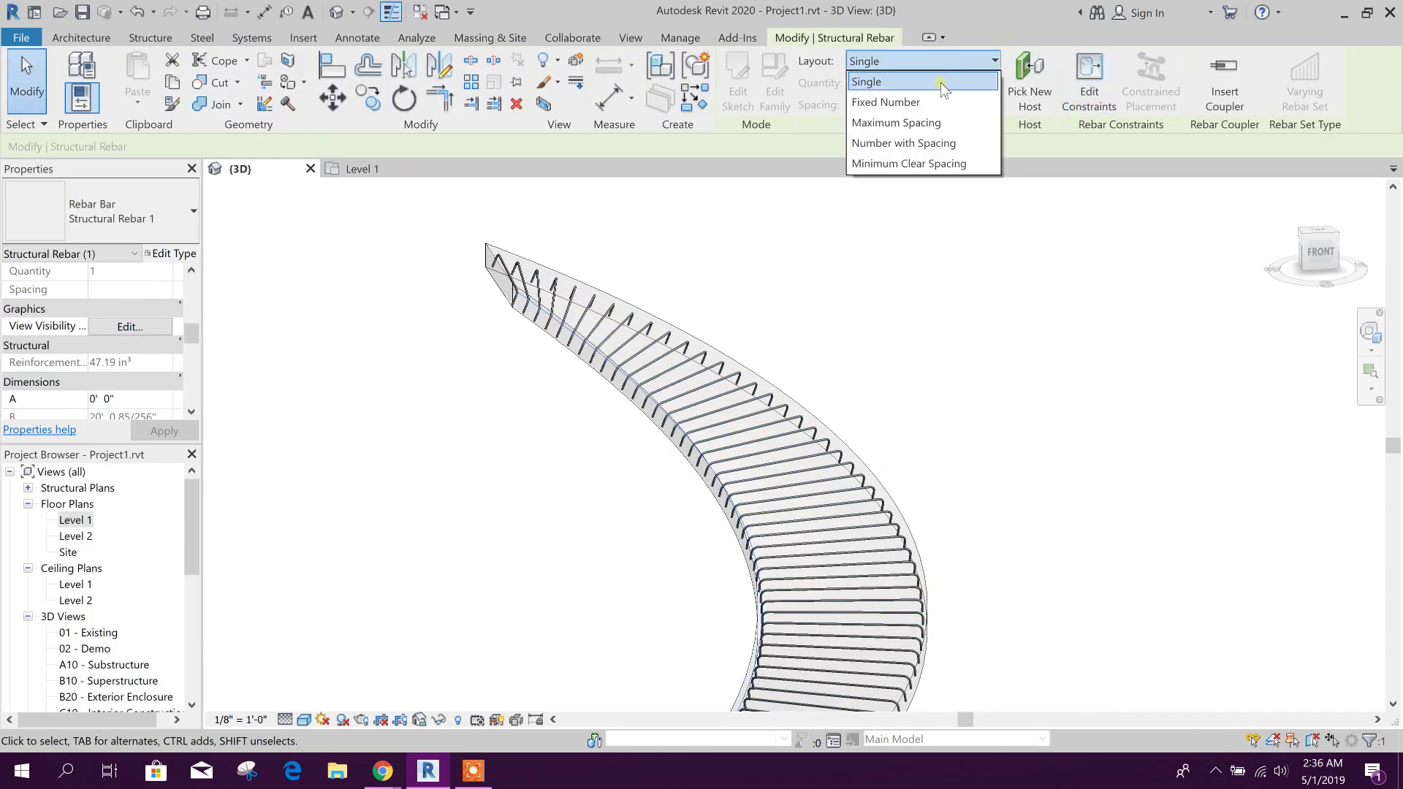
left_click(926, 163)
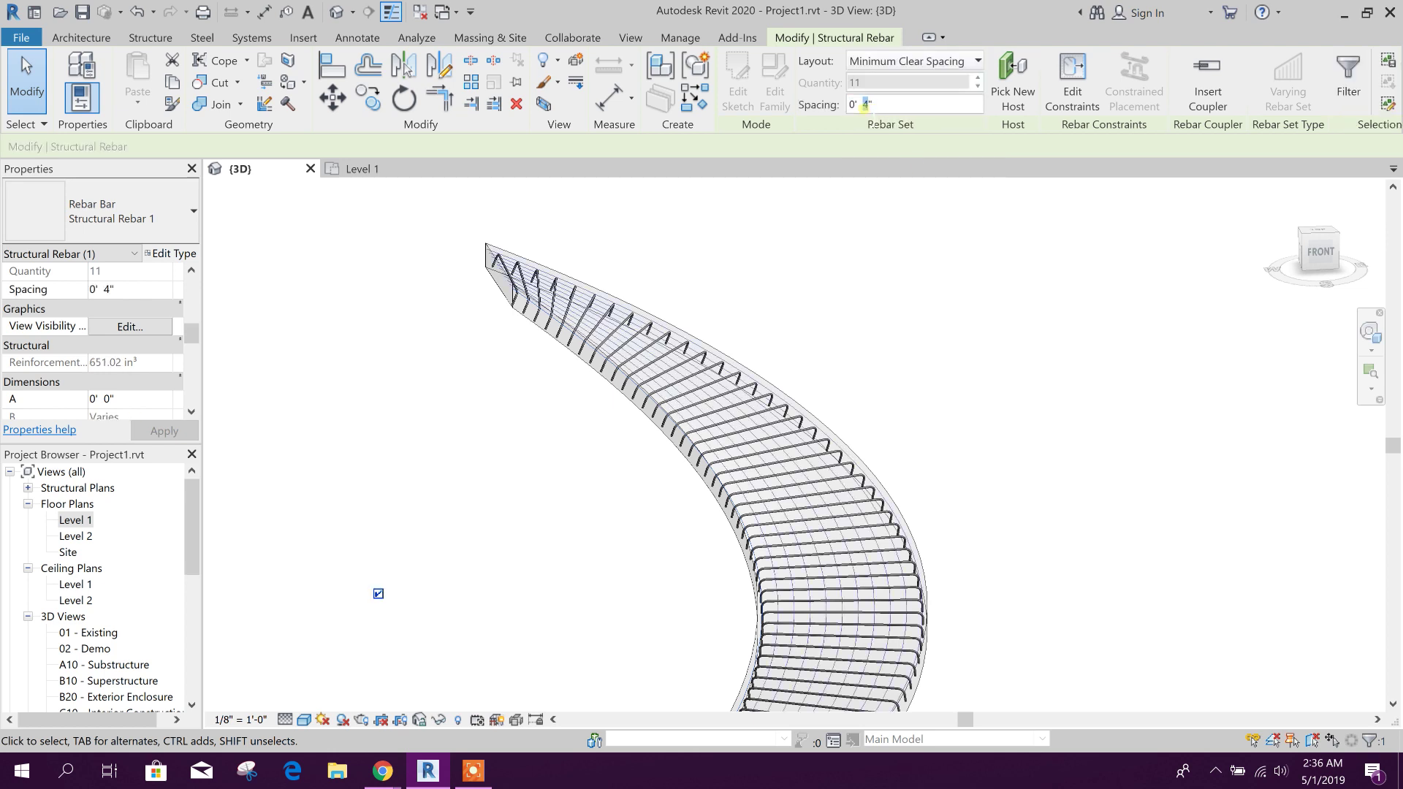
left_click(964, 221)
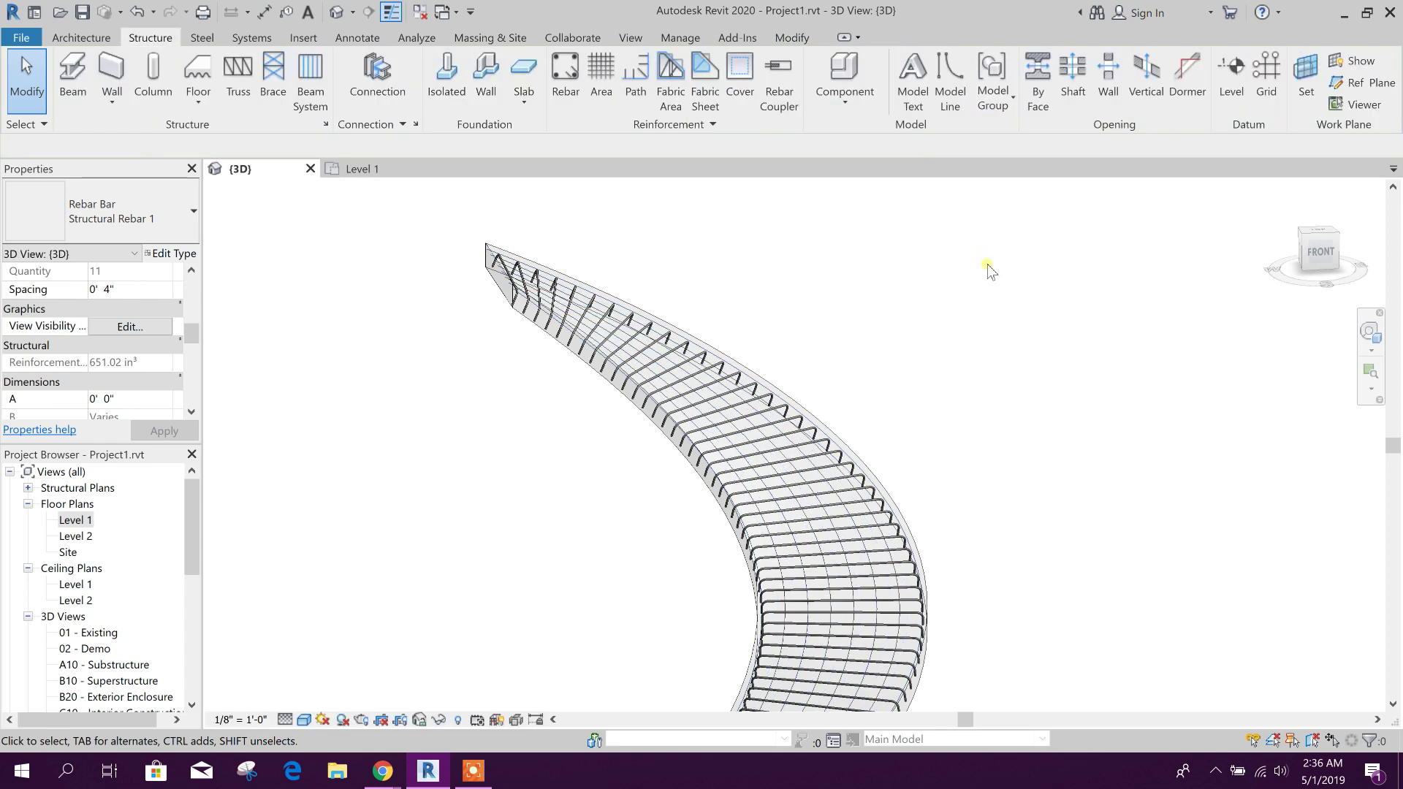
scroll(849, 321, "down", 1)
Make the longitudinal rebar set display as solid in the {3D} view.
scroll(914, 581, "up", 5)
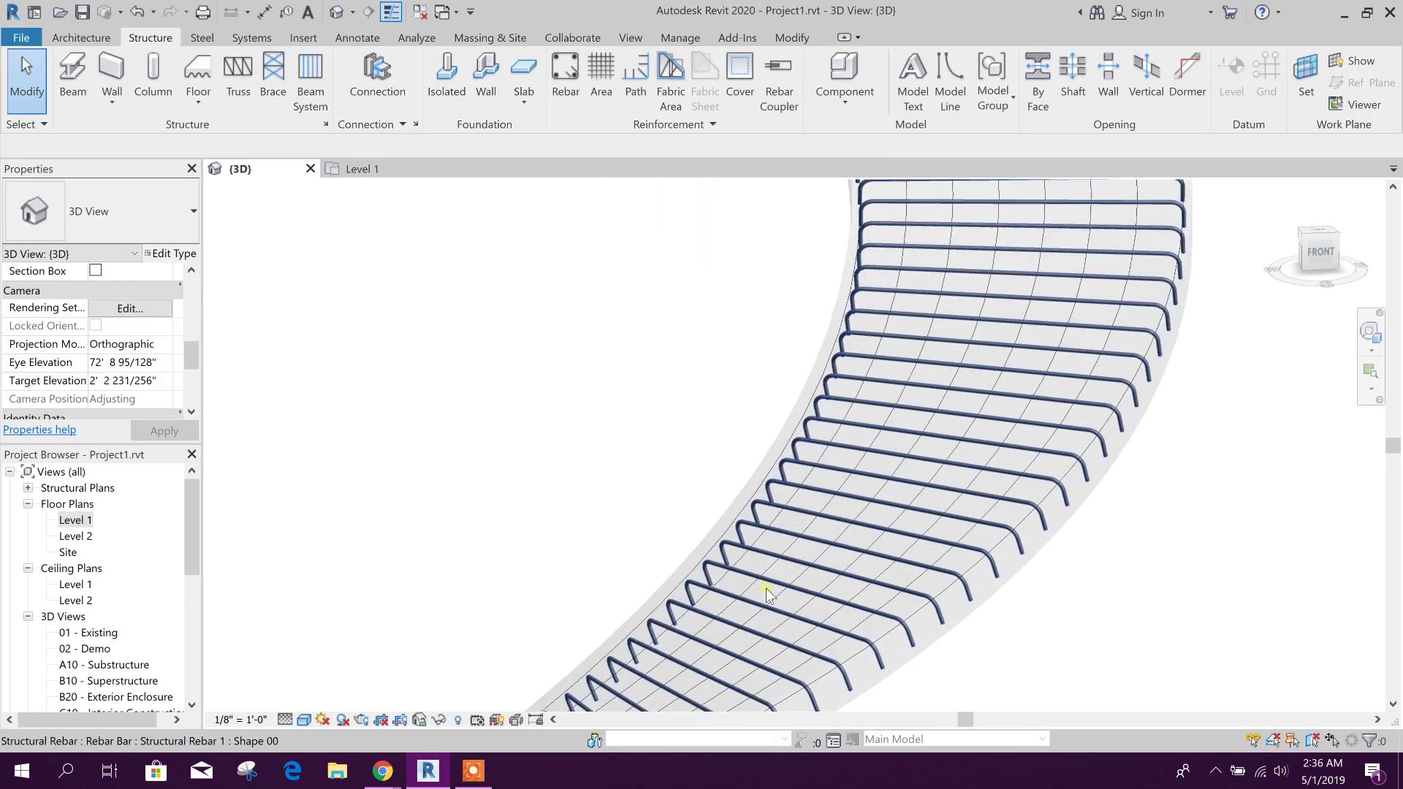
left_click(914, 583)
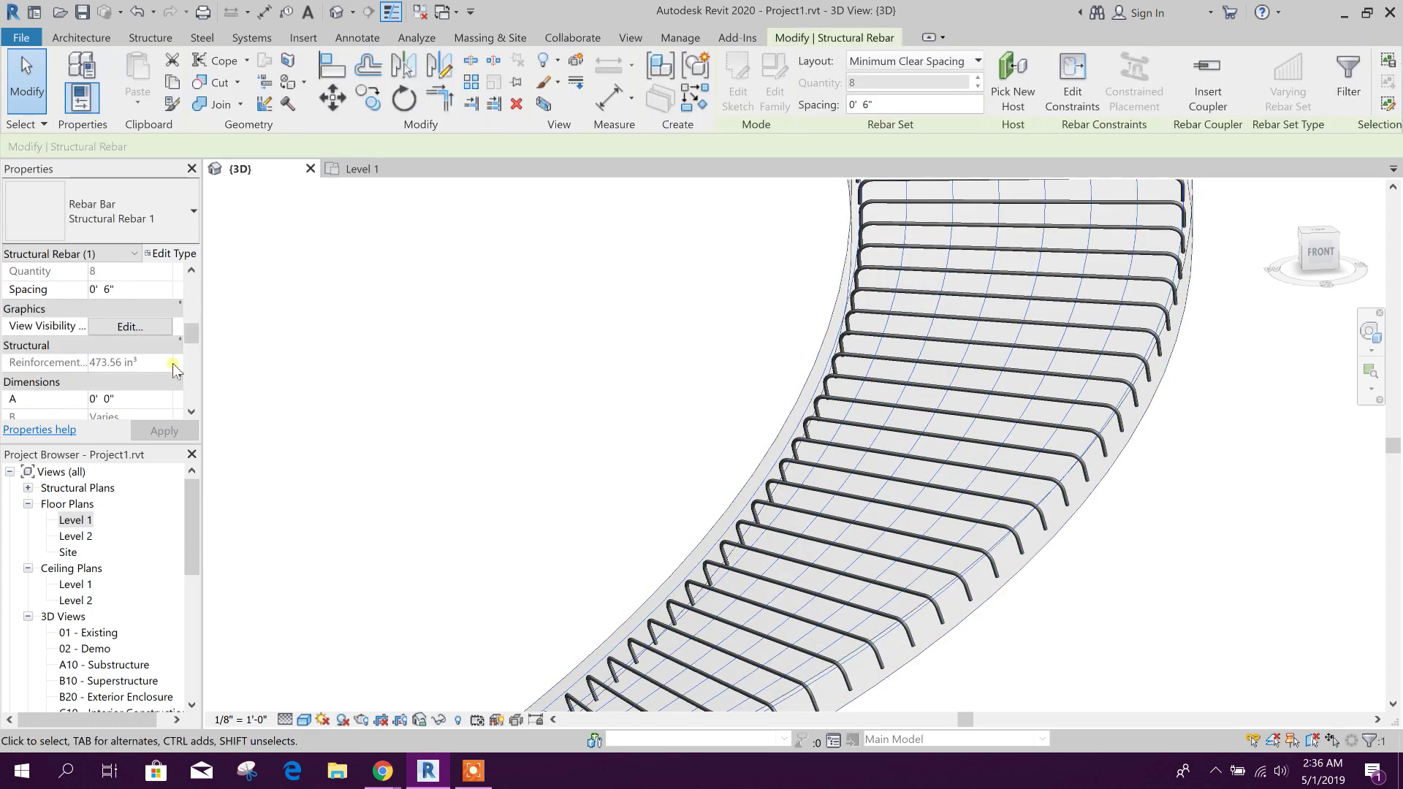
left_click(130, 326)
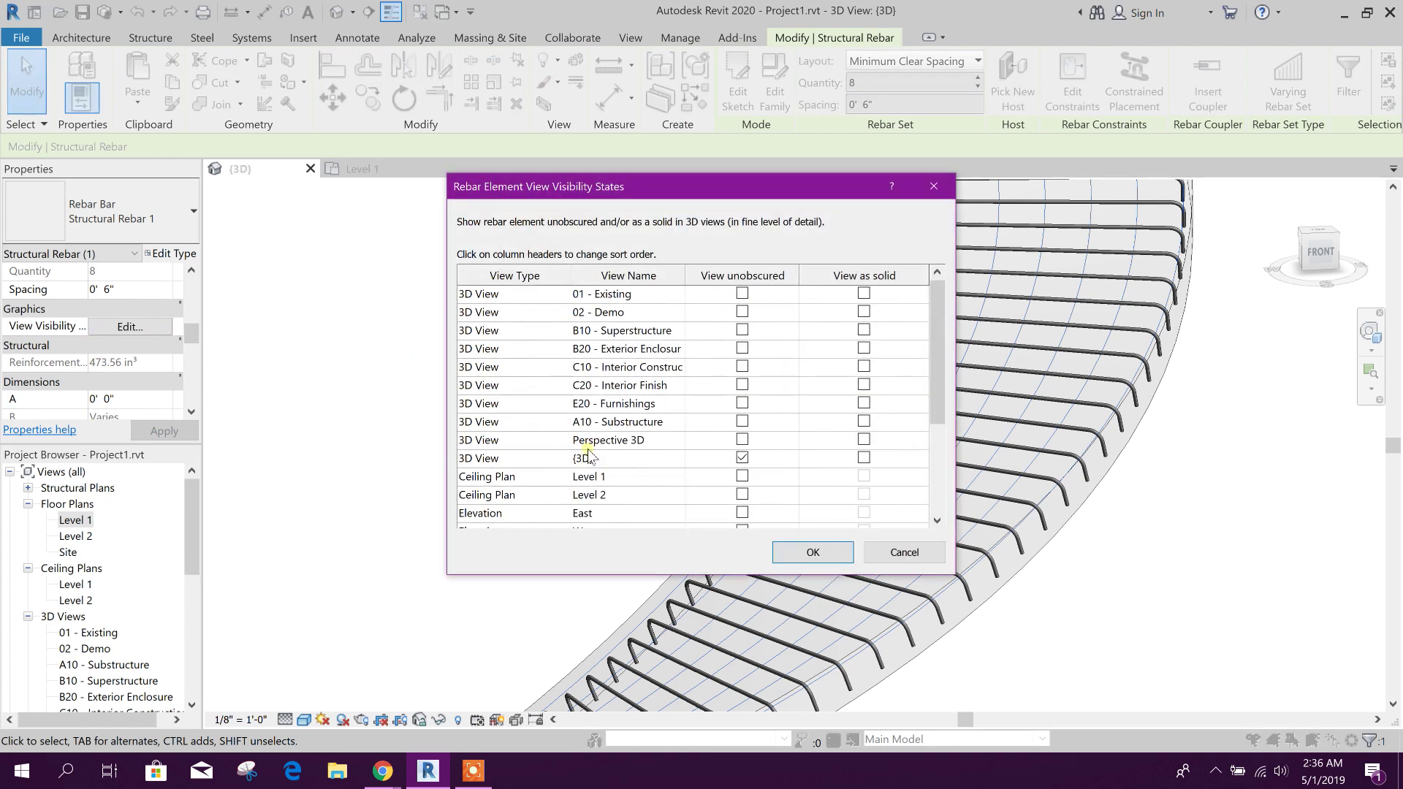
left_click(863, 458)
left_click(812, 553)
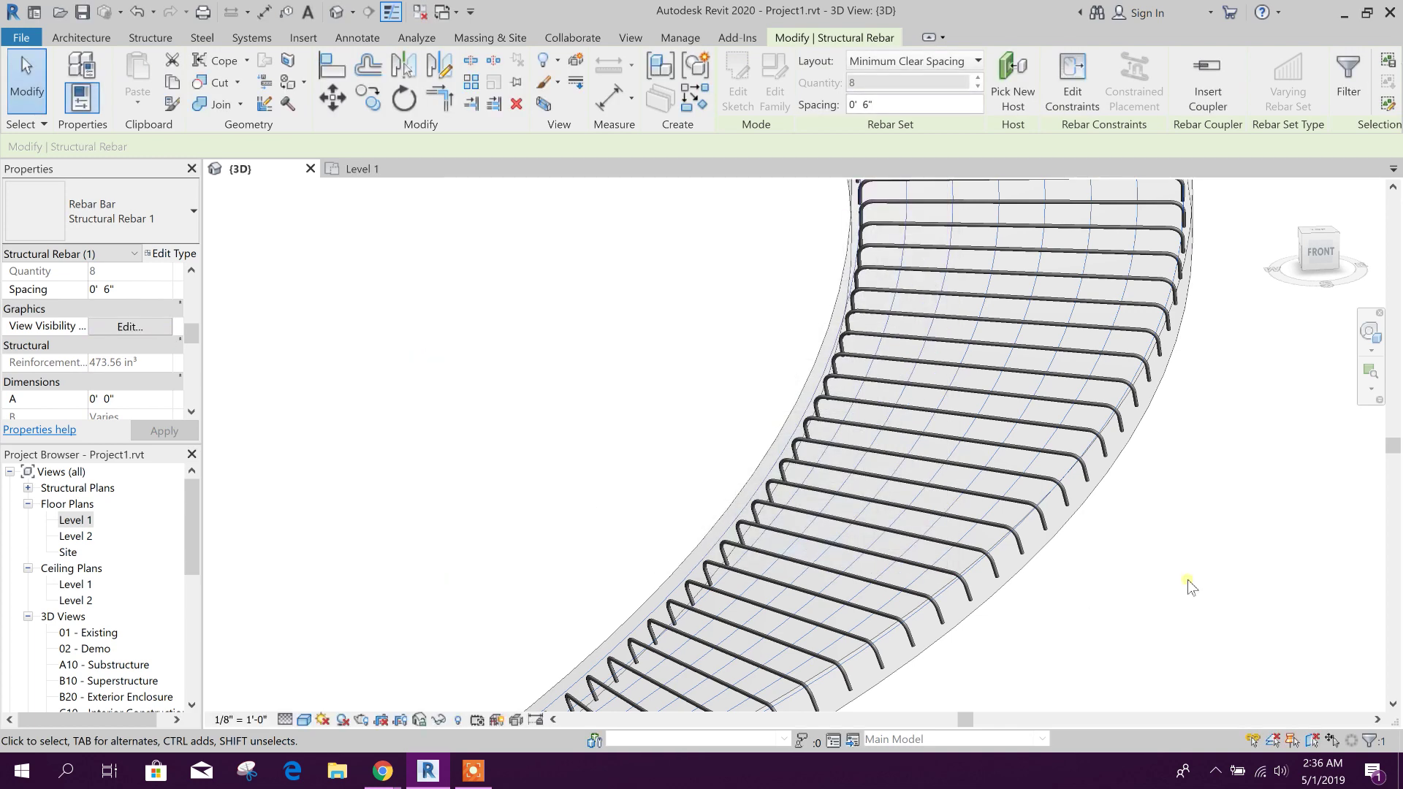
left_click(1180, 576)
Orbit and zoom along the slab to inspect the rebar grid.
middle_click_drag(1066, 574, 1023, 575, "shift")
middle_click_drag(663, 539, 829, 439)
scroll(701, 436, "up", 2)
scroll(689, 428, "up", 2)
scroll(738, 432, "down", 2)
middle_click_drag(771, 504, 903, 415)
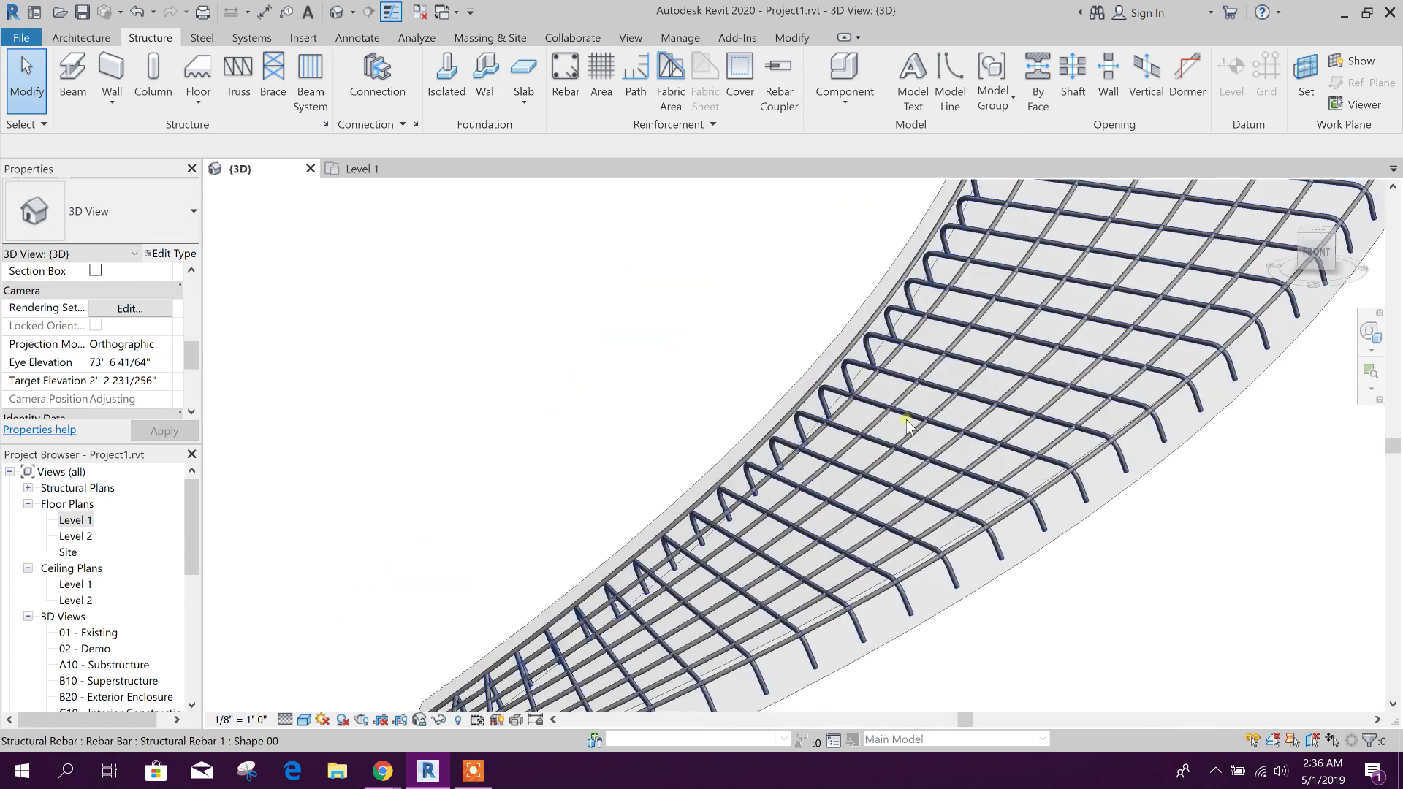
scroll(877, 451, "down", 2)
scroll(919, 537, "up", 1)
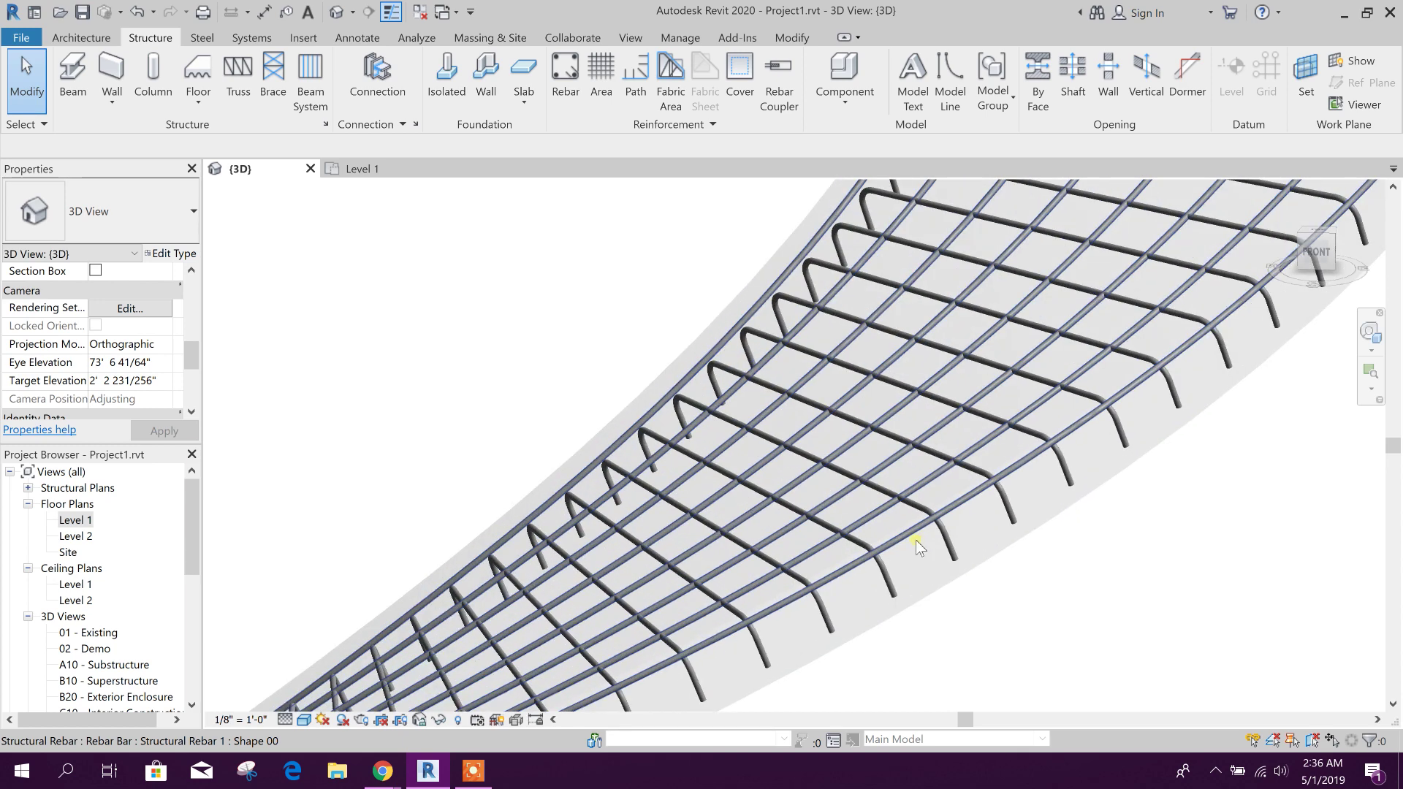
scroll(903, 537, "up", 3)
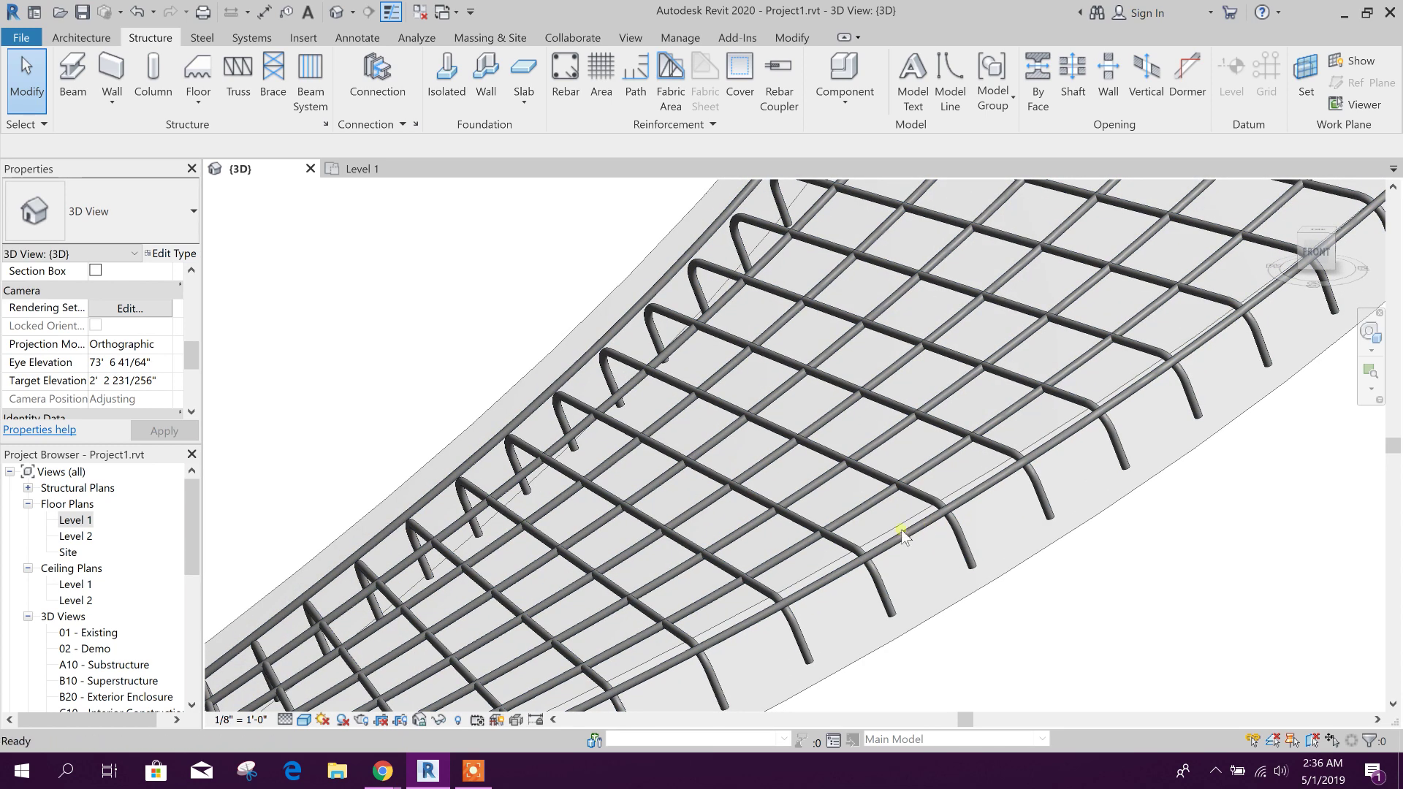
left_click(593, 413)
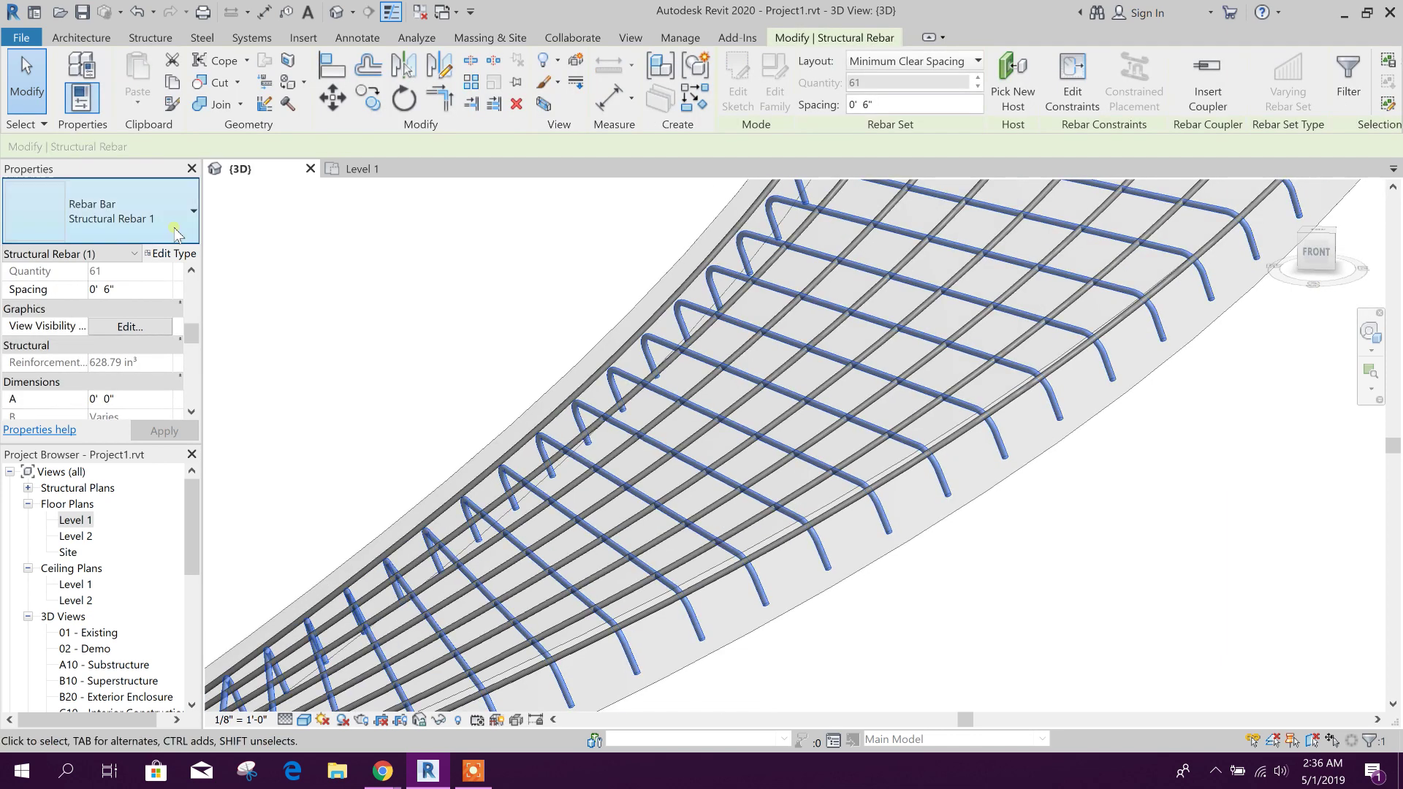
left_click(143, 213)
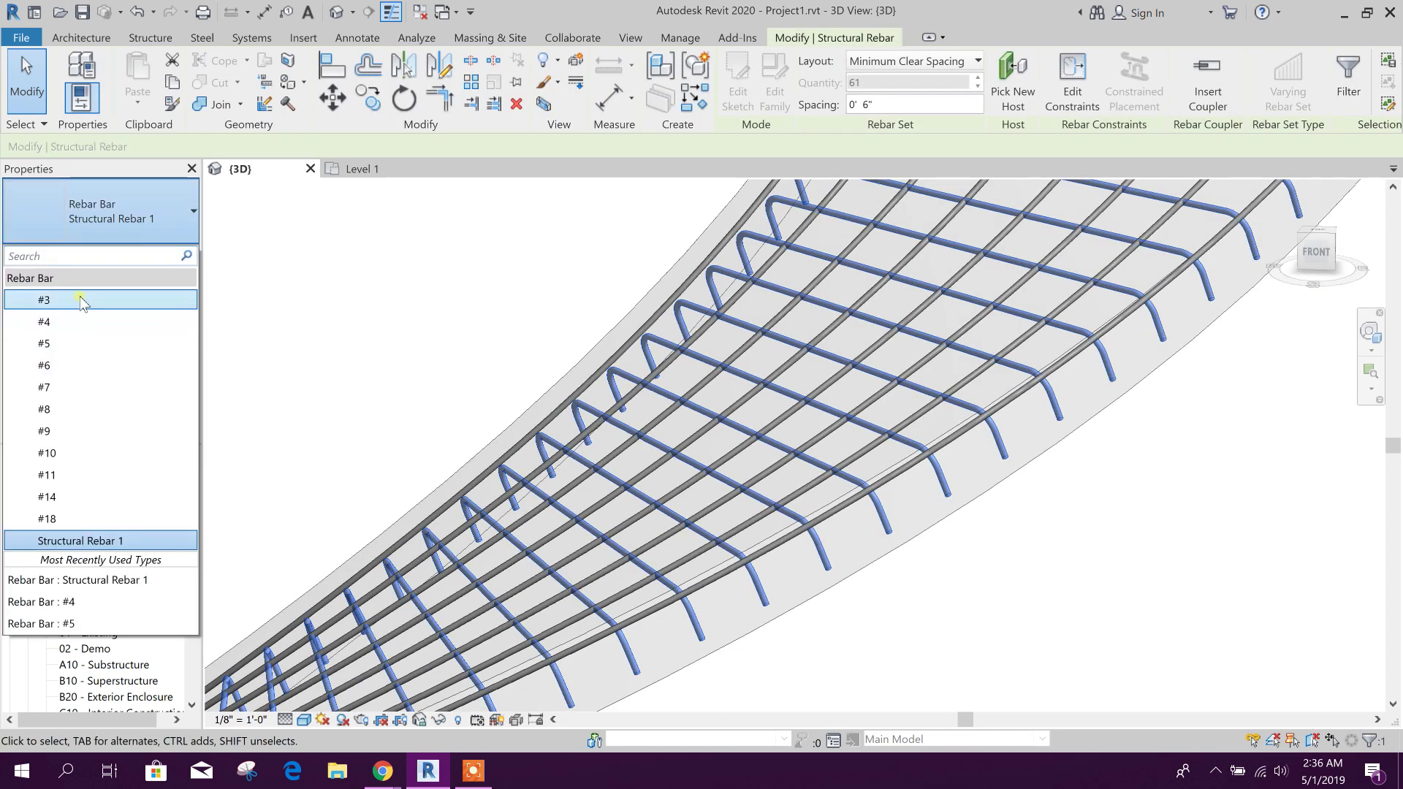
left_click(80, 301)
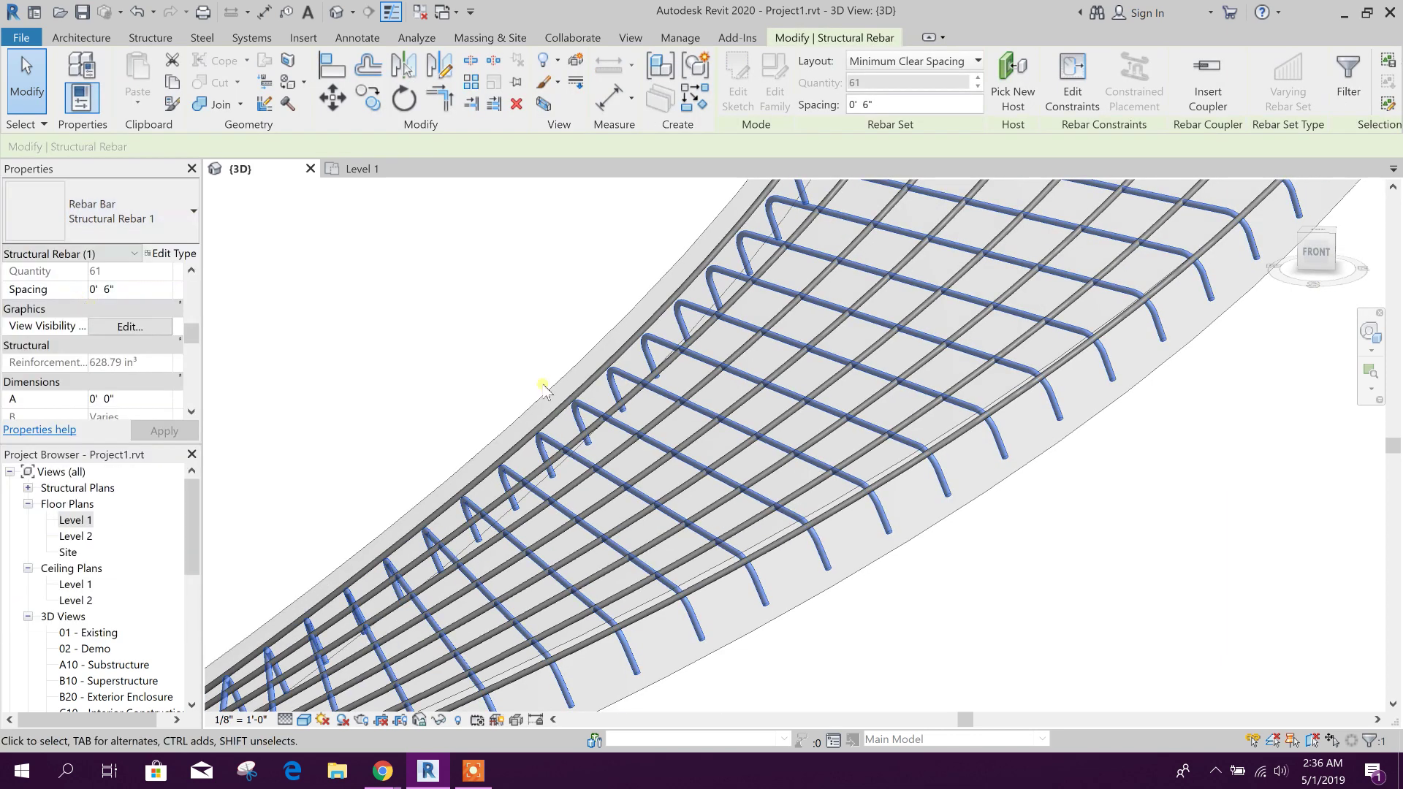
left_click(1004, 591)
left_click(852, 500)
key("Escape")
left_click(901, 477)
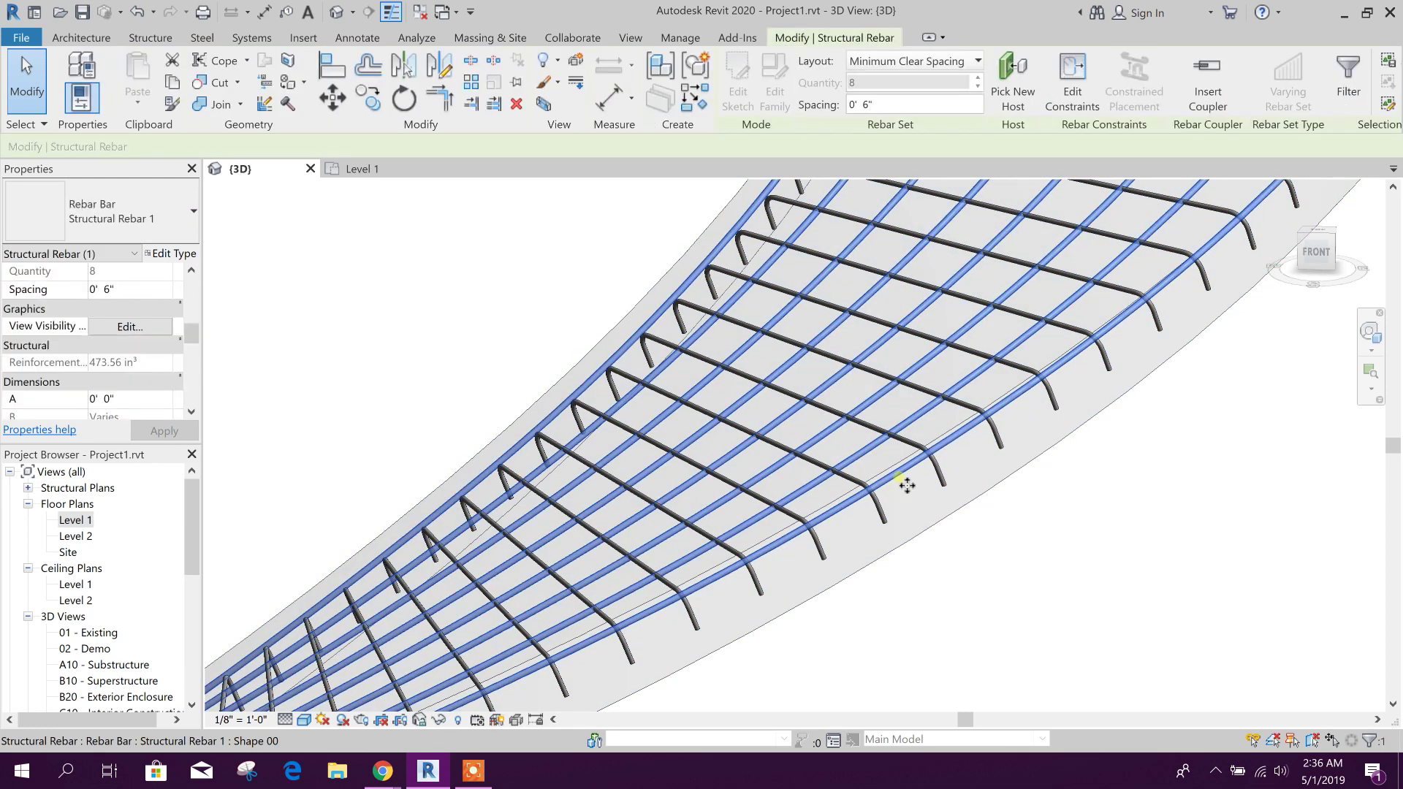
left_click(132, 219)
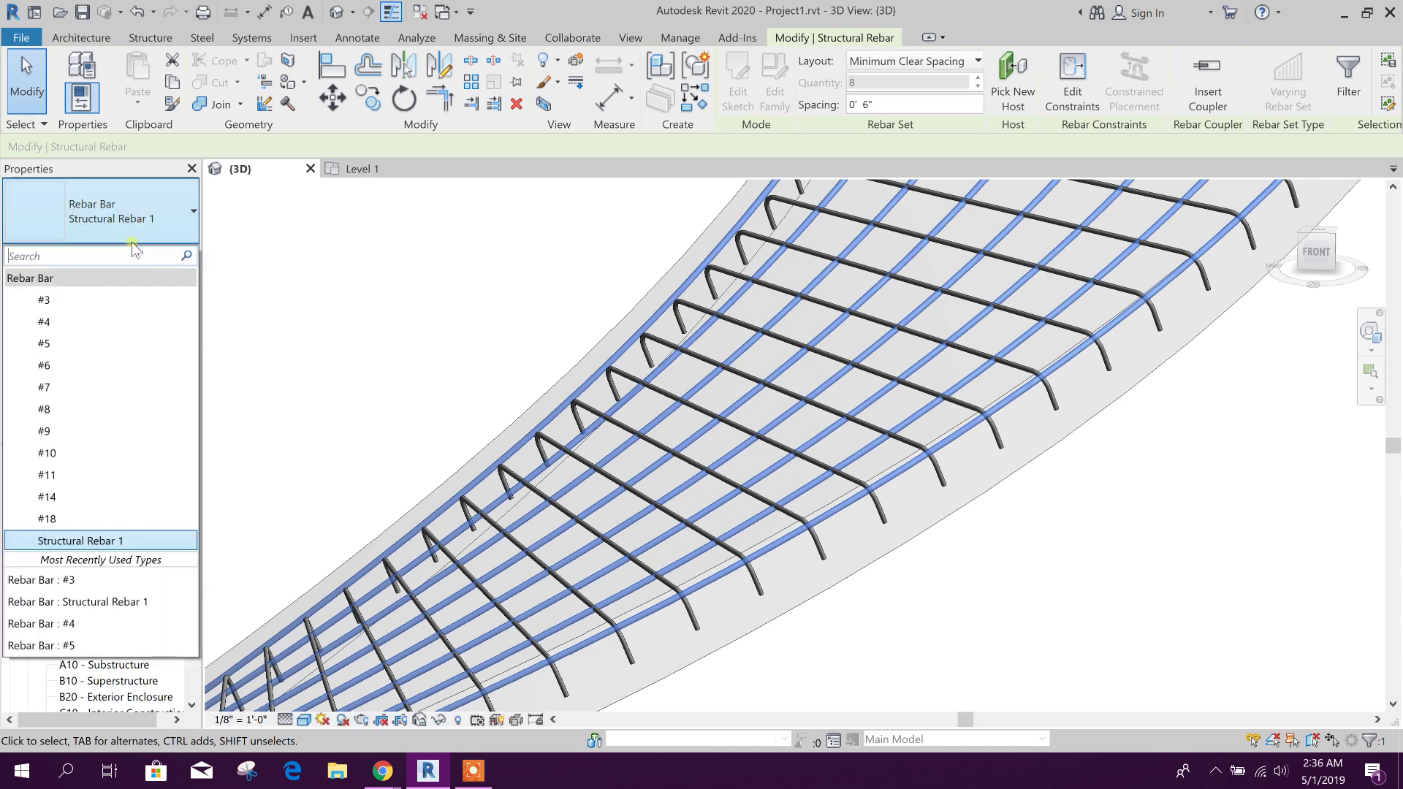
left_click(77, 322)
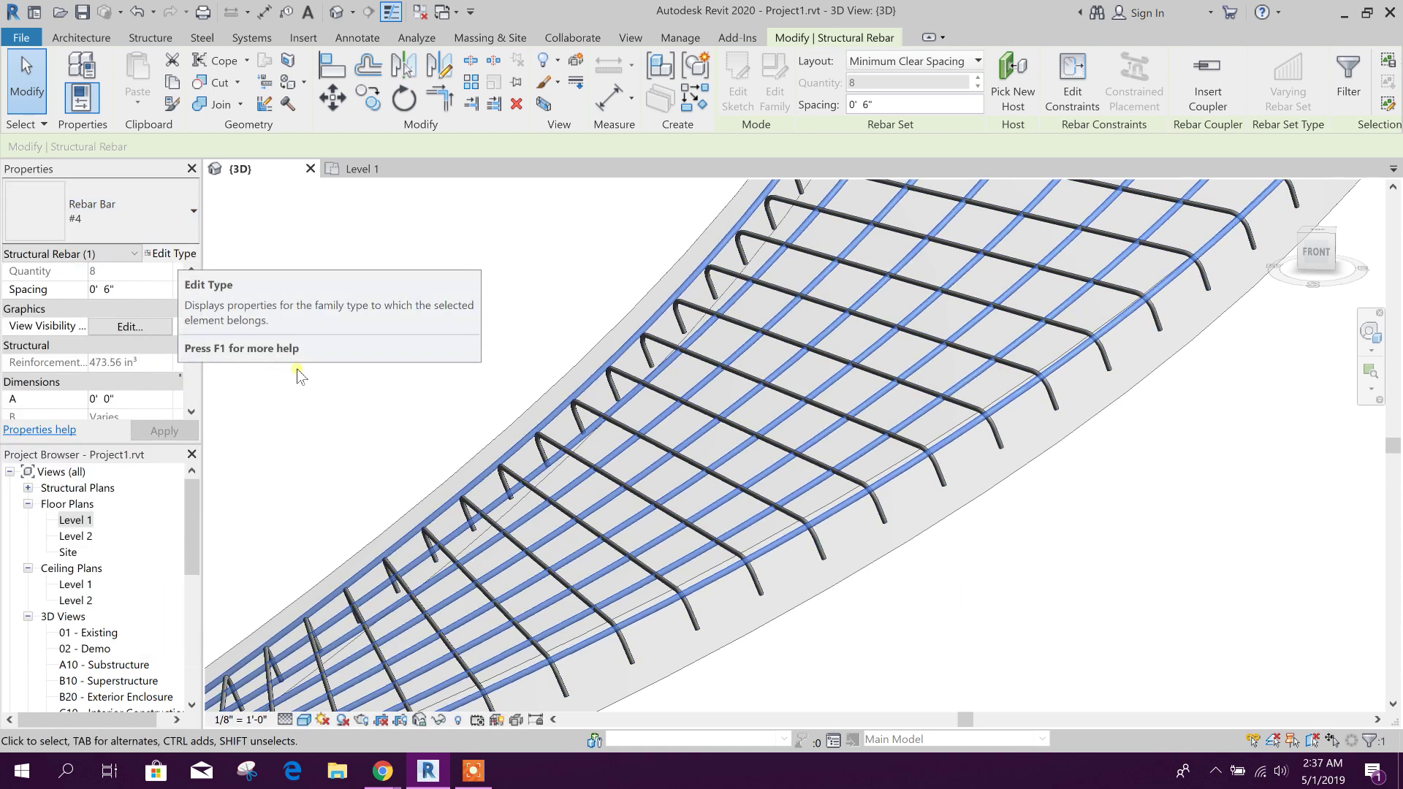
scroll(729, 296, "down", 2)
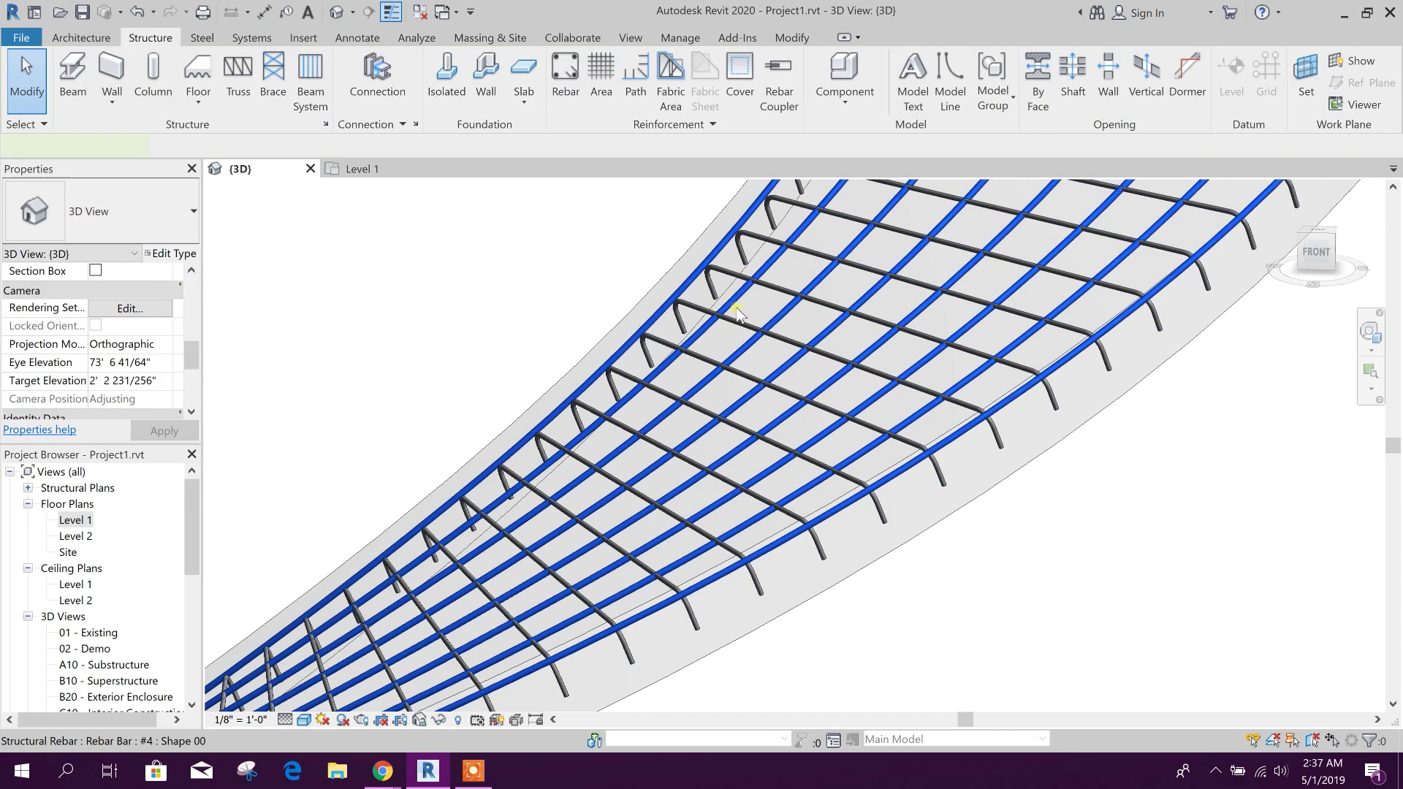
scroll(795, 480, "down", 2)
middle_click_drag(795, 480, 914, 563, "shift")
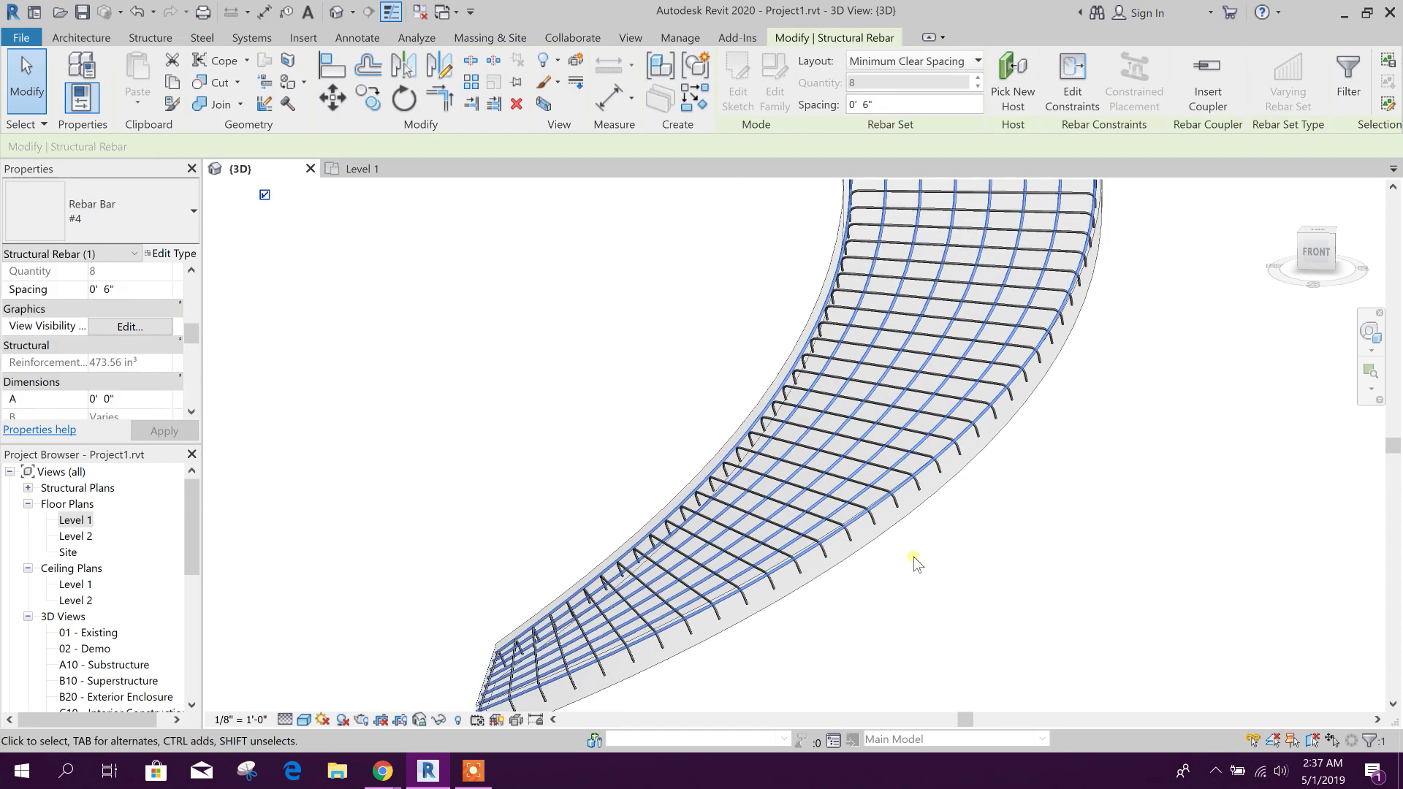
left_click(920, 550)
scroll(730, 475, "up", 5)
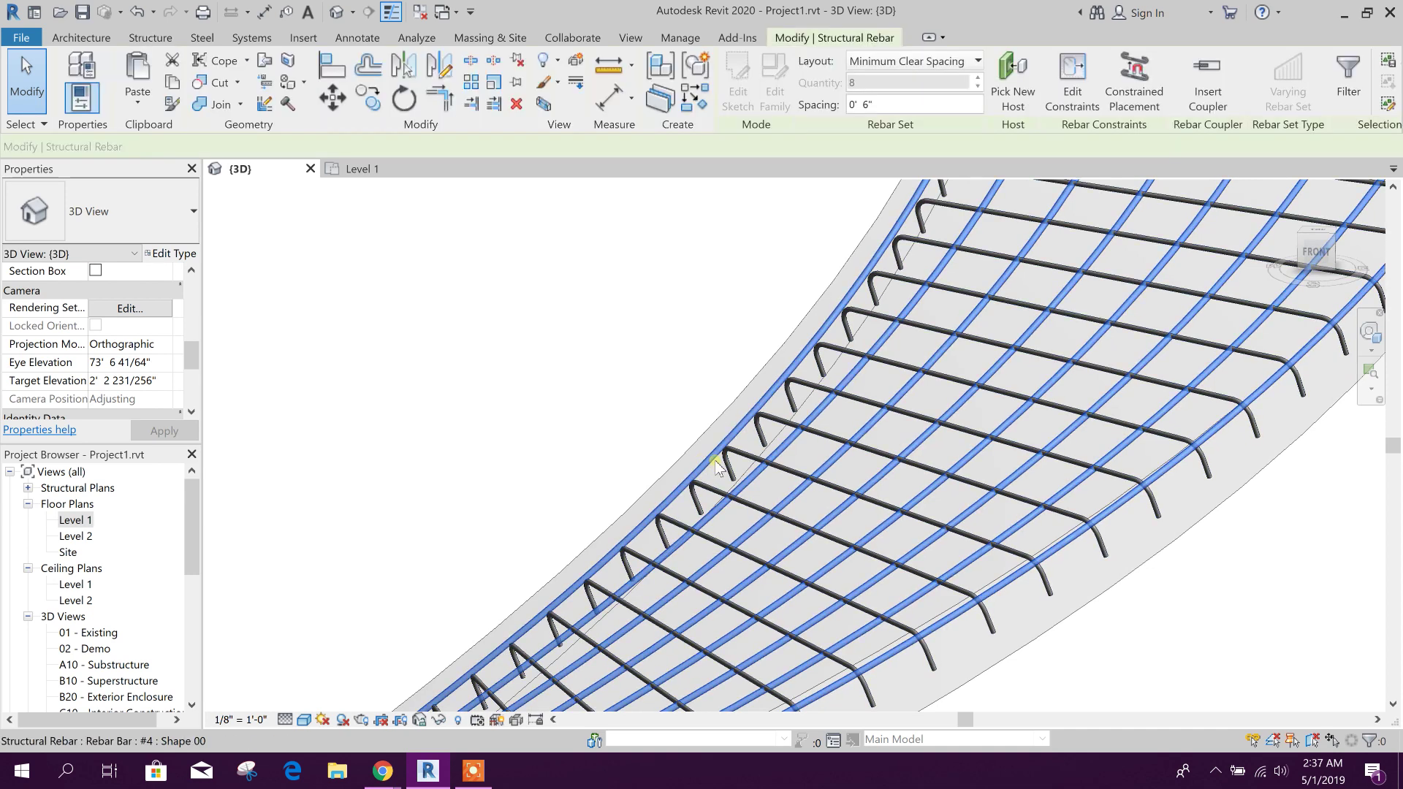
left_click(715, 462)
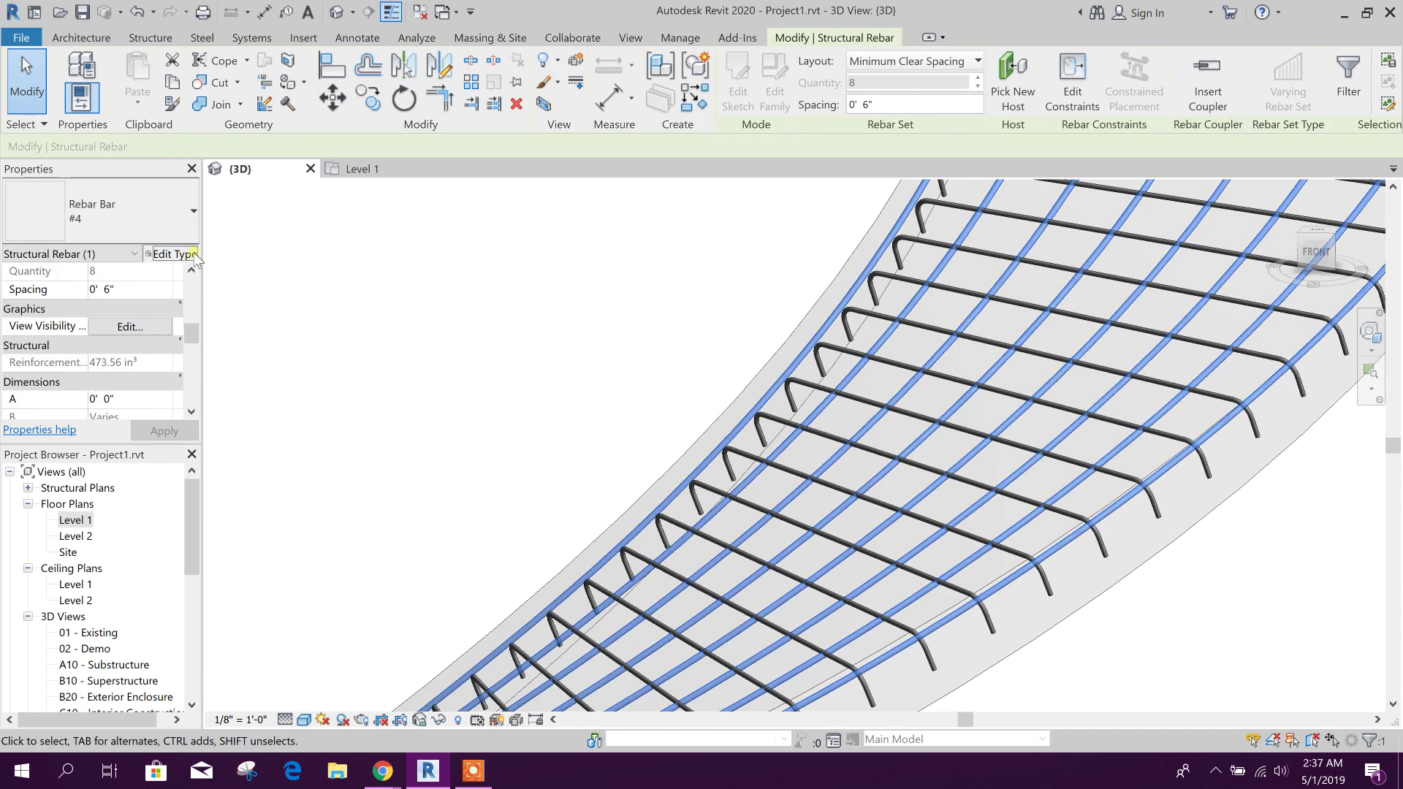
Open the #4 rebar type's No4Rebar material and its appearance asset library.
left_click(172, 253)
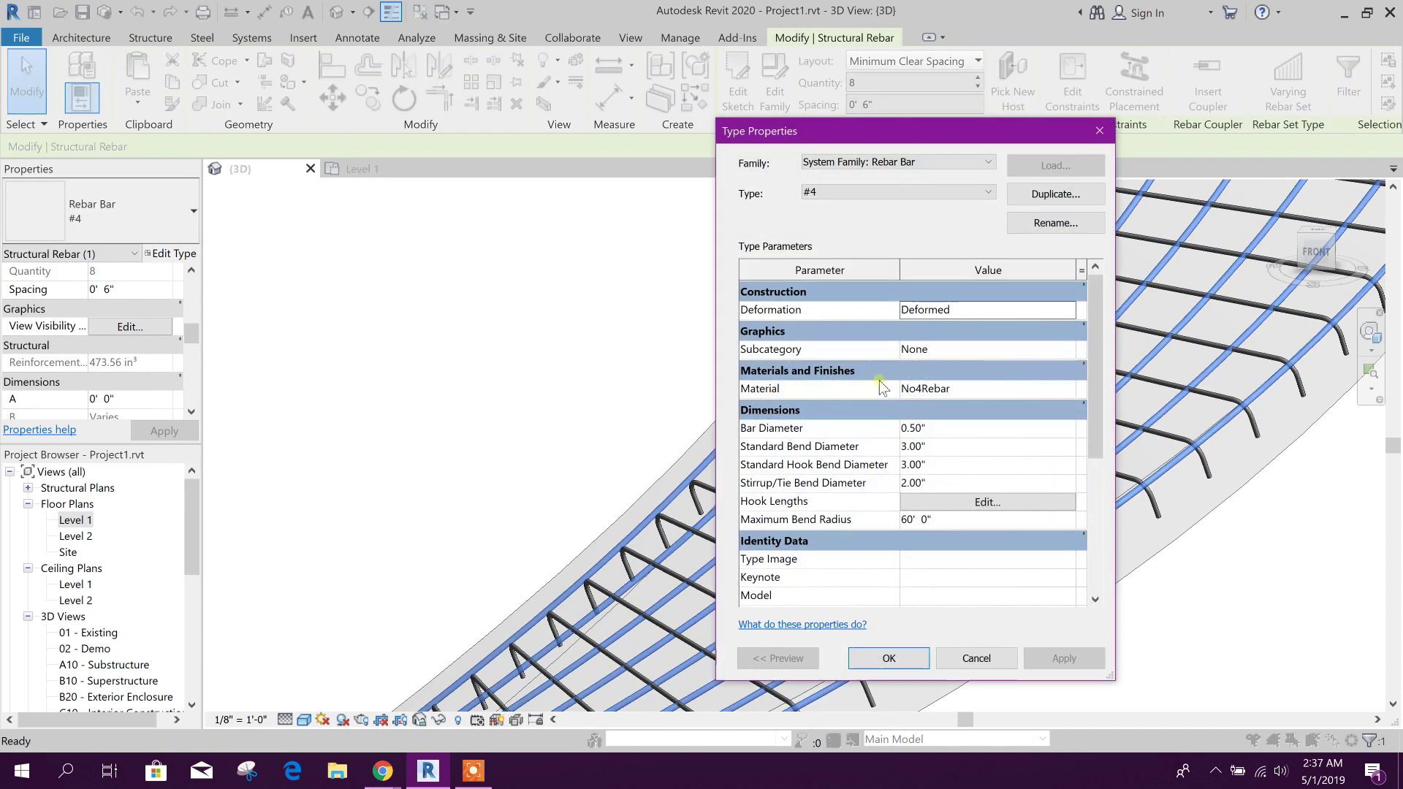
left_click(1063, 369)
left_click(1037, 376)
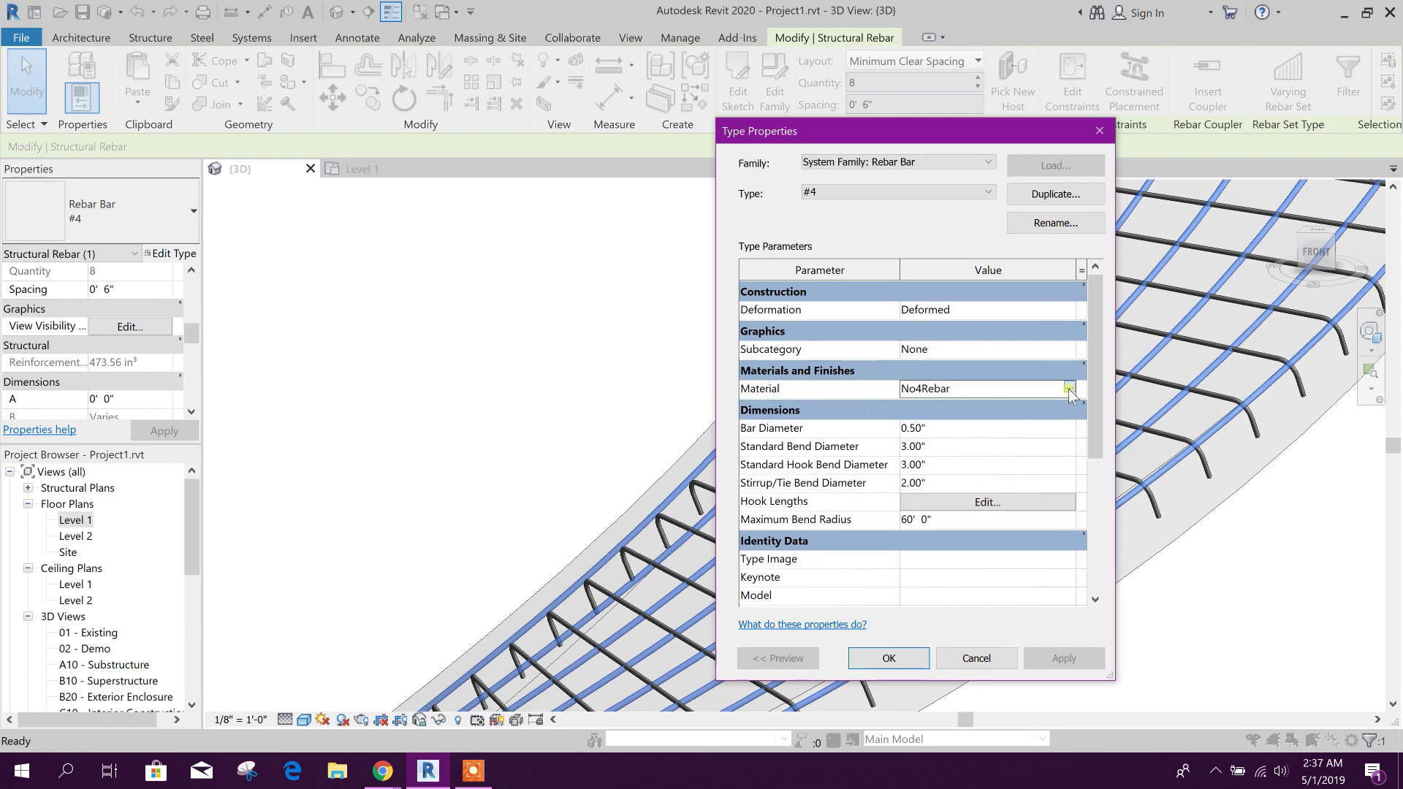
left_click_drag(313, 60, 540, 84)
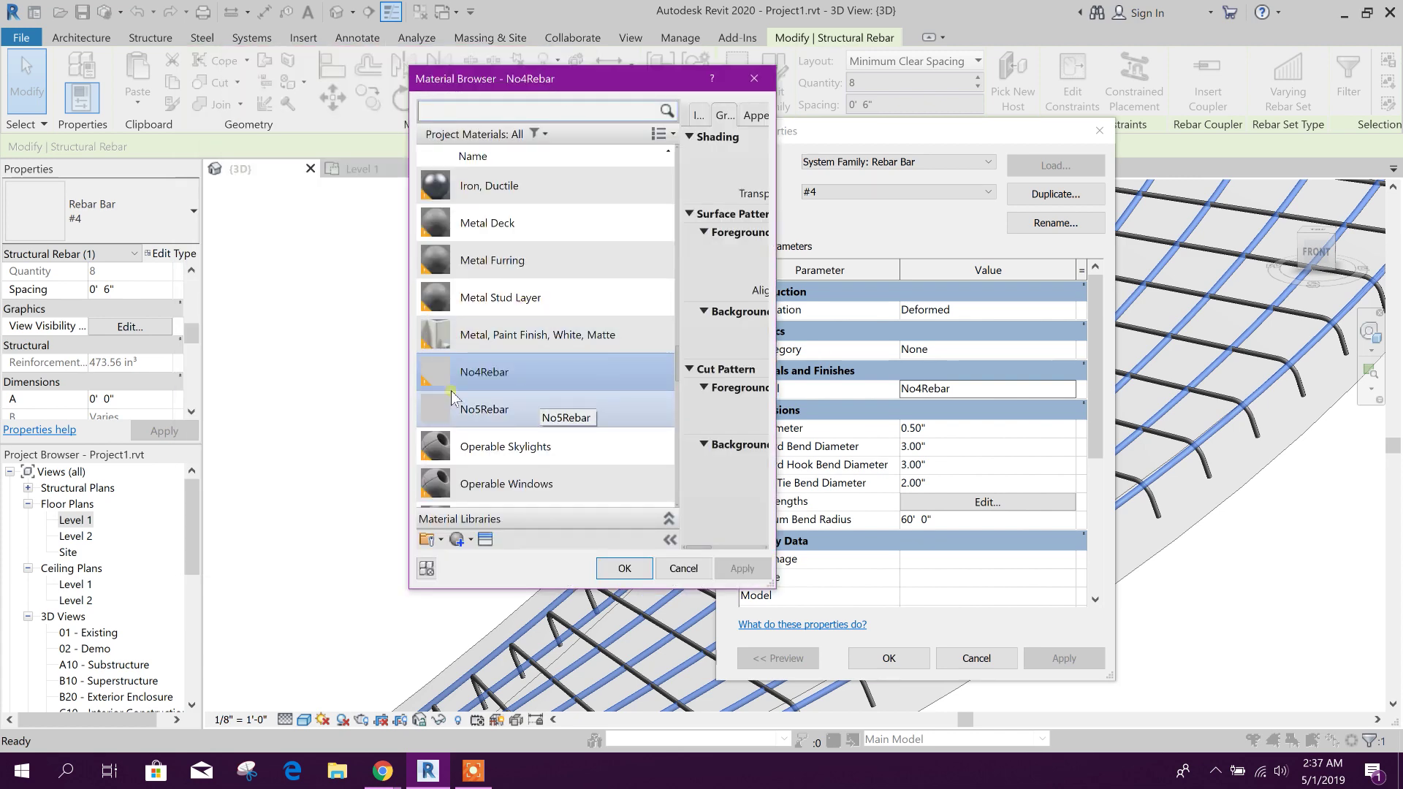
scroll(450, 391, "down", 1)
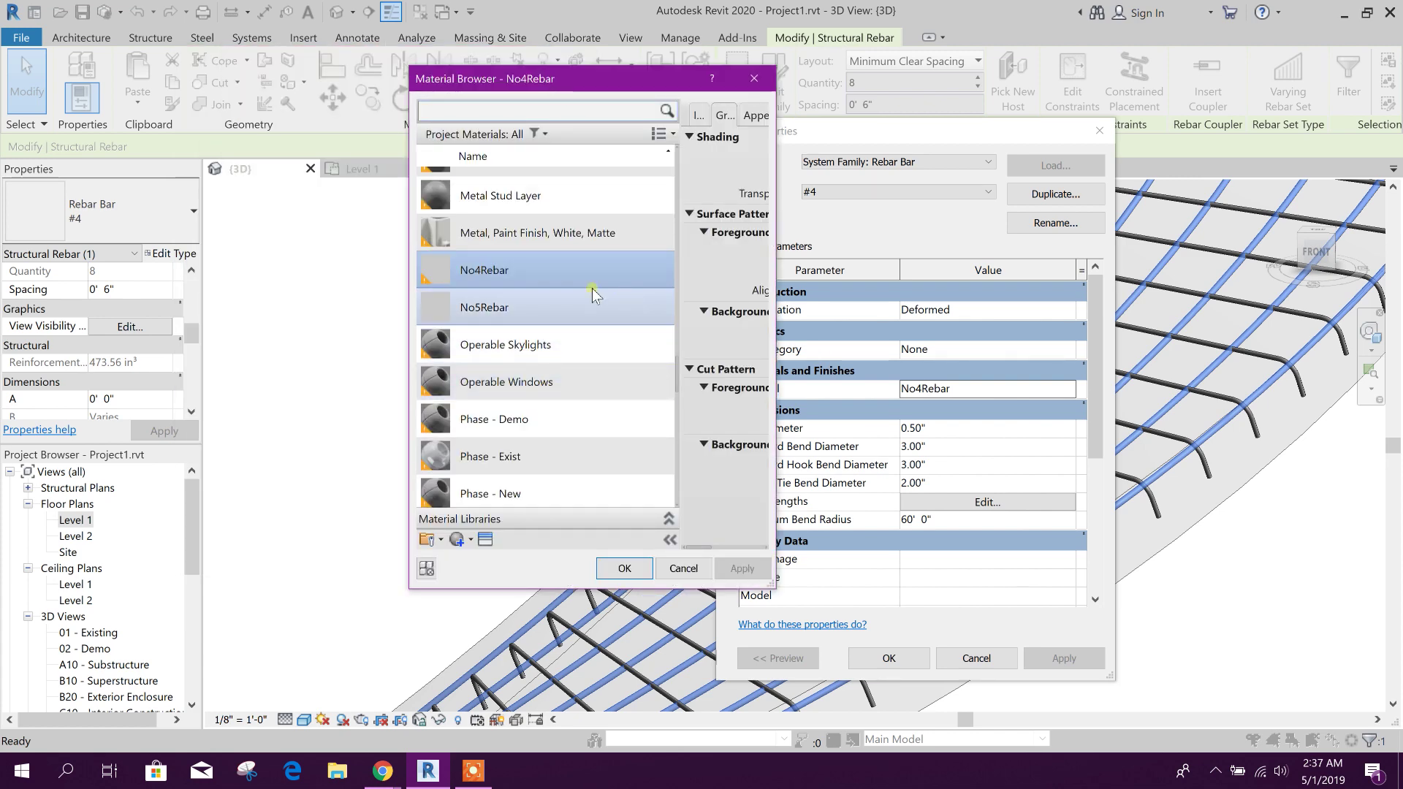
left_click(485, 539)
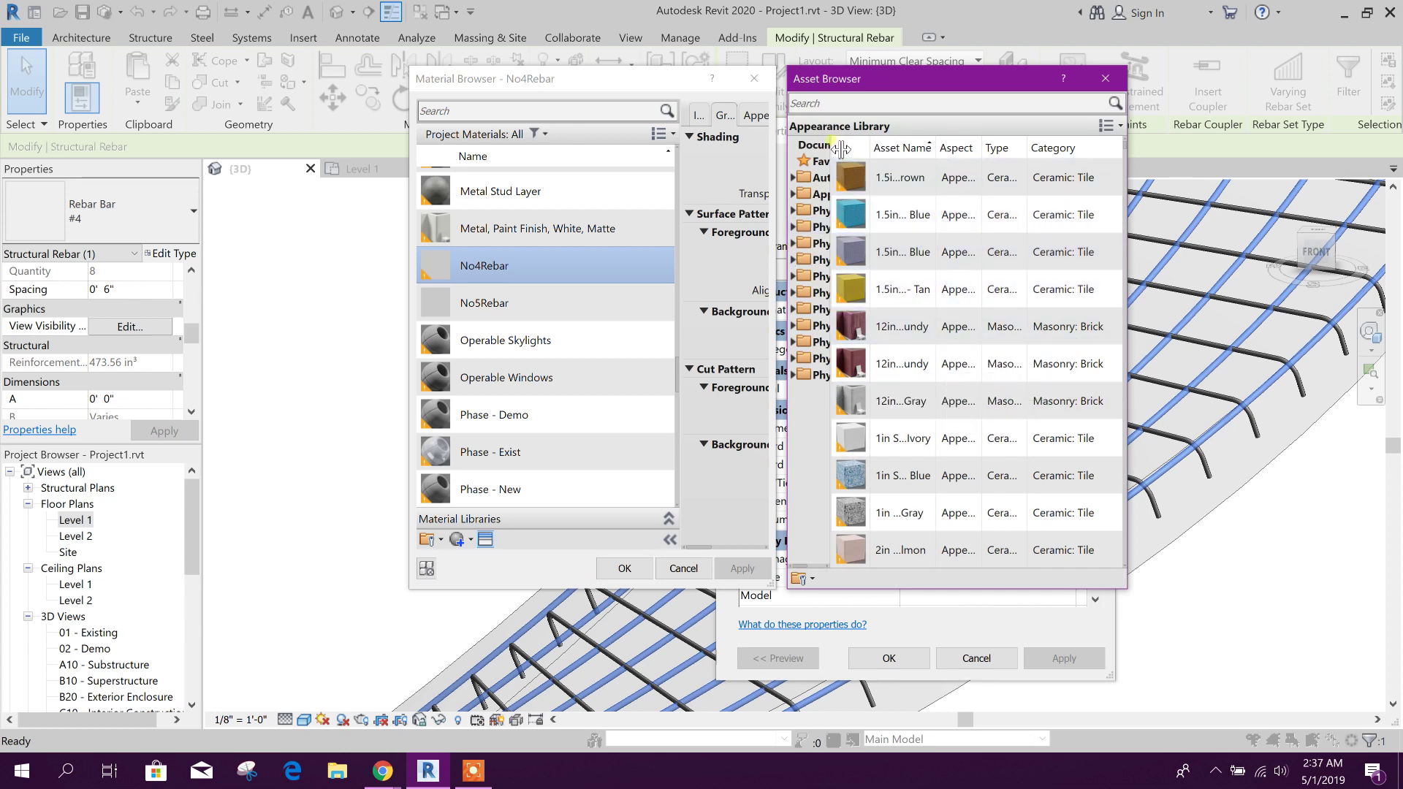
Search the appearance assets for 'RED' and show the Paint category results.
left_click_drag(841, 149, 915, 152)
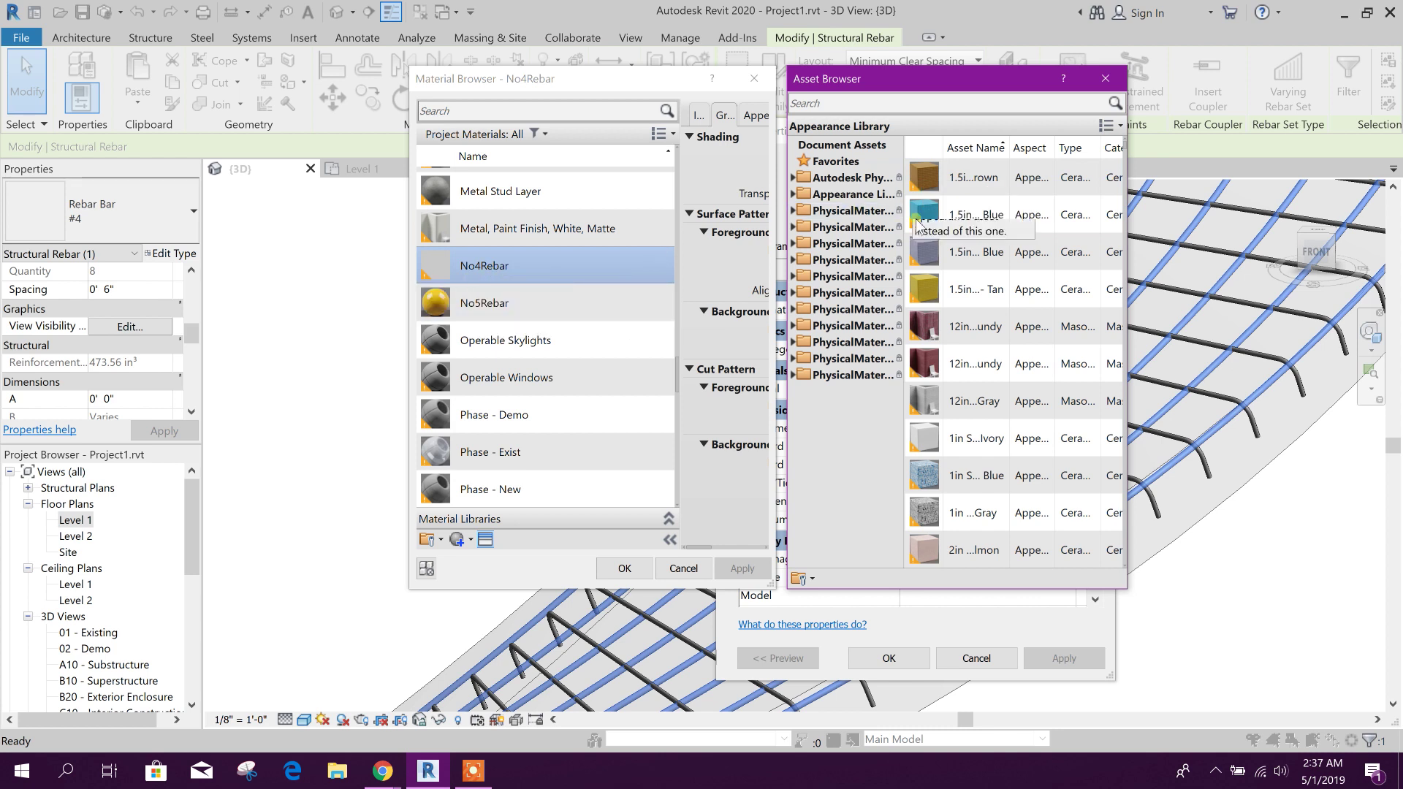
left_click(957, 103)
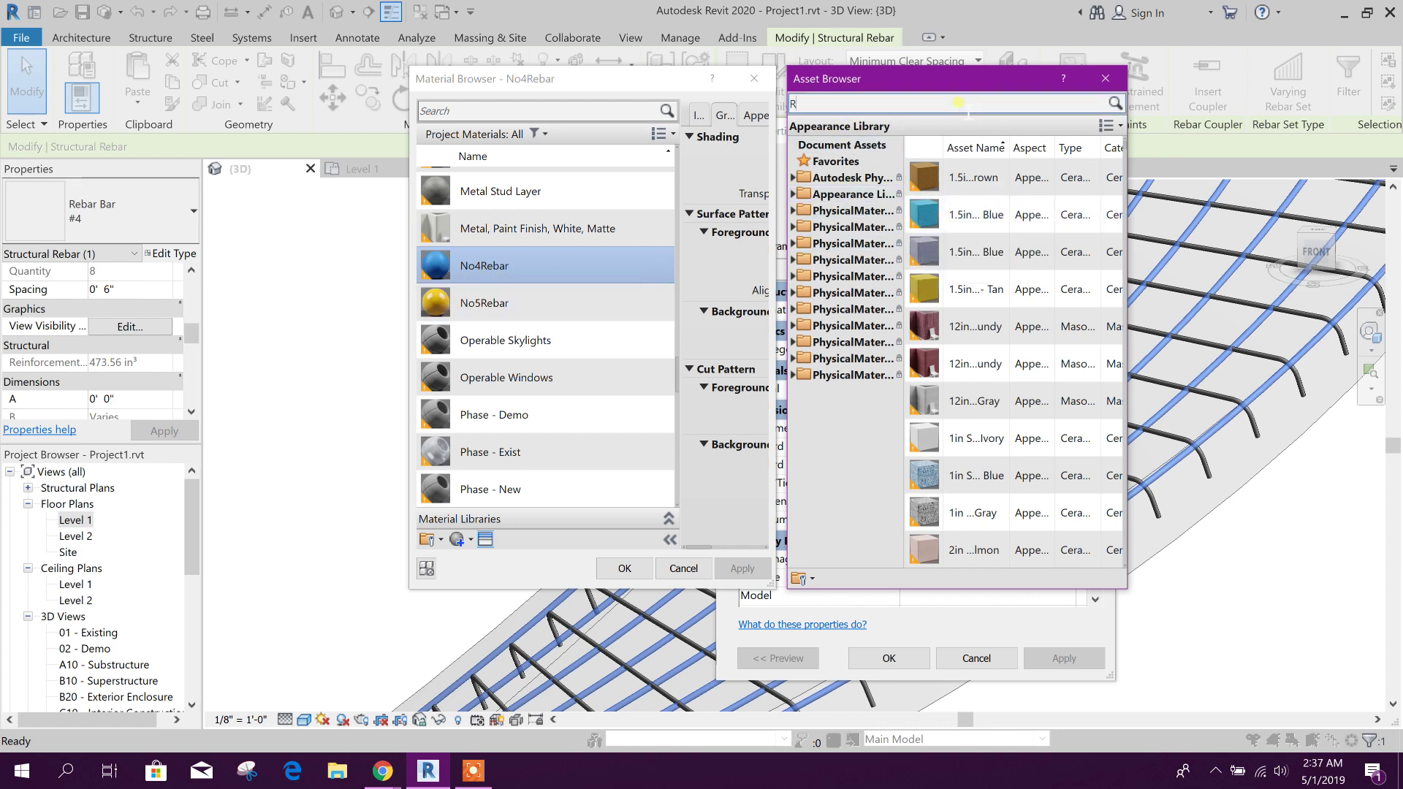
key("Return")
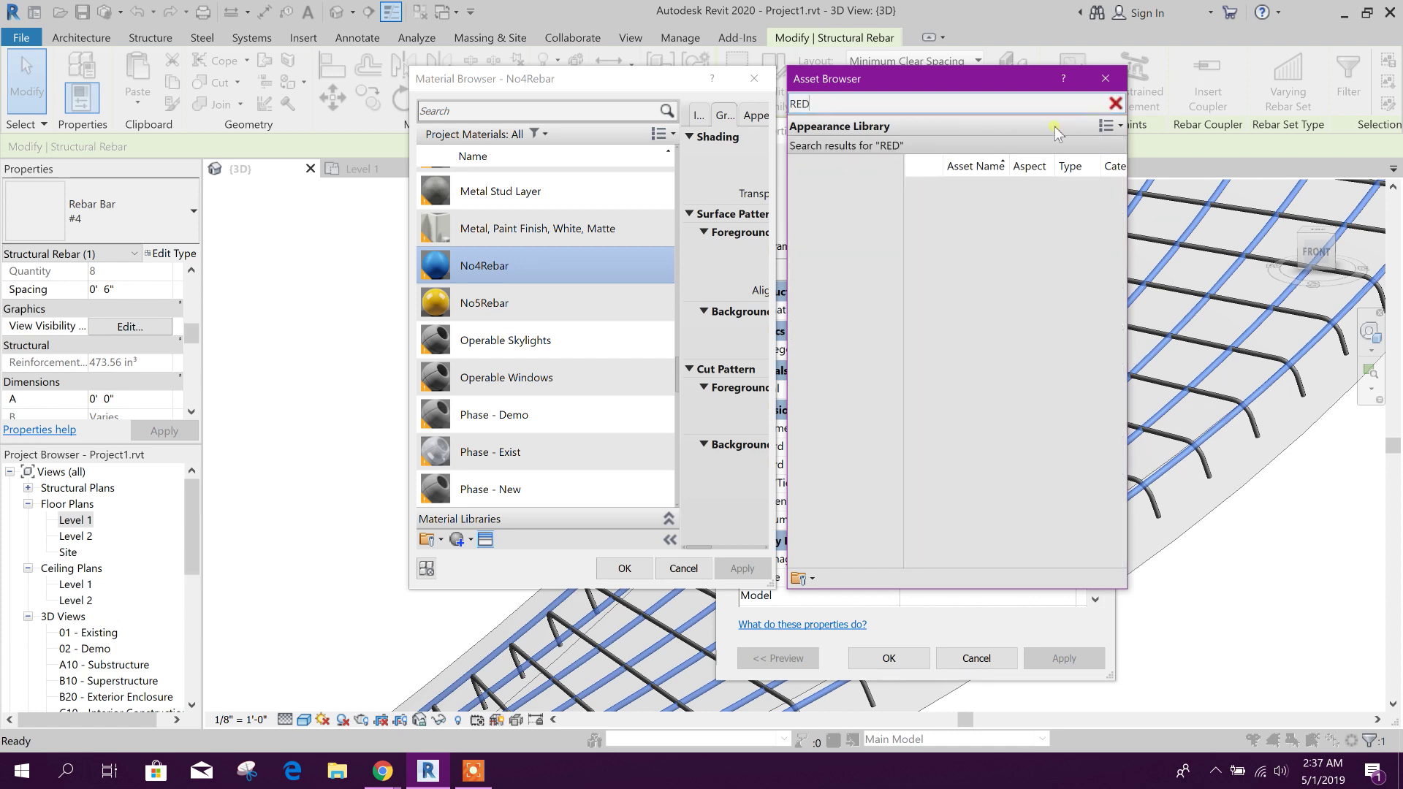
left_click(959, 232)
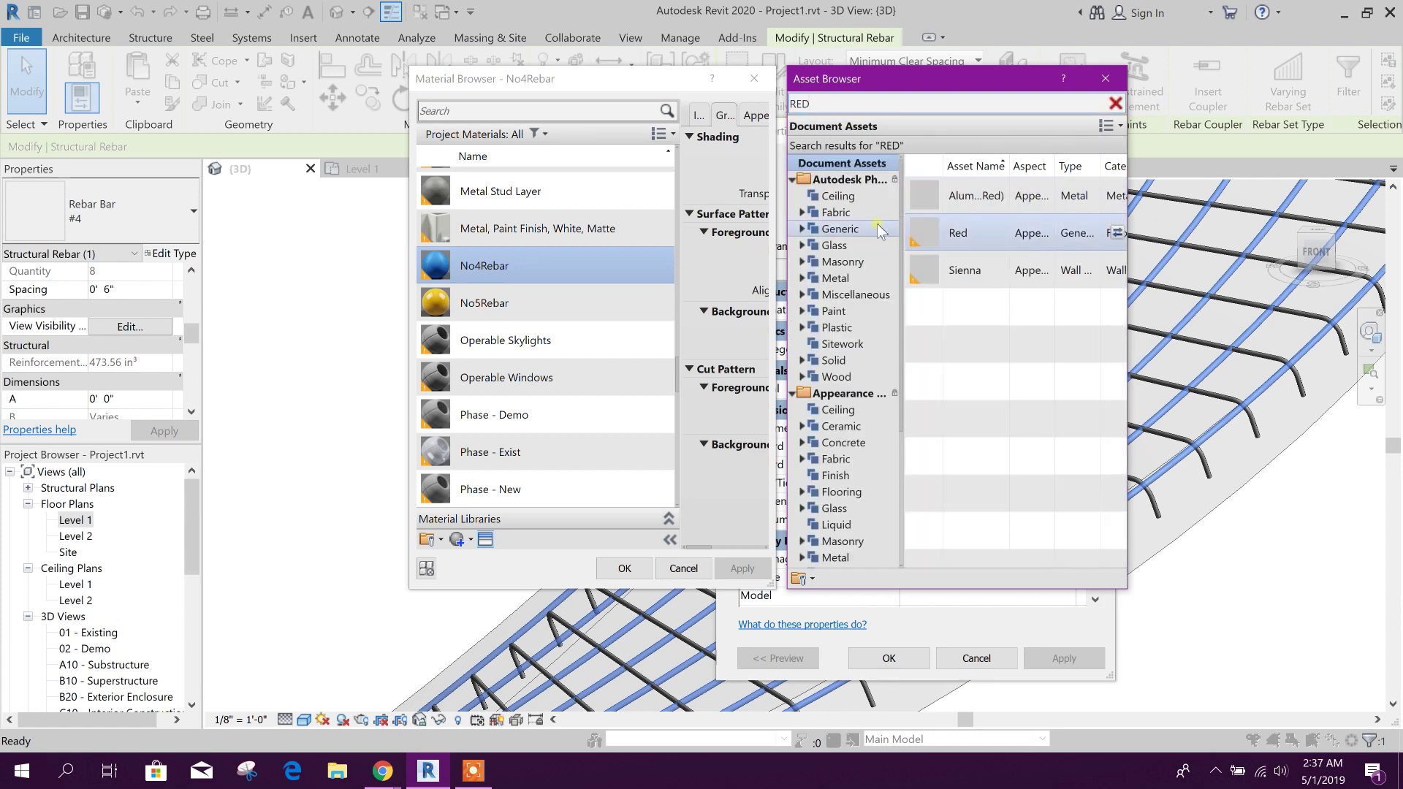
scroll(851, 410, "down", 4)
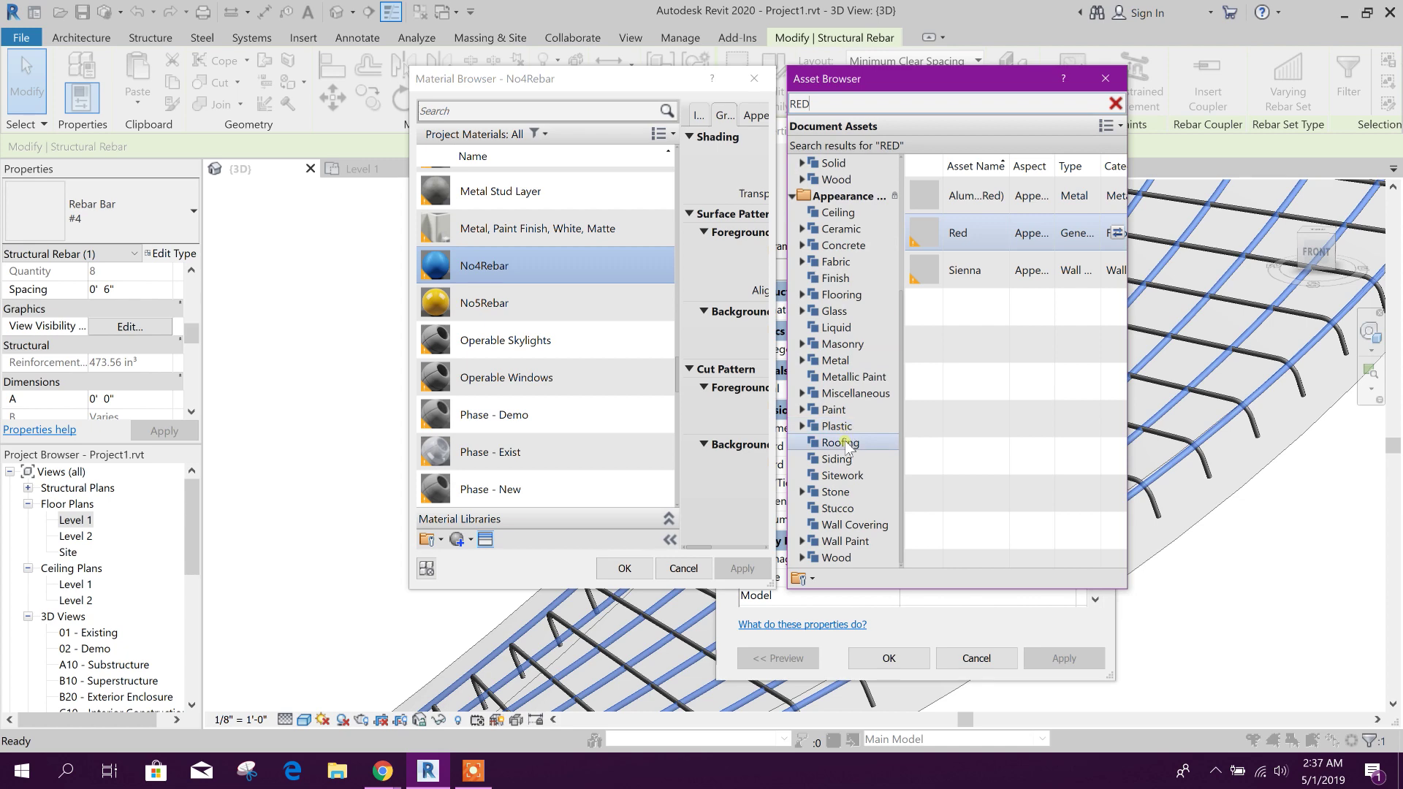
scroll(847, 420, "up", 2)
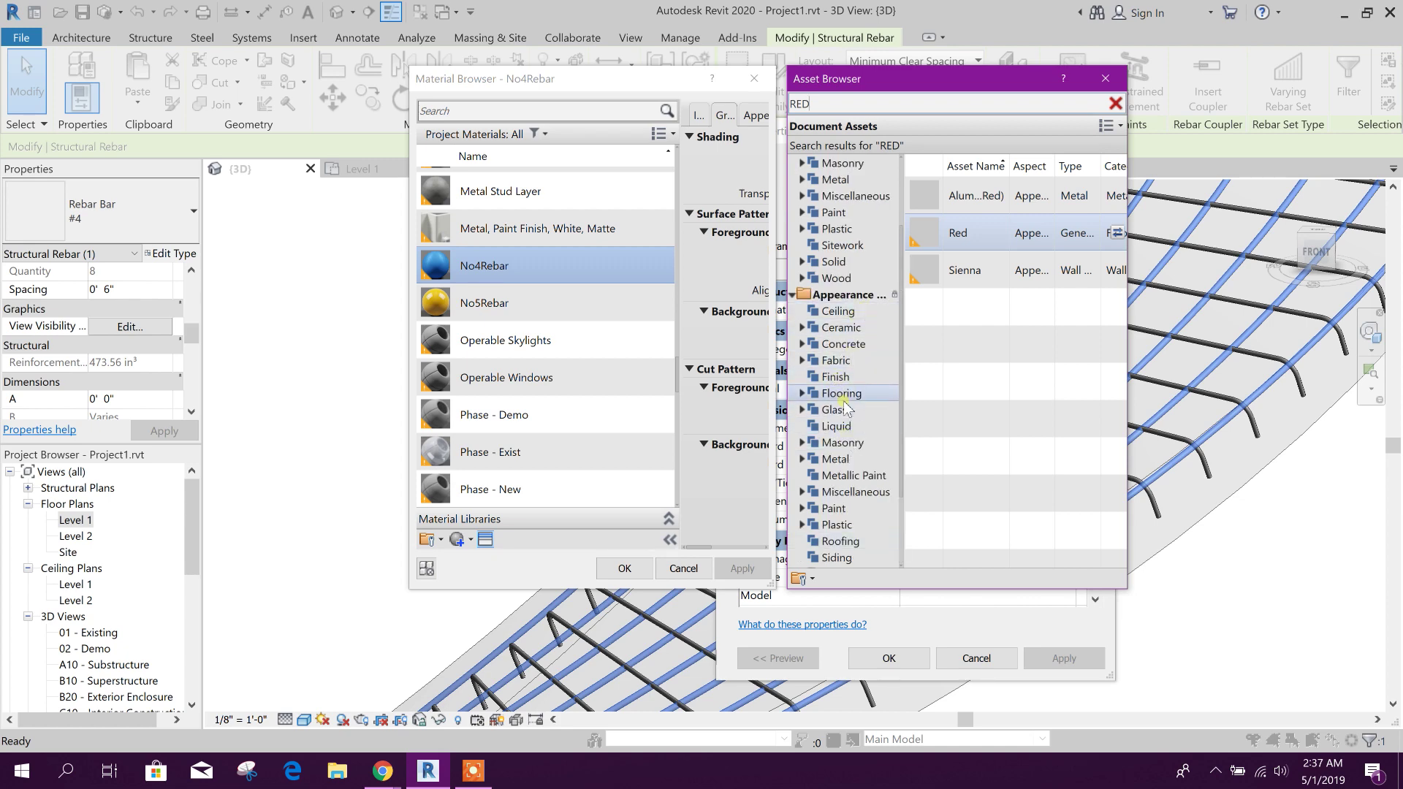
scroll(855, 428, "down", 2)
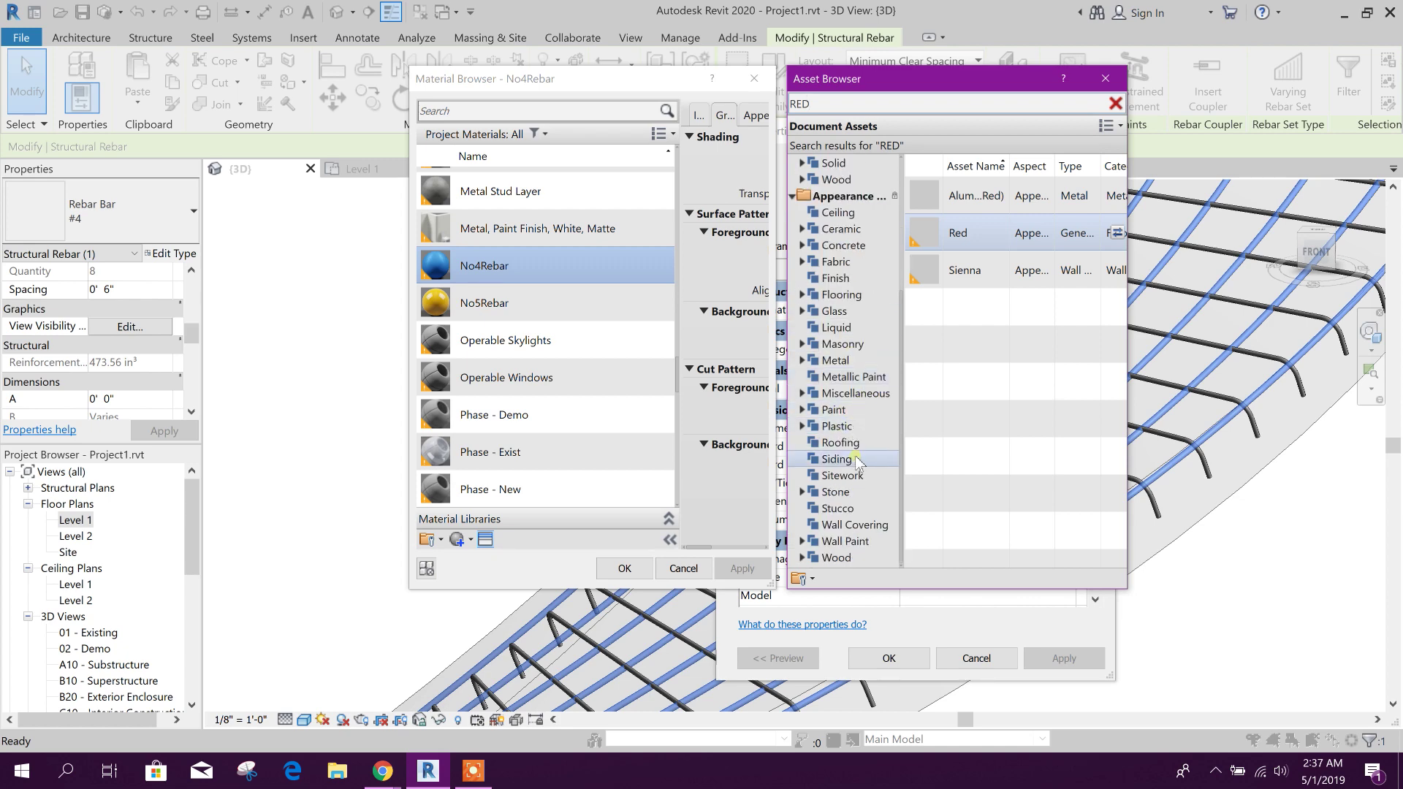
left_click(833, 410)
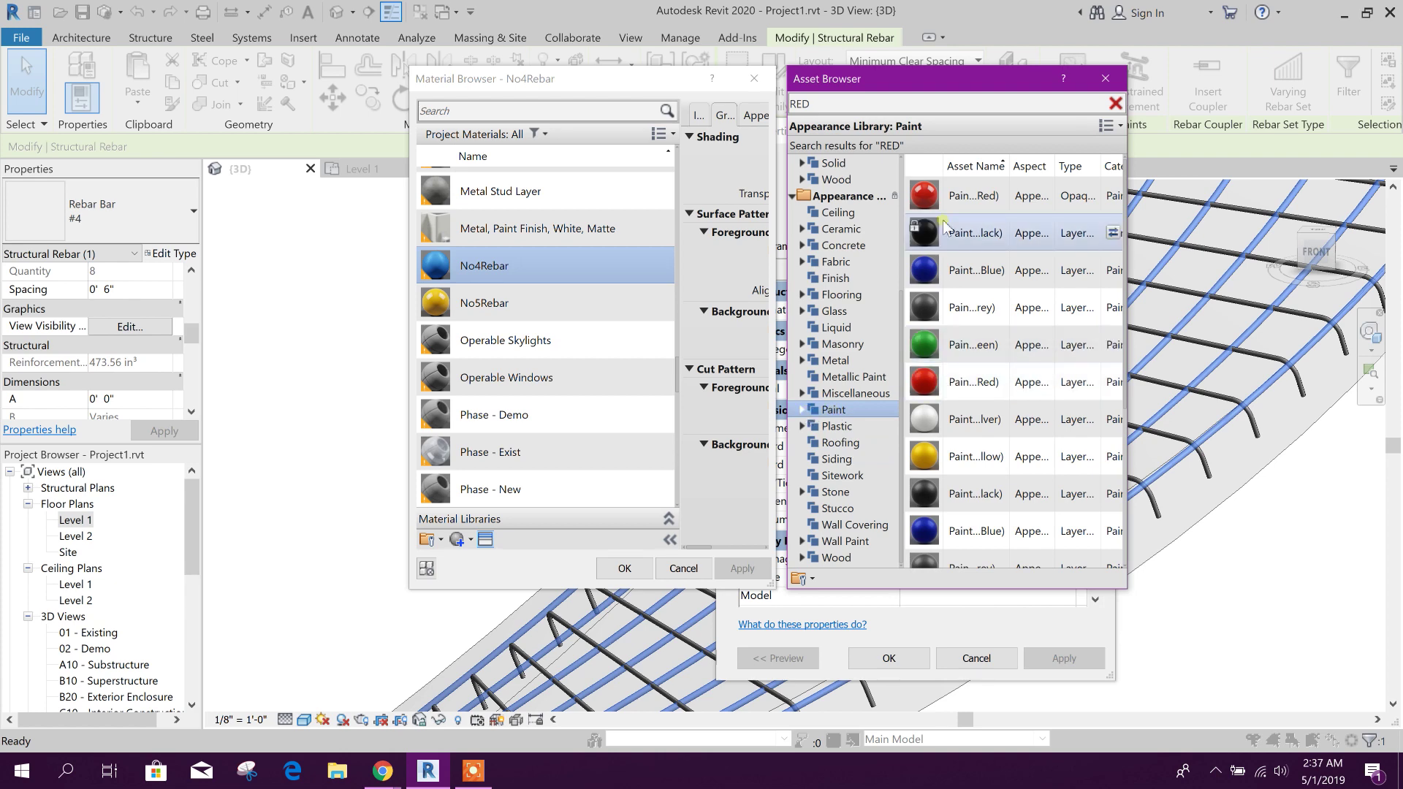
Give the No4Rebar material the red glossy enamel paint appearance.
double_click(927, 199)
left_click(1101, 79)
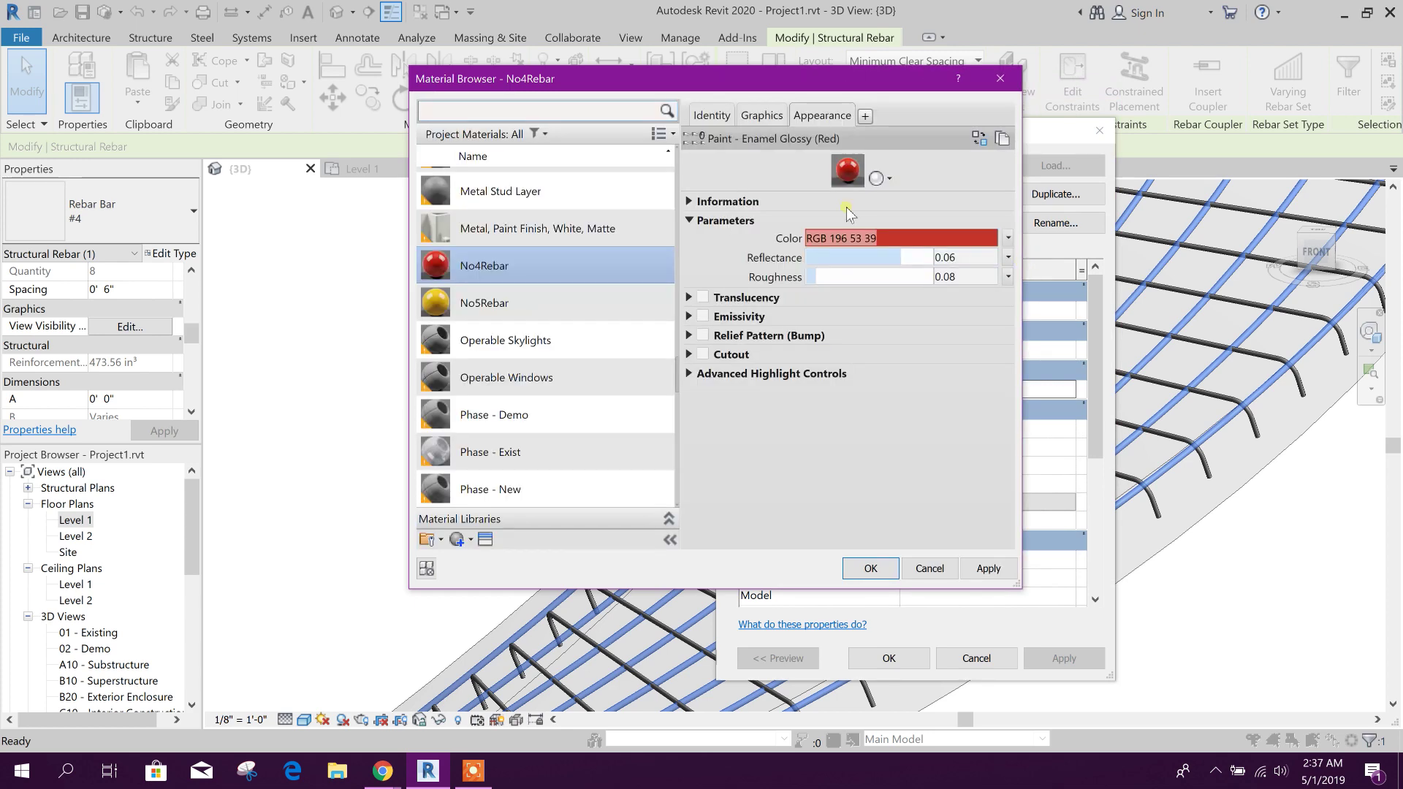
left_click(776, 120)
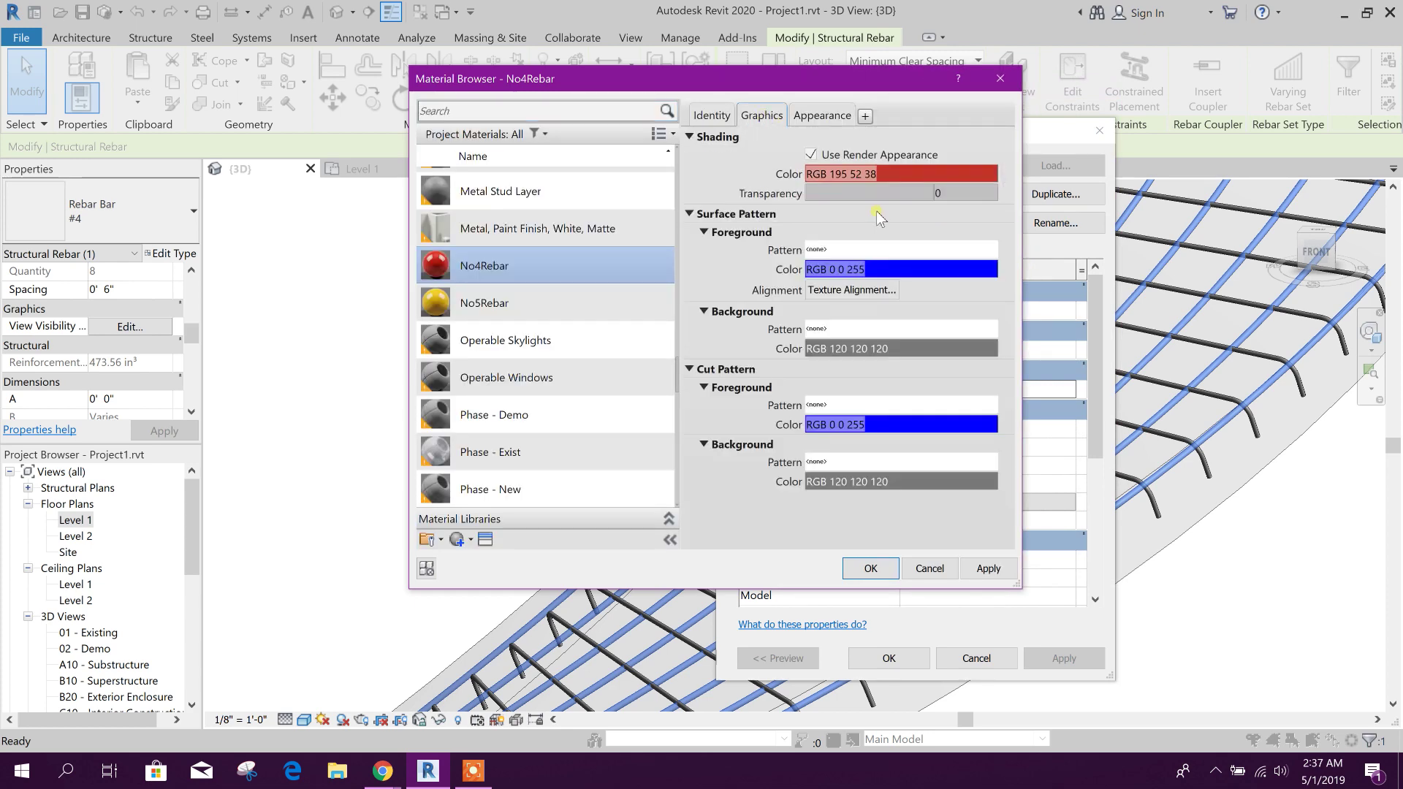
left_click(823, 115)
left_click(764, 117)
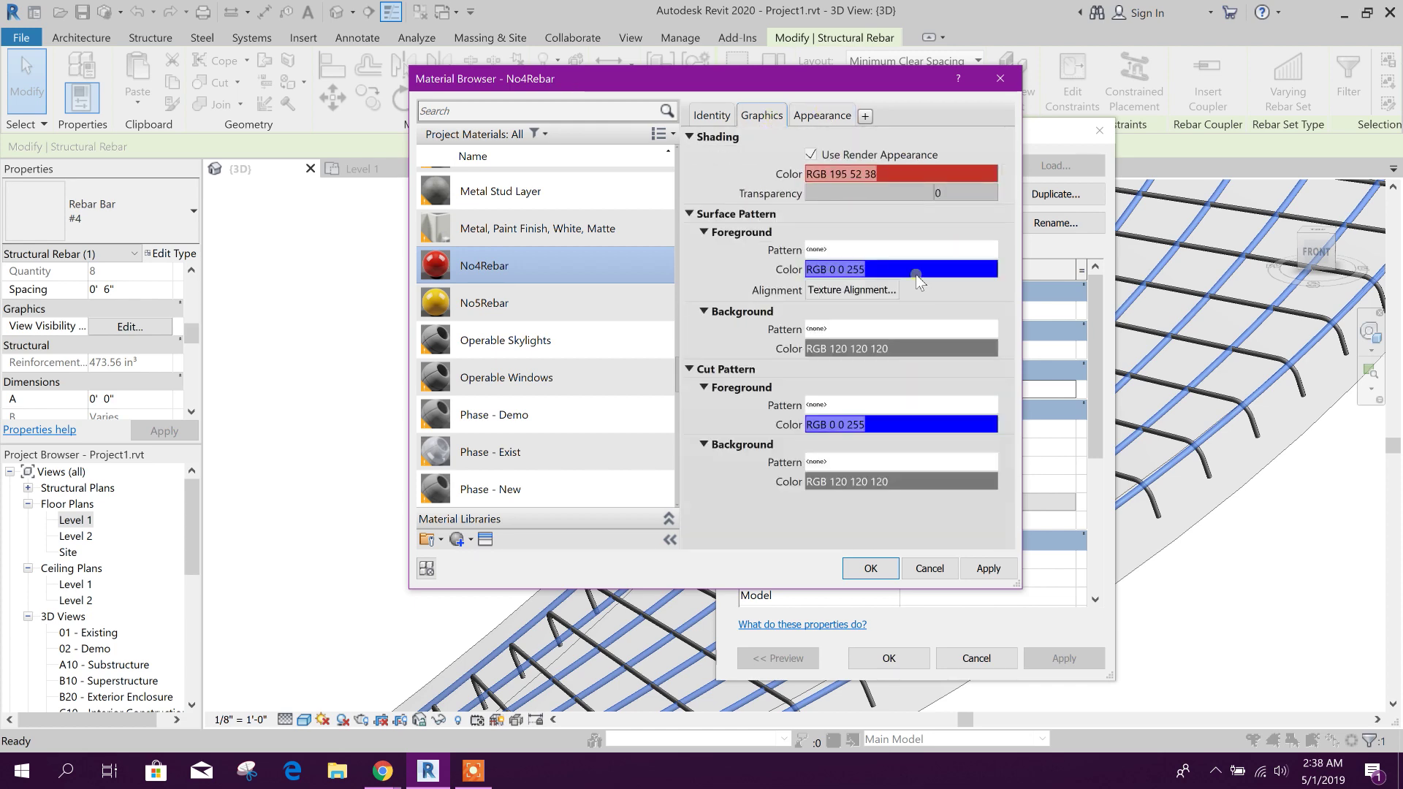
Set surface and cut pattern foreground and background colours to red (RGB 255 0 0).
left_click(833, 269)
left_click(526, 225)
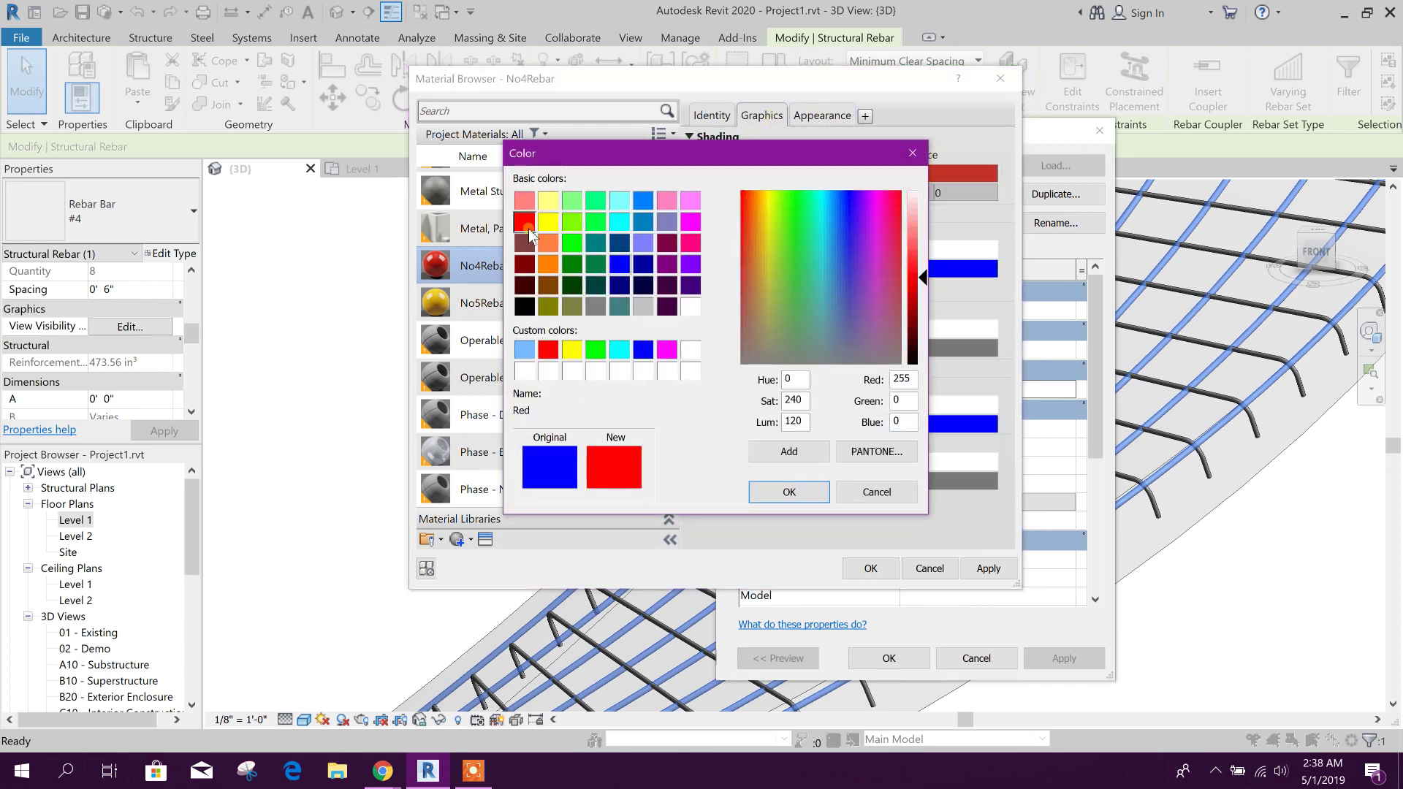
left_click(790, 492)
left_click(896, 348)
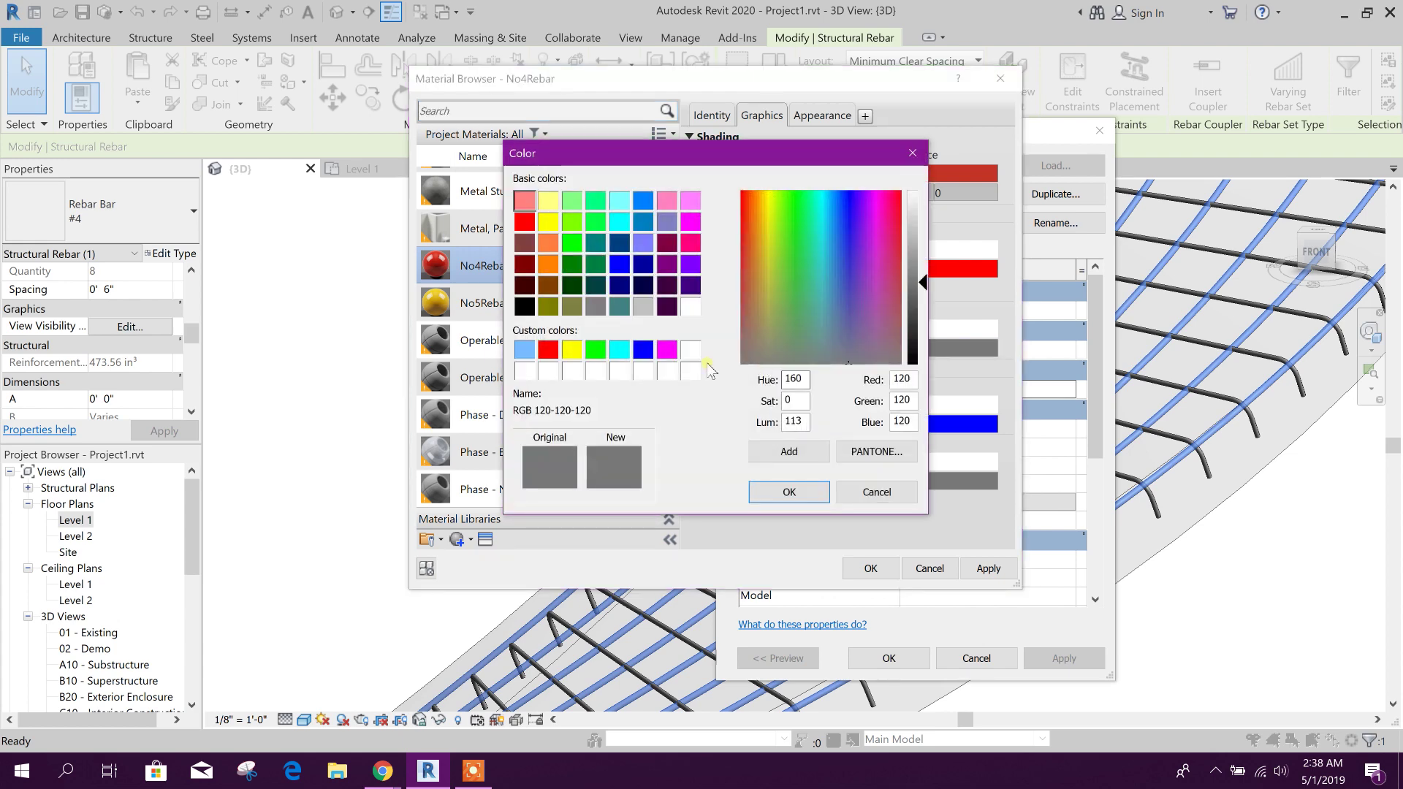
left_click(524, 222)
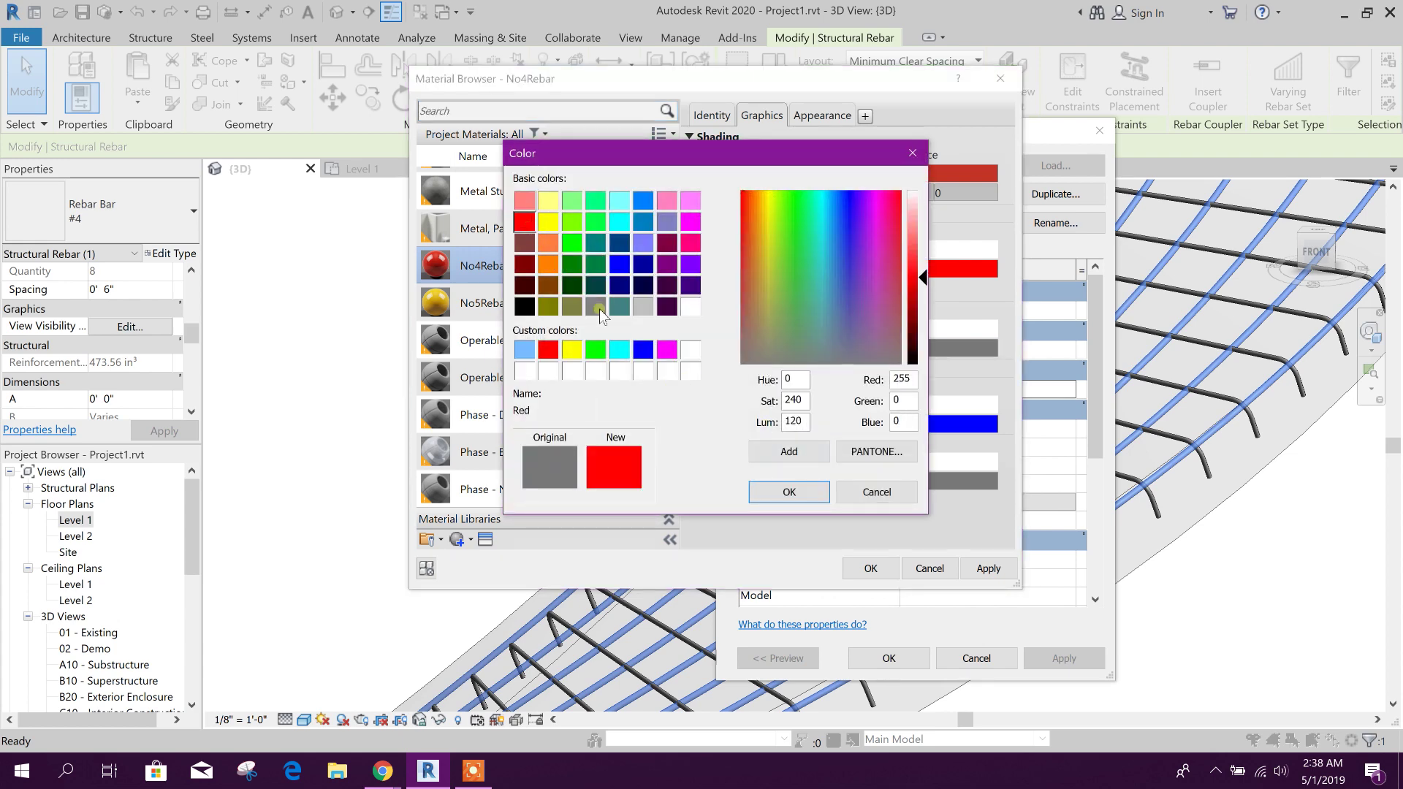
left_click(790, 492)
left_click(957, 424)
left_click(548, 350)
left_click(789, 492)
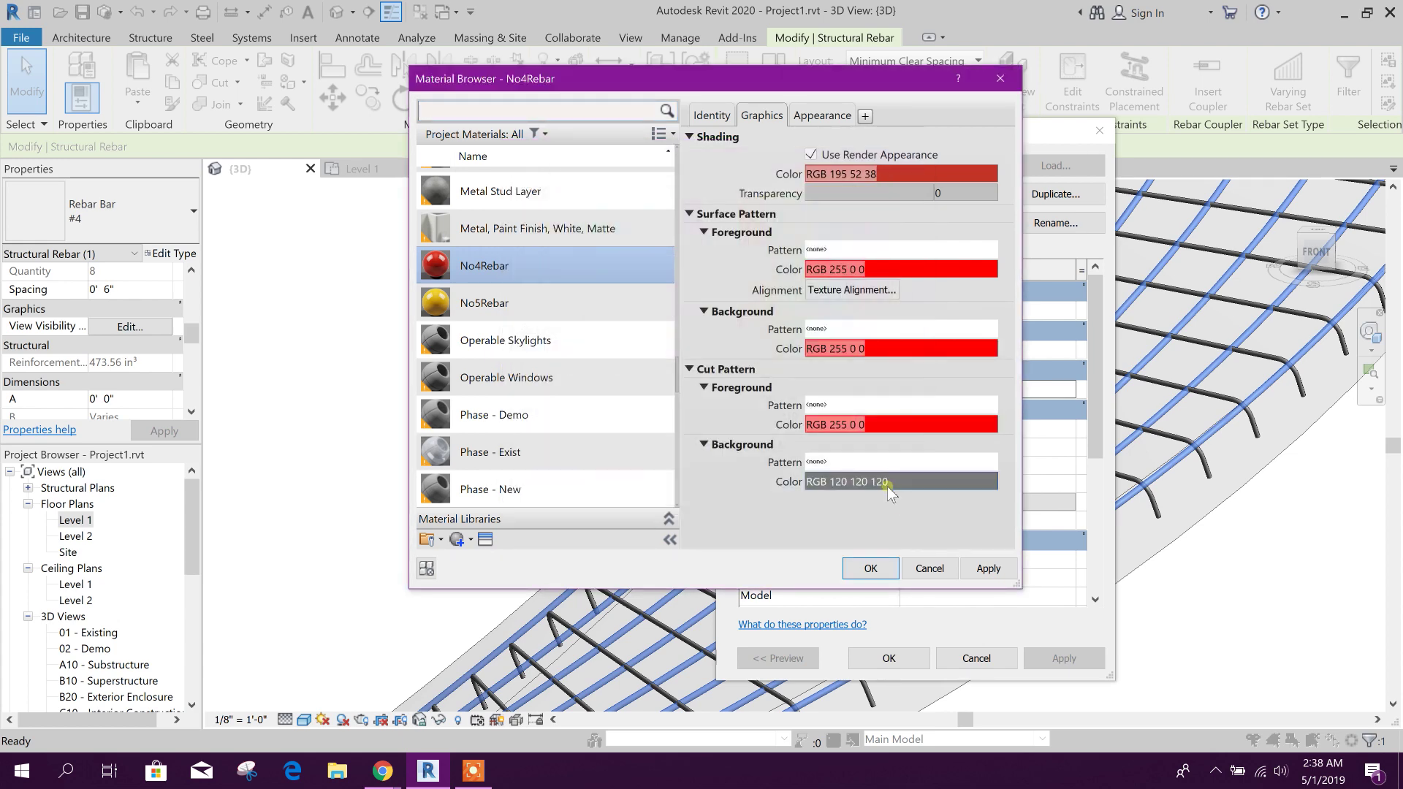
left_click(867, 484)
left_click(549, 350)
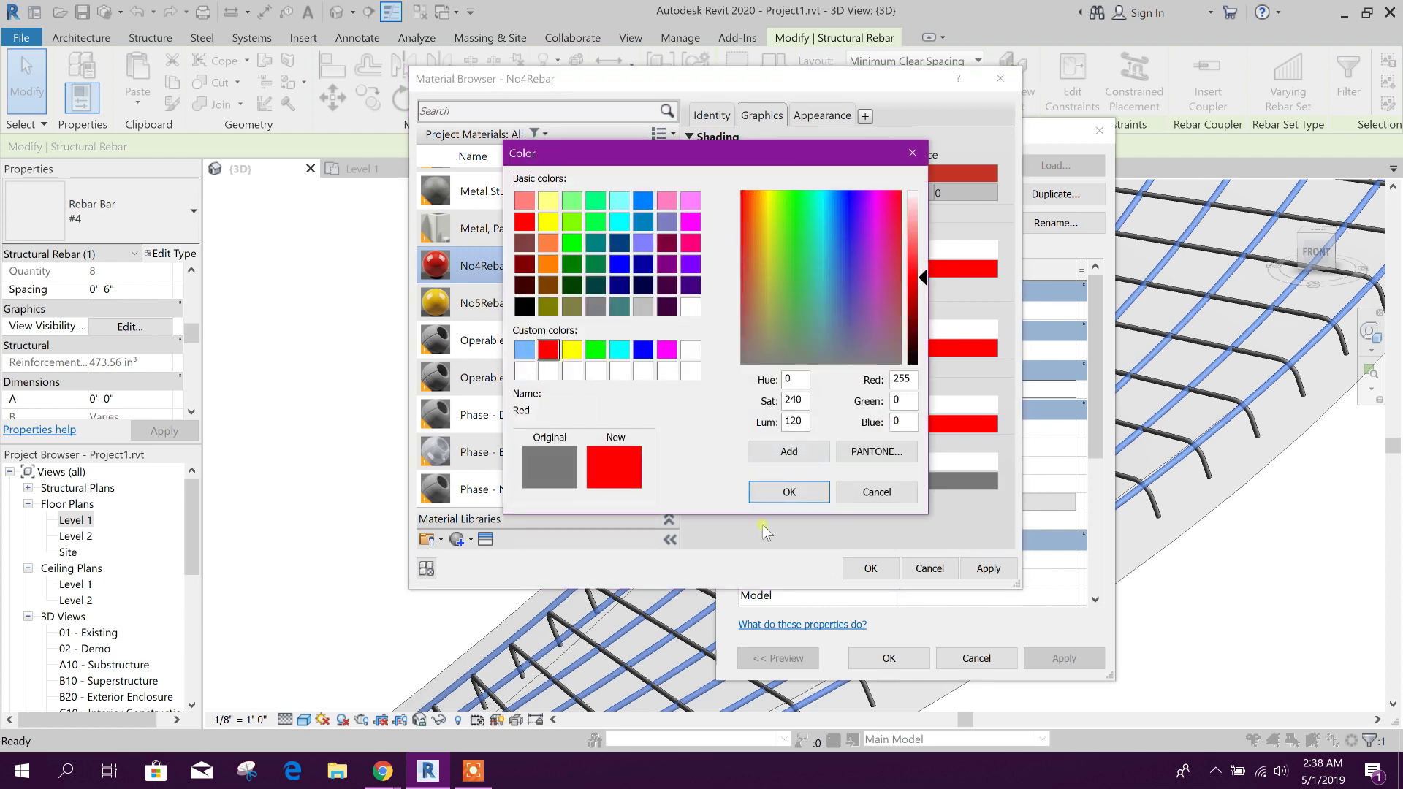
left_click(789, 492)
Accept the red material and apply it to the #4 rebar type.
left_click(870, 568)
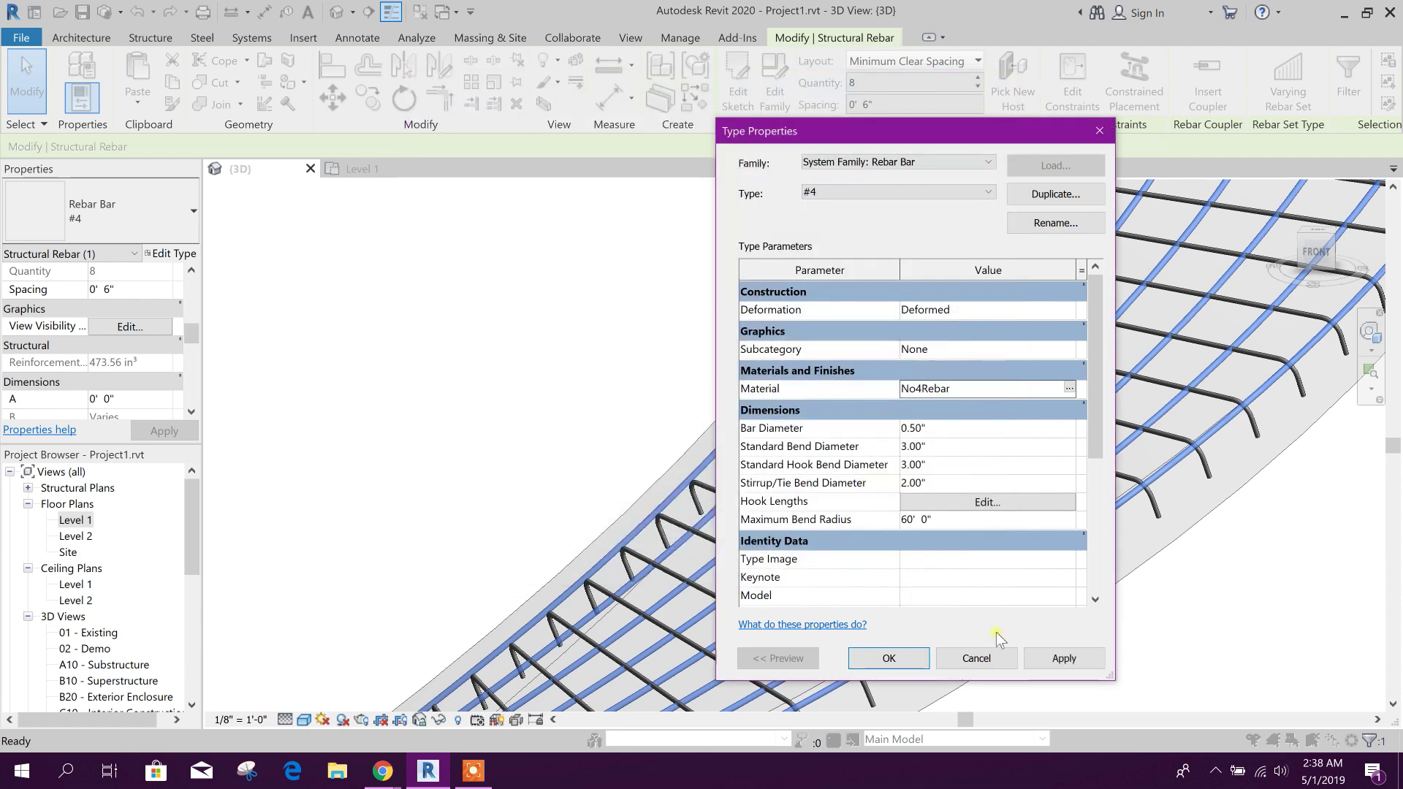
left_click(1064, 659)
left_click(889, 658)
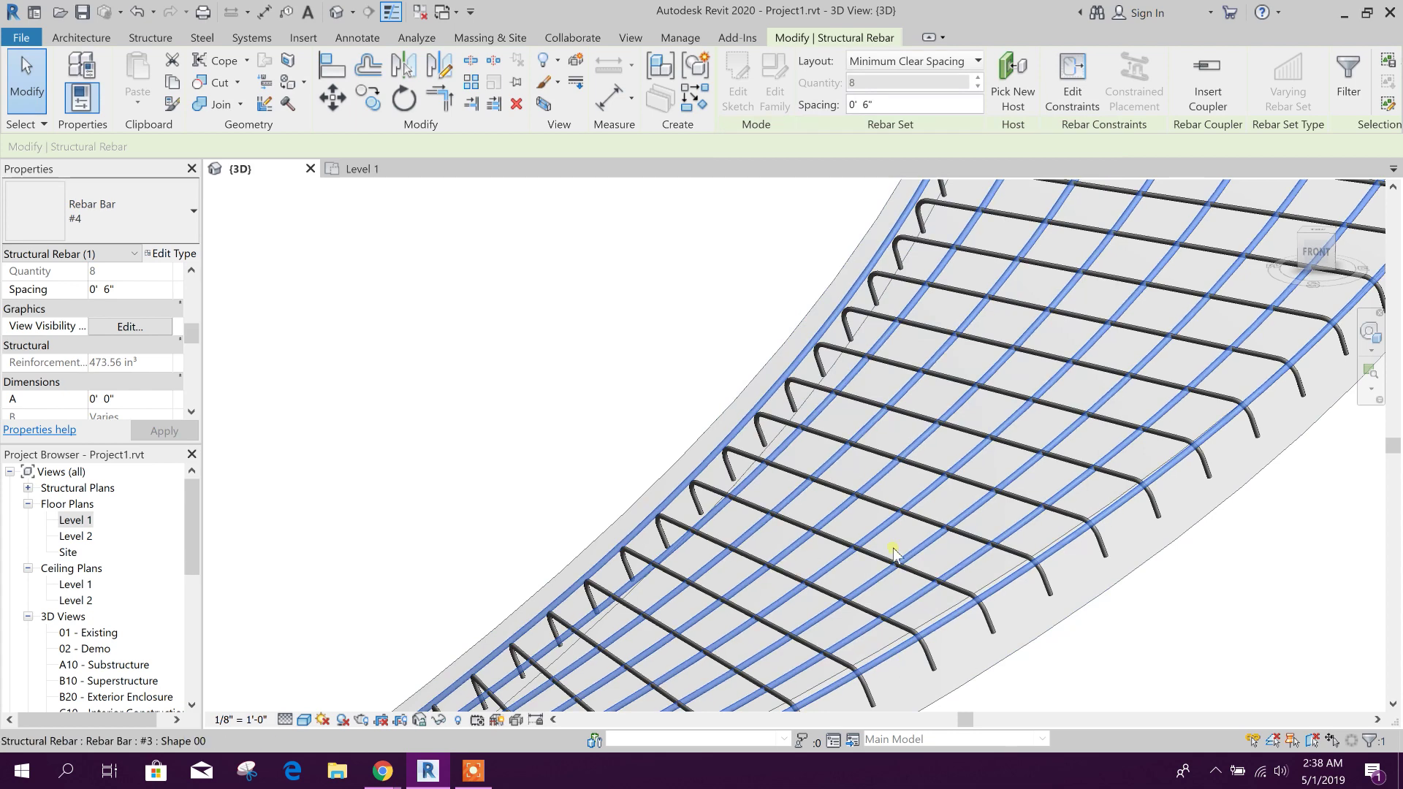
Select the #3 rebar set and edit the material of its bar type.
left_click(627, 353)
middle_click_drag(797, 427, 1073, 423, "shift")
middle_click_drag(1009, 585, 944, 506, "shift")
left_click(944, 506)
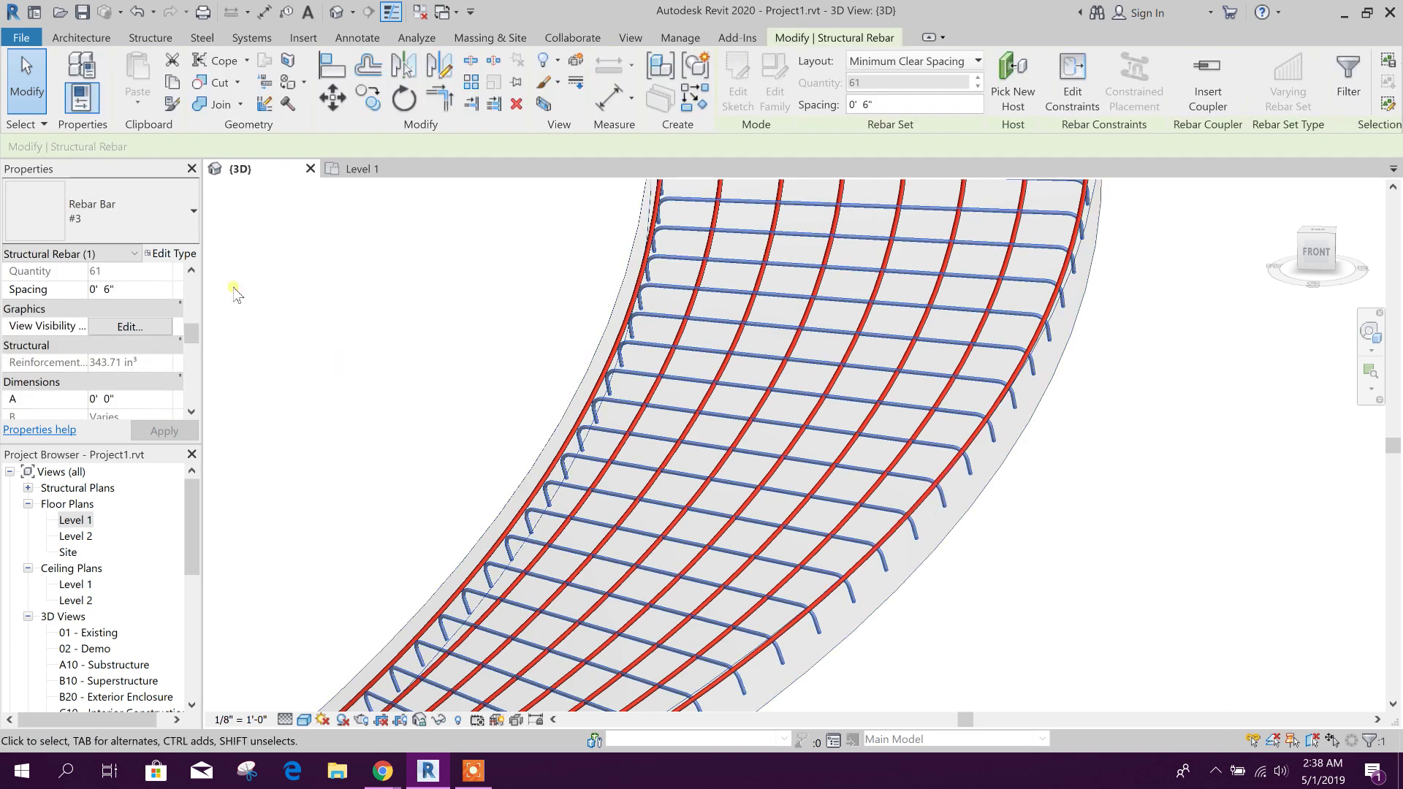
left_click(172, 254)
left_click(1037, 389)
left_click(1068, 389)
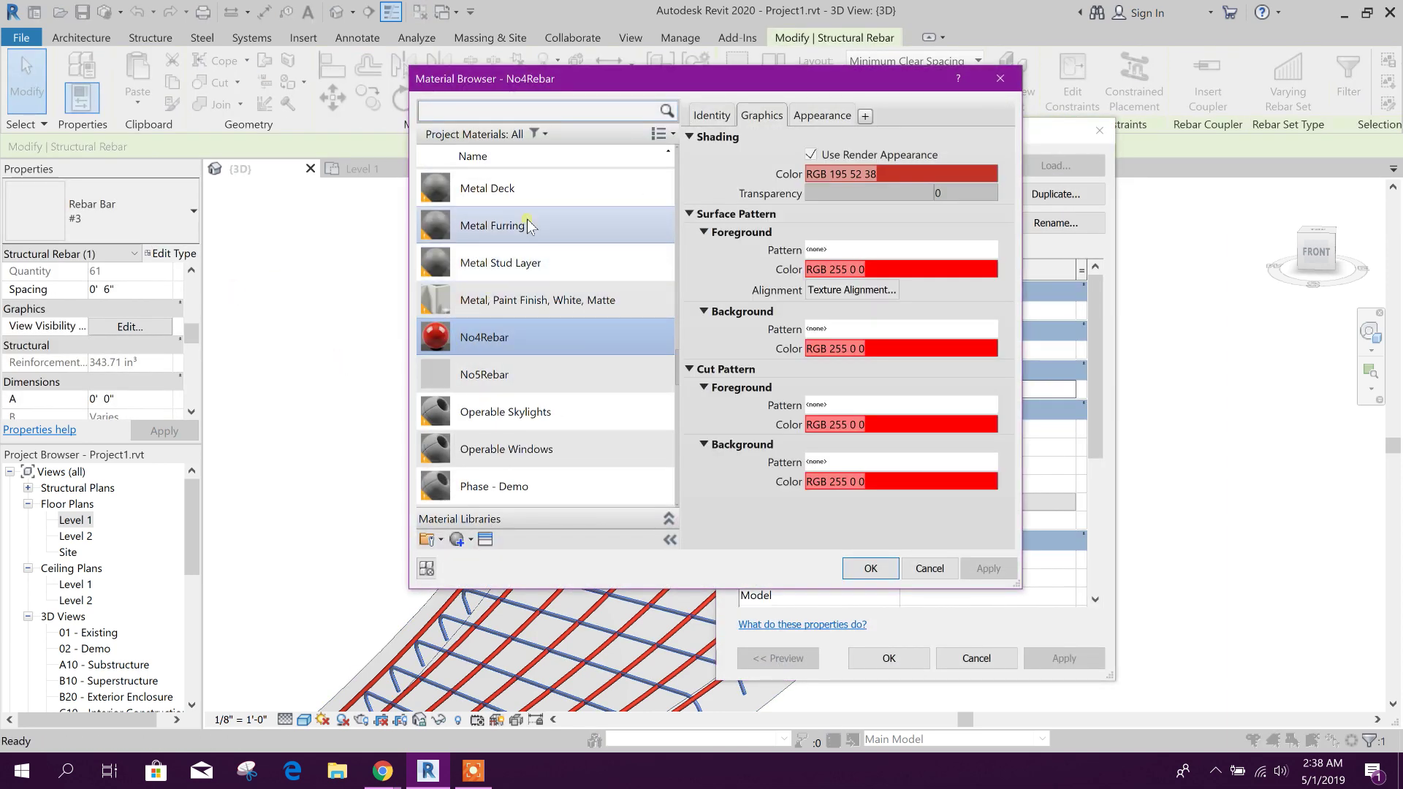
Create a new blank material and rename it NO3BAR.
scroll(527, 292, "up", 1)
scroll(521, 380, "down", 1)
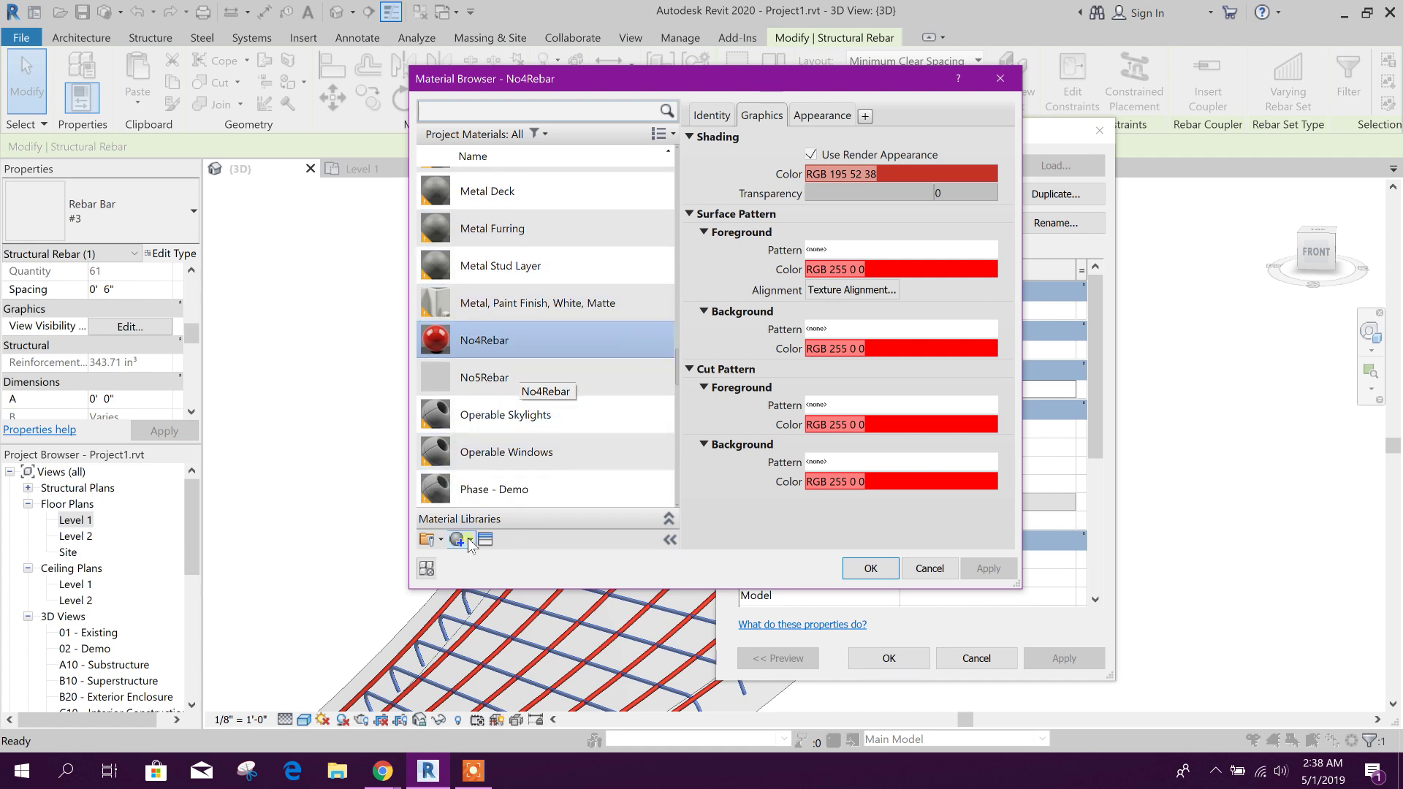
left_click(470, 540)
left_click(526, 543)
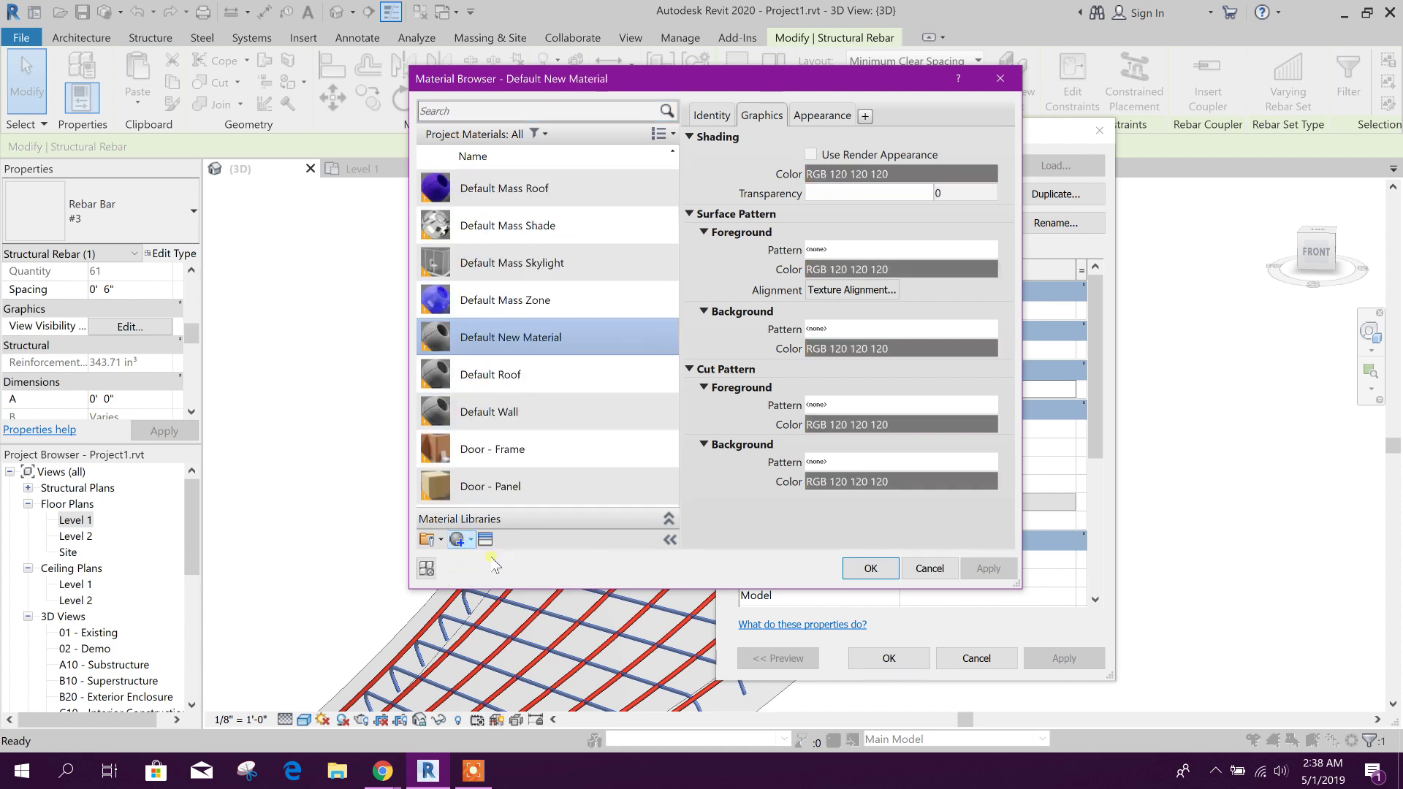
right_click(500, 338)
left_click(550, 377)
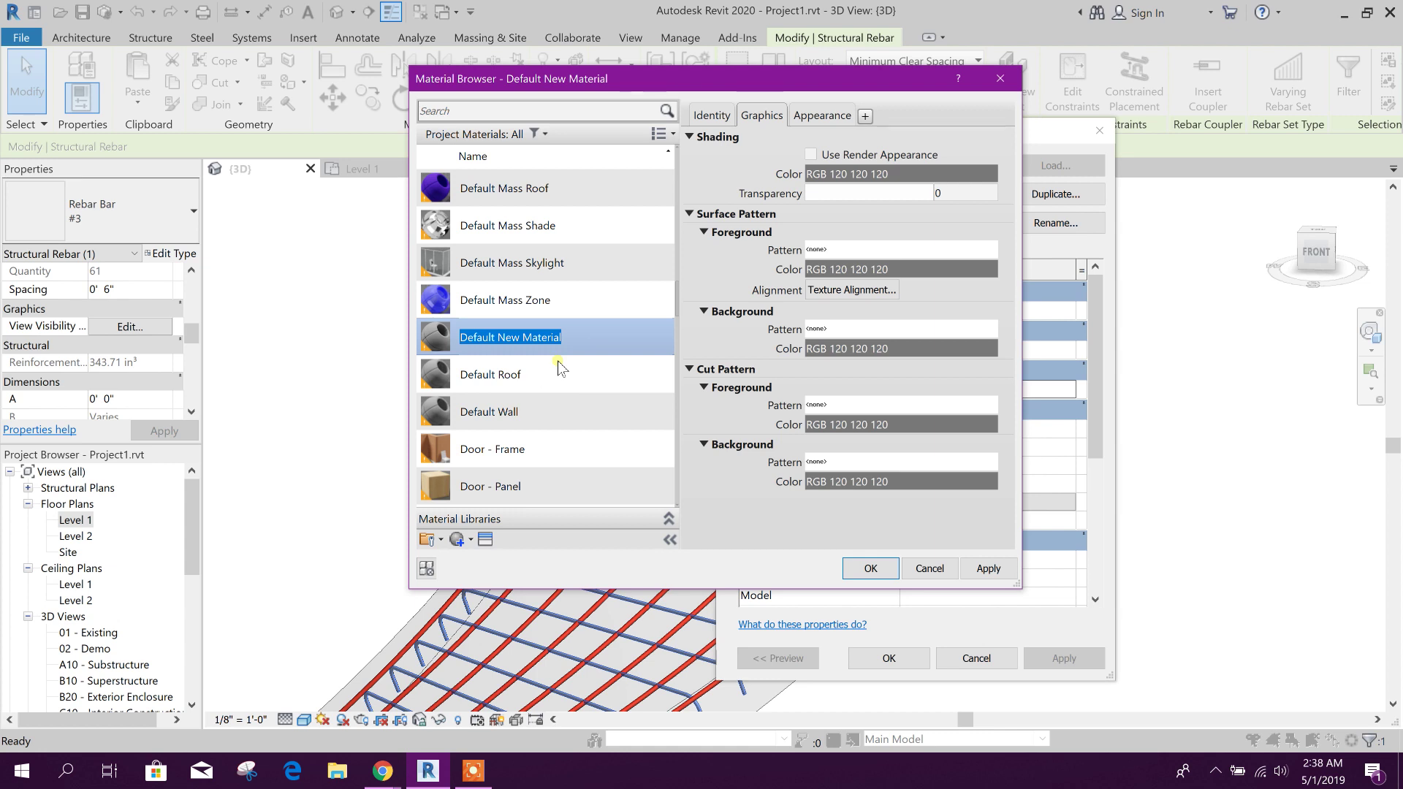
type("NO3BAR")
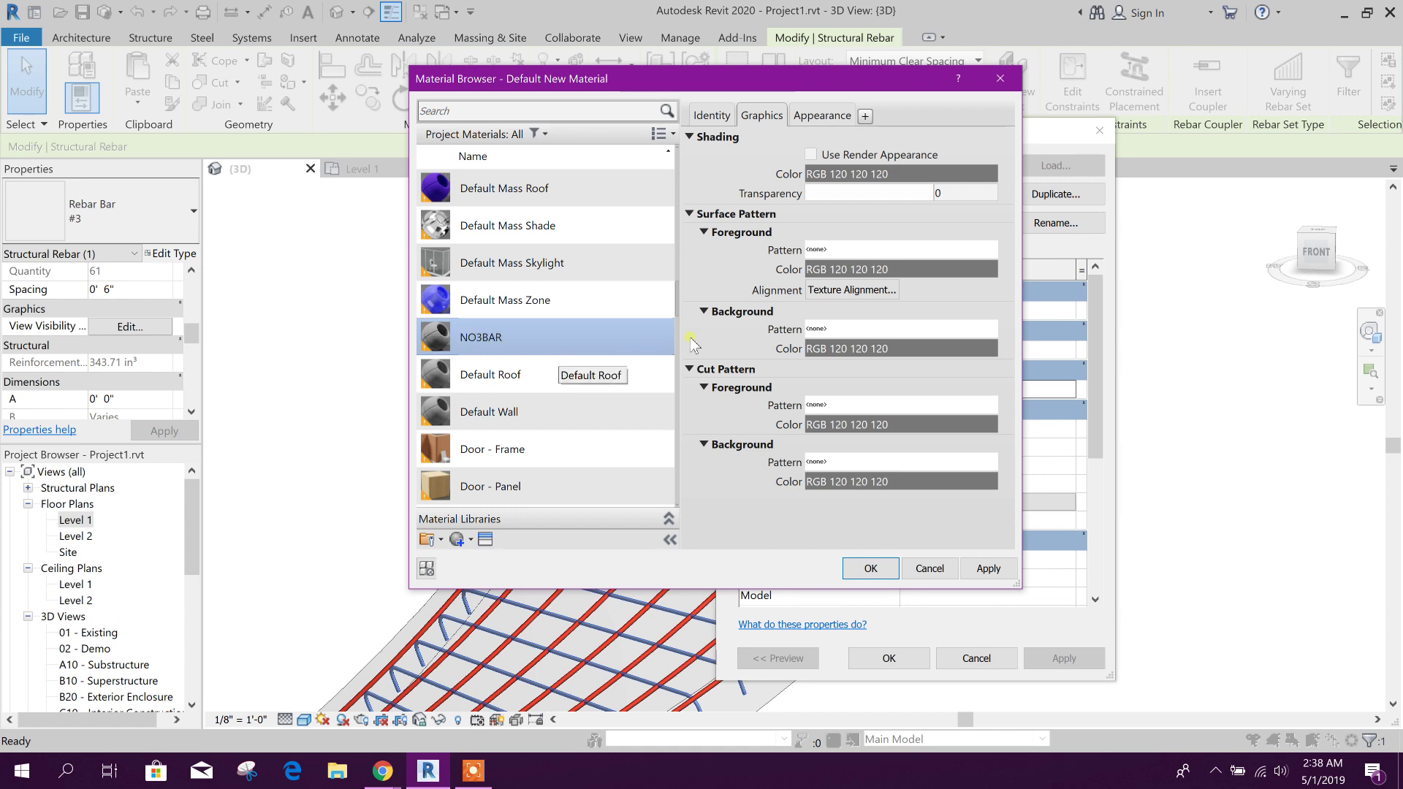
Give NO3BAR the green Paint - Enamel Glossy appearance found by searching GREEN.
left_click(486, 539)
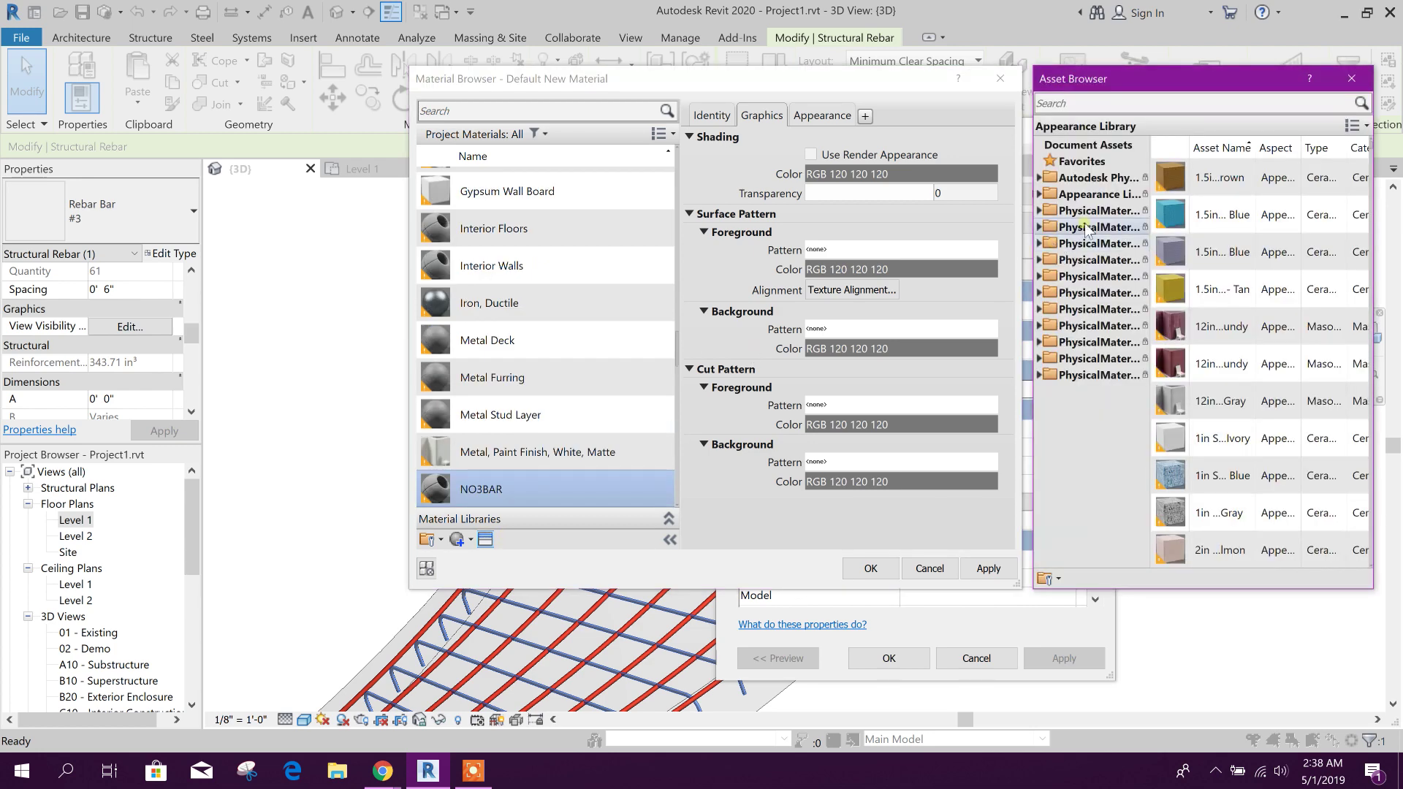
left_click(1082, 106)
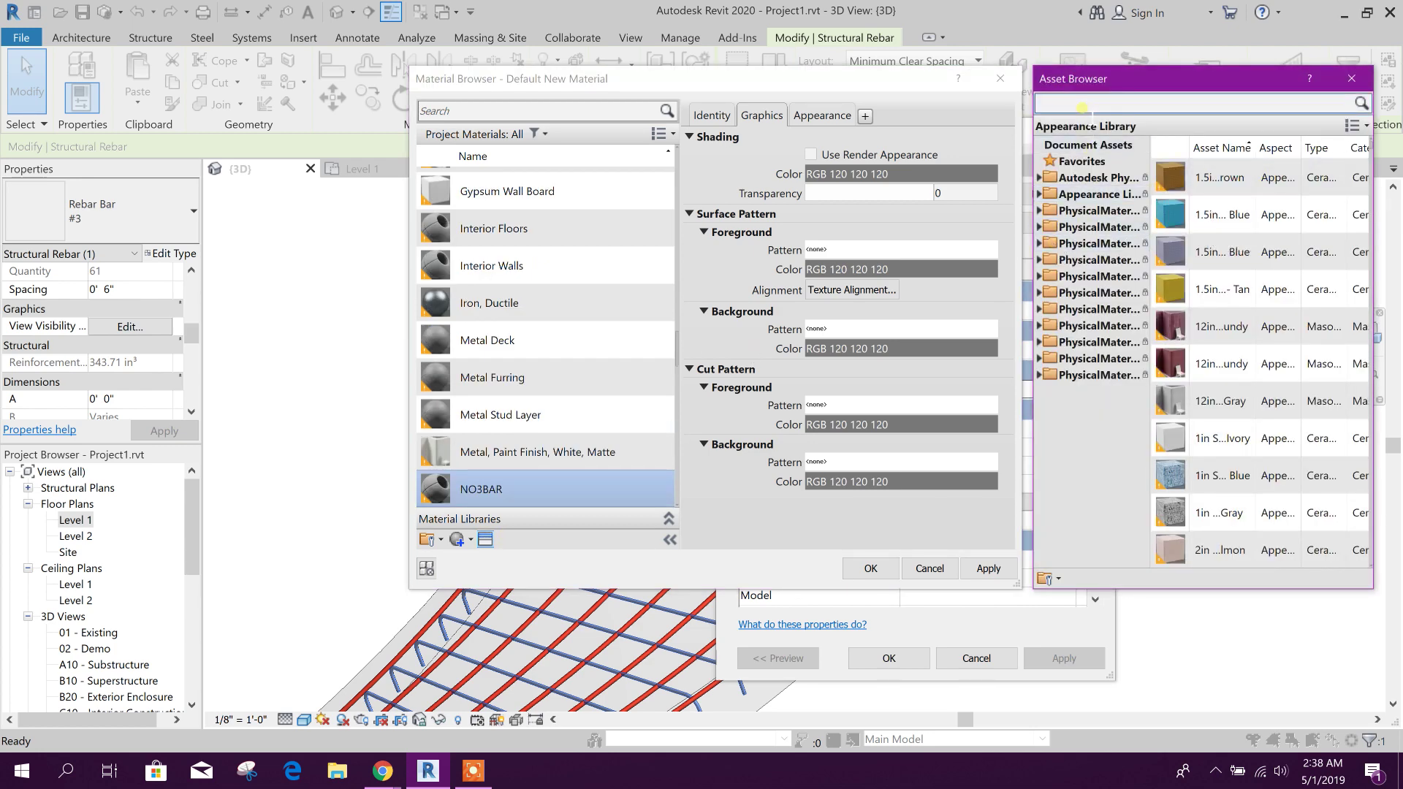
type("GREE")
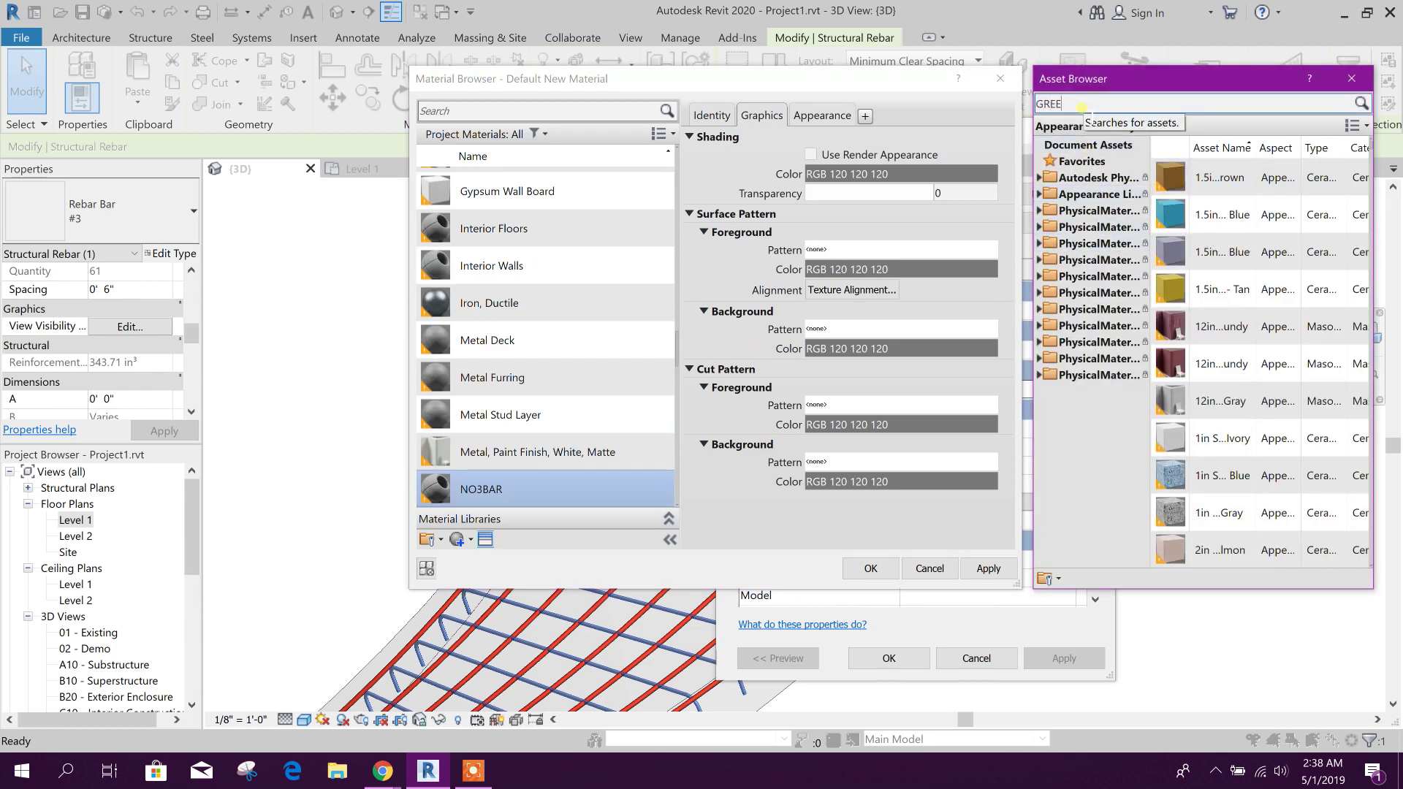
type("N")
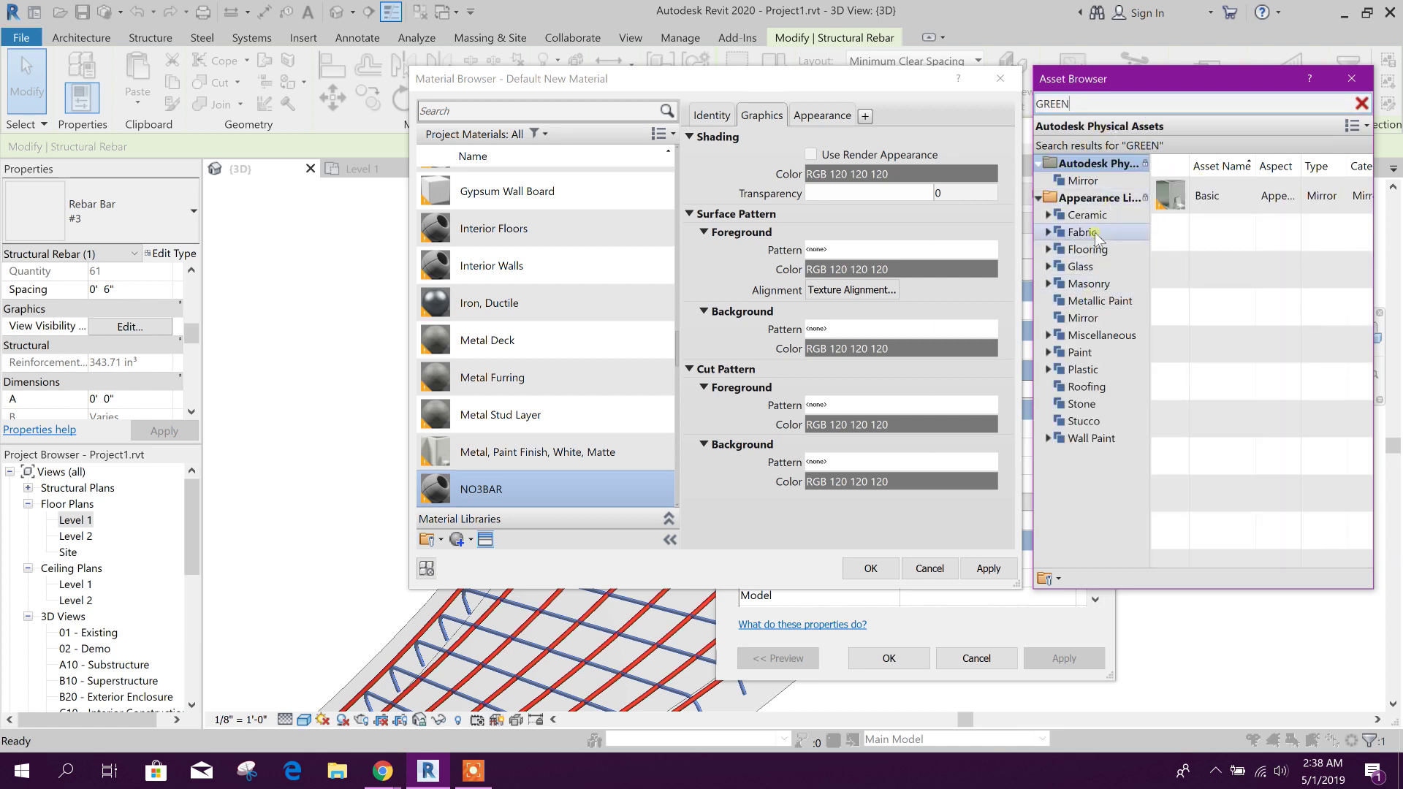
left_click(1102, 352)
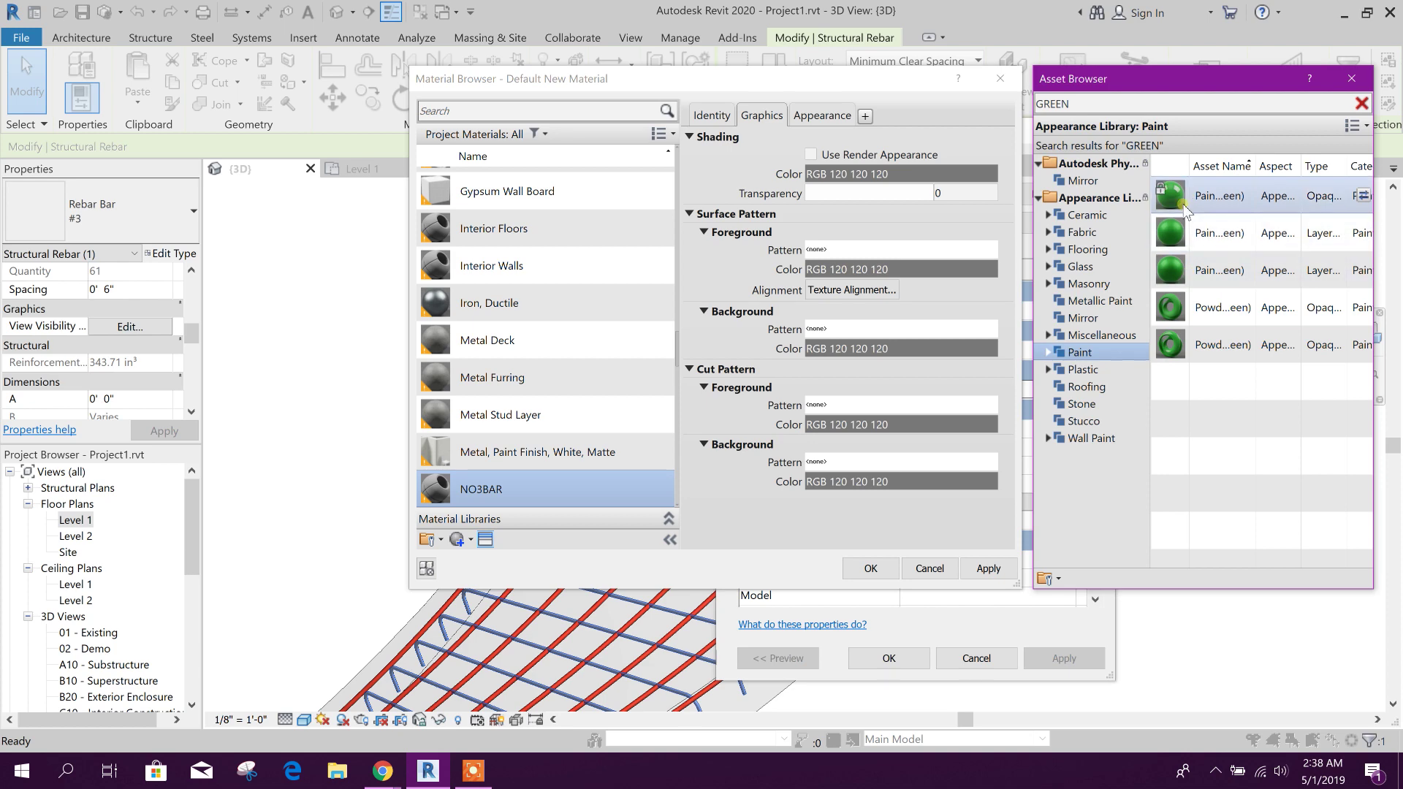
double_click(1184, 203)
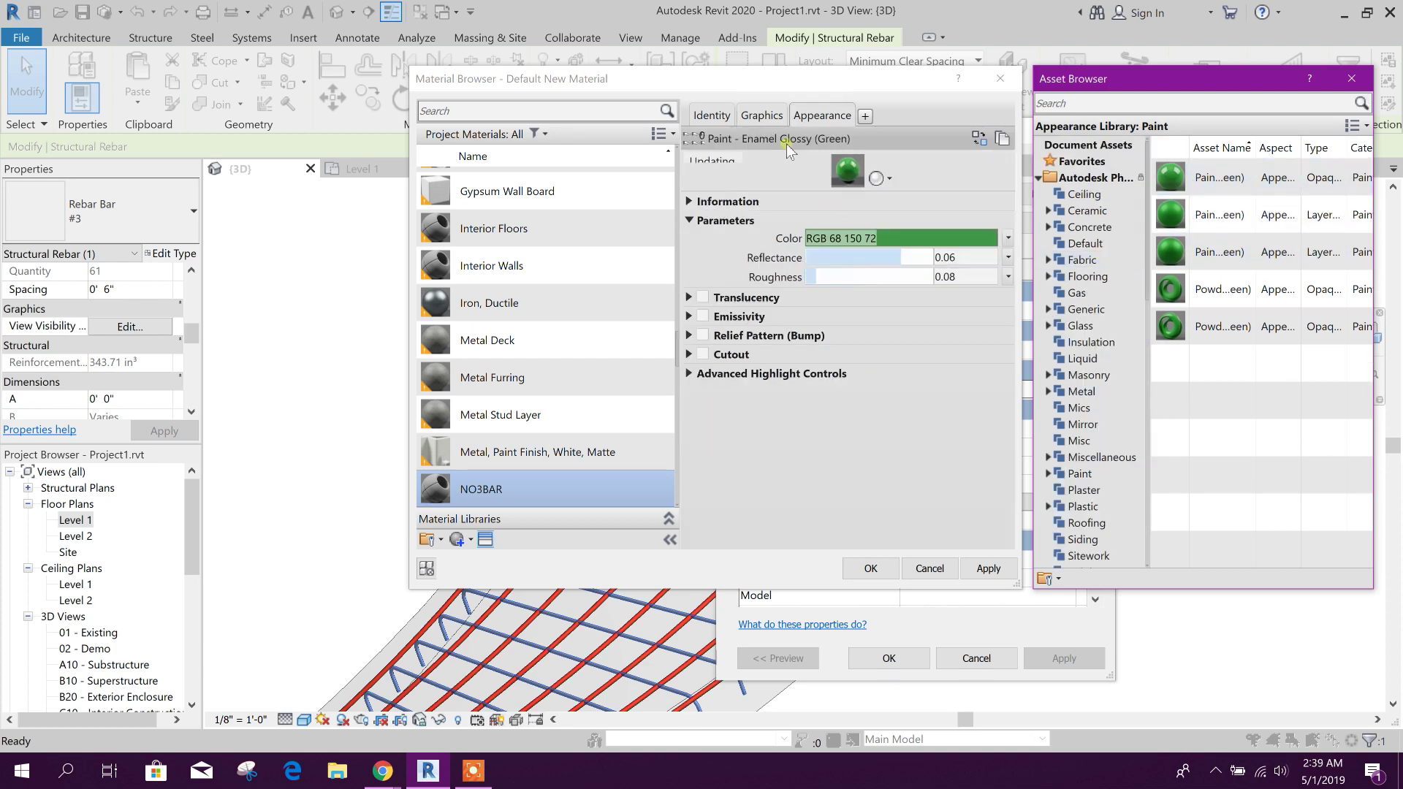
left_click(768, 117)
Turn on Use Render Appearance and set surface pattern foreground and background to RGB 0 128 0.
left_click(810, 155)
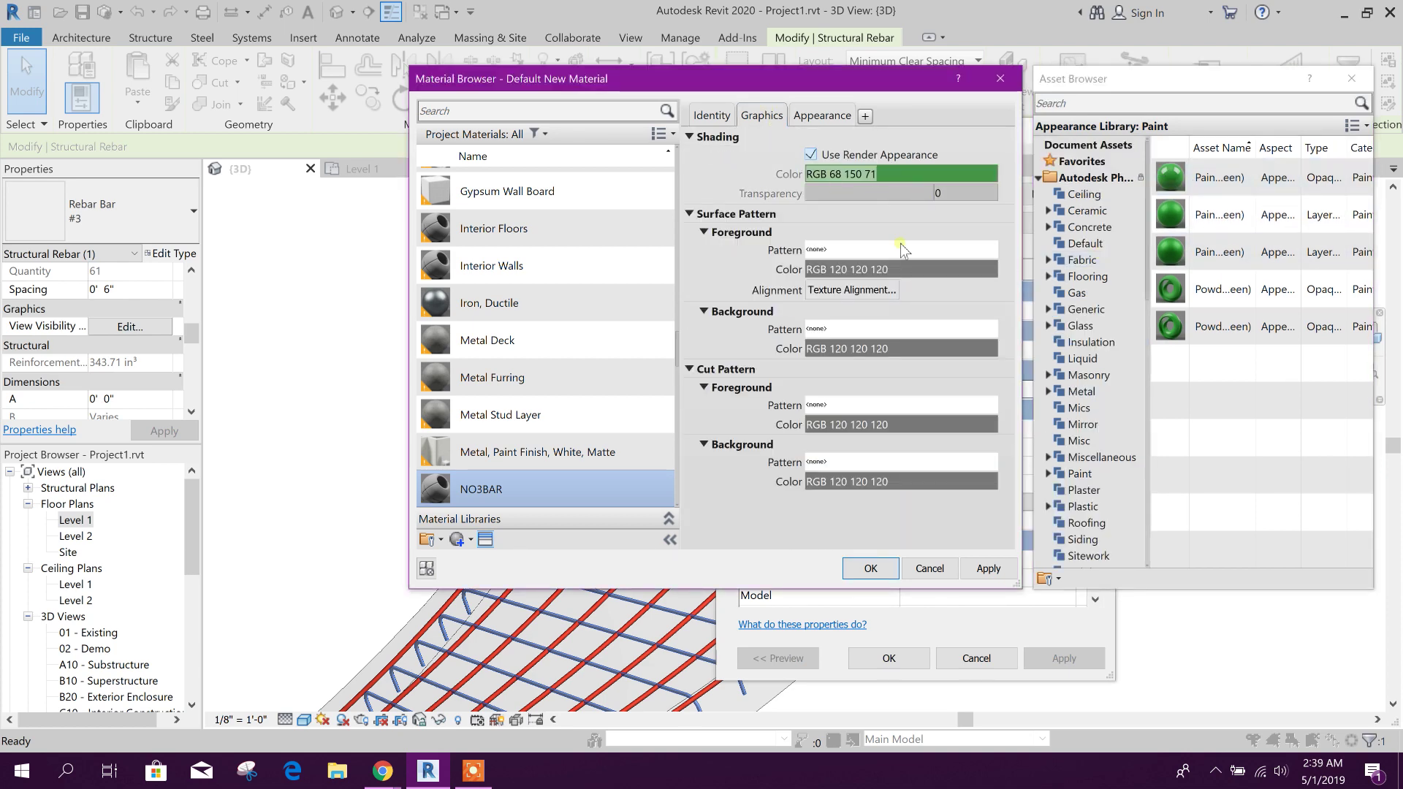
left_click(874, 269)
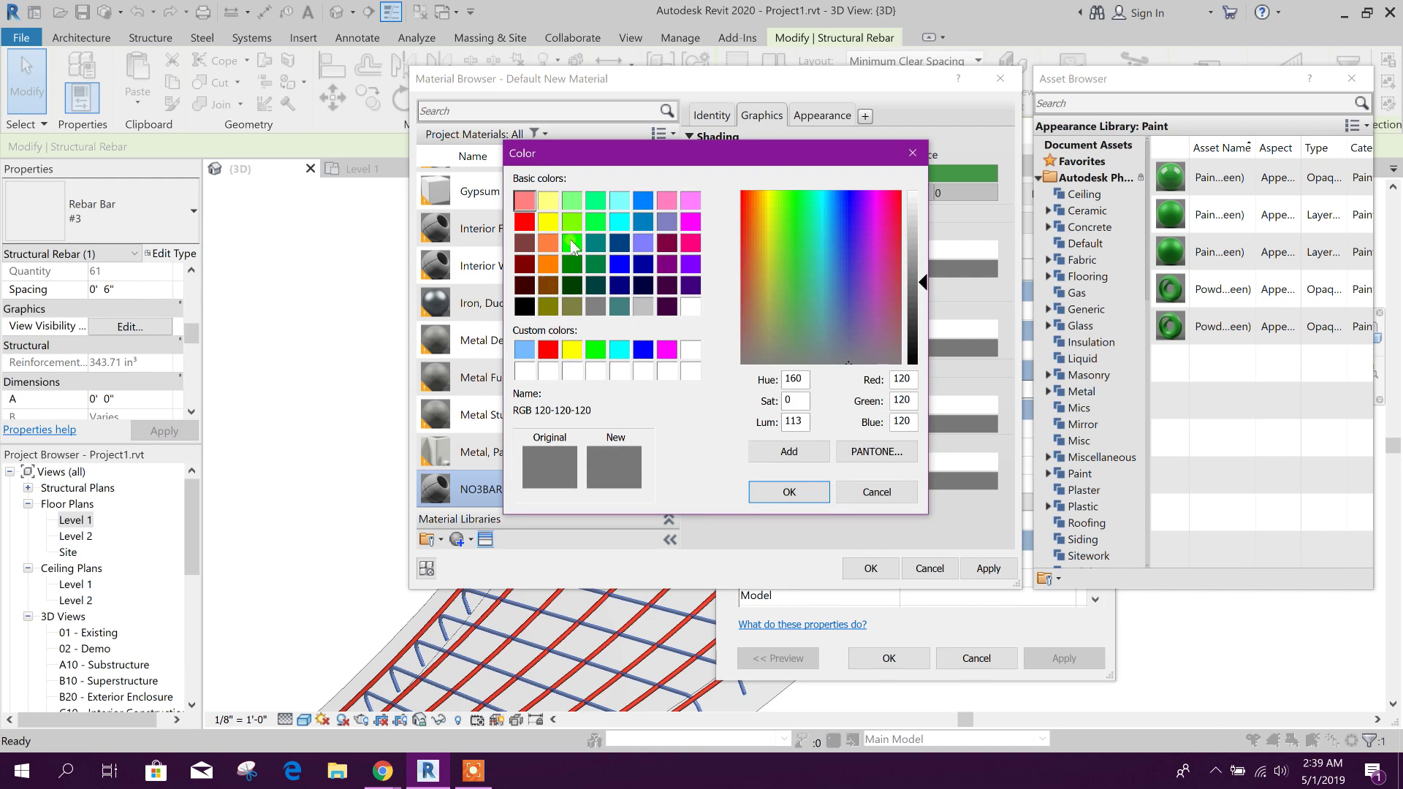
left_click(600, 351)
left_click(789, 491)
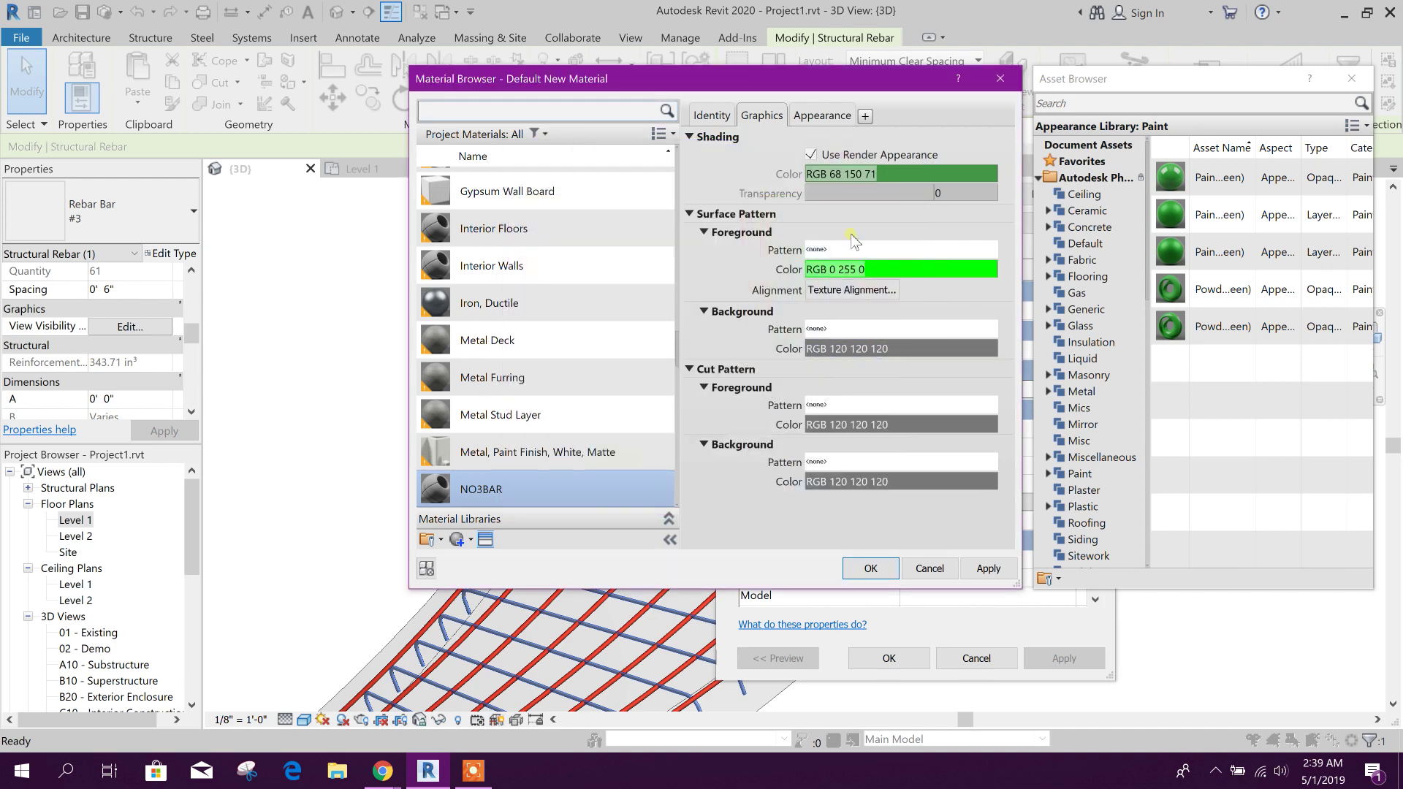
left_click(907, 270)
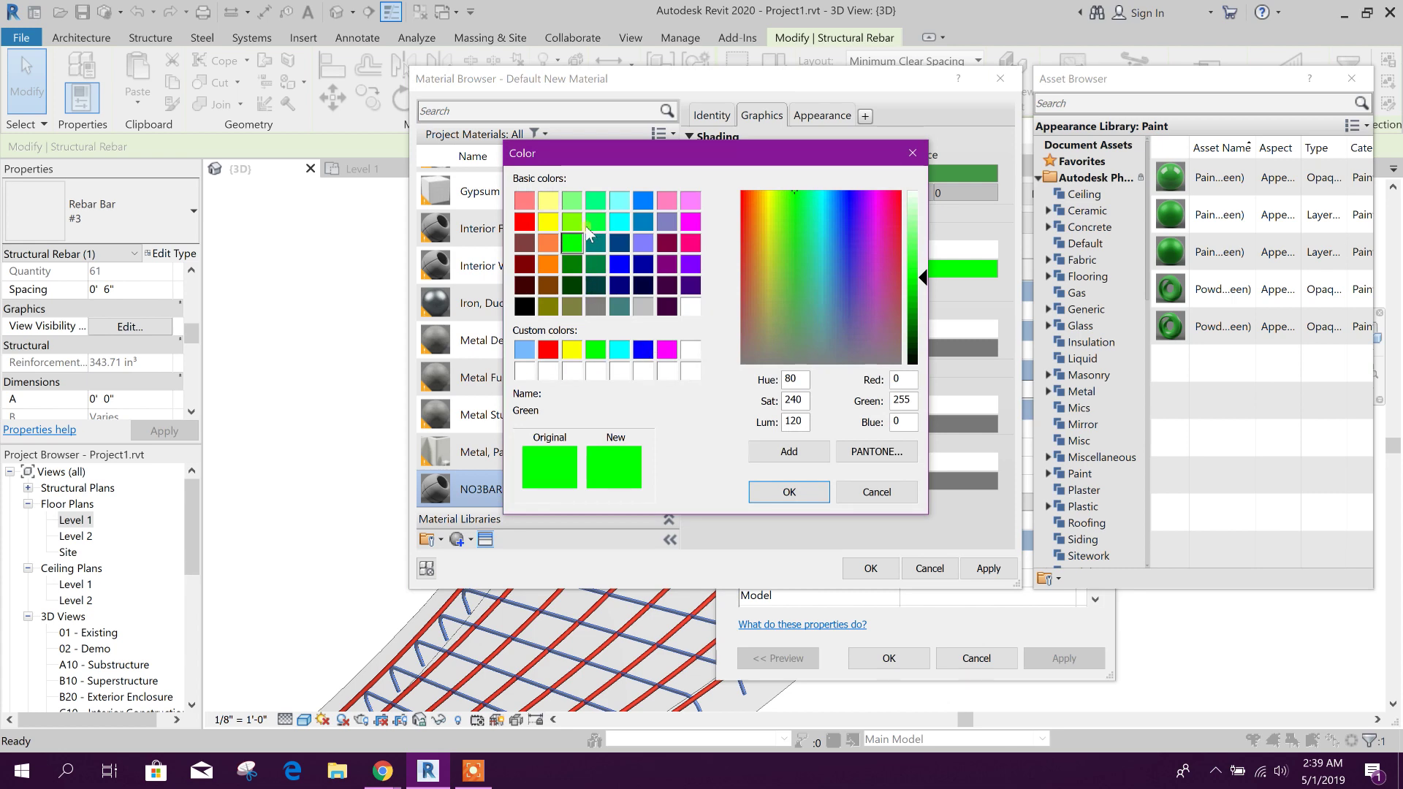
left_click(573, 263)
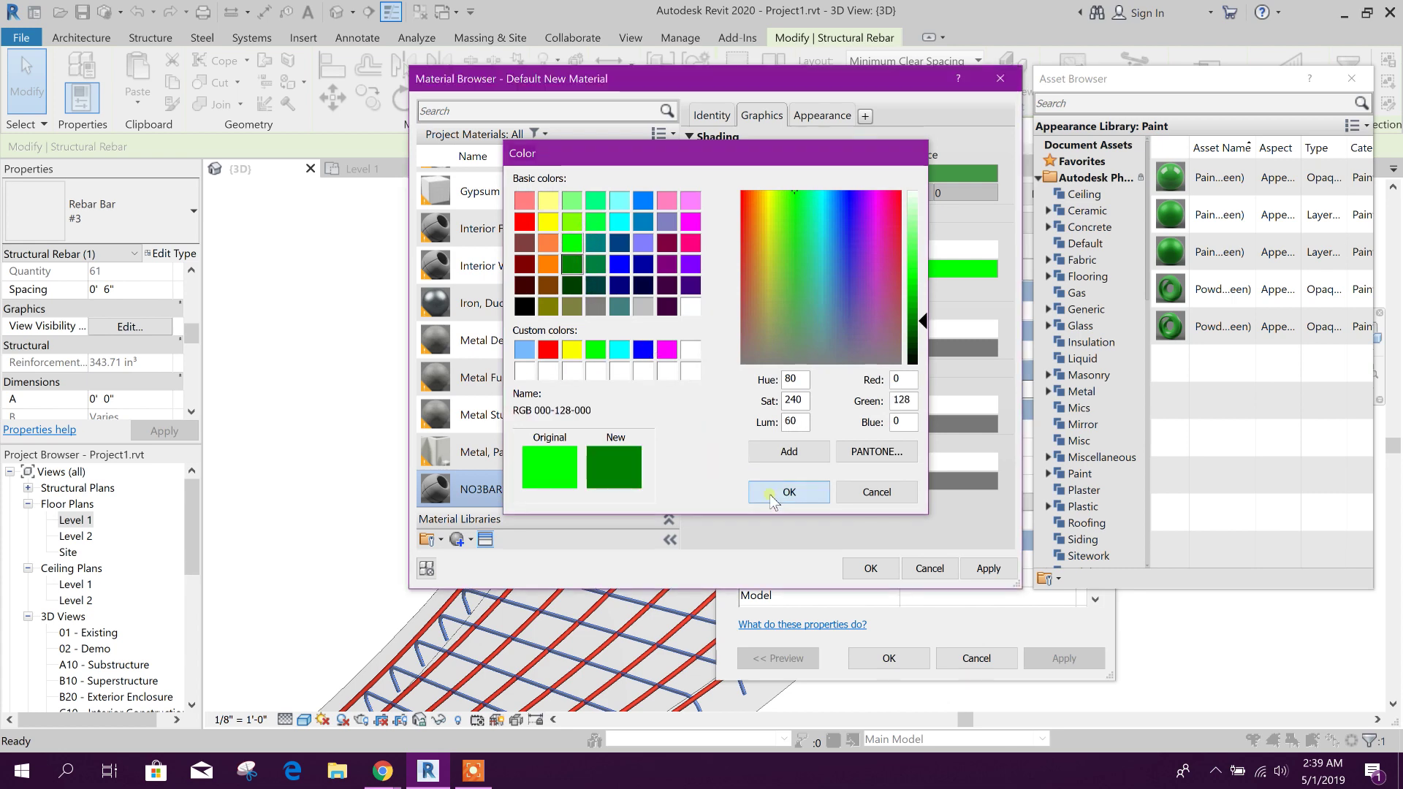
left_click(790, 492)
left_click(863, 359)
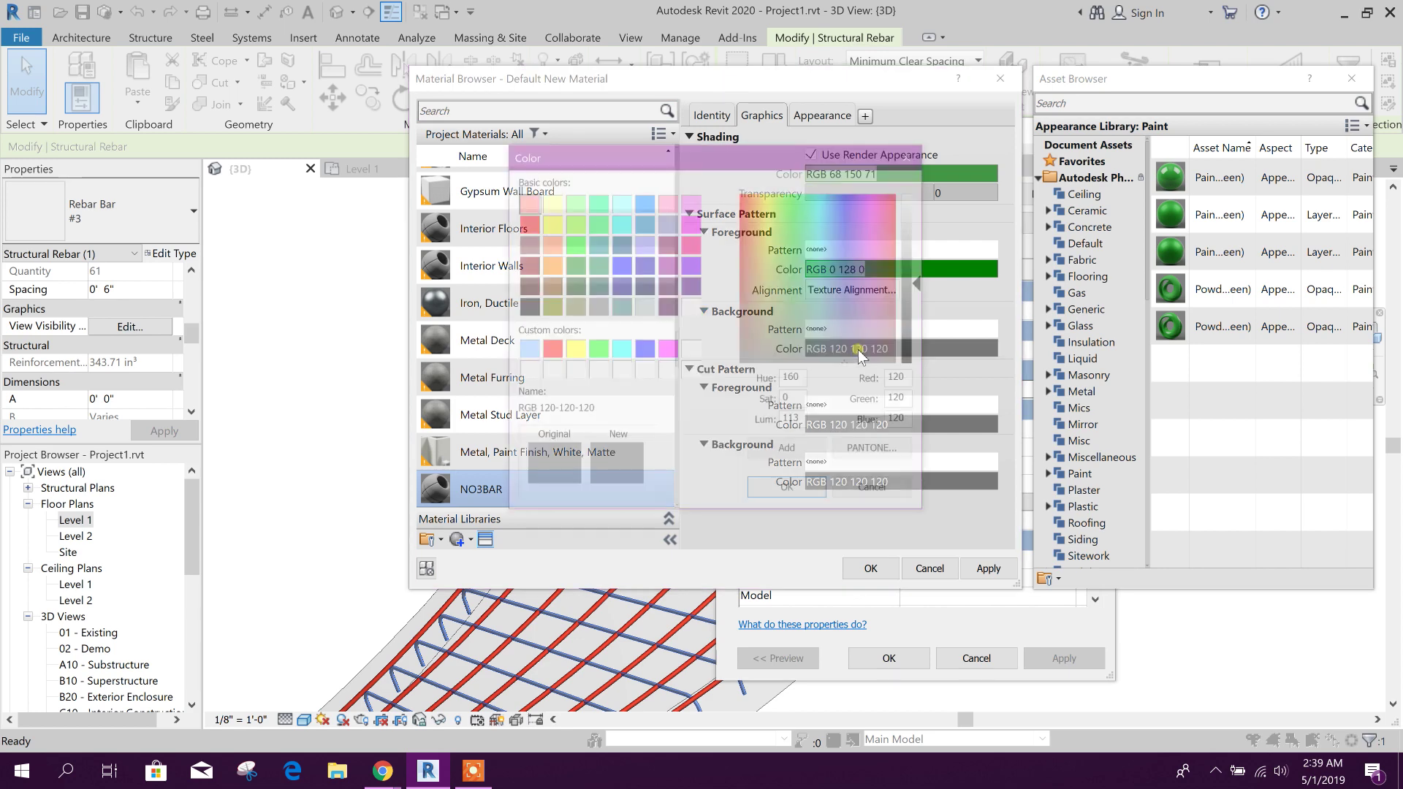
left_click(573, 263)
left_click(789, 492)
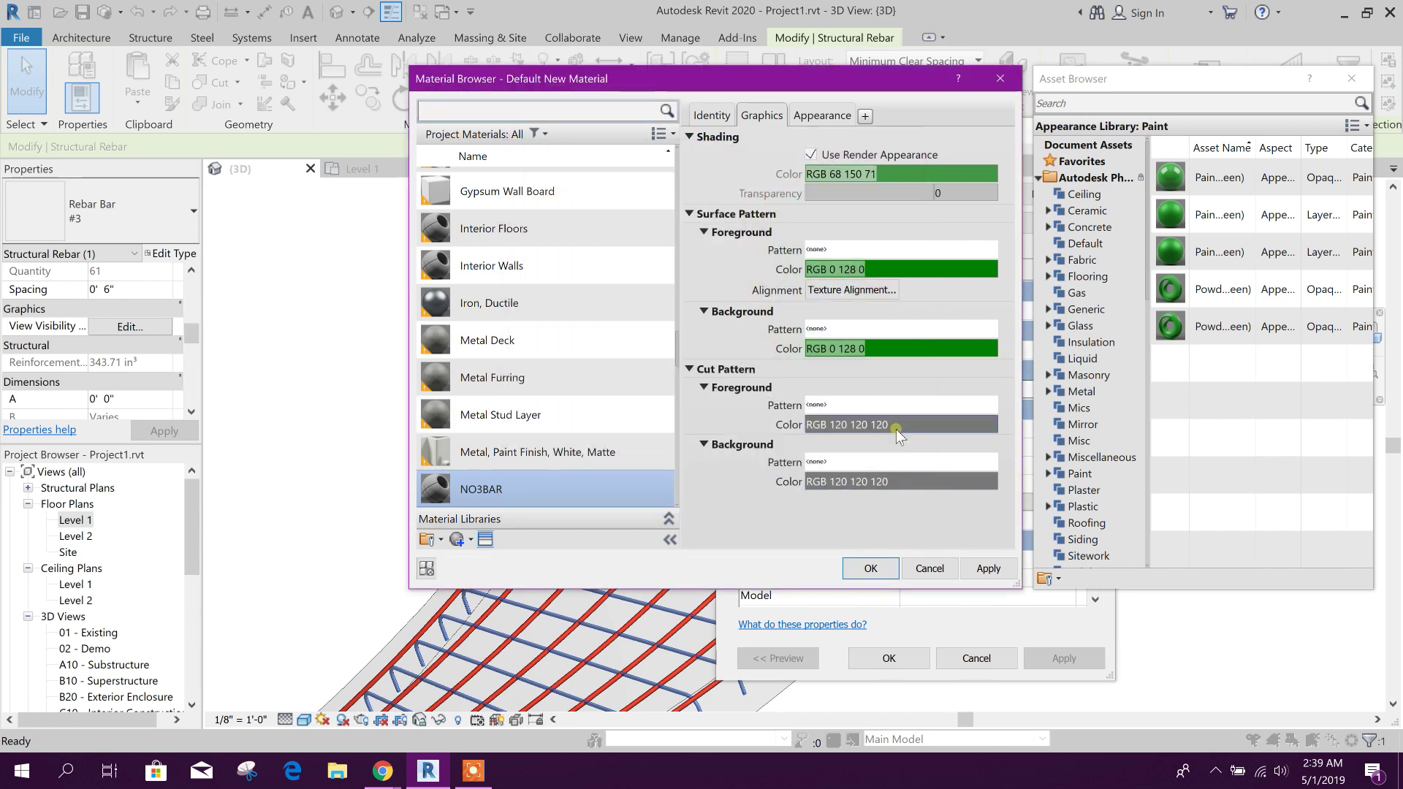
Set cut pattern foreground and background to RGB 0 128 0 and apply NO3BAR to the #3 type.
left_click(880, 427)
left_click(571, 285)
left_click(573, 263)
left_click(776, 491)
left_click(901, 481)
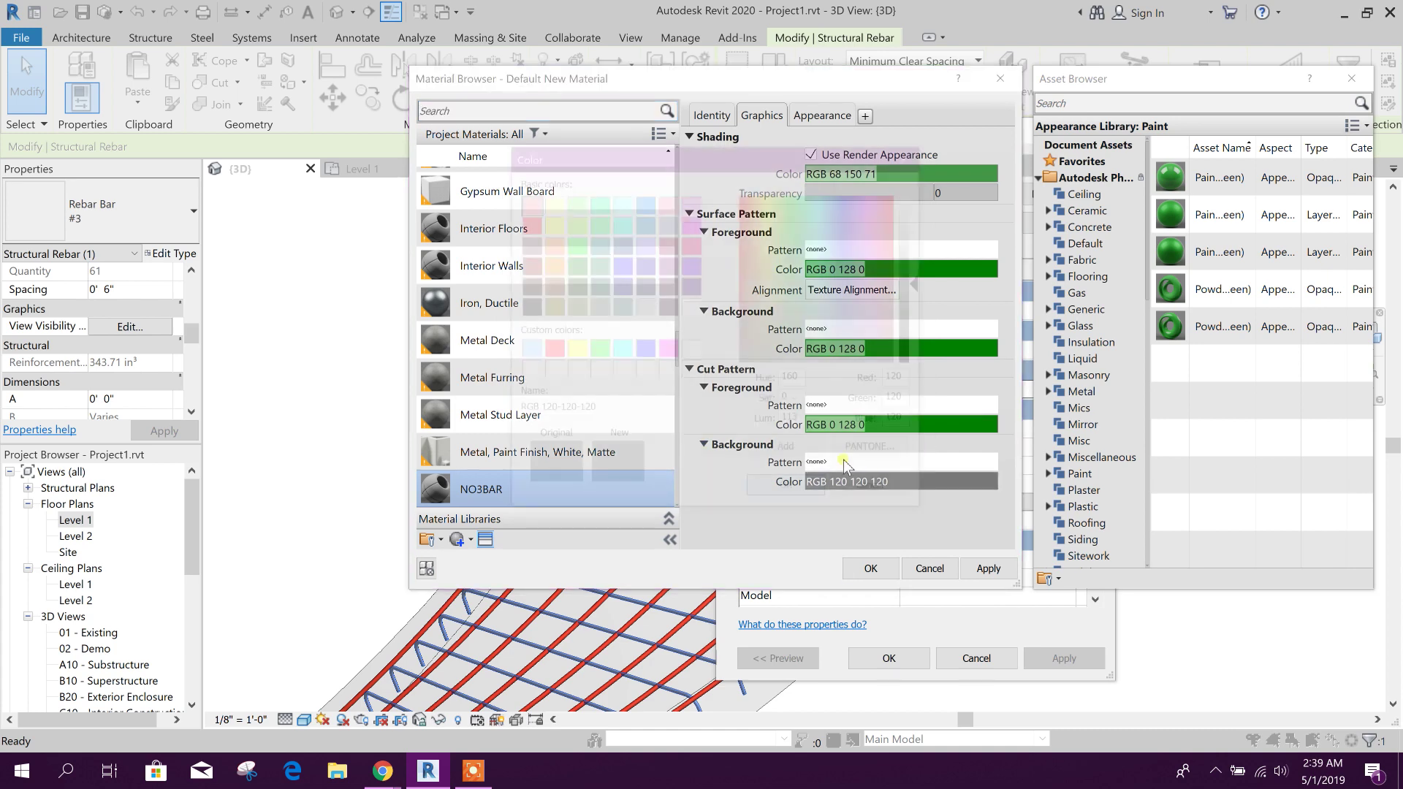
left_click(573, 263)
left_click(788, 495)
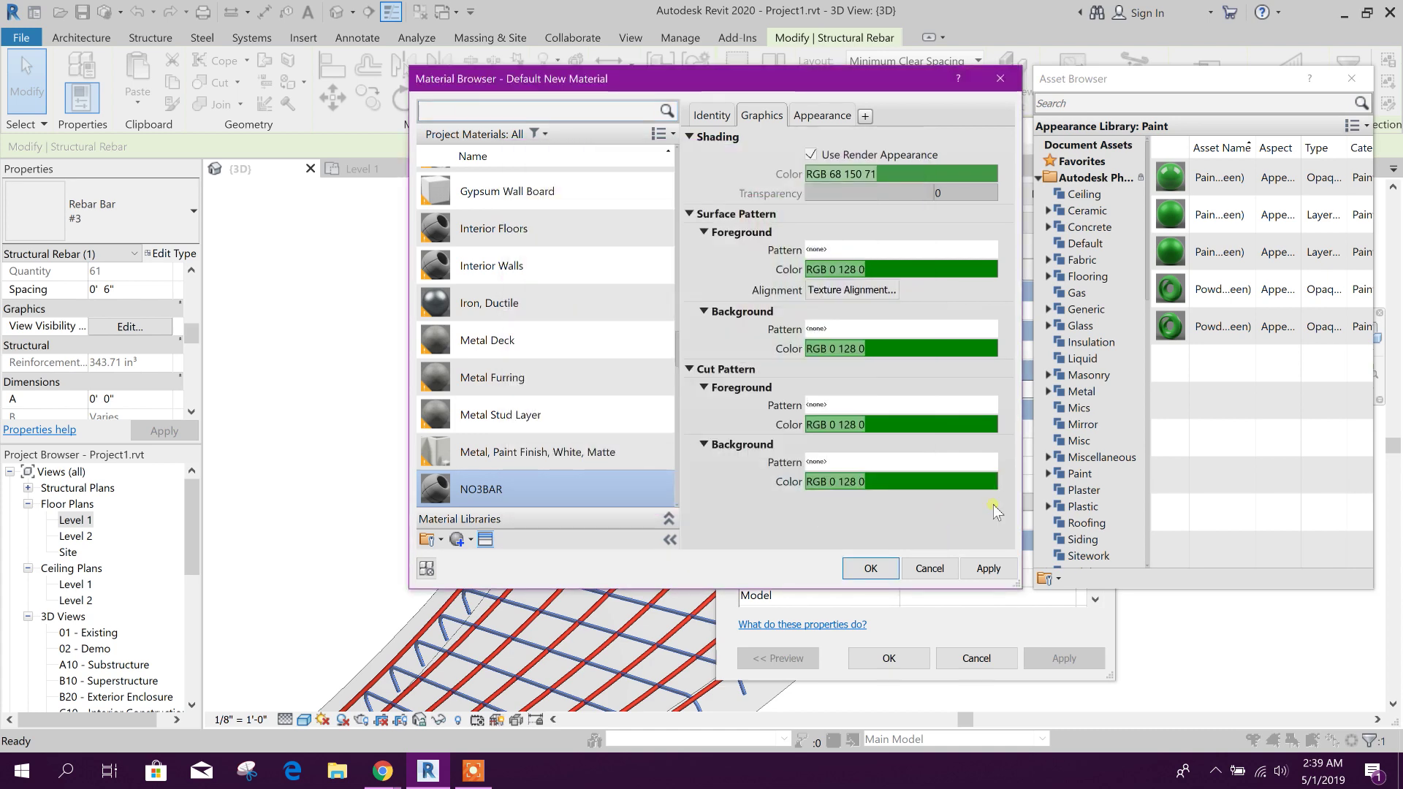
left_click(870, 569)
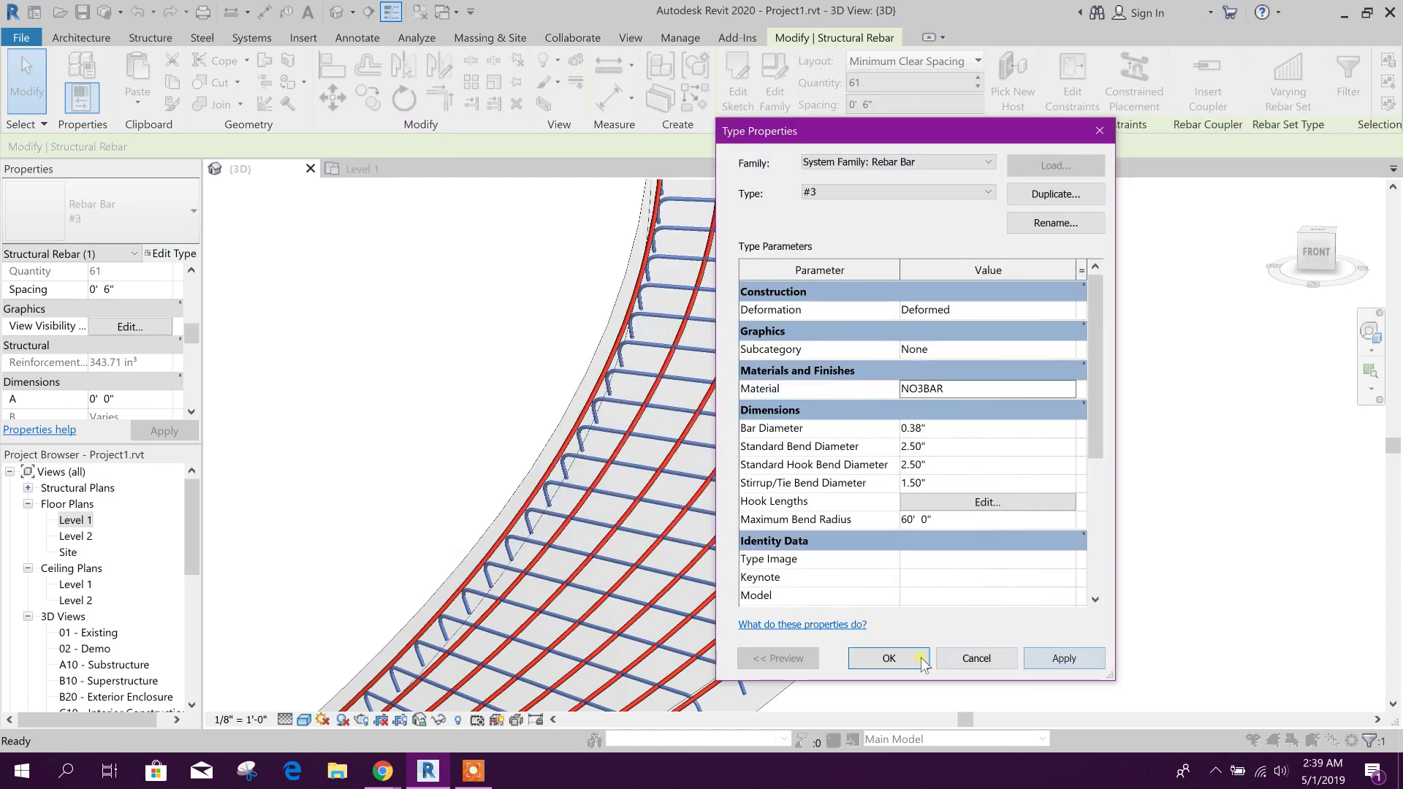
left_click(892, 658)
left_click(1118, 558)
scroll(666, 402, "up", 5)
scroll(665, 398, "down", 6)
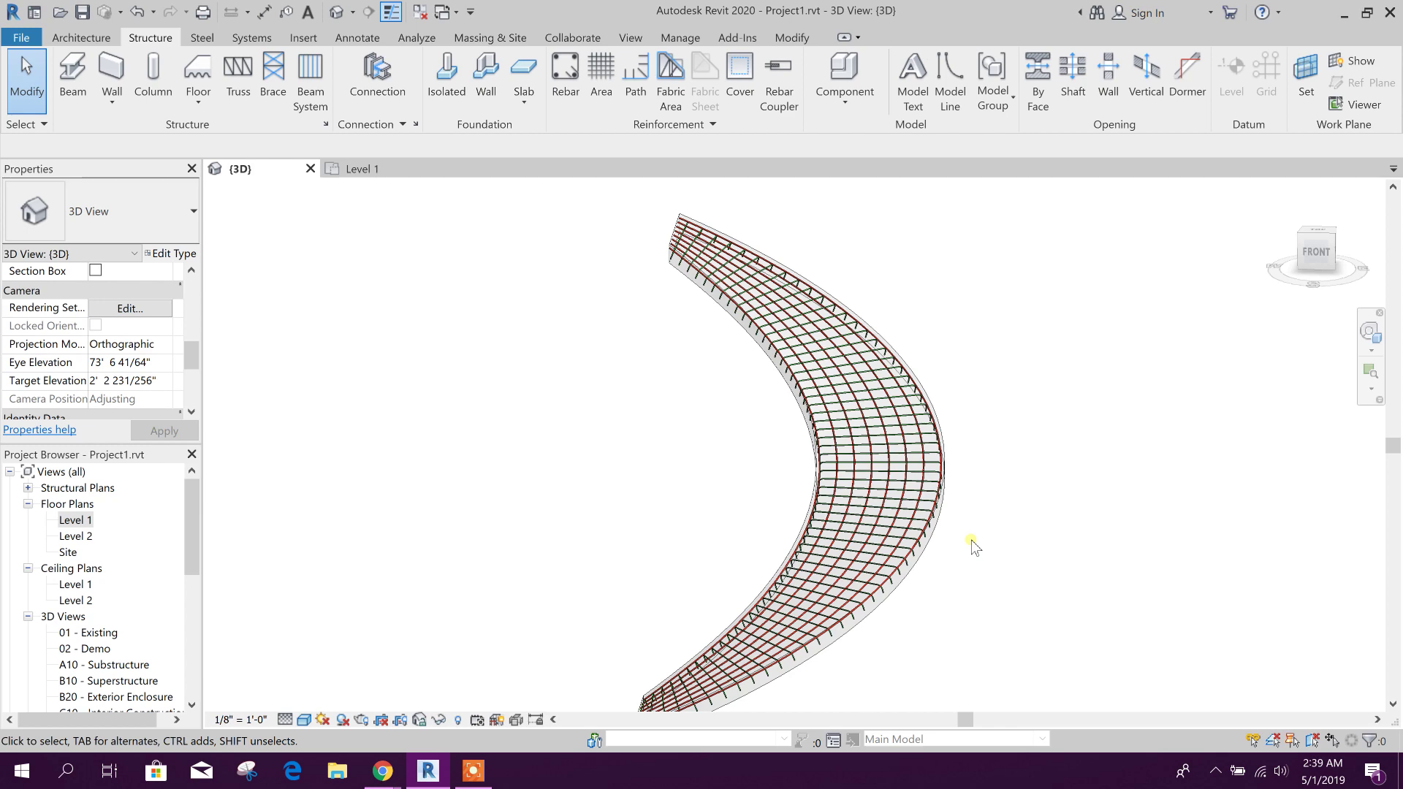
scroll(962, 626, "up", 4)
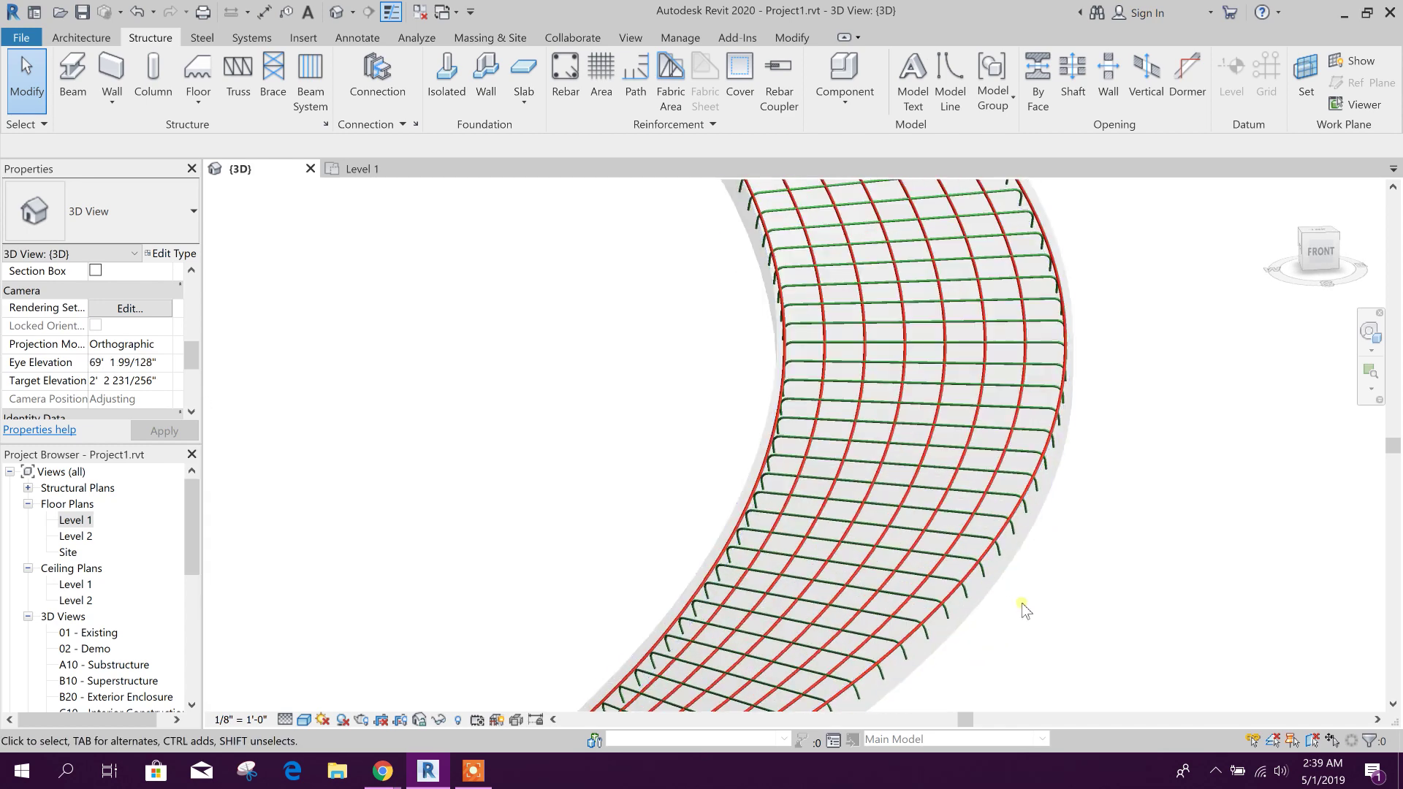
scroll(1001, 577, "up", 2)
left_click(991, 474)
left_click(1119, 568)
scroll(997, 521, "up", 3)
left_click(999, 528)
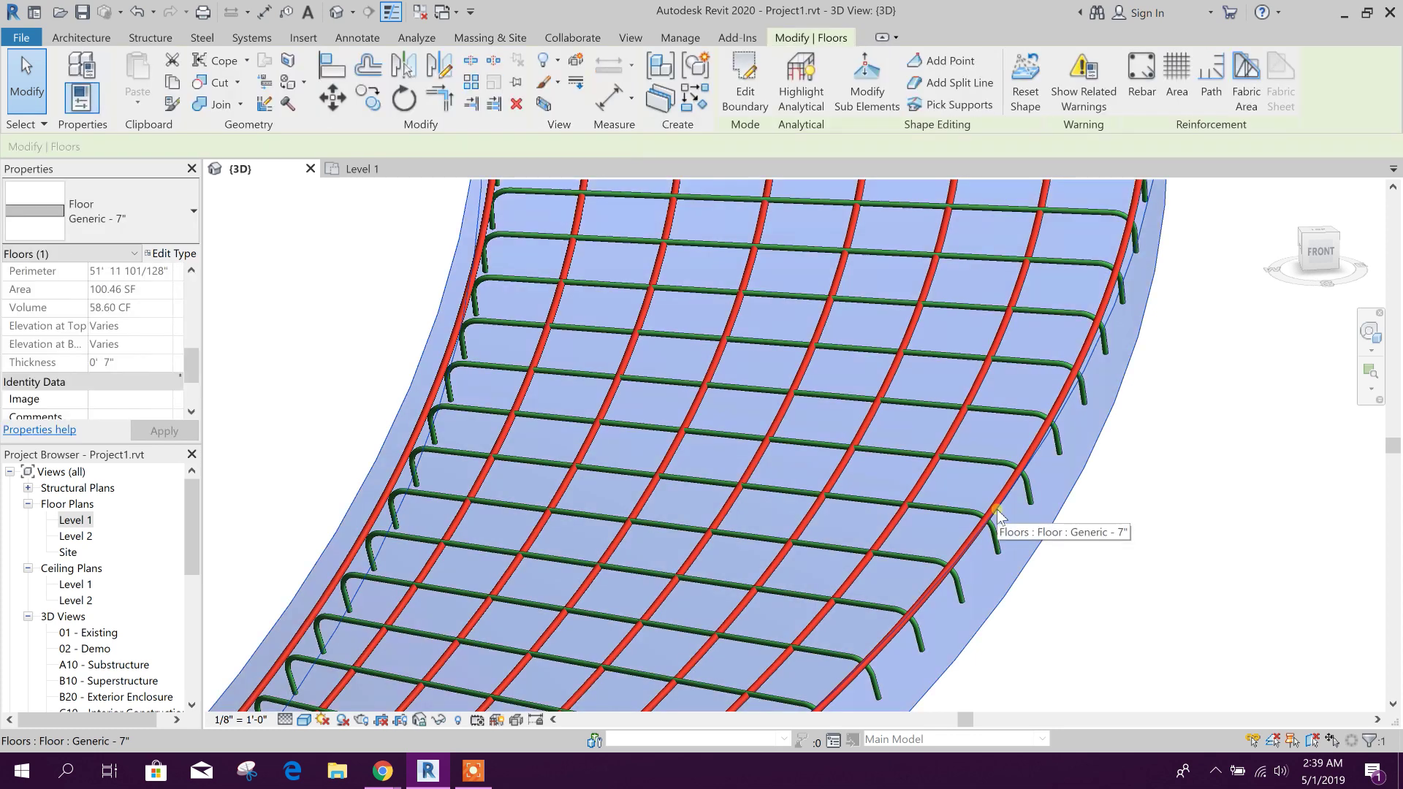
key("Escape")
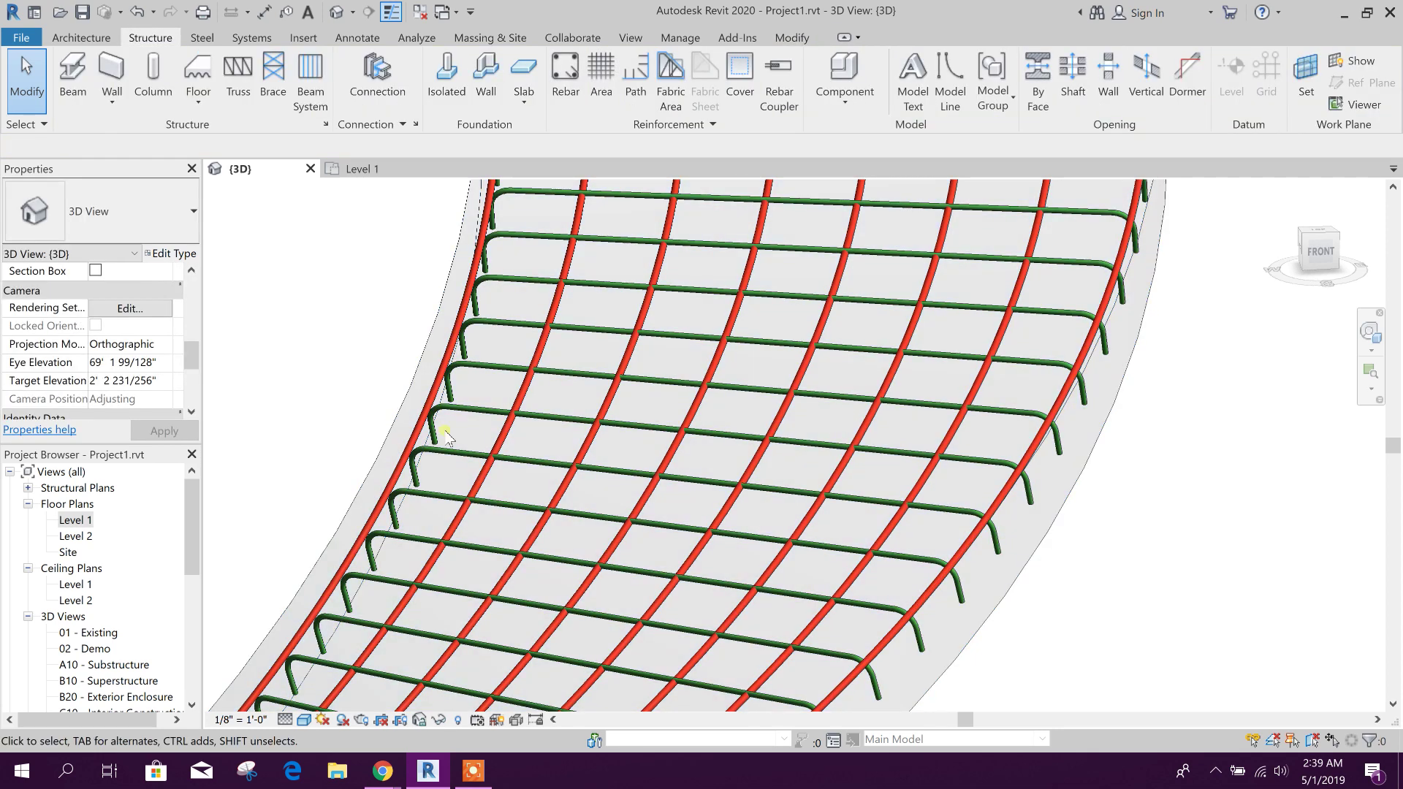
left_click(649, 352)
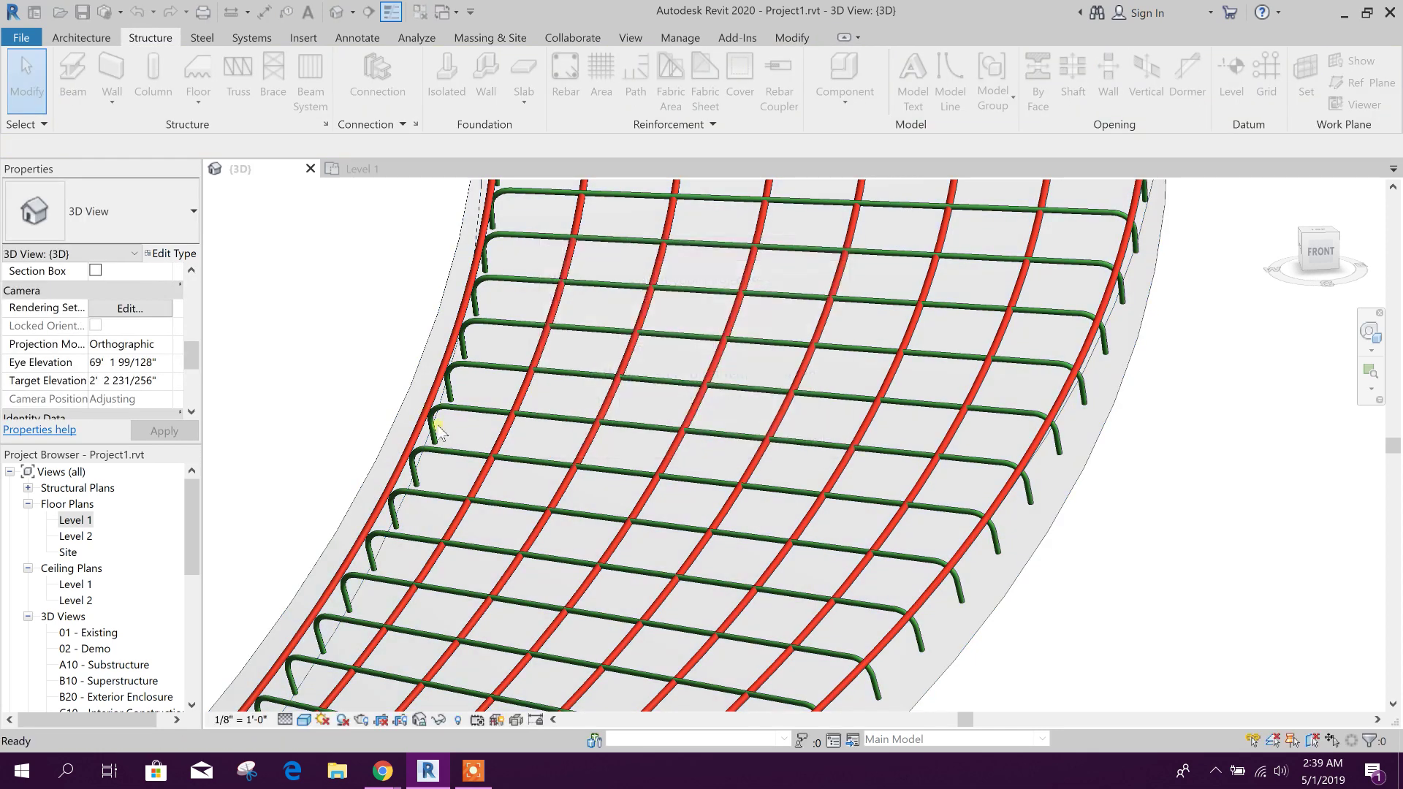
Edit the red rebar set's constraints and set one end offset to -0' 1".
left_click(491, 480)
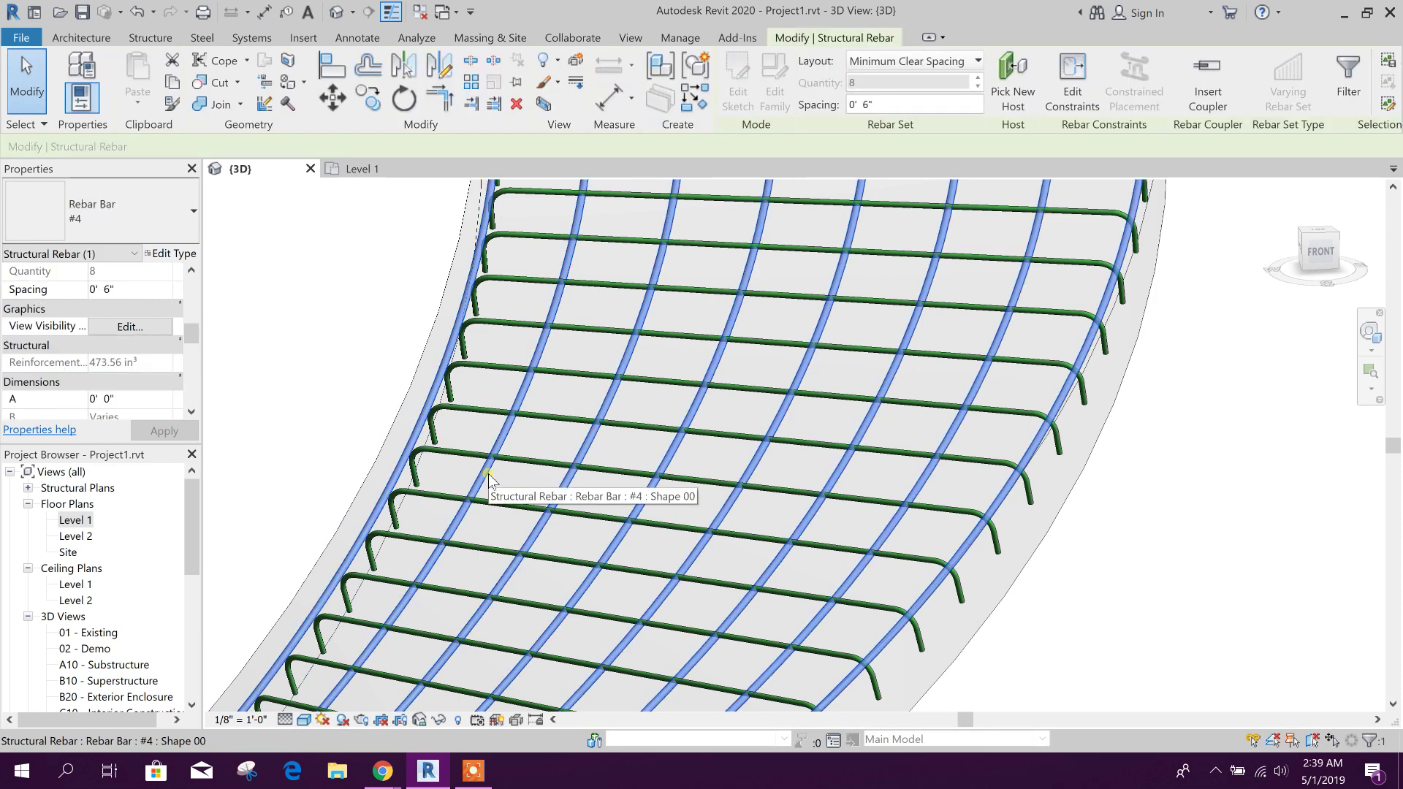
left_click(1072, 81)
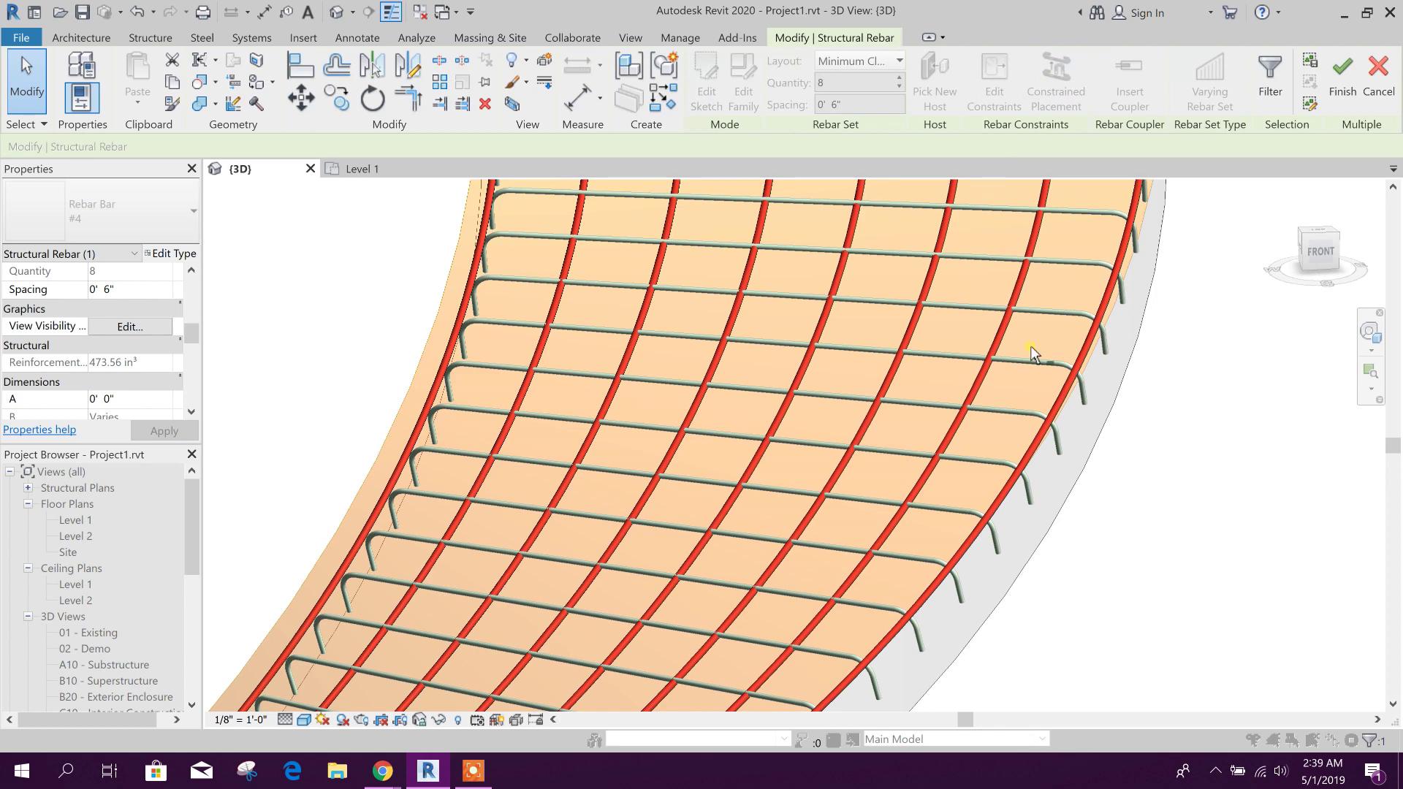
scroll(1046, 437, "down", 5)
middle_click_drag(1169, 388, 1094, 480)
scroll(995, 352, "up", 3)
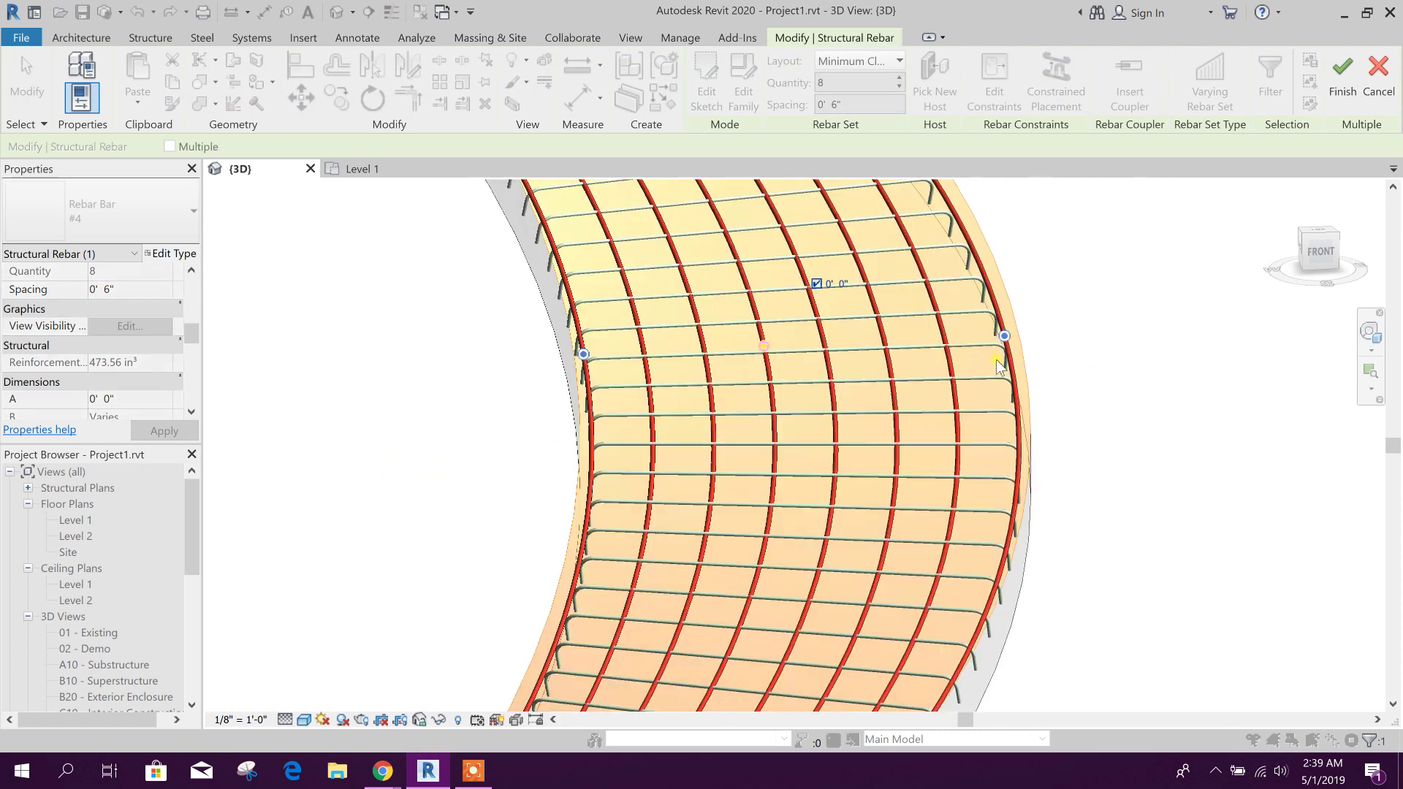
left_click(1007, 337)
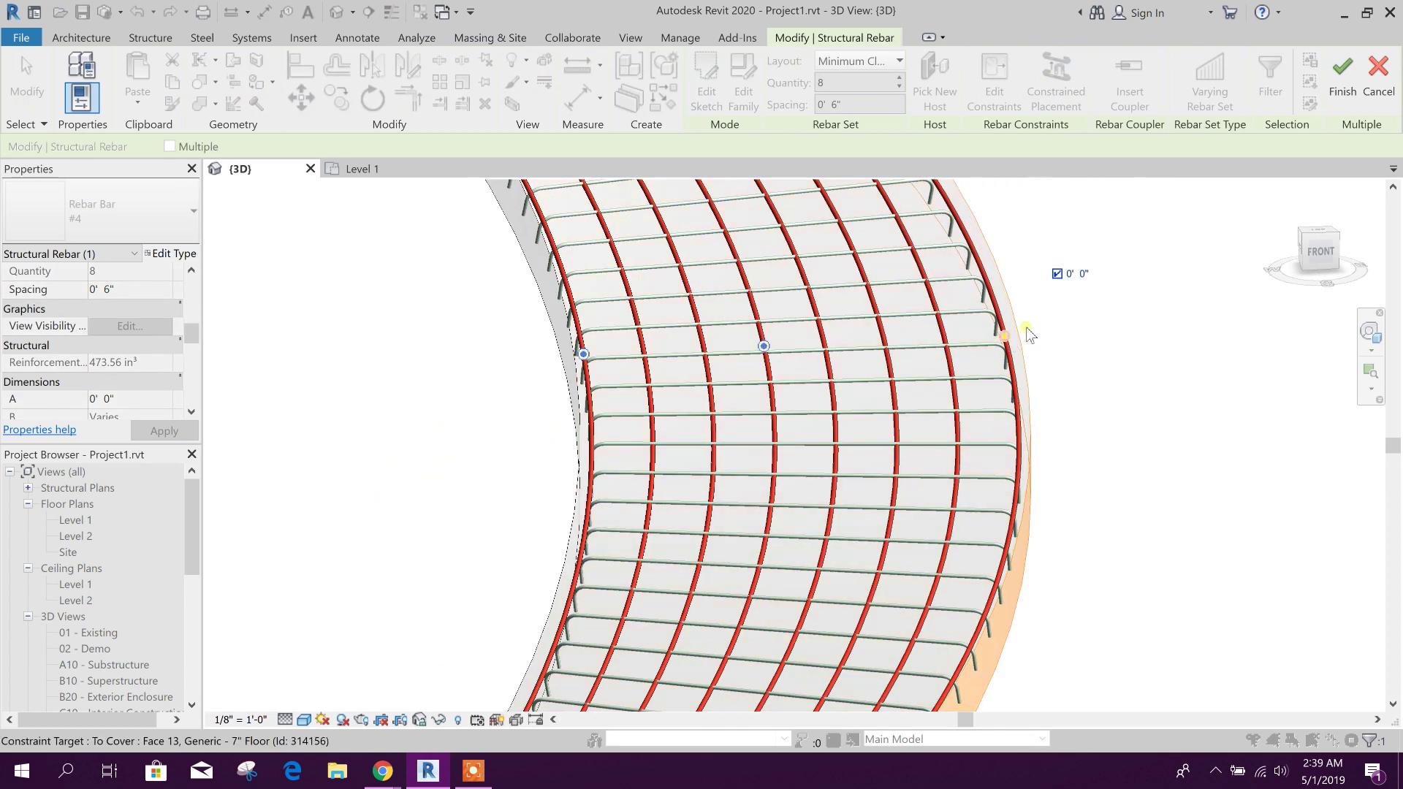
left_click(1072, 275)
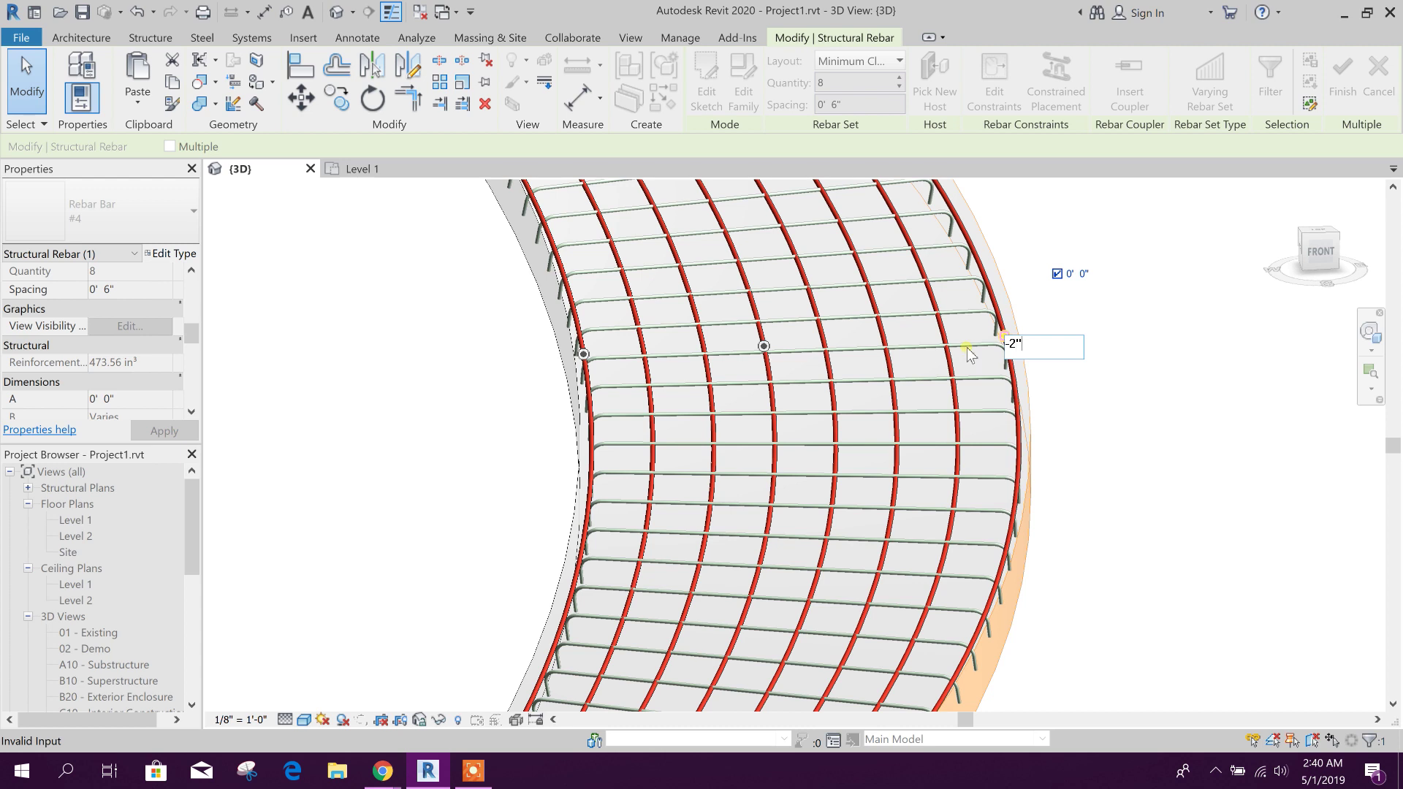
type("-2\"")
key("Return")
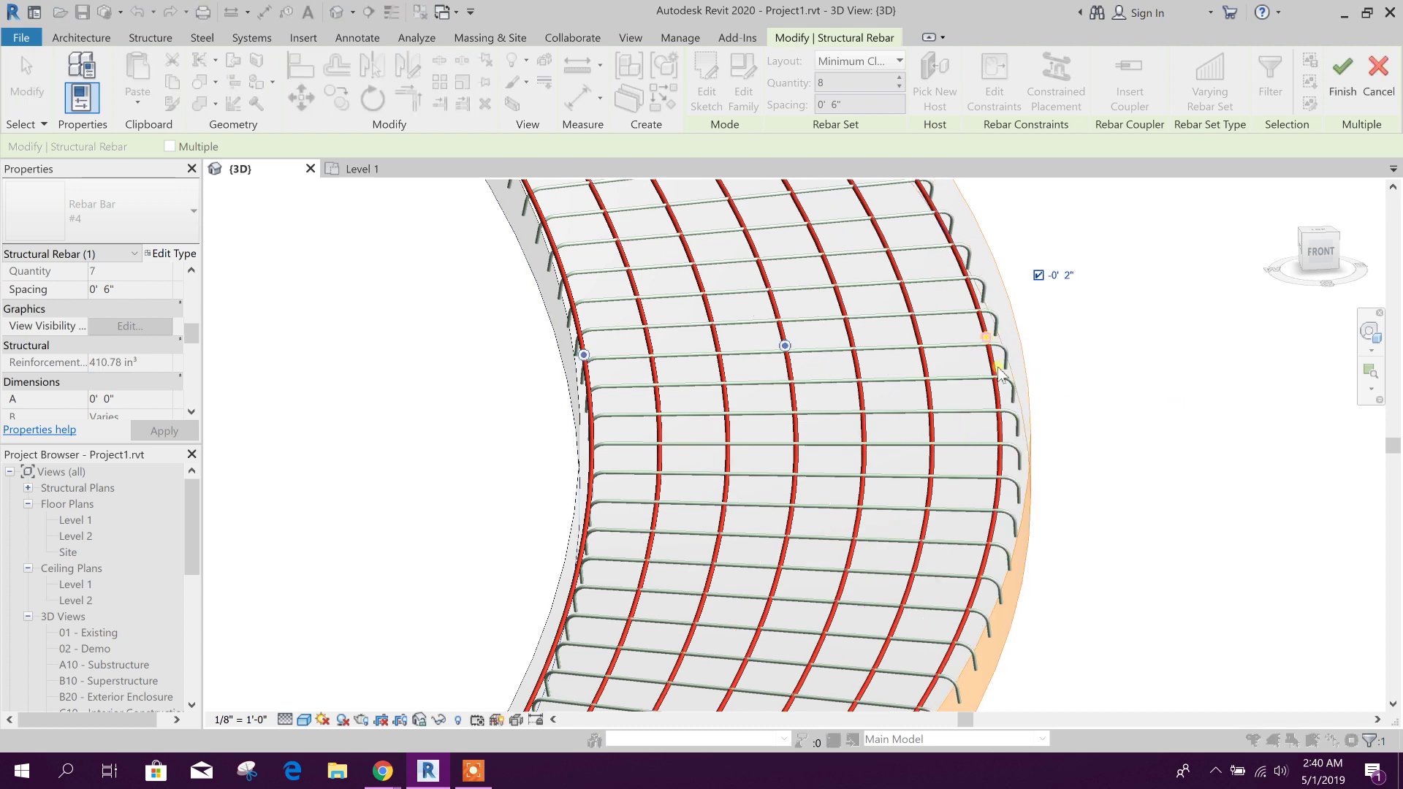
left_click(1060, 278)
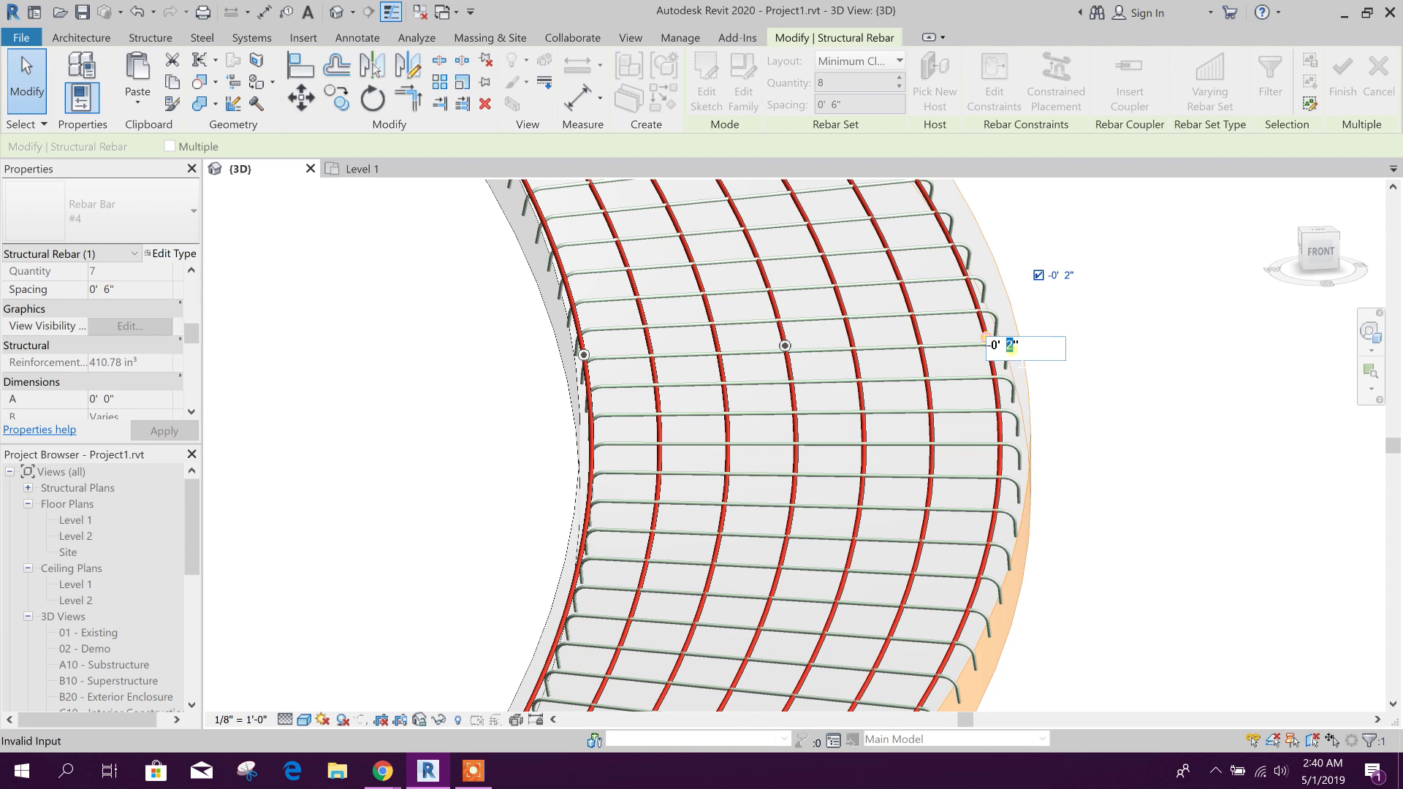
key("Return")
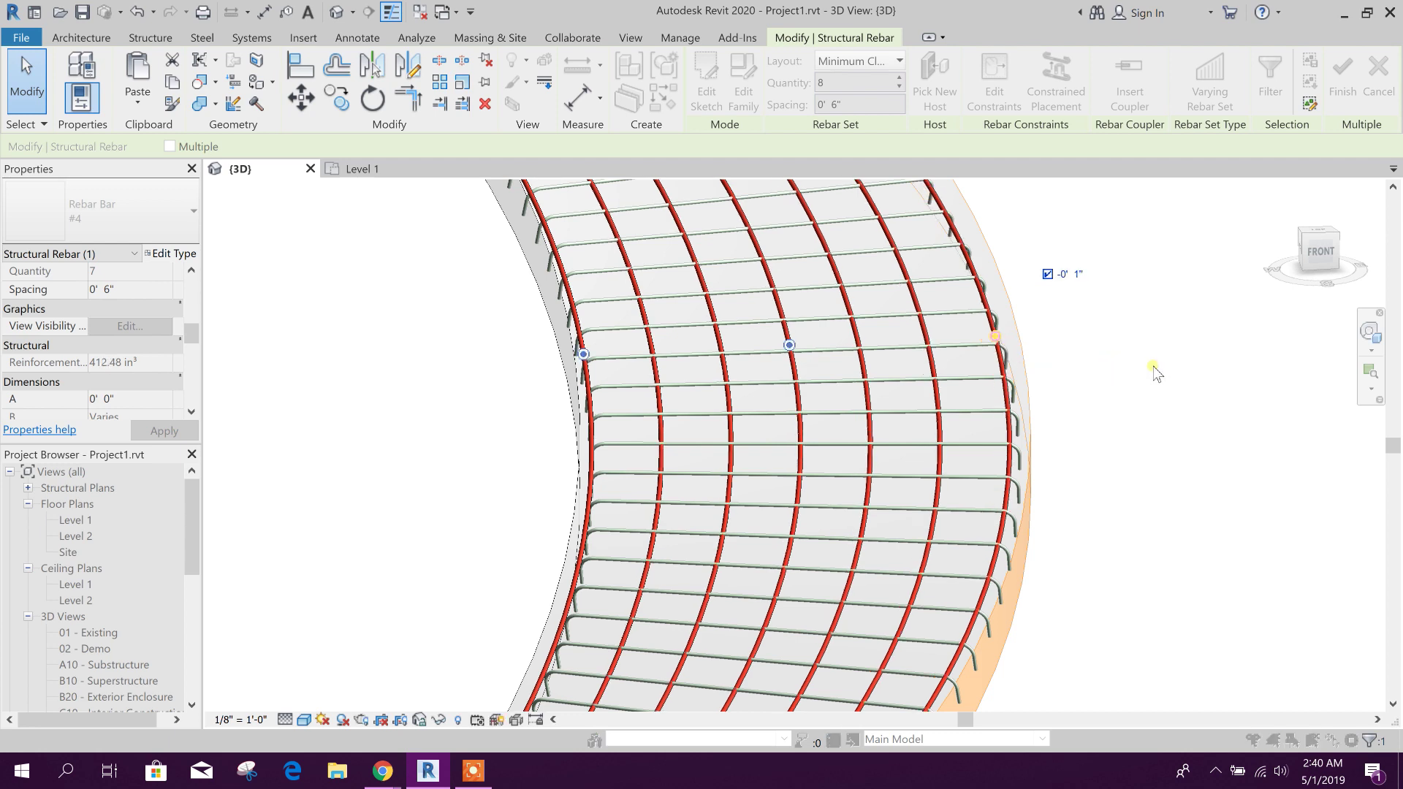
Set the left end constraint offset to -0' 1".
left_click(585, 355)
left_click(654, 293)
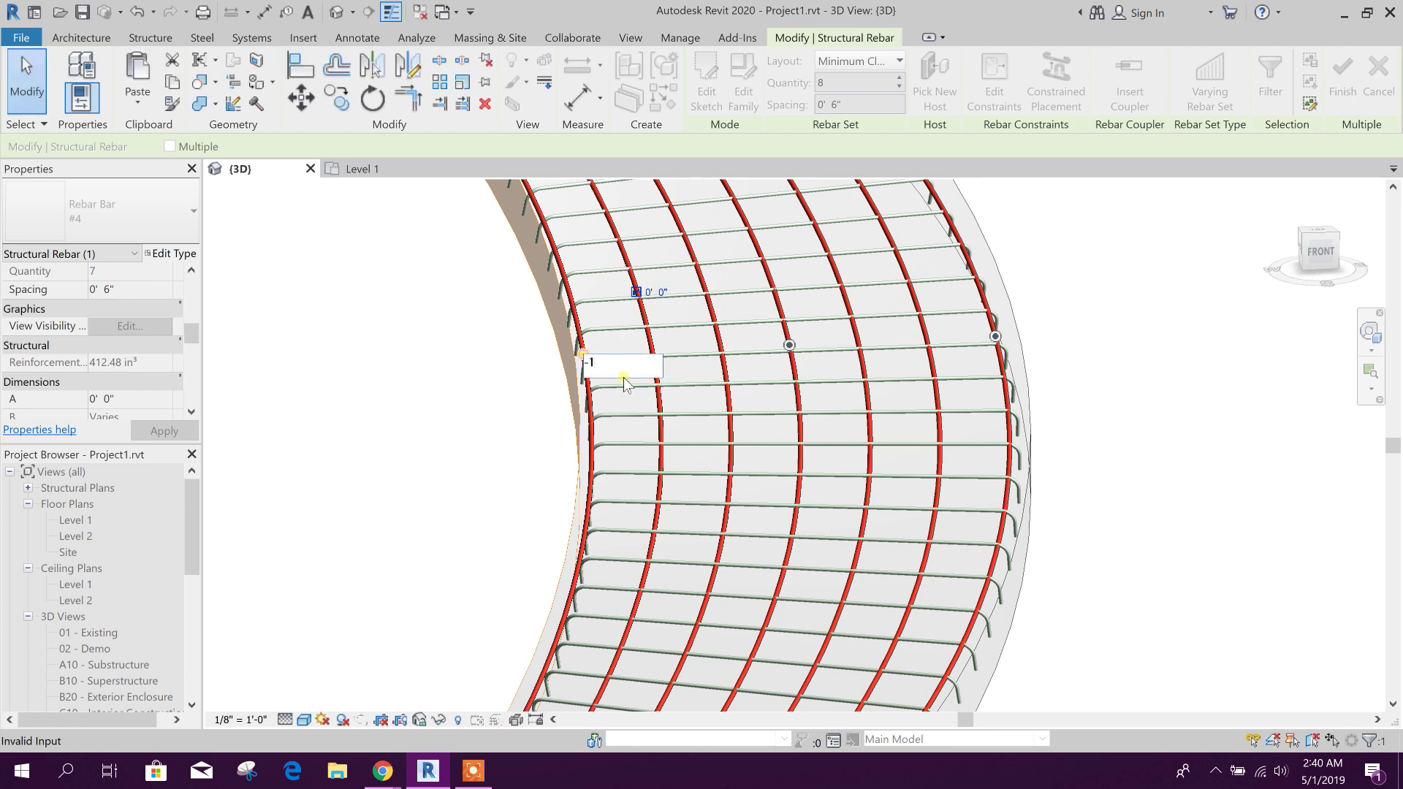
type("-1\"")
key("Return")
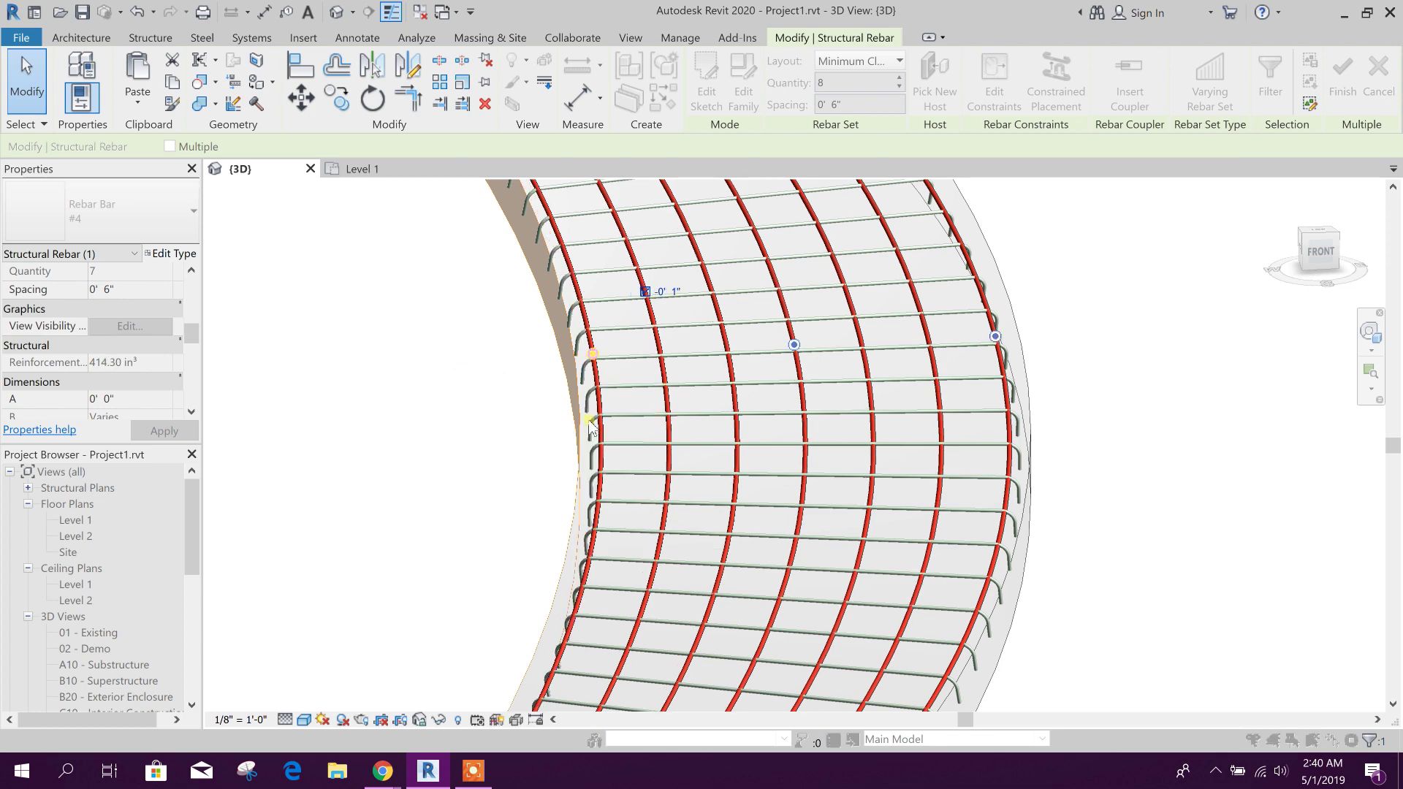
scroll(774, 431, "down", 1)
middle_click_drag(1085, 478, 1054, 502)
scroll(978, 448, "up", 2)
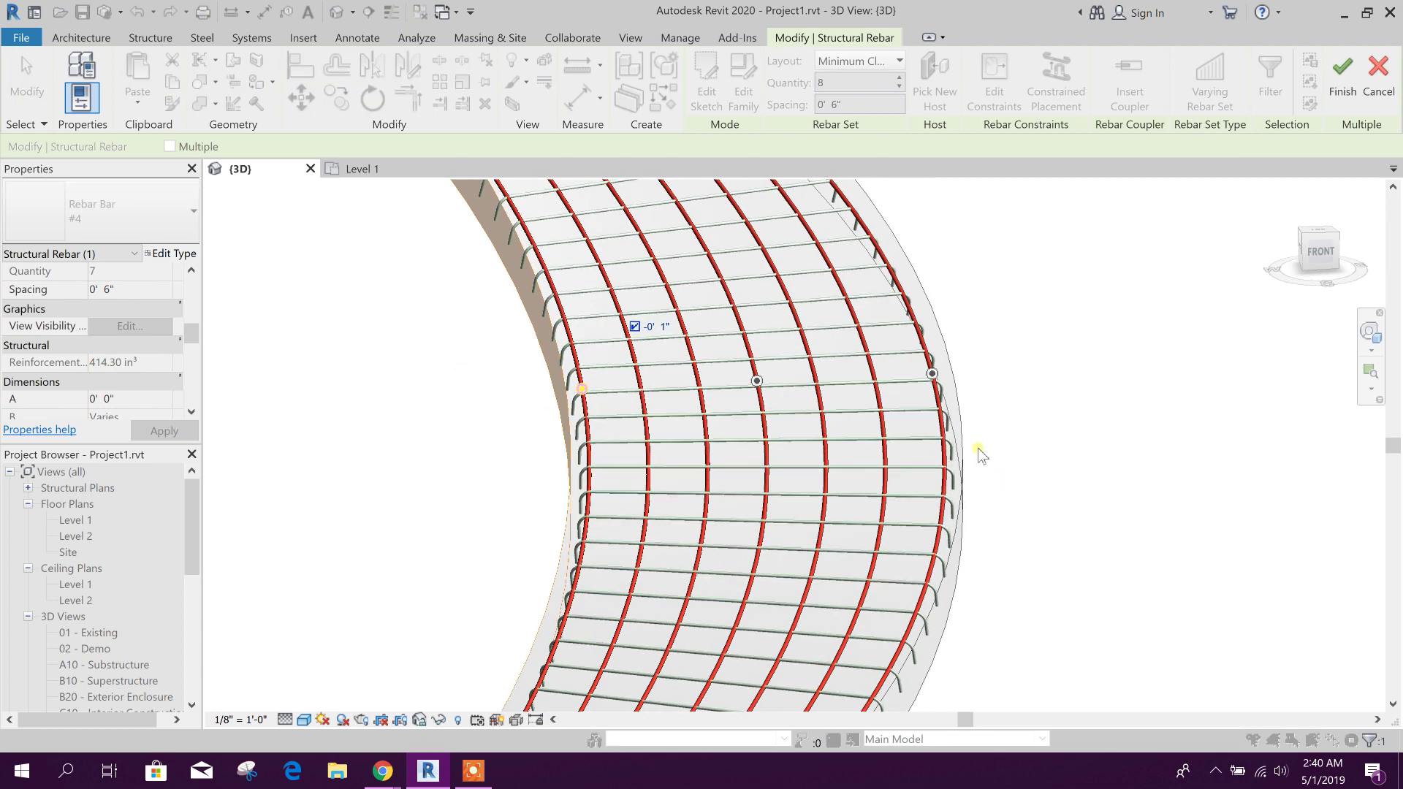
middle_click_drag(1008, 495, 595, 419, "shift")
scroll(594, 419, "up", 2)
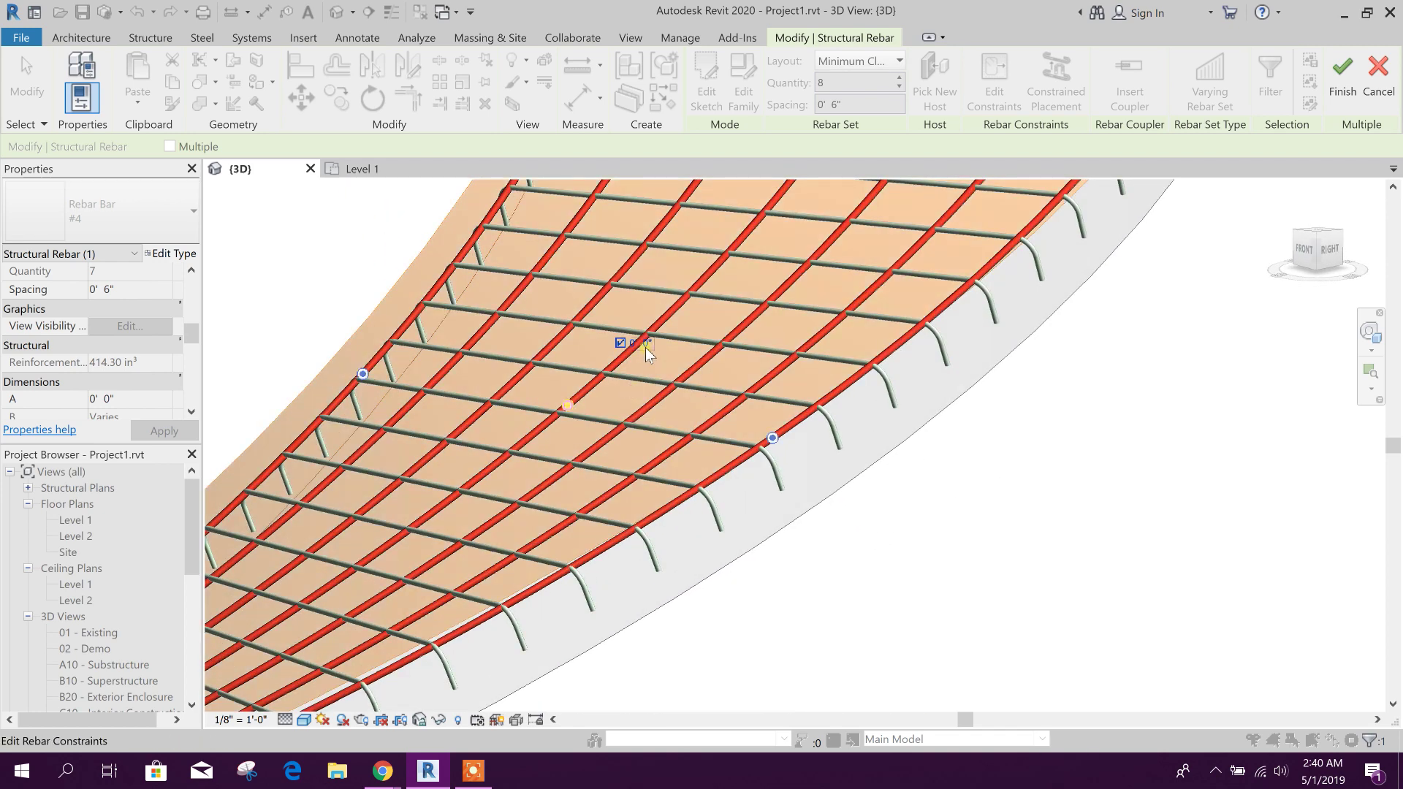
Set the red rebar set's host surface offset to -0' 1".
left_click(646, 348)
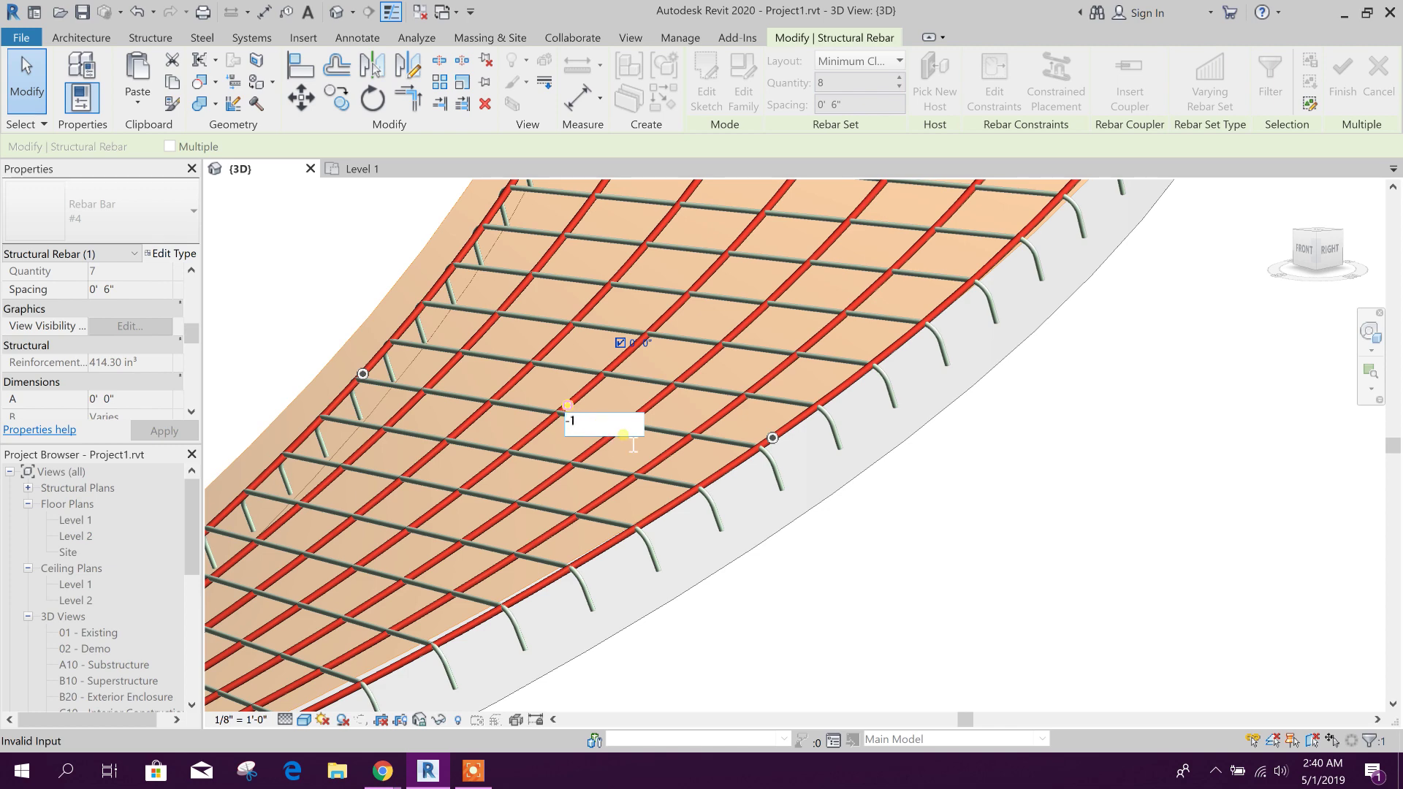
type("-1\"")
key("Return")
middle_click_drag(791, 552, 762, 578, "shift")
scroll(578, 497, "up", 3)
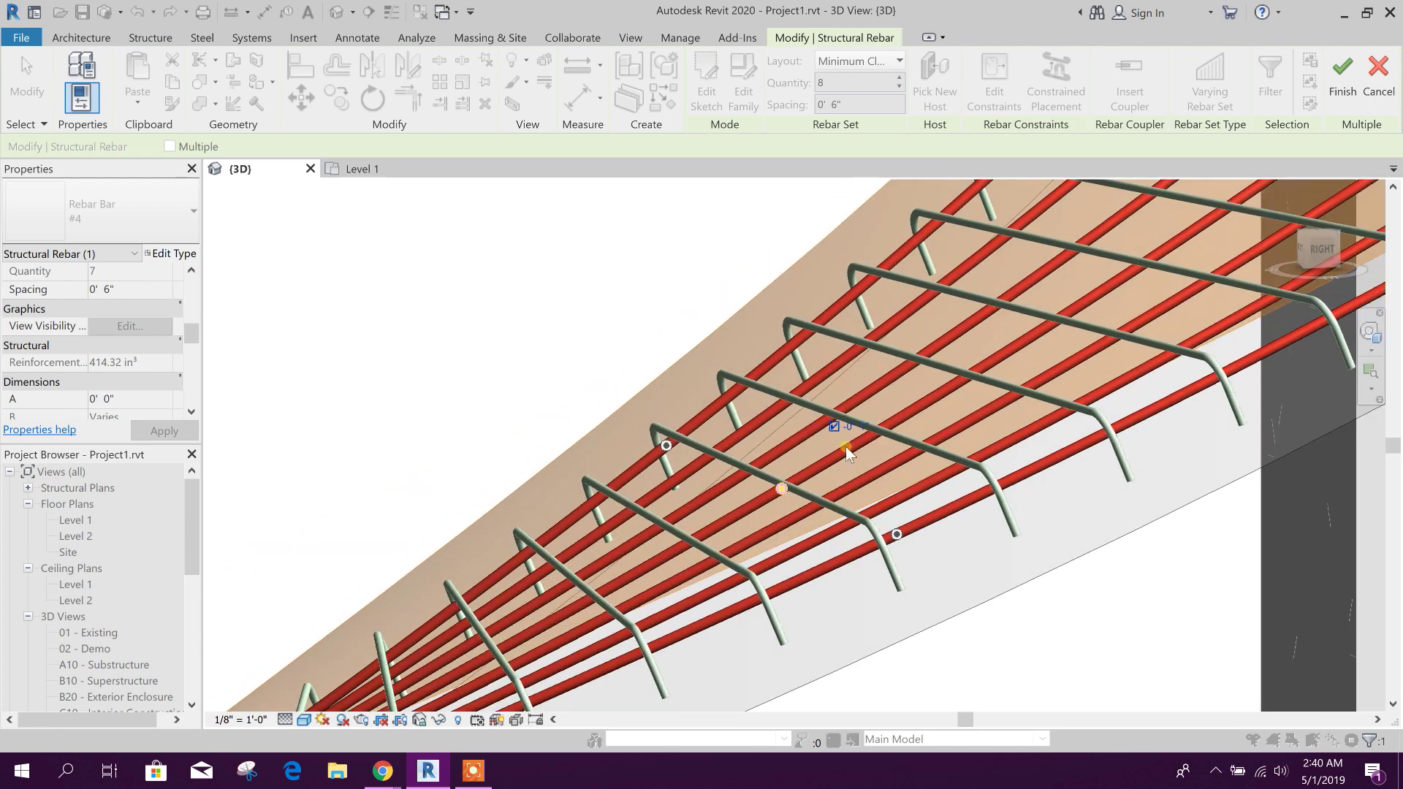
Set the remaining constraint offset to -0' 0.5", finish constraint editing and deselect.
left_click(858, 429)
left_click(798, 512)
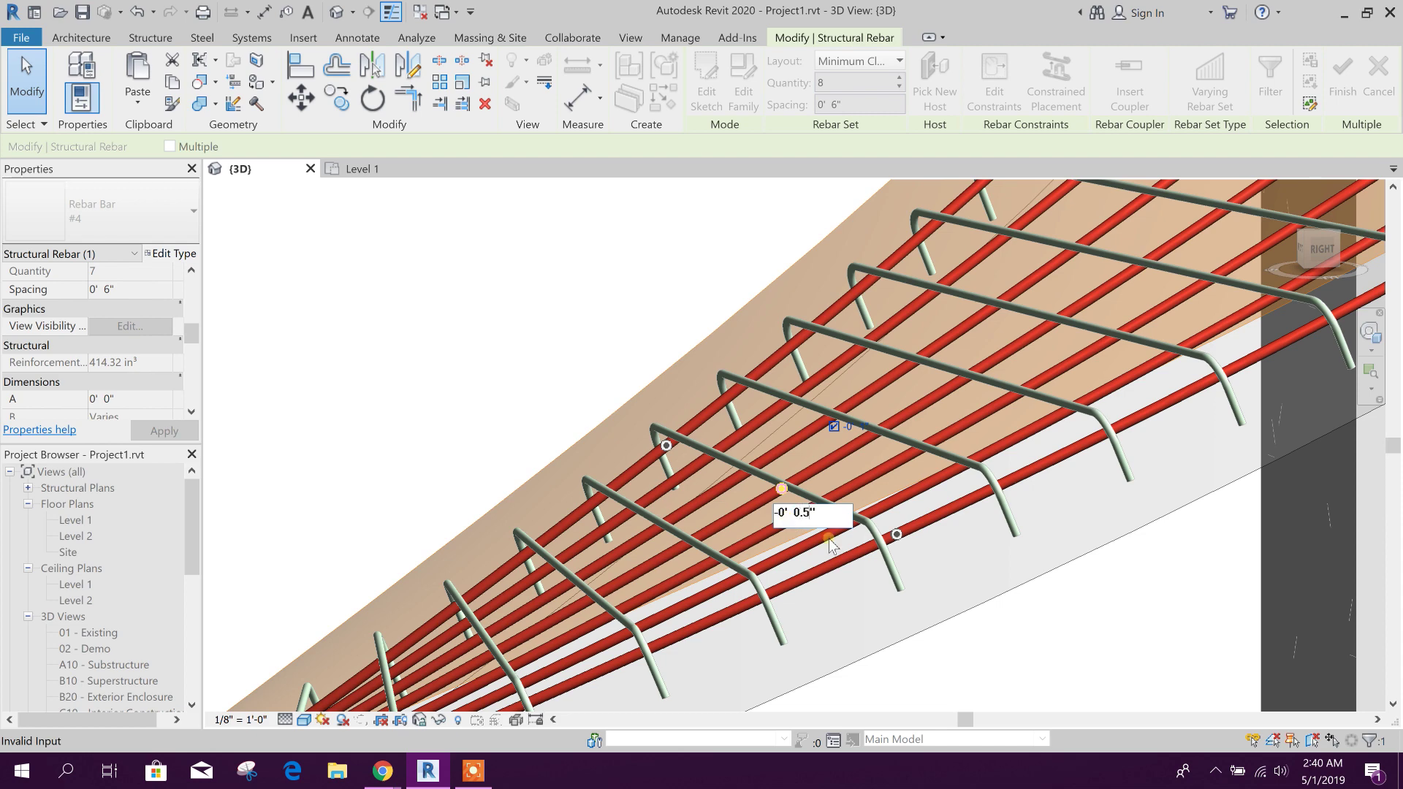
key("Return")
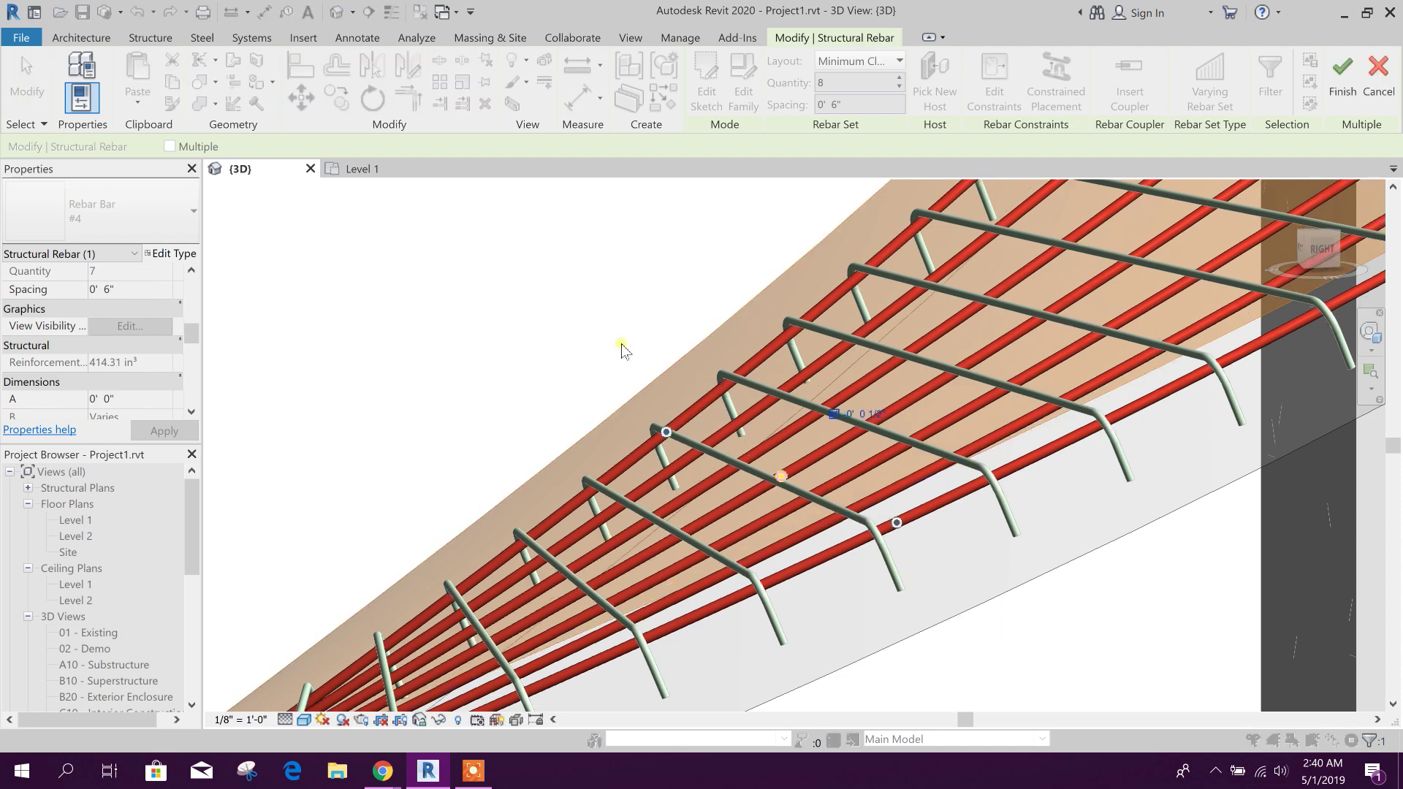
scroll(622, 351, "down", 3)
middle_click_drag(886, 567, 793, 574, "shift")
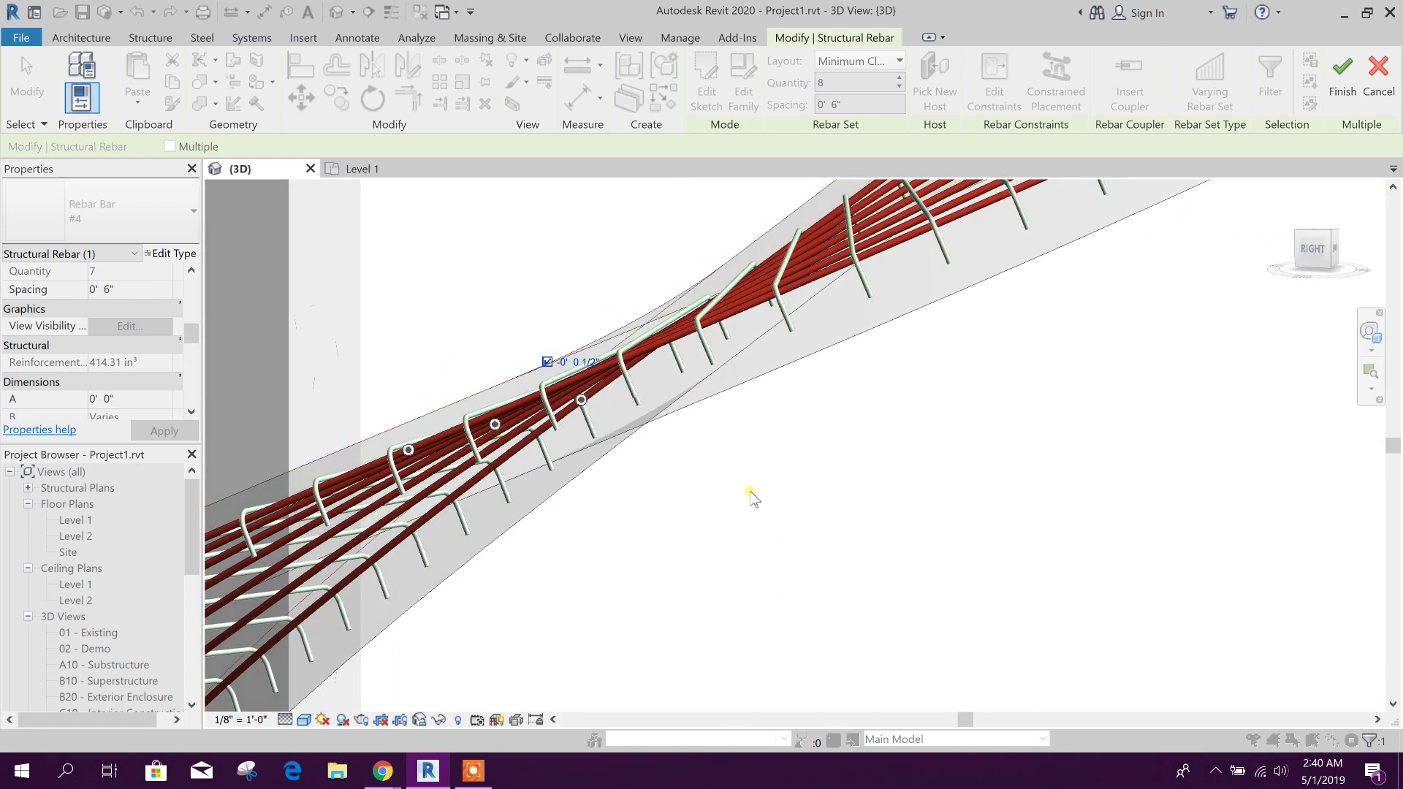
scroll(751, 493, "down", 3)
middle_click_drag(829, 534, 1095, 445, "shift")
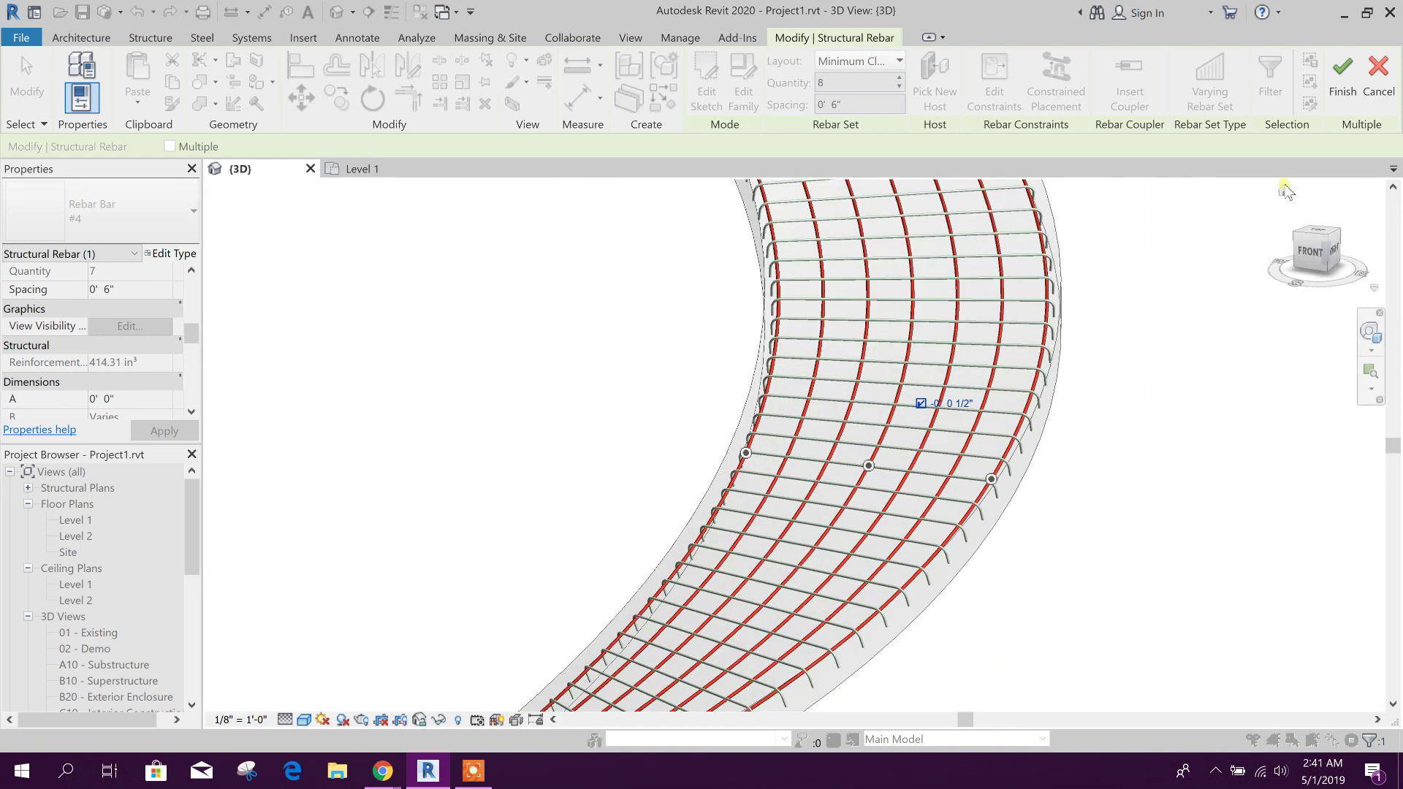
left_click(1343, 78)
middle_click_drag(1172, 348, 1095, 467, "shift")
left_click(1095, 467)
mouse_move(1081, 351)
middle_mouse_down("shift")
mouse_move(955, 388)
mouse_move(999, 304)
mouse_move(1078, 525)
mouse_move(1065, 365)
middle_mouse_up("shift")
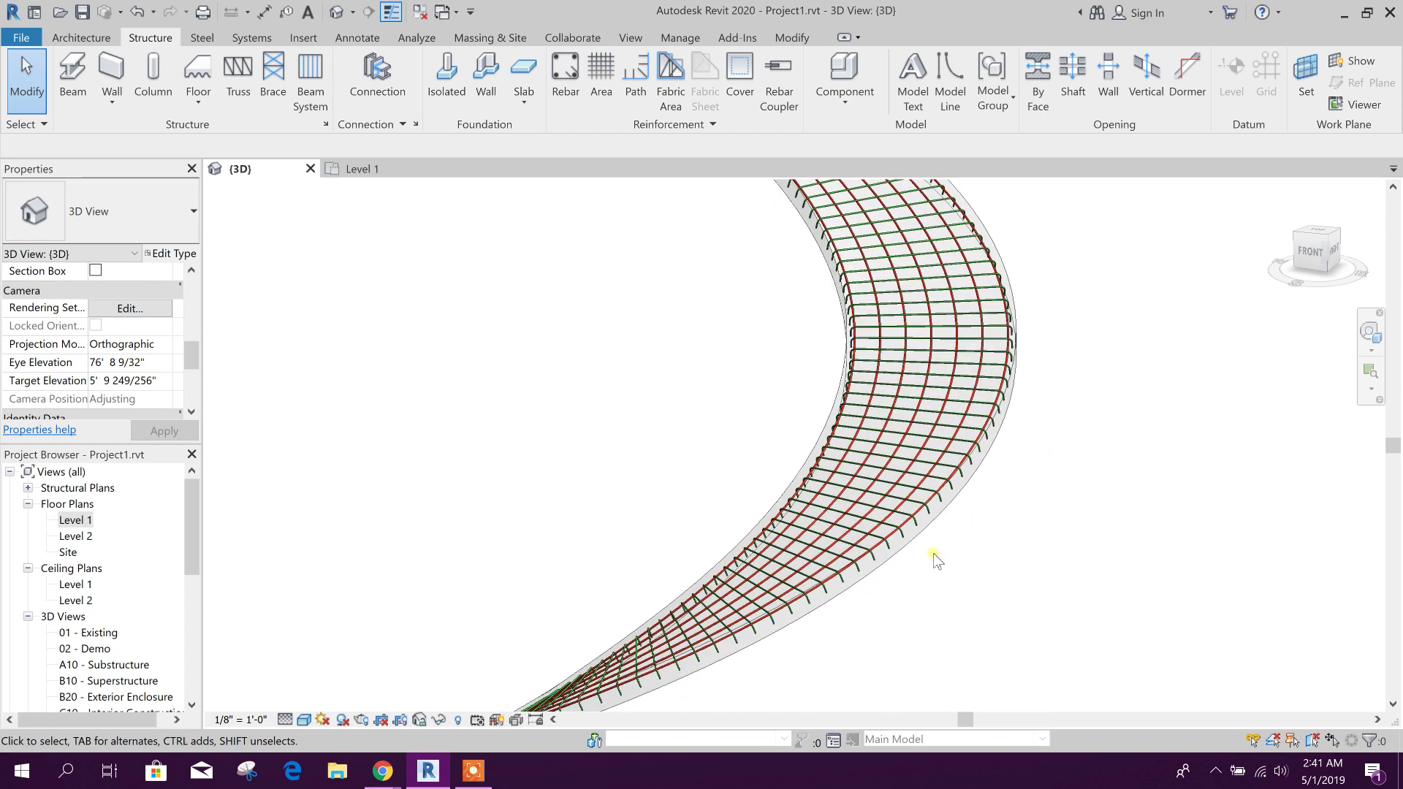
Start a free-form surface rebar set hosted on the curved slab's underside.
scroll(928, 558, "up", 1)
middle_click_drag(837, 603, 898, 545)
middle_click_drag(825, 627, 1024, 365, "shift")
left_click(566, 73)
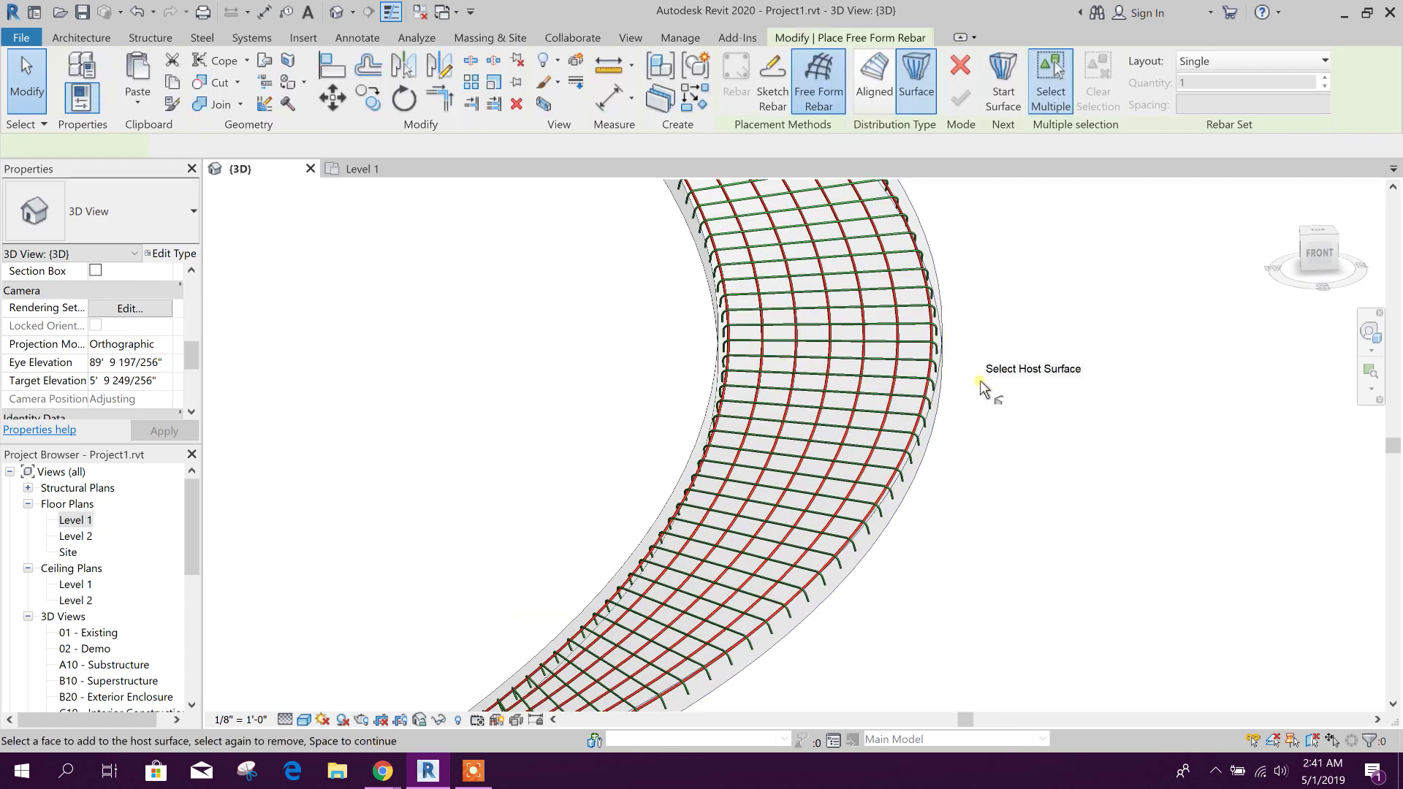
middle_click_drag(962, 439, 611, 427, "shift")
scroll(607, 421, "up", 1)
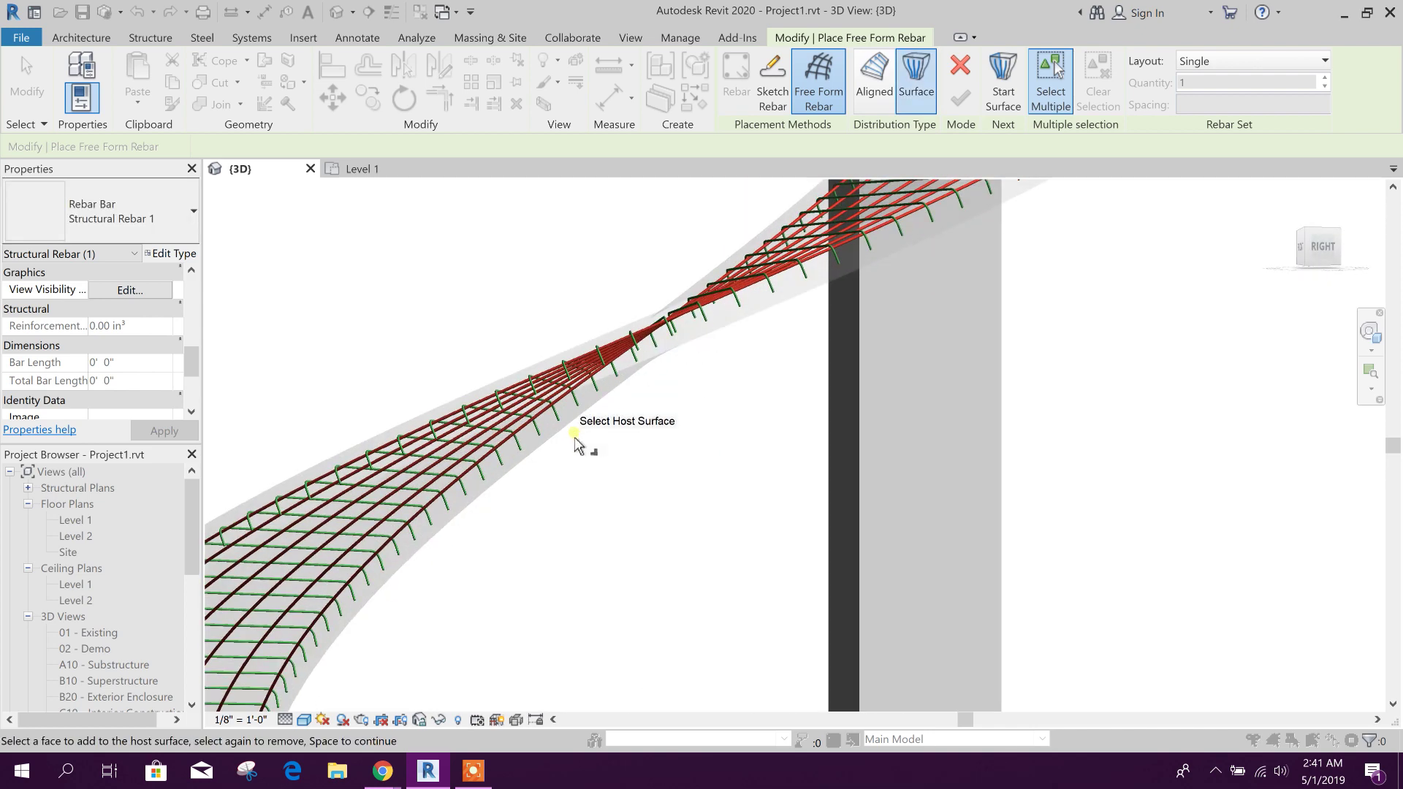
left_click(567, 426)
Pick the slab face where the bars start and the outer face where they end.
middle_click_drag(655, 478, 702, 497, "shift")
left_click(1005, 92)
scroll(737, 408, "up", 5)
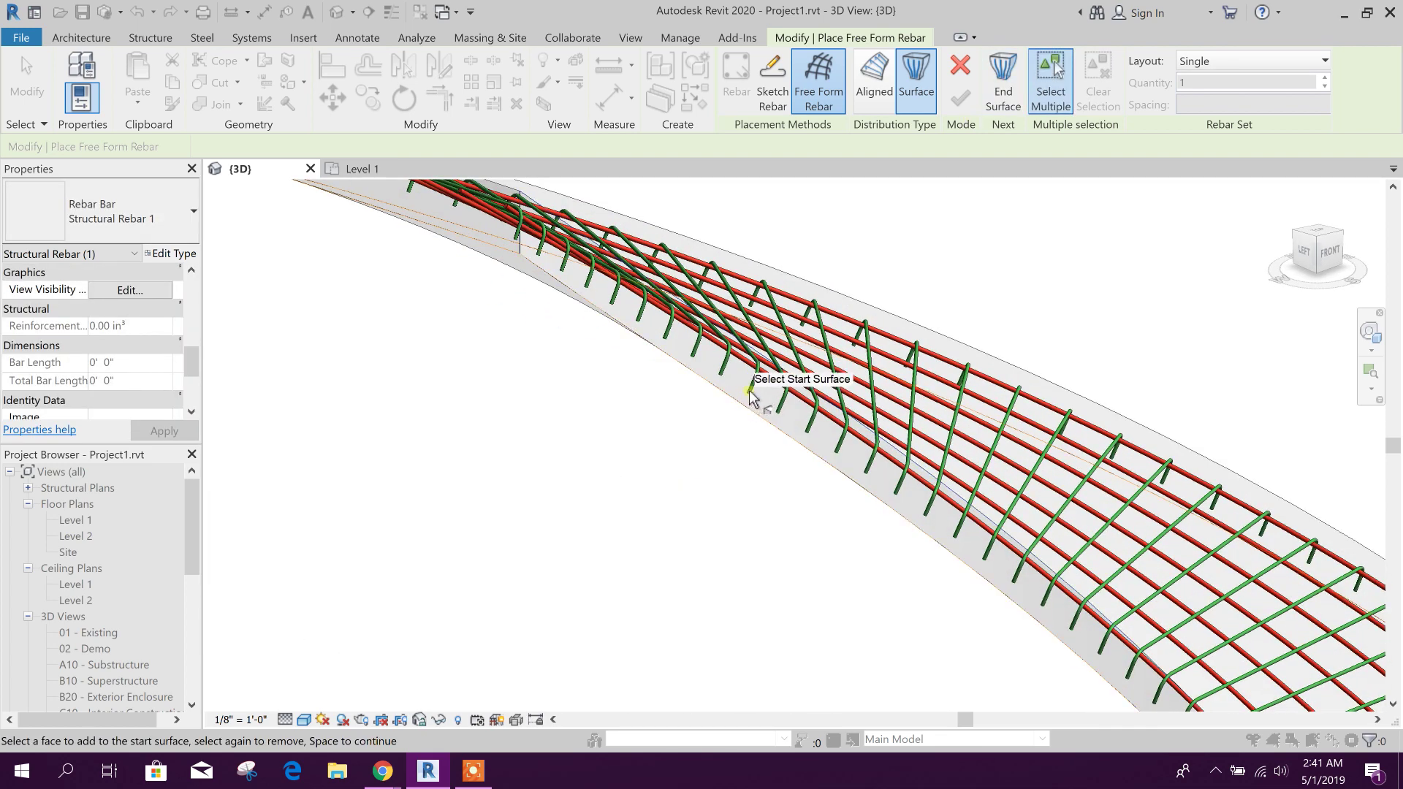
left_click(721, 400)
mouse_move(702, 431)
middle_mouse_down("shift")
mouse_move(958, 369)
mouse_move(1021, 376)
mouse_move(992, 247)
middle_mouse_up("shift")
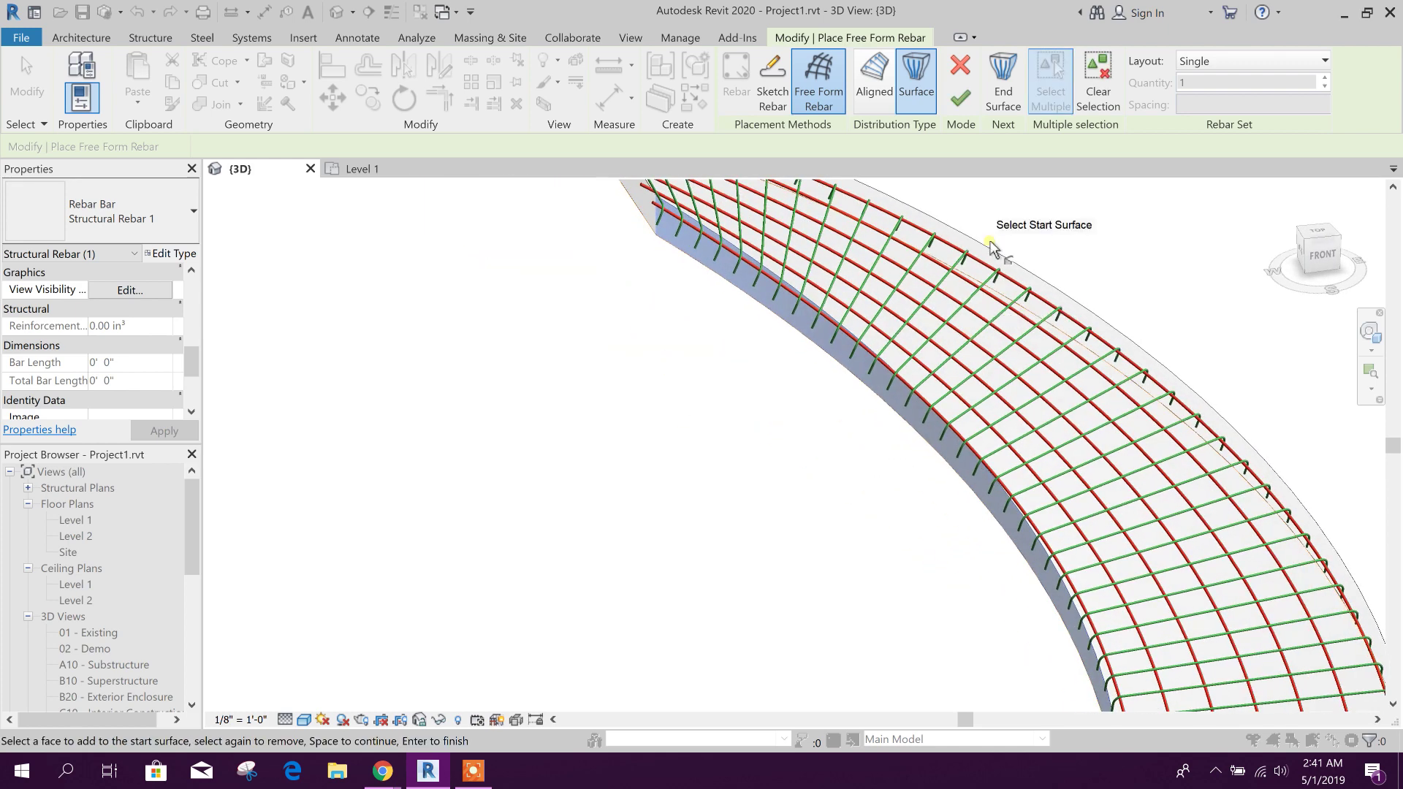
left_click(1004, 84)
middle_click_drag(1082, 307, 1096, 470, "shift")
left_click(1106, 476)
Finish the free-form rebar set between the chosen surfaces and exit placement.
scroll(1111, 472, "down", 5)
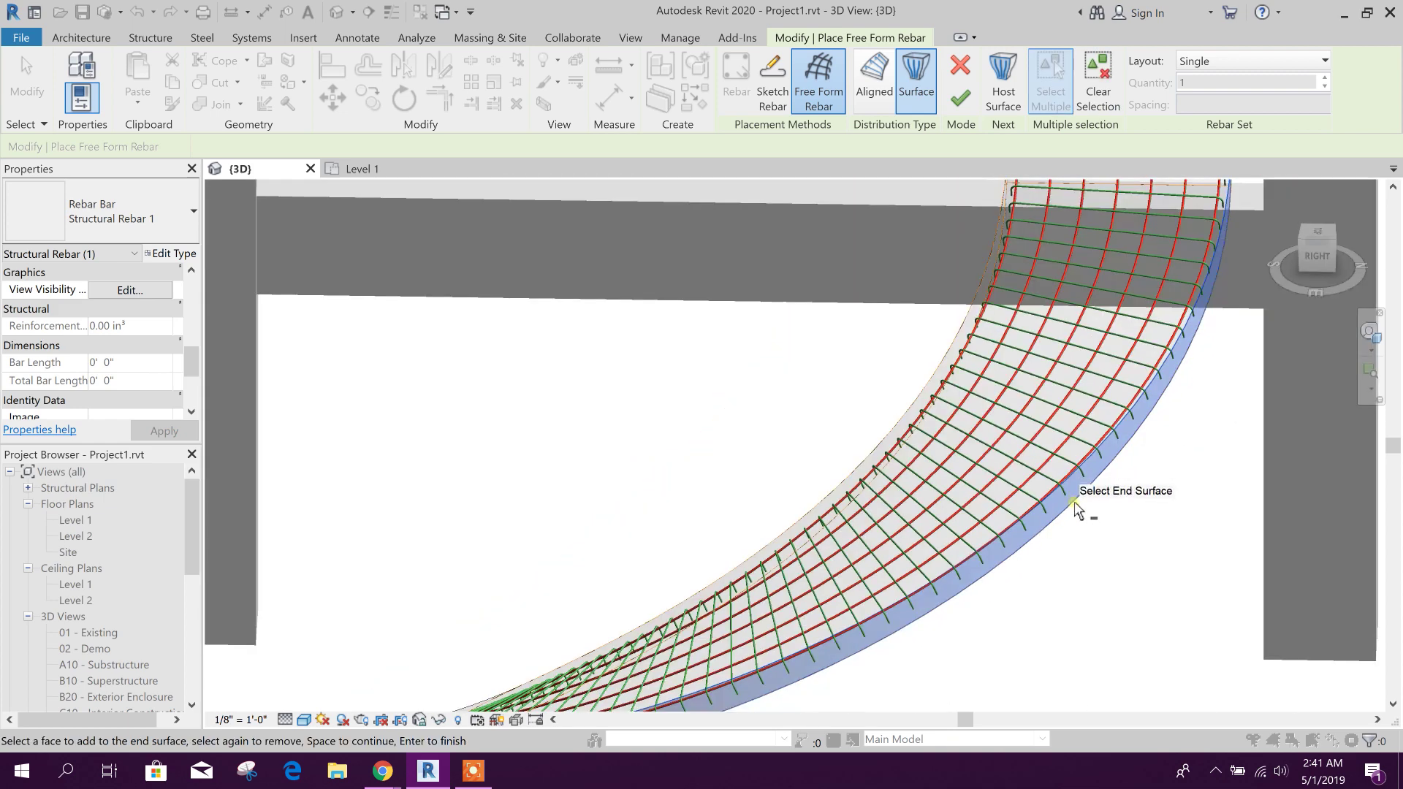
left_click(962, 110)
middle_click_drag(864, 391, 1033, 344, "shift")
key("Escape")
middle_click_drag(718, 395, 822, 480)
scroll(837, 359, "up", 3)
Change the underside rebar set's Layout to Minimum Clear Spacing, then deselect it.
left_click(831, 302)
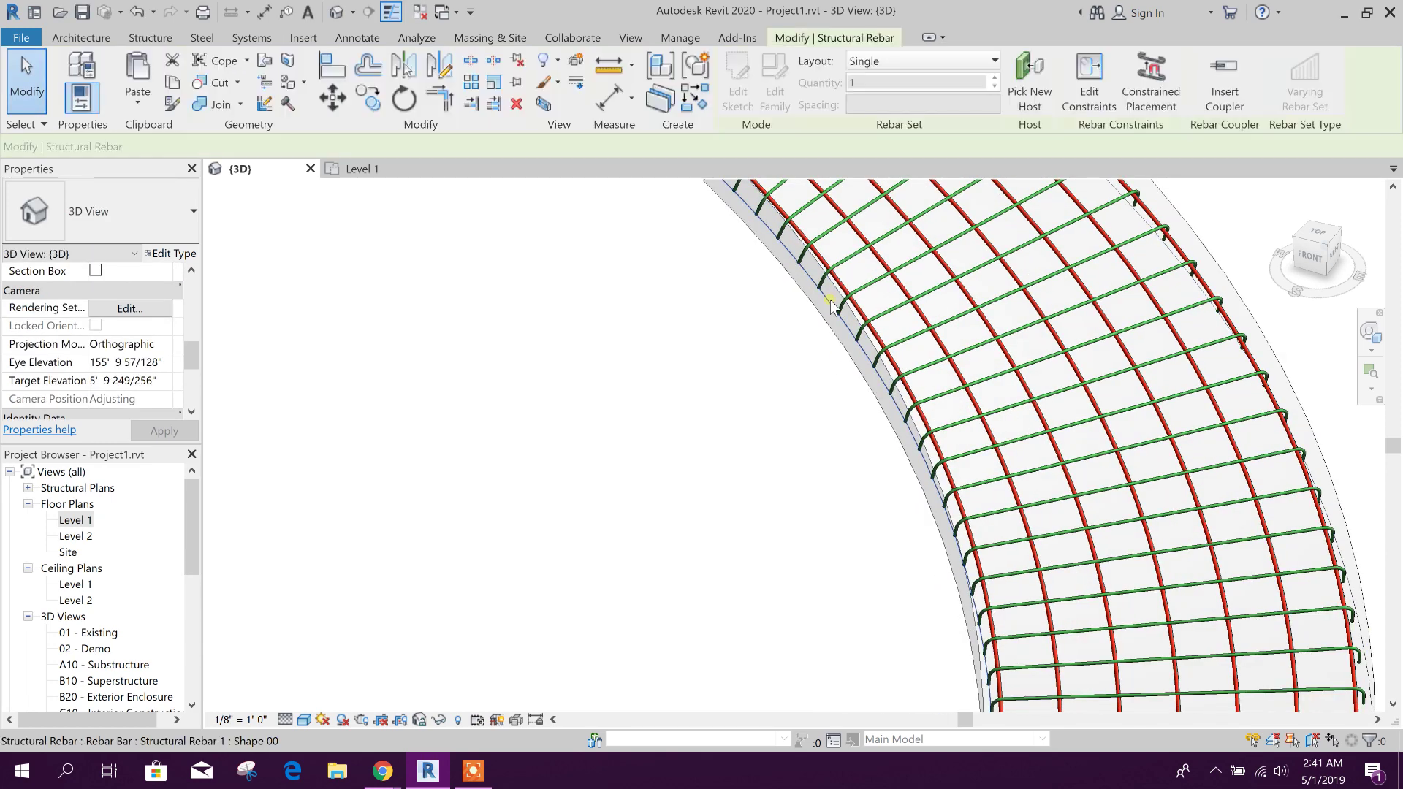
left_click(960, 65)
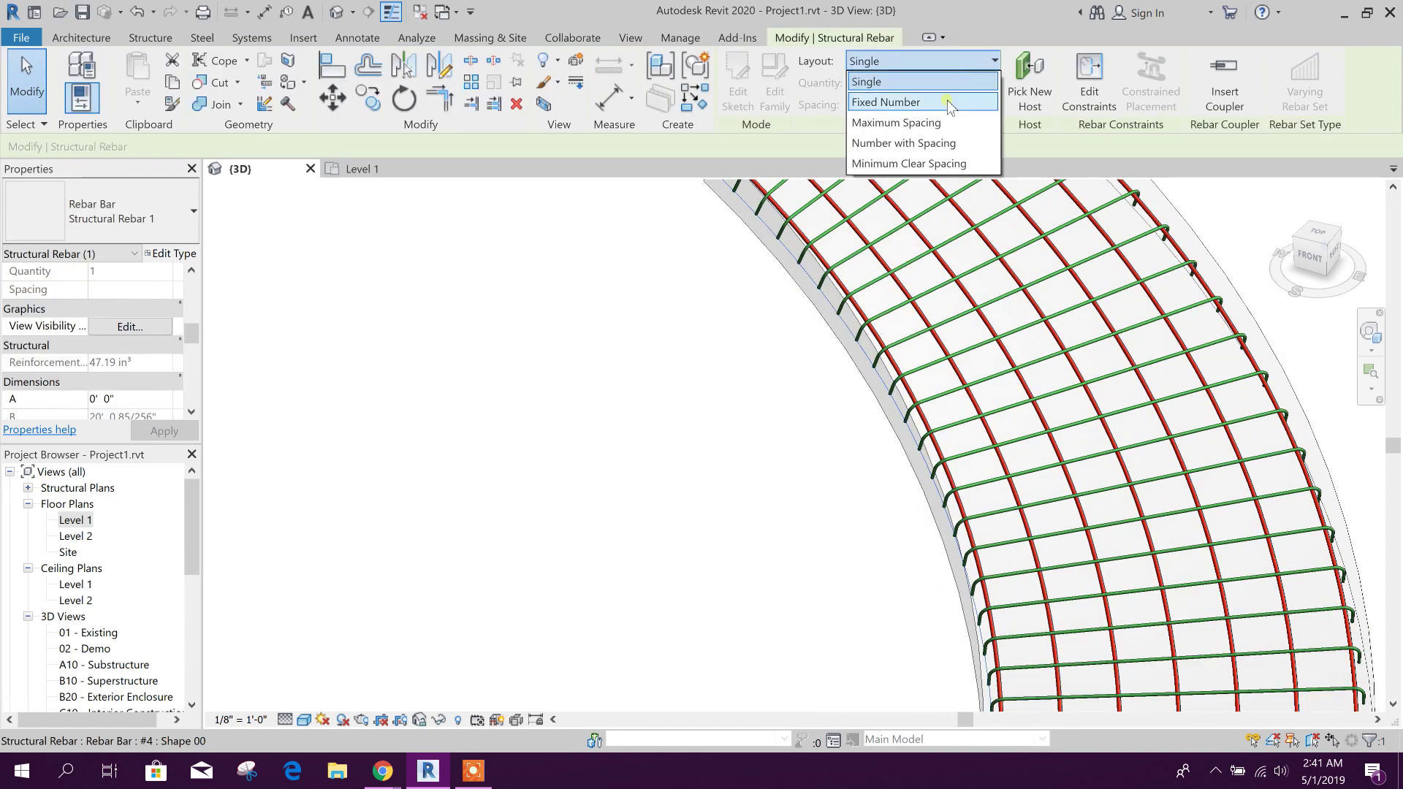
left_click(932, 164)
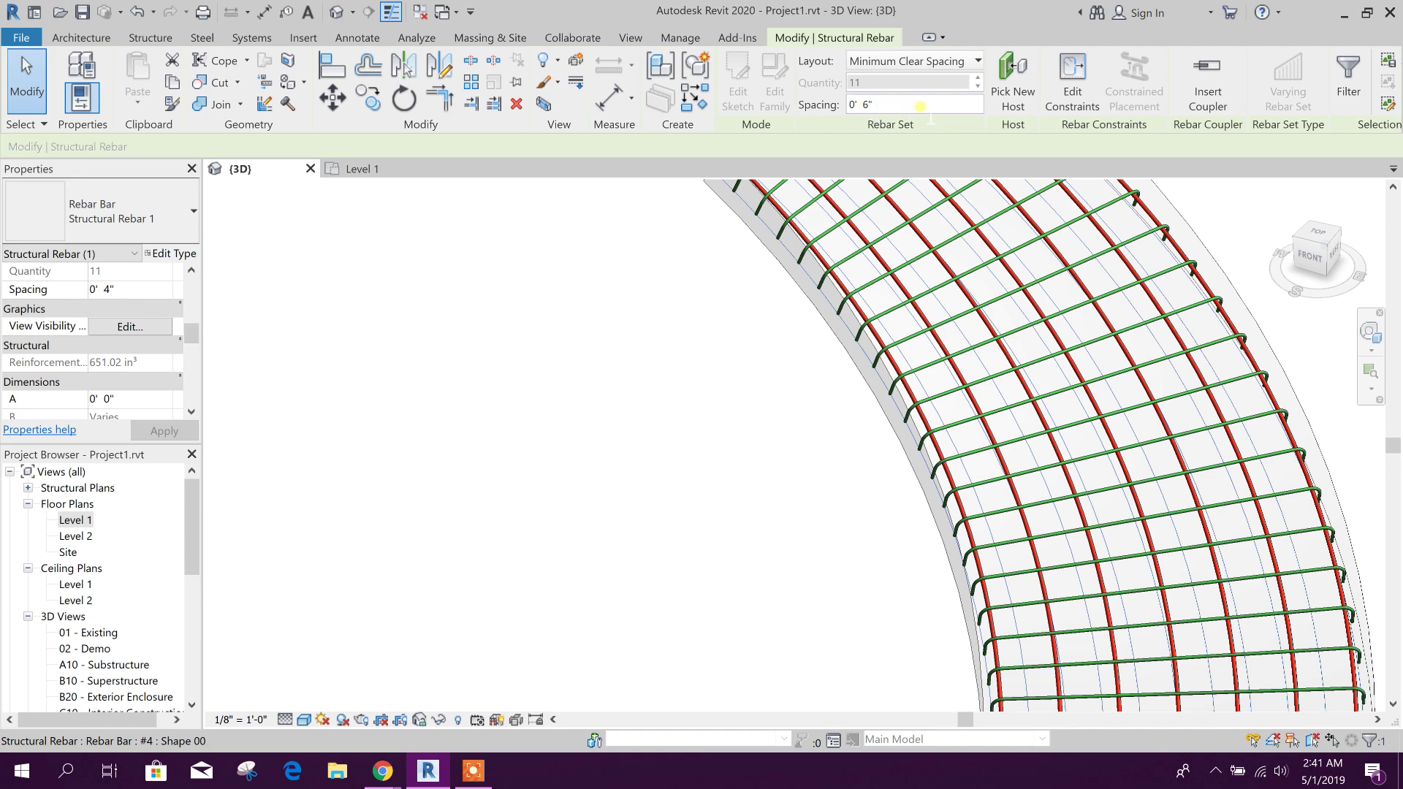
left_click(667, 291)
scroll(714, 376, "down", 3)
Change the underside rebar set to bar size #5.
scroll(888, 335, "up", 4)
scroll(888, 335, "up", 2)
left_click(888, 335)
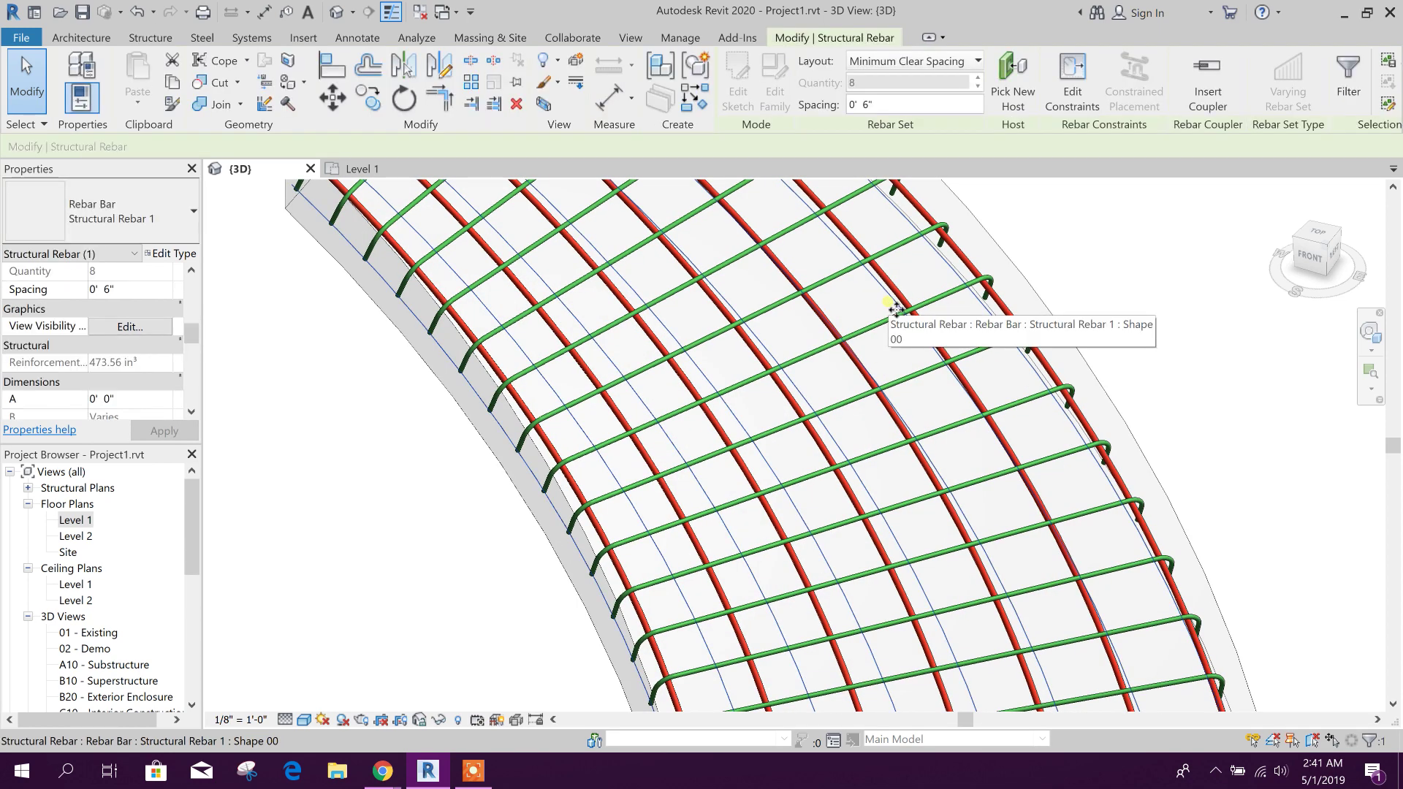
left_click(109, 212)
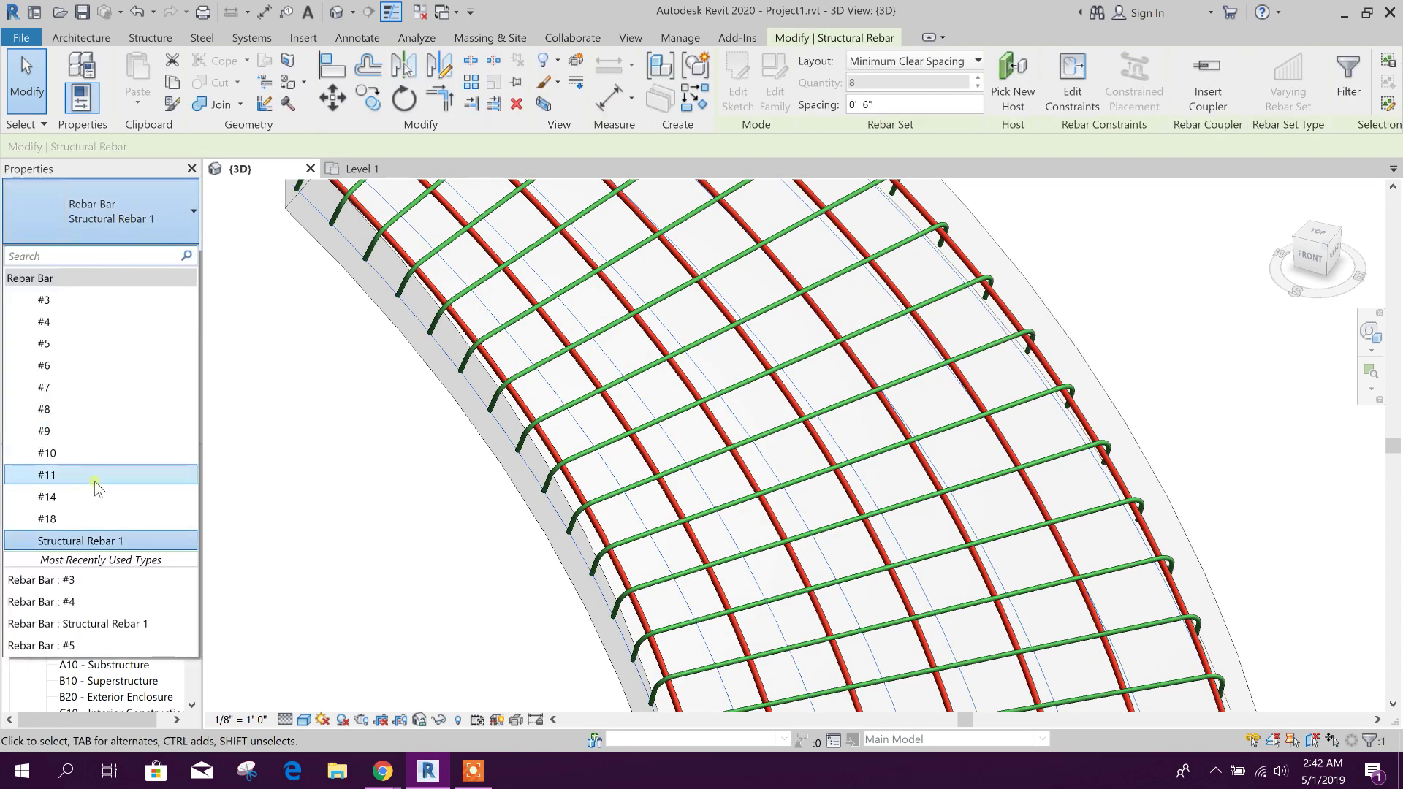
left_click(86, 344)
Make the #5 rebar set display as solid in the {3D} view.
scroll(491, 485, "down", 2)
scroll(692, 326, "up", 1)
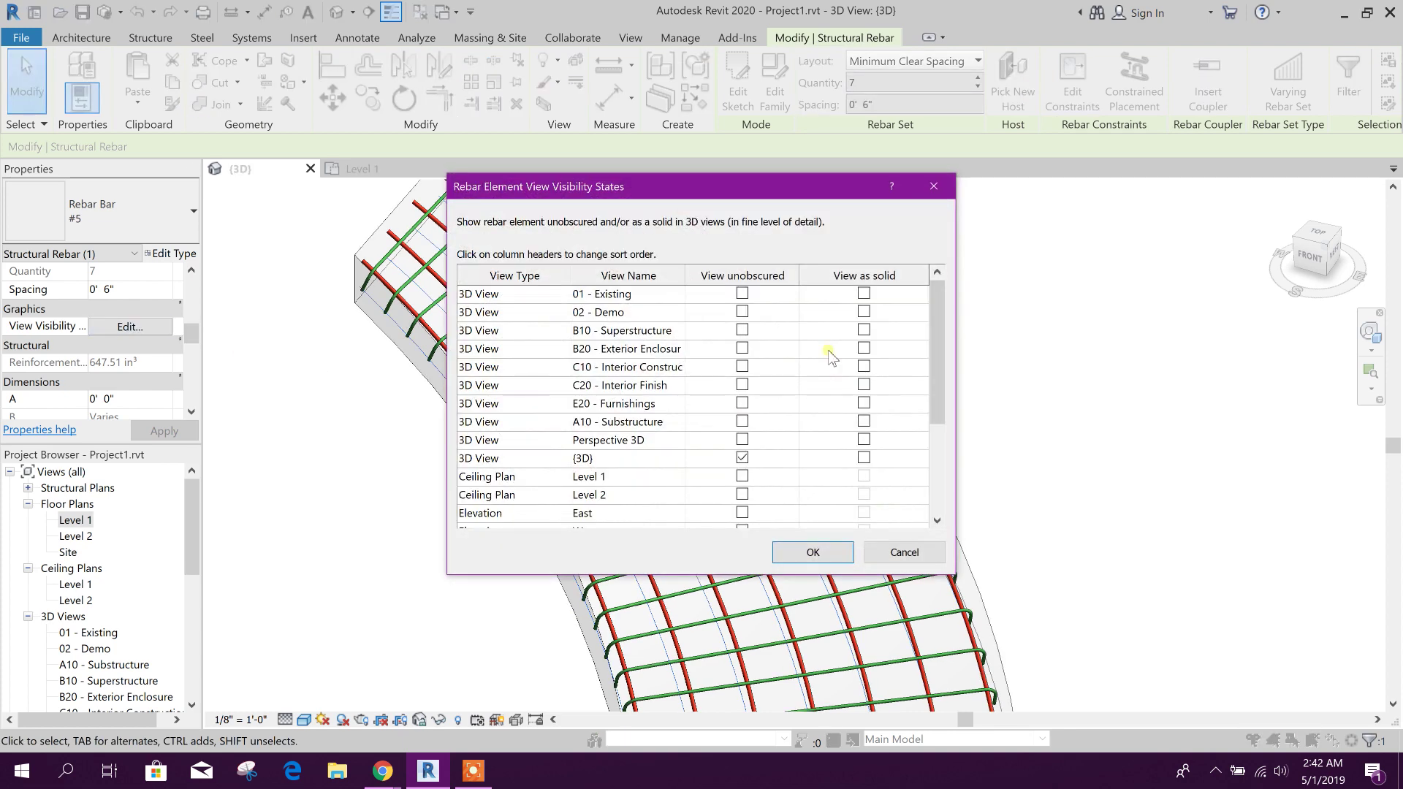
left_click(863, 457)
left_click(813, 552)
middle_click_drag(980, 422, 1043, 350)
middle_click_drag(544, 501, 598, 457)
scroll(662, 475, "up", 2)
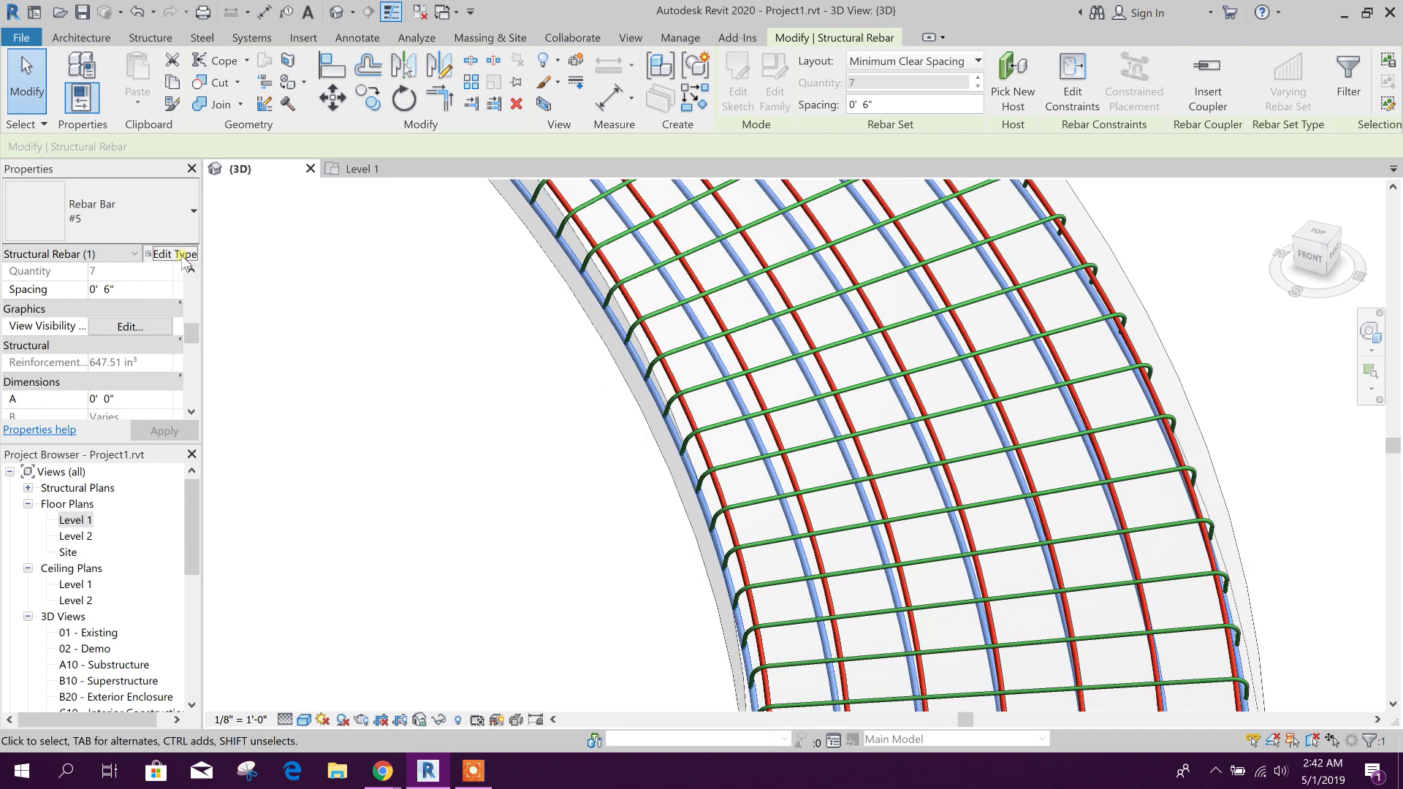
Change the No5Rebar material colour to yellow RGB 255 255 0 so the #5 bars show yellow.
left_click(175, 254)
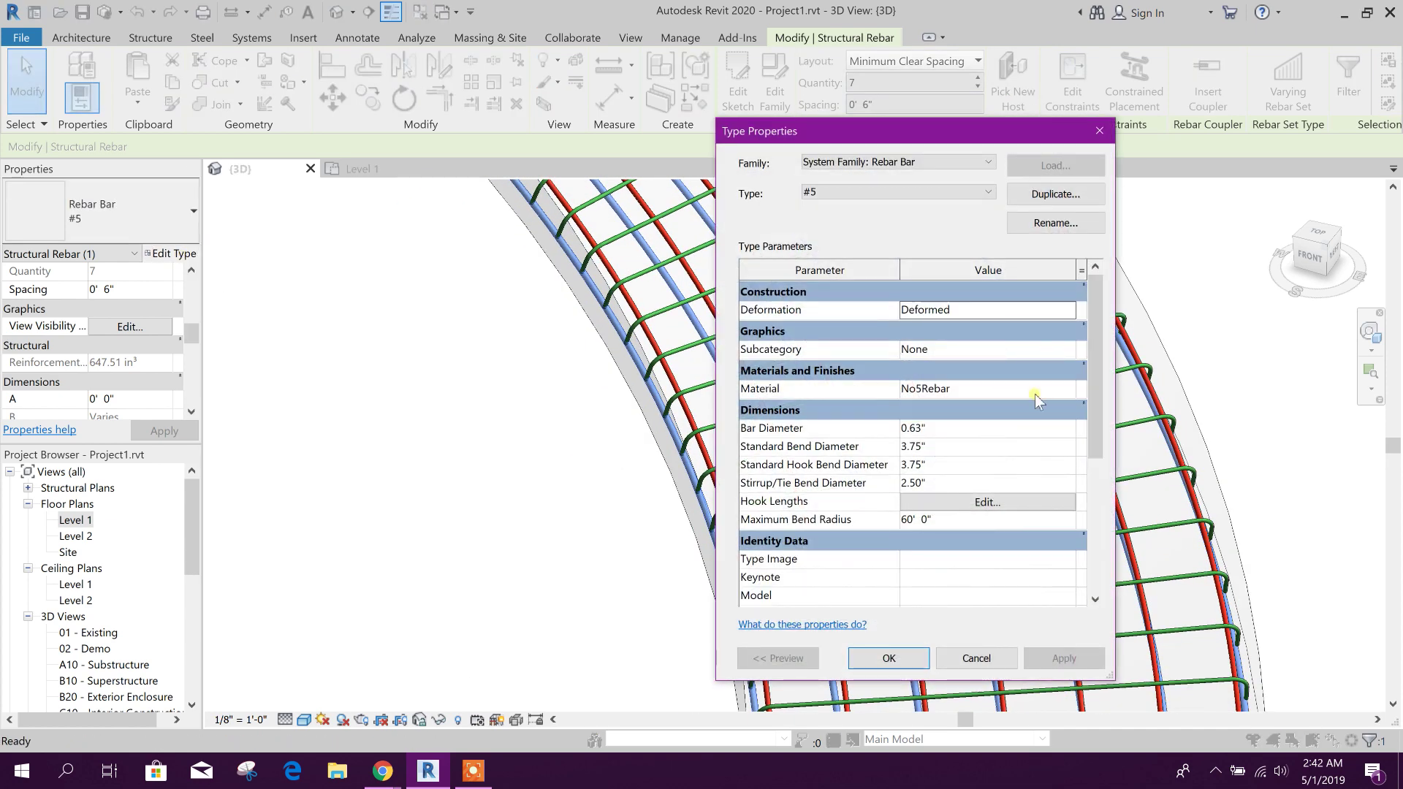
left_click(1069, 389)
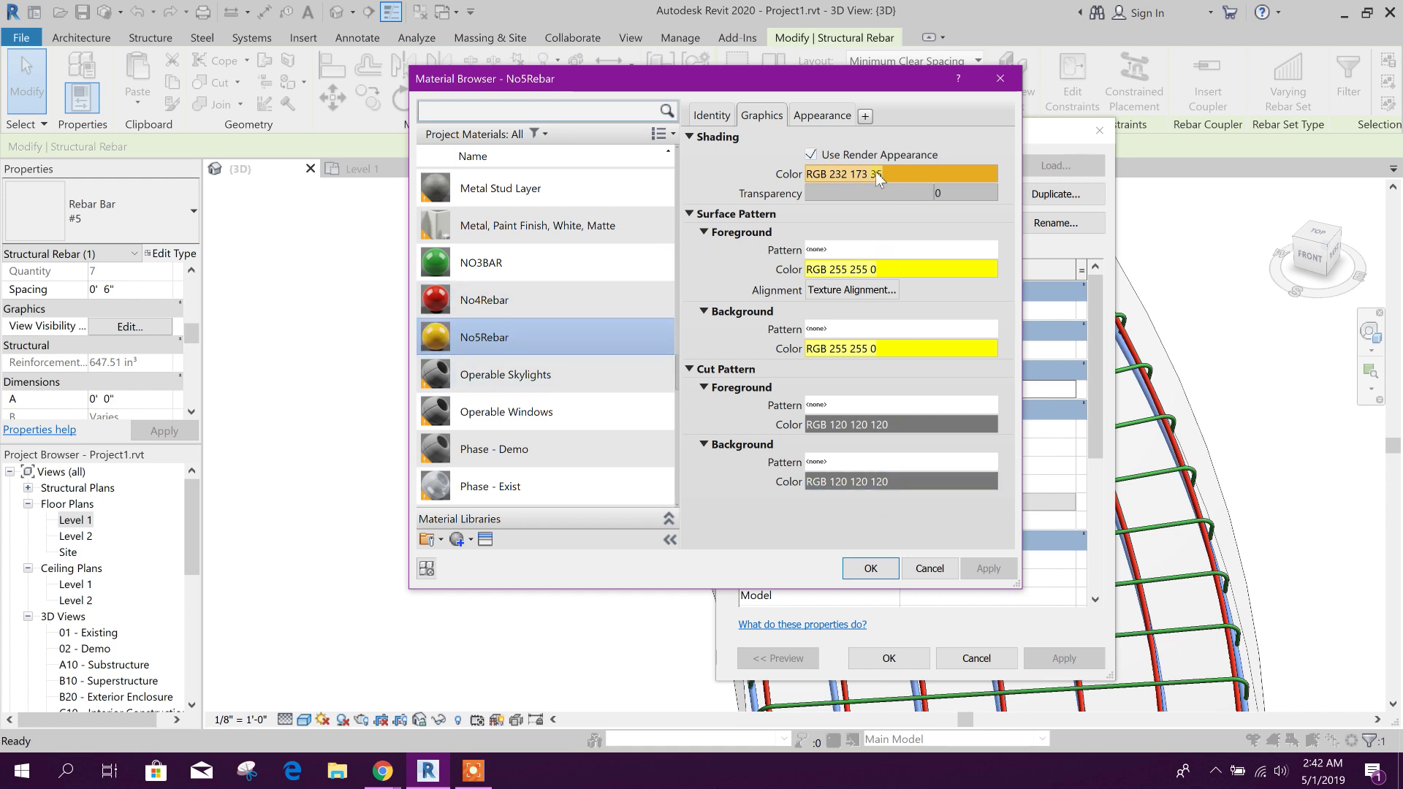
left_click(820, 116)
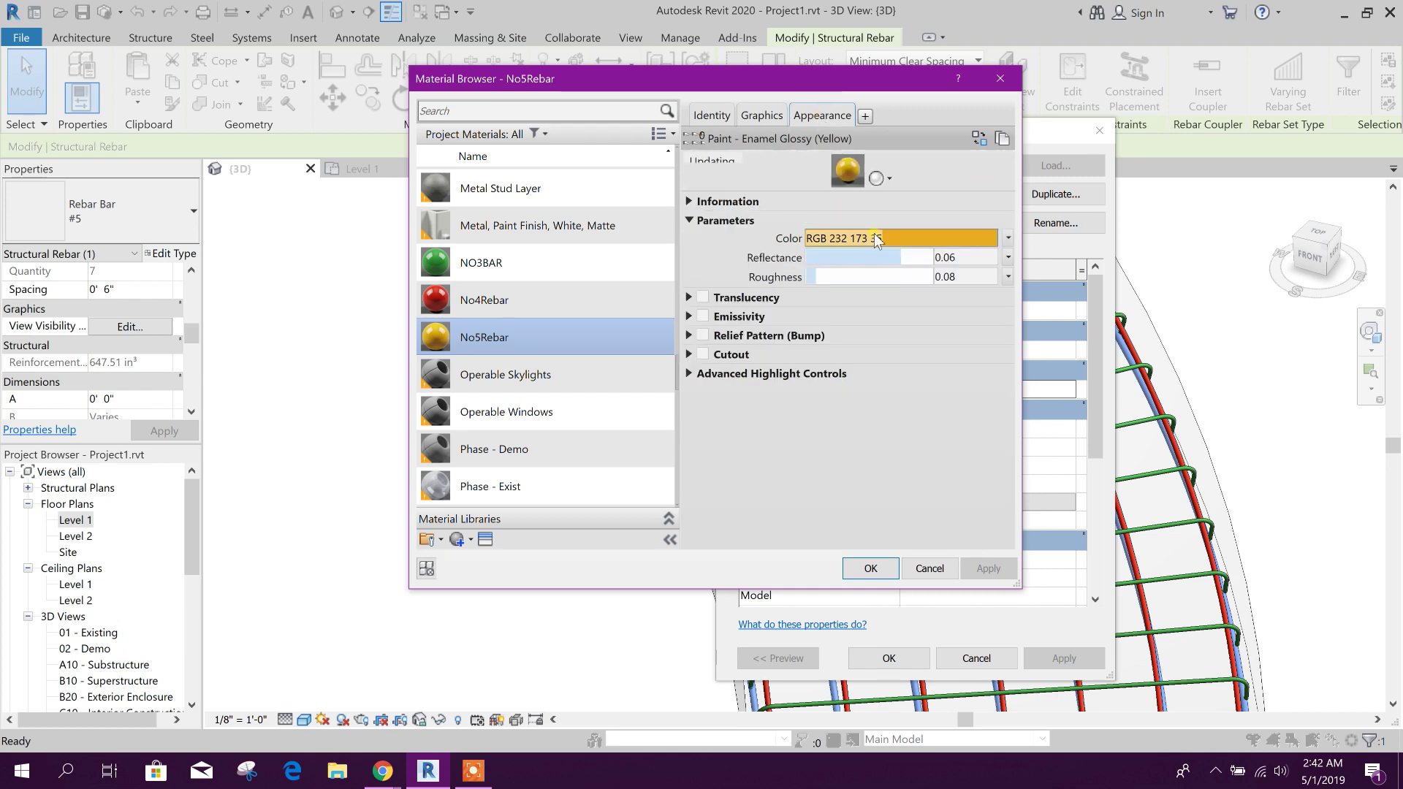
left_click(887, 181)
left_click(849, 238)
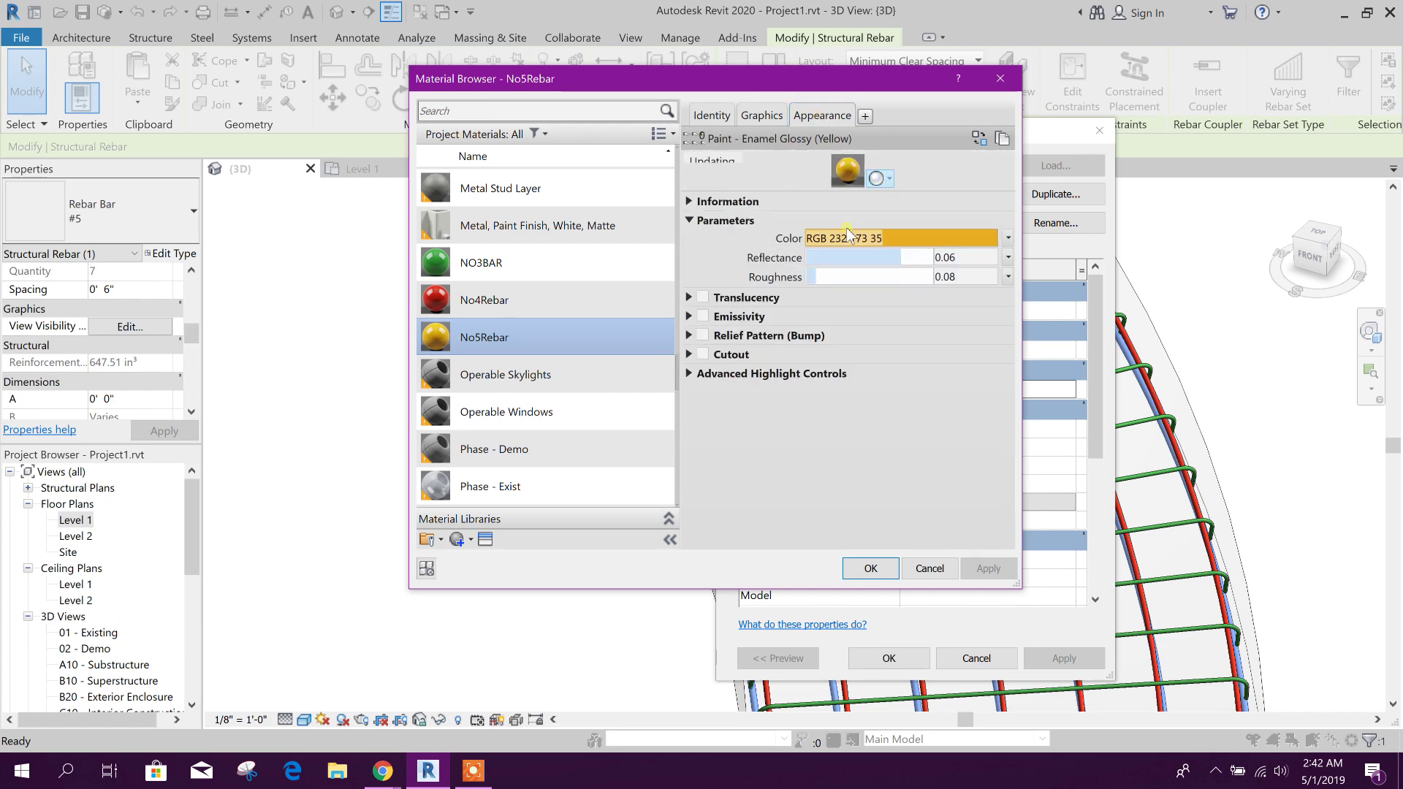
left_click(850, 238)
left_click(548, 221)
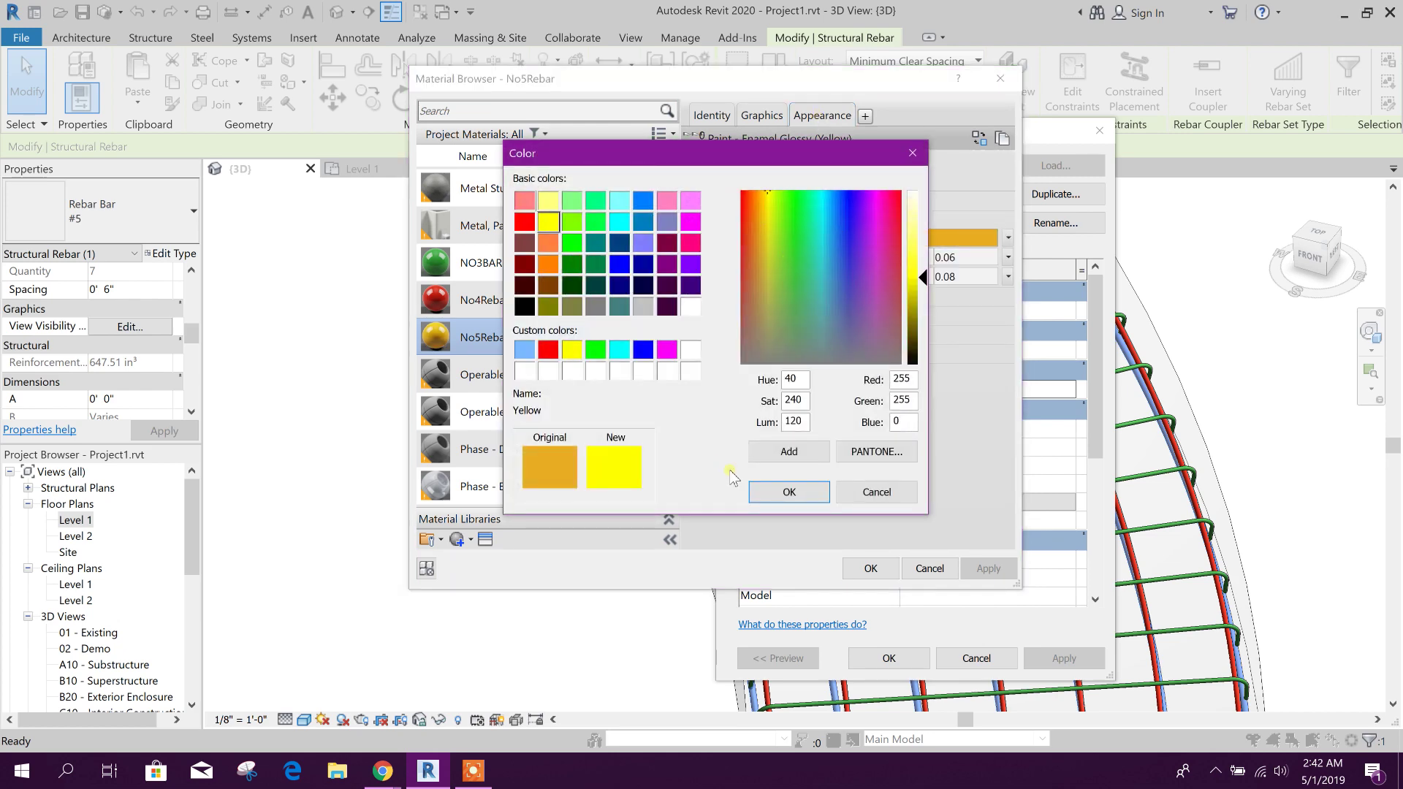
left_click(776, 494)
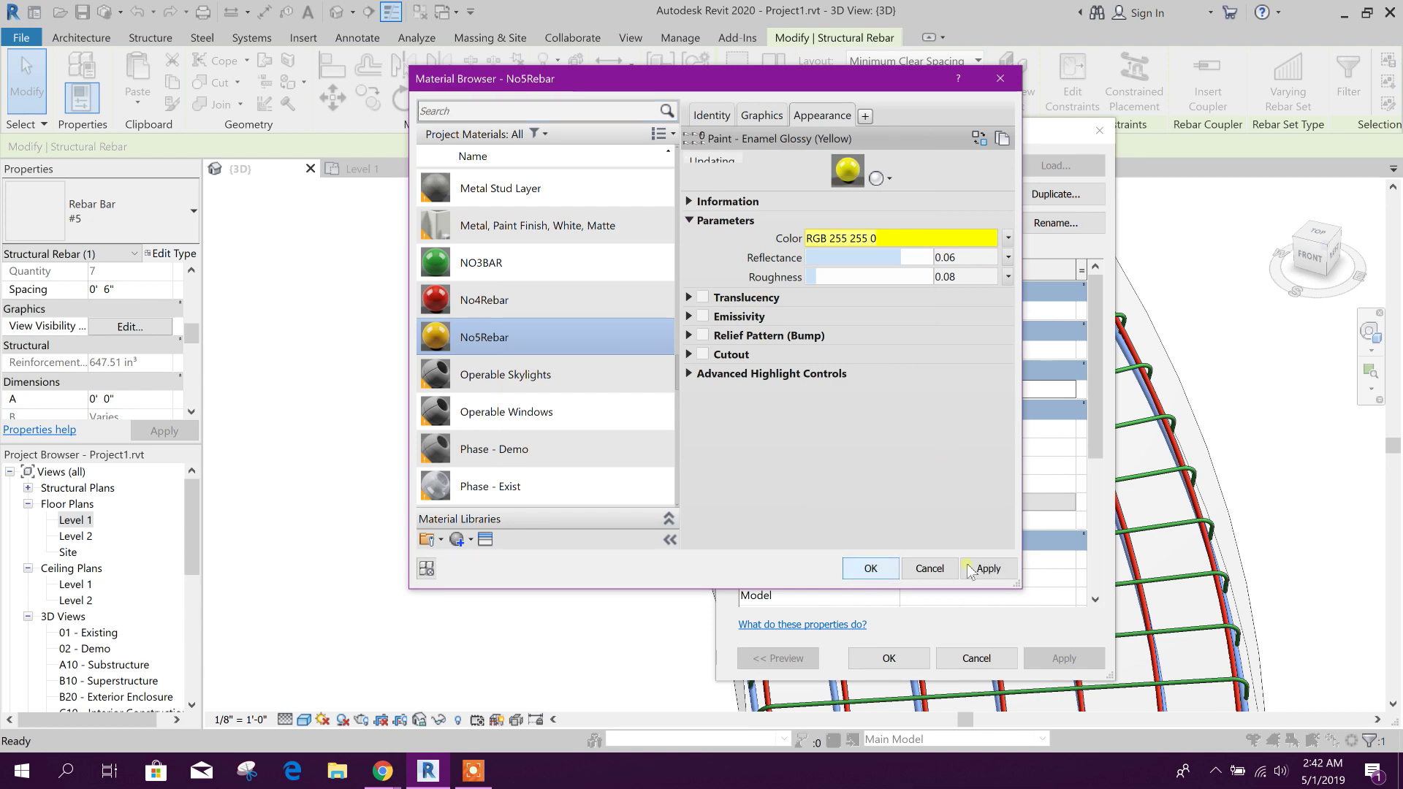
left_click(896, 569)
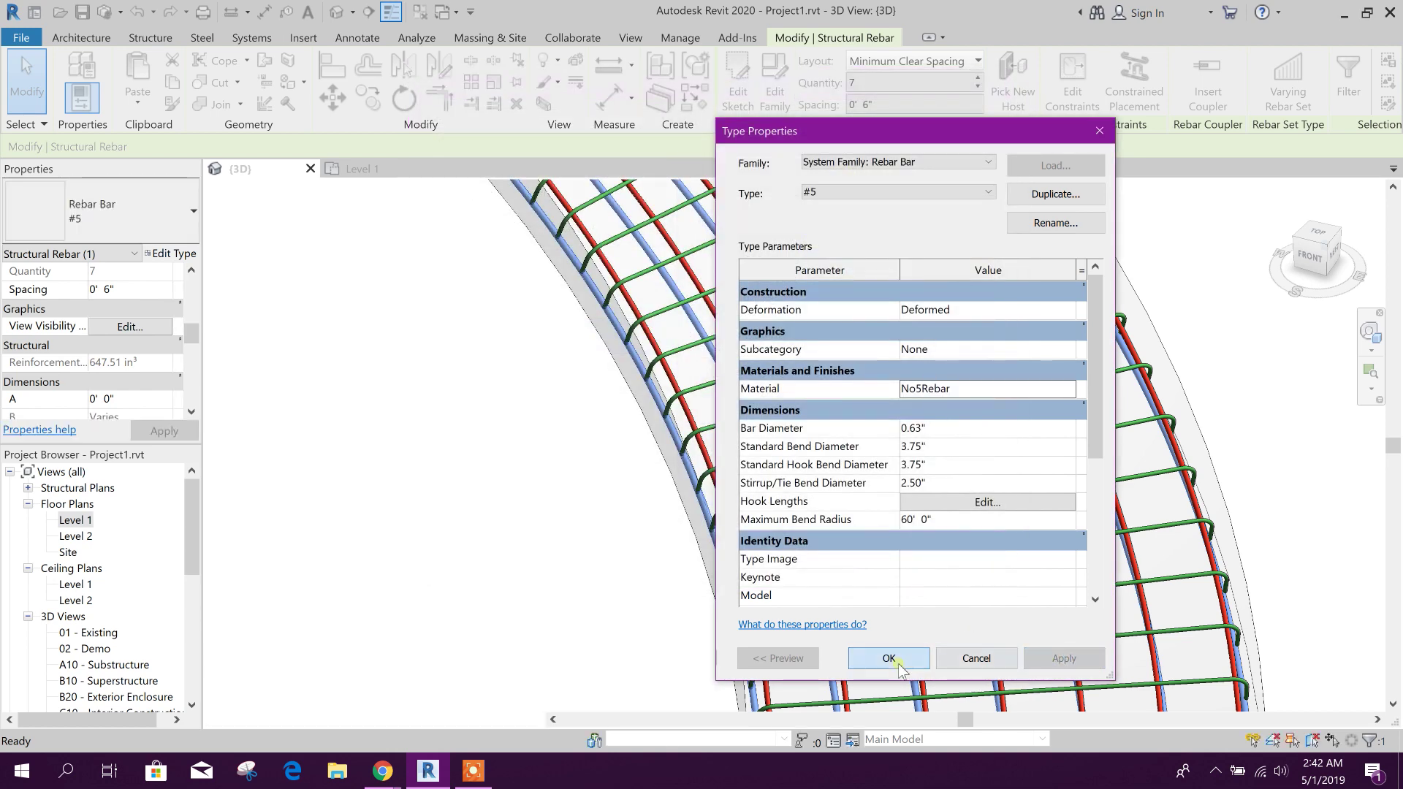
left_click(899, 665)
left_click(426, 418)
scroll(527, 414, "down", 3)
middle_click_drag(797, 397, 920, 345)
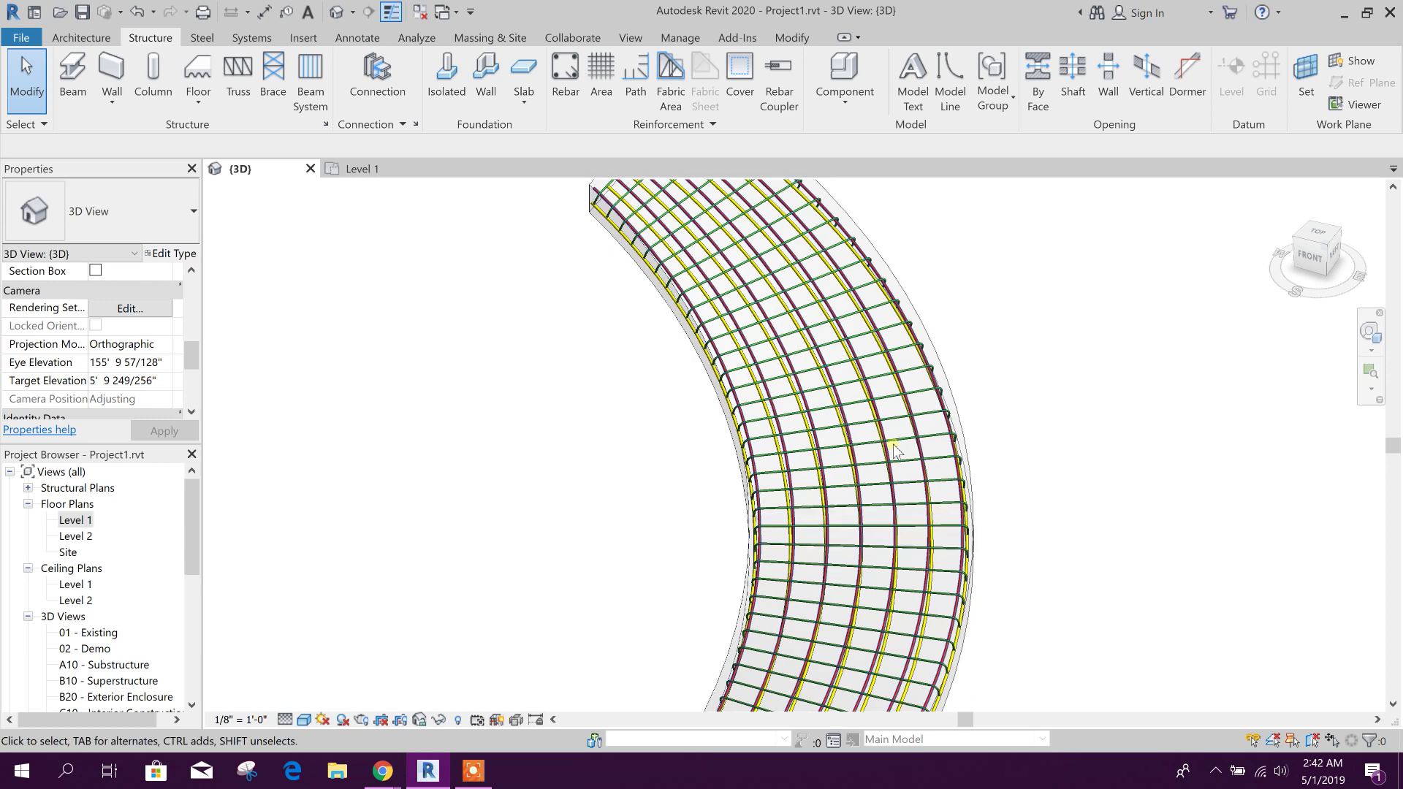
middle_click_drag(970, 599, 924, 577, "shift")
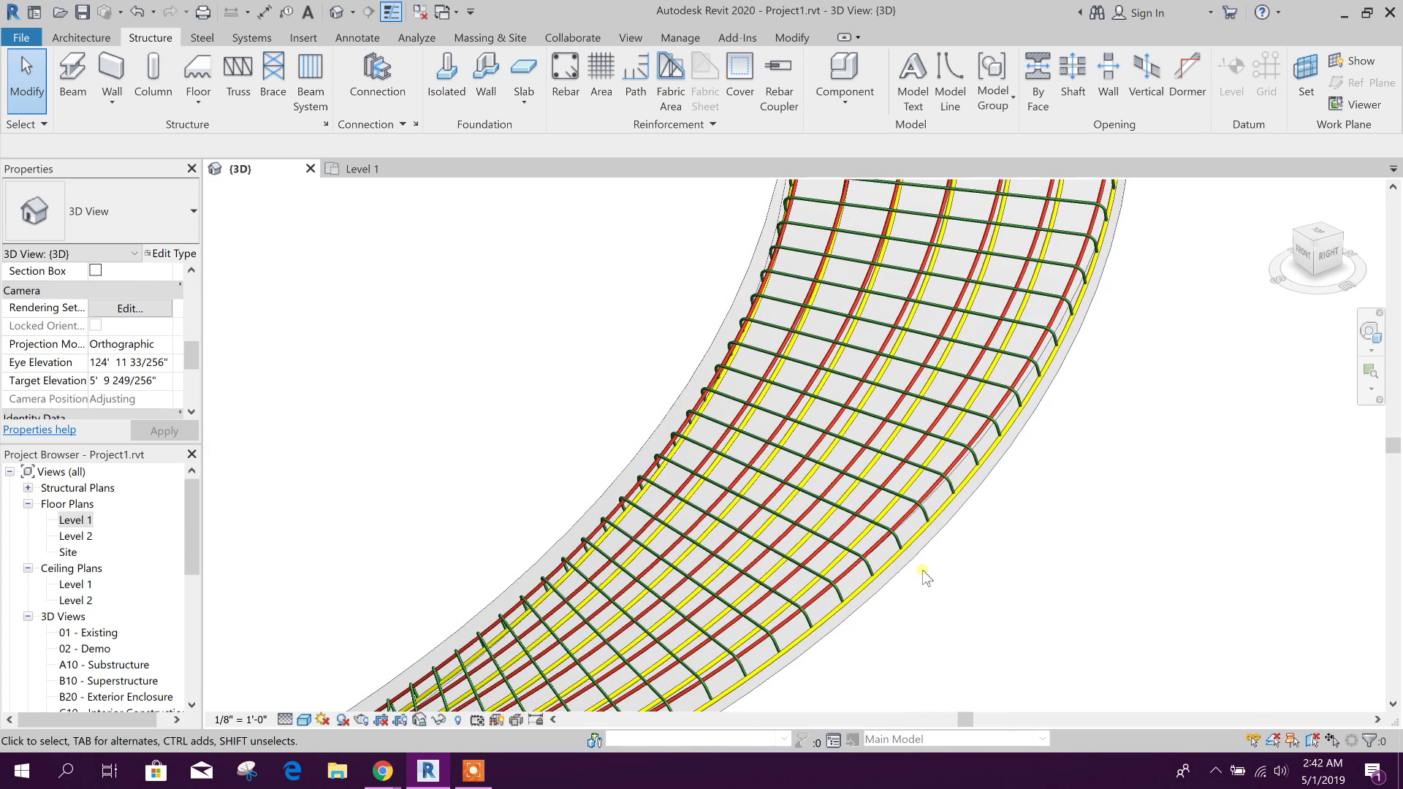
scroll(750, 460, "down", 1)
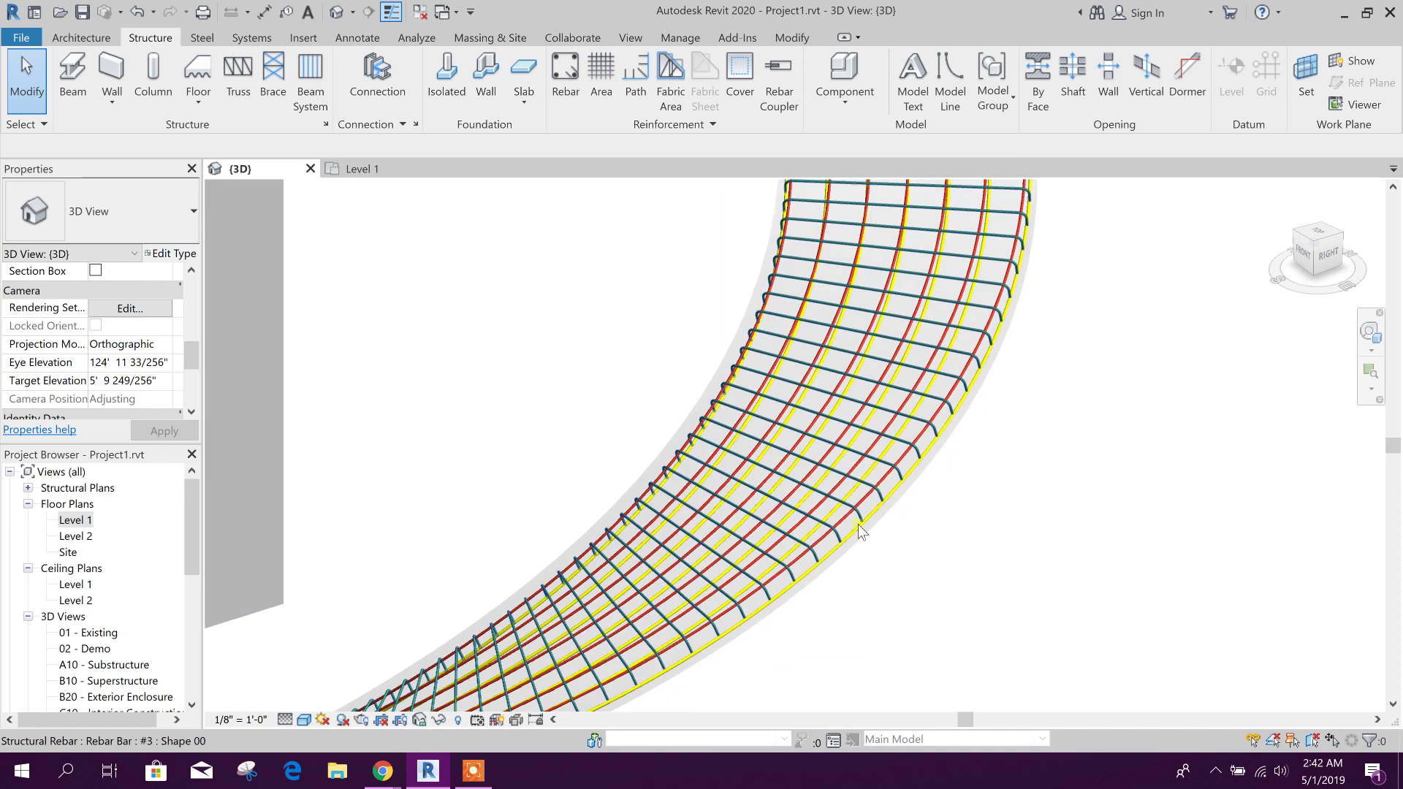
scroll(861, 522, "up", 1)
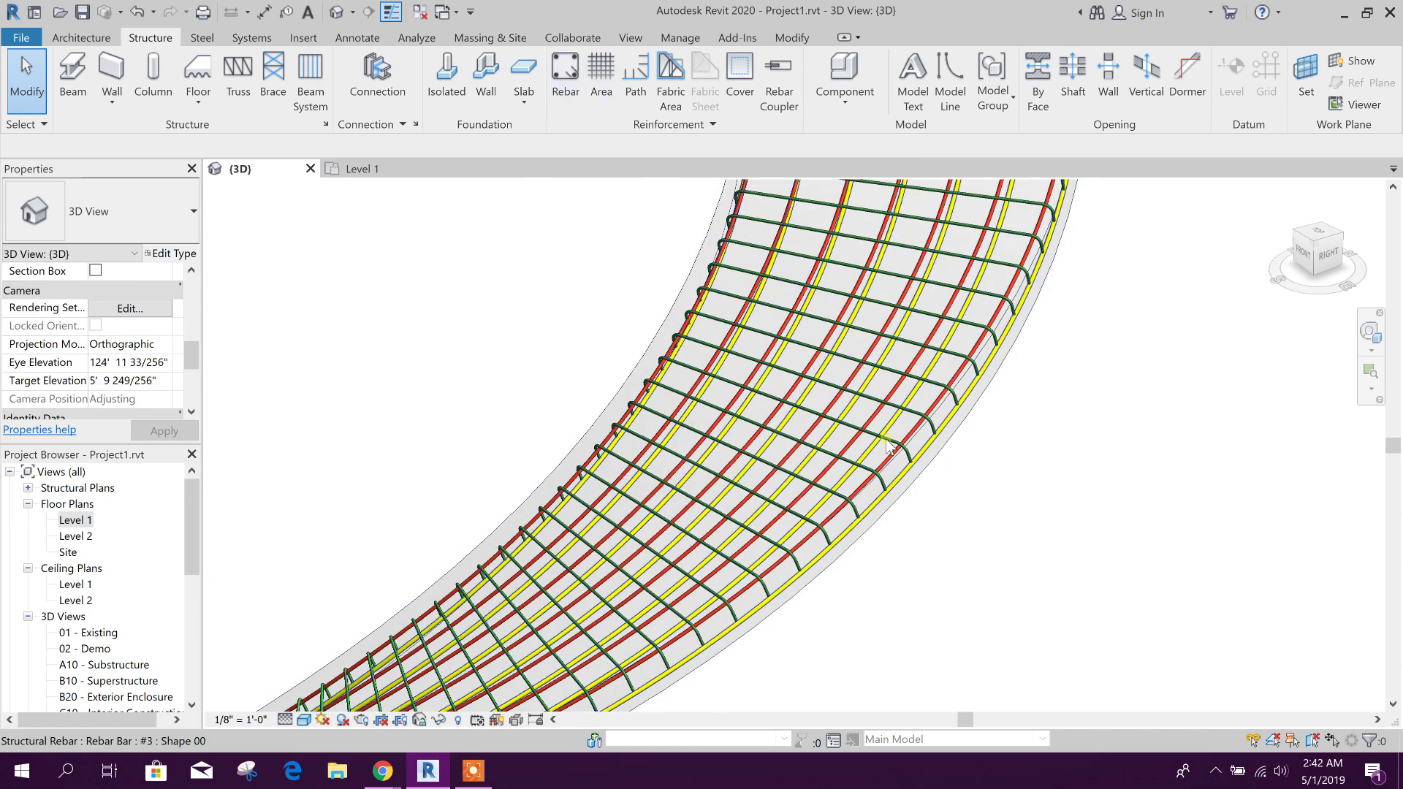
scroll(918, 486, "down", 1)
scroll(922, 323, "up", 1)
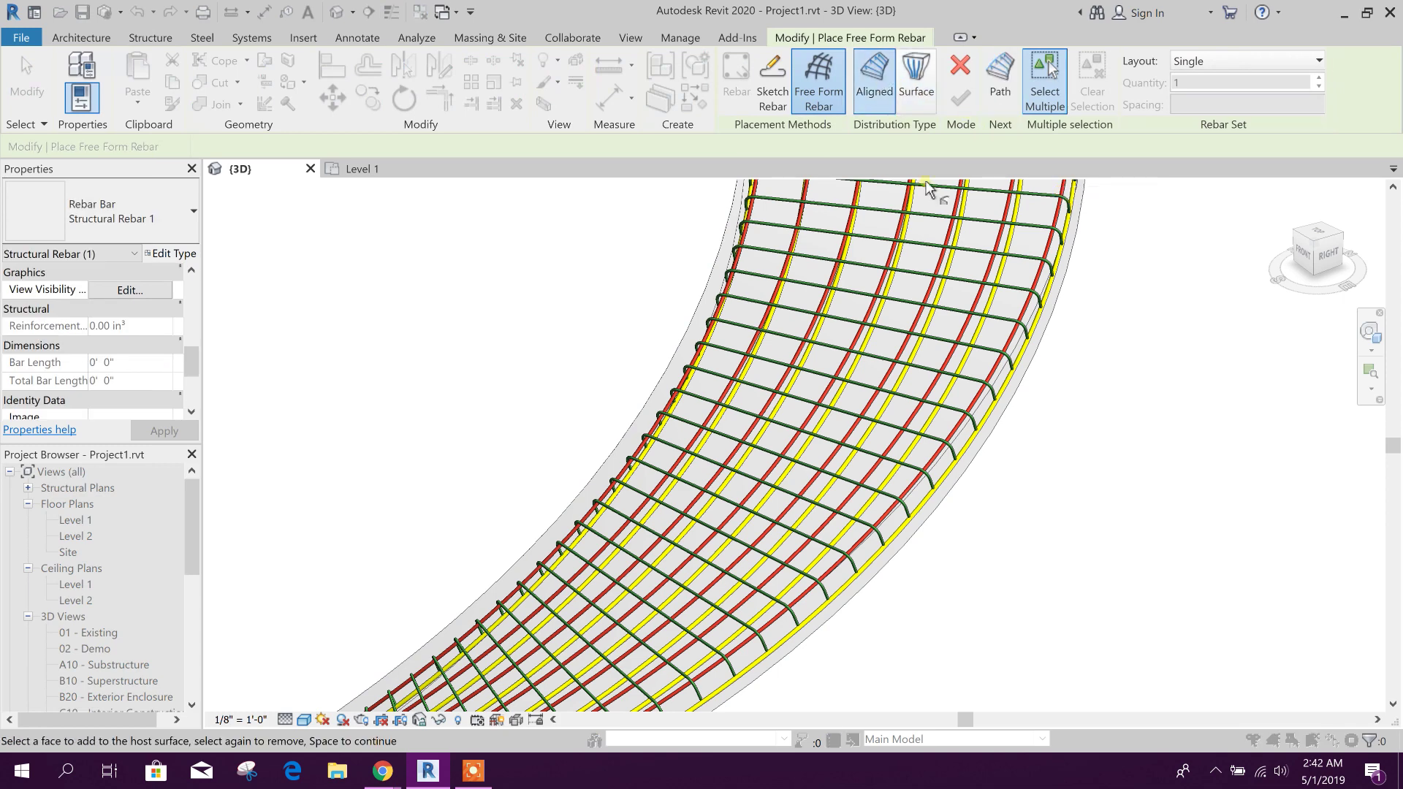
Bring the curved beam's end into view and finish choosing the rebar host surfaces.
middle_click_drag(1080, 420, 1155, 636, "shift")
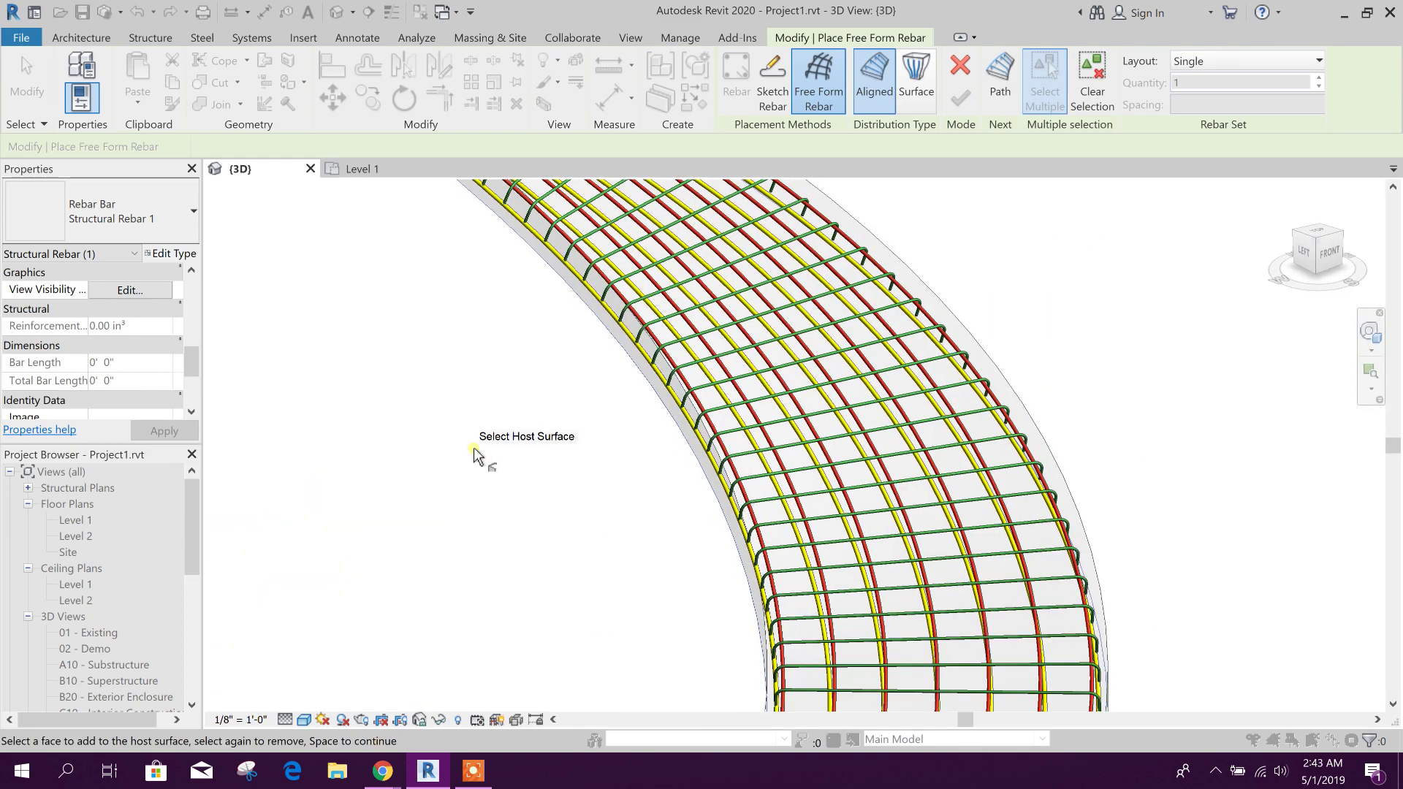
scroll(474, 451, "down", 3)
middle_click_drag(472, 450, 923, 573)
scroll(736, 313, "up", 2)
middle_click_drag(738, 317, 667, 500, "shift")
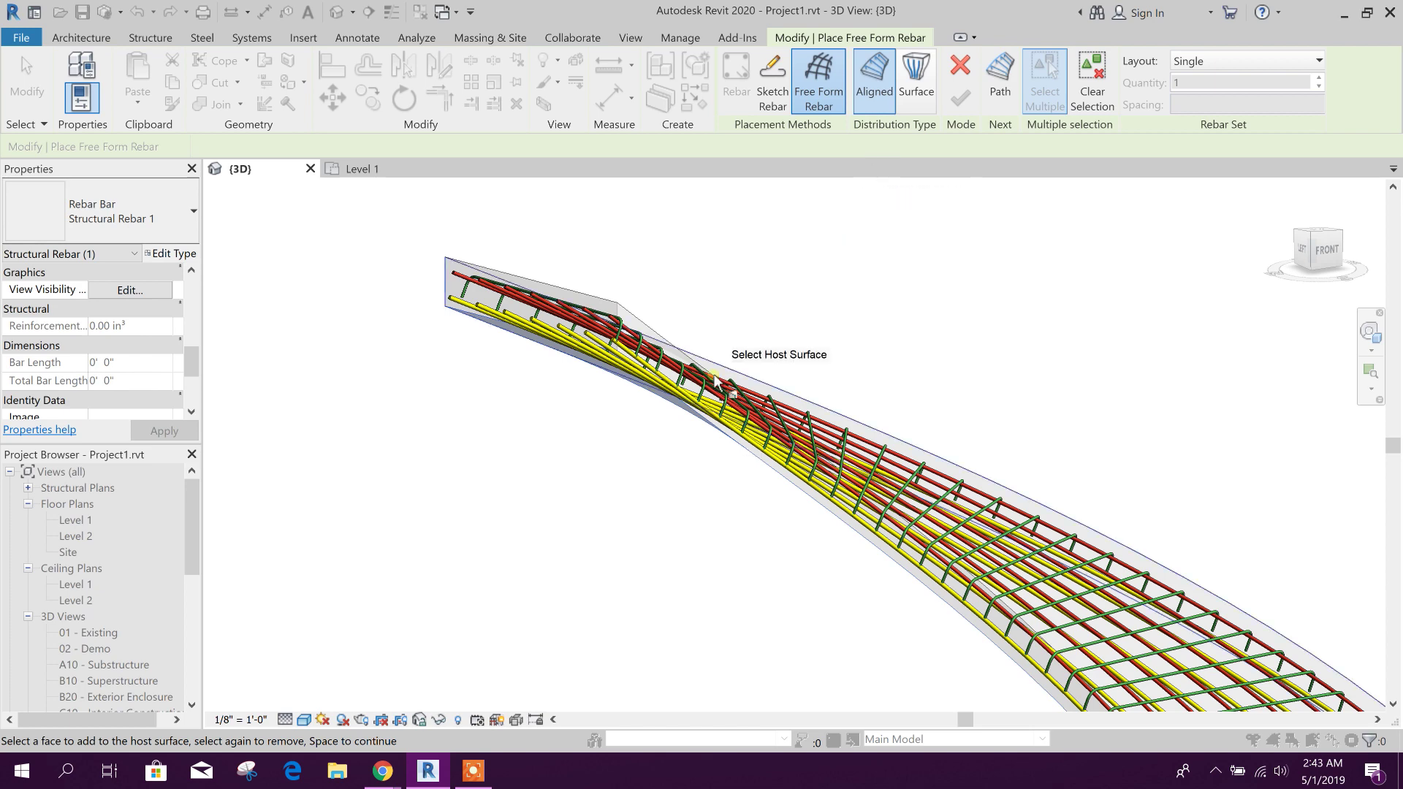
scroll(485, 351, "up", 3)
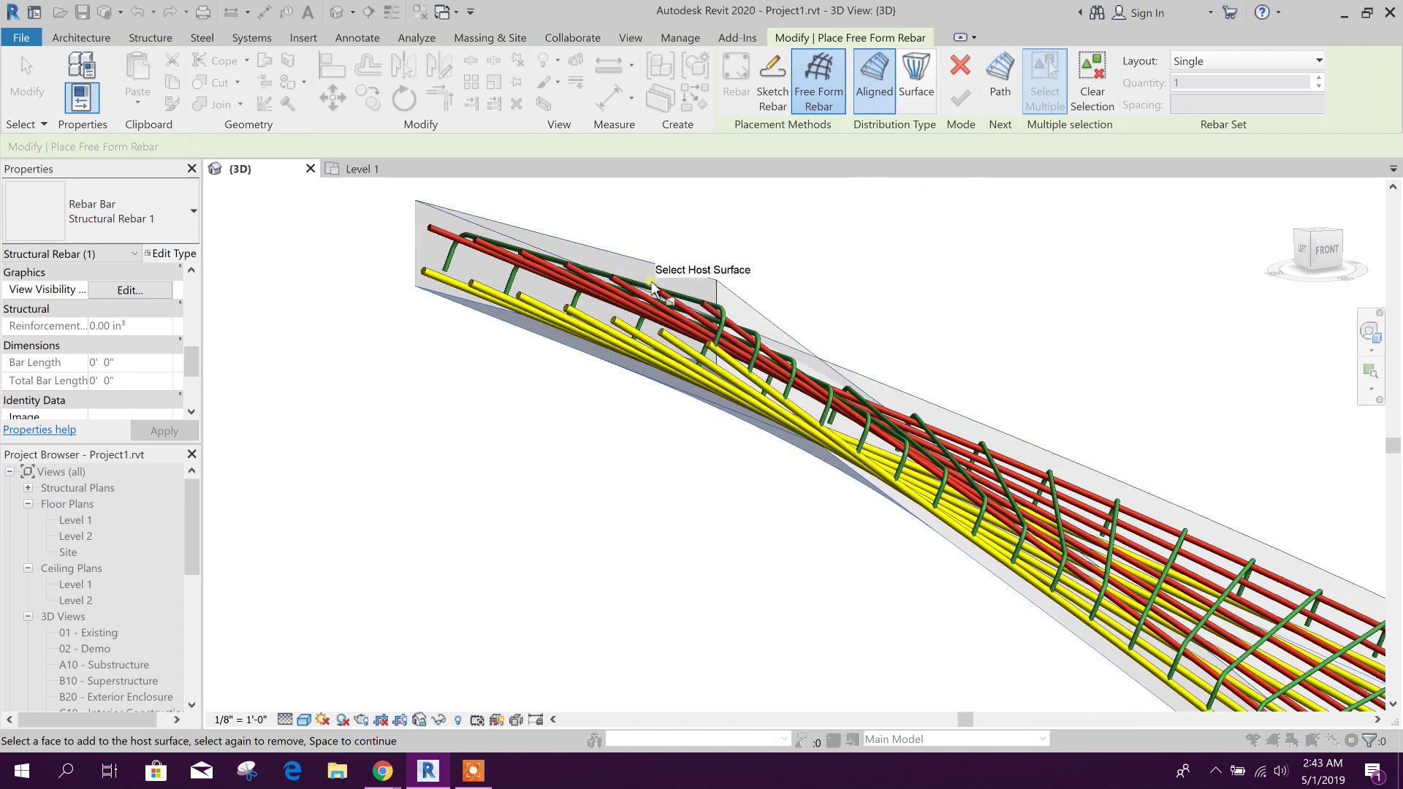
scroll(460, 307, "up", 2)
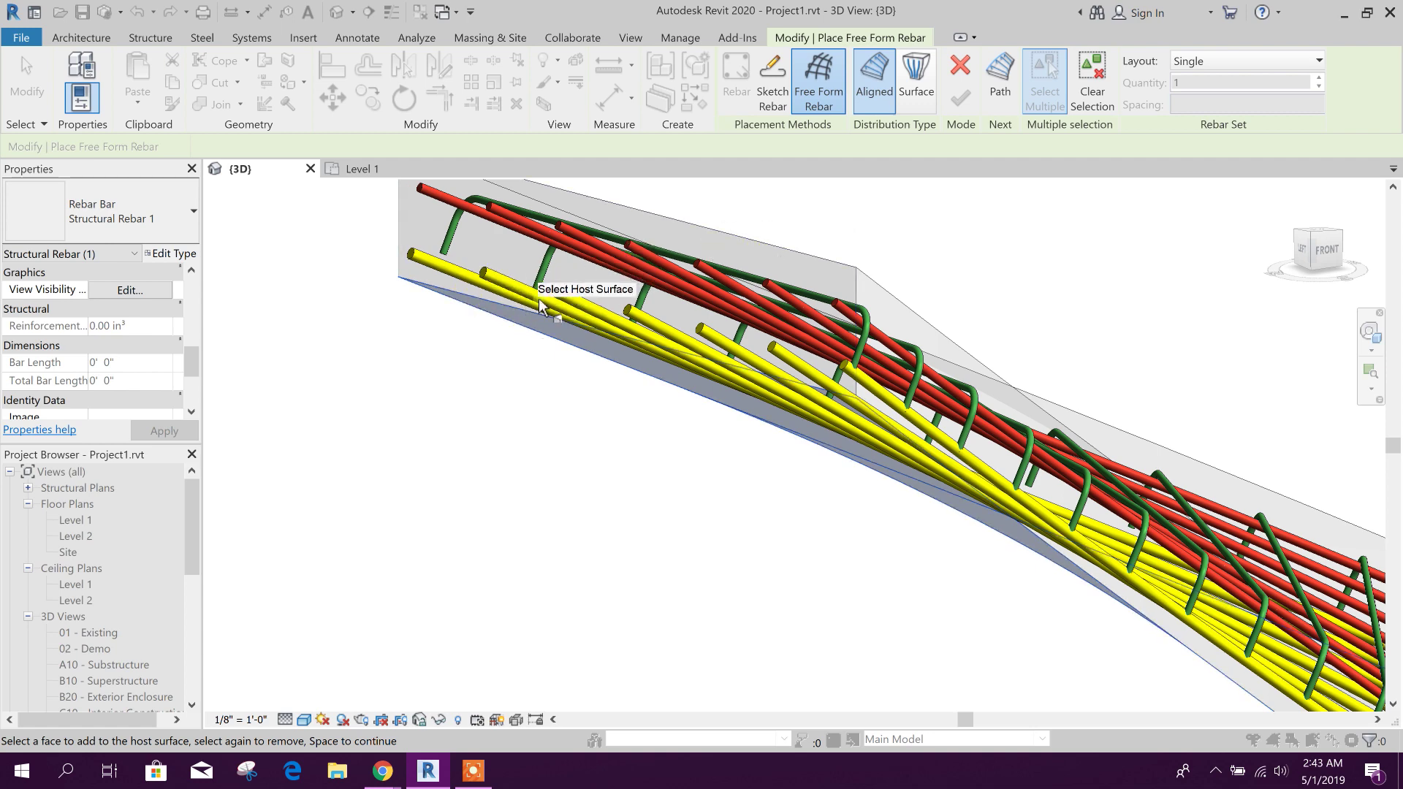
middle_click_drag(761, 429, 648, 506)
middle_click_drag(512, 566, 577, 496)
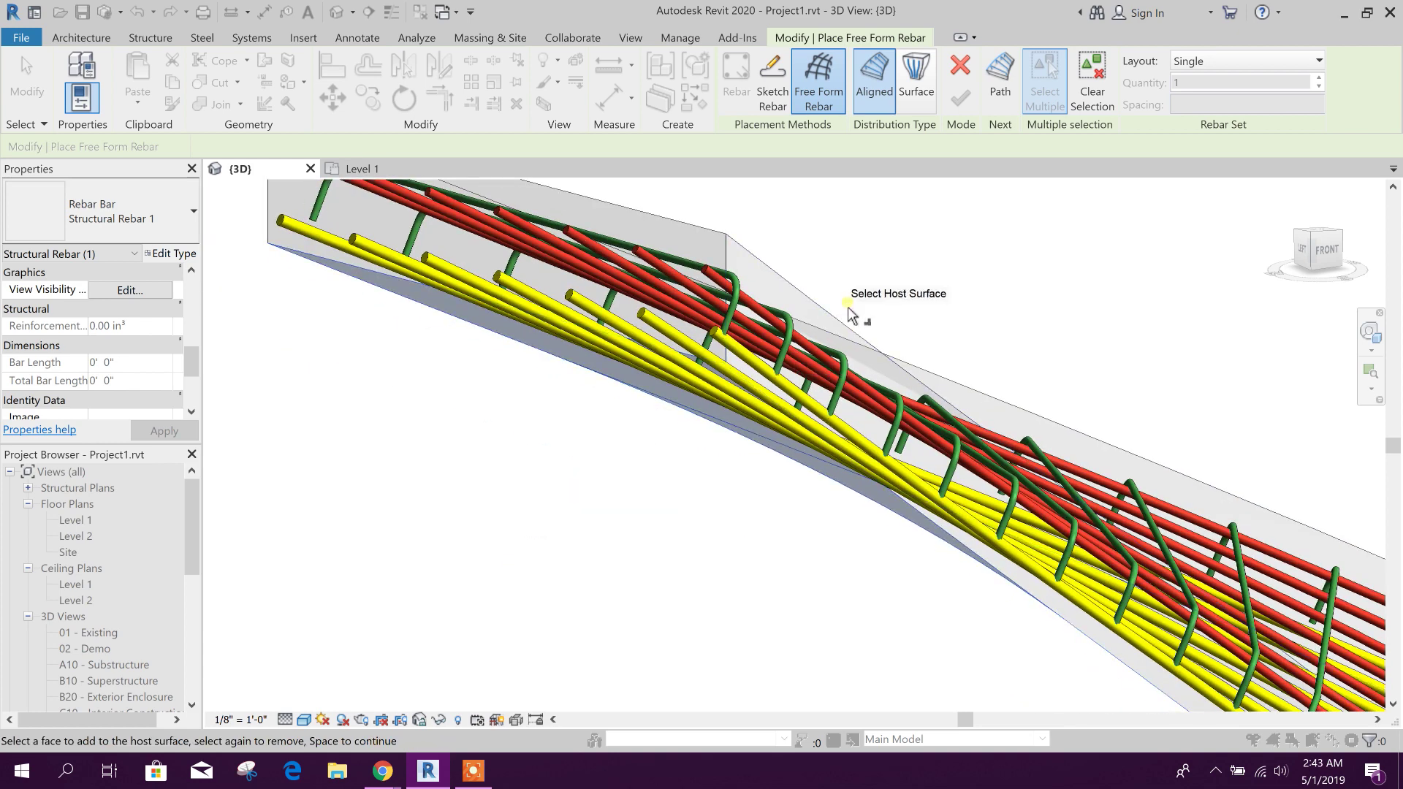
scroll(801, 313, "down", 1)
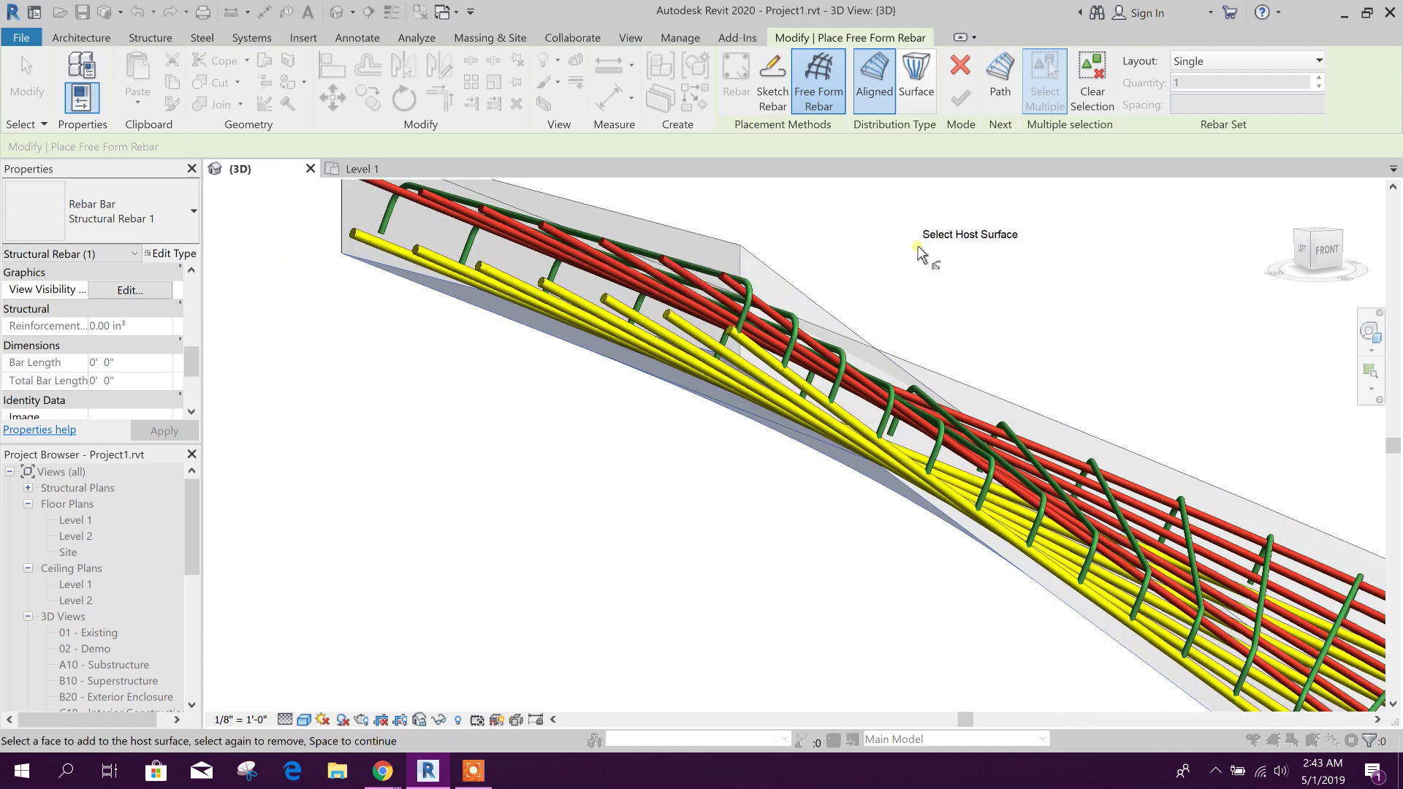
left_click(999, 96)
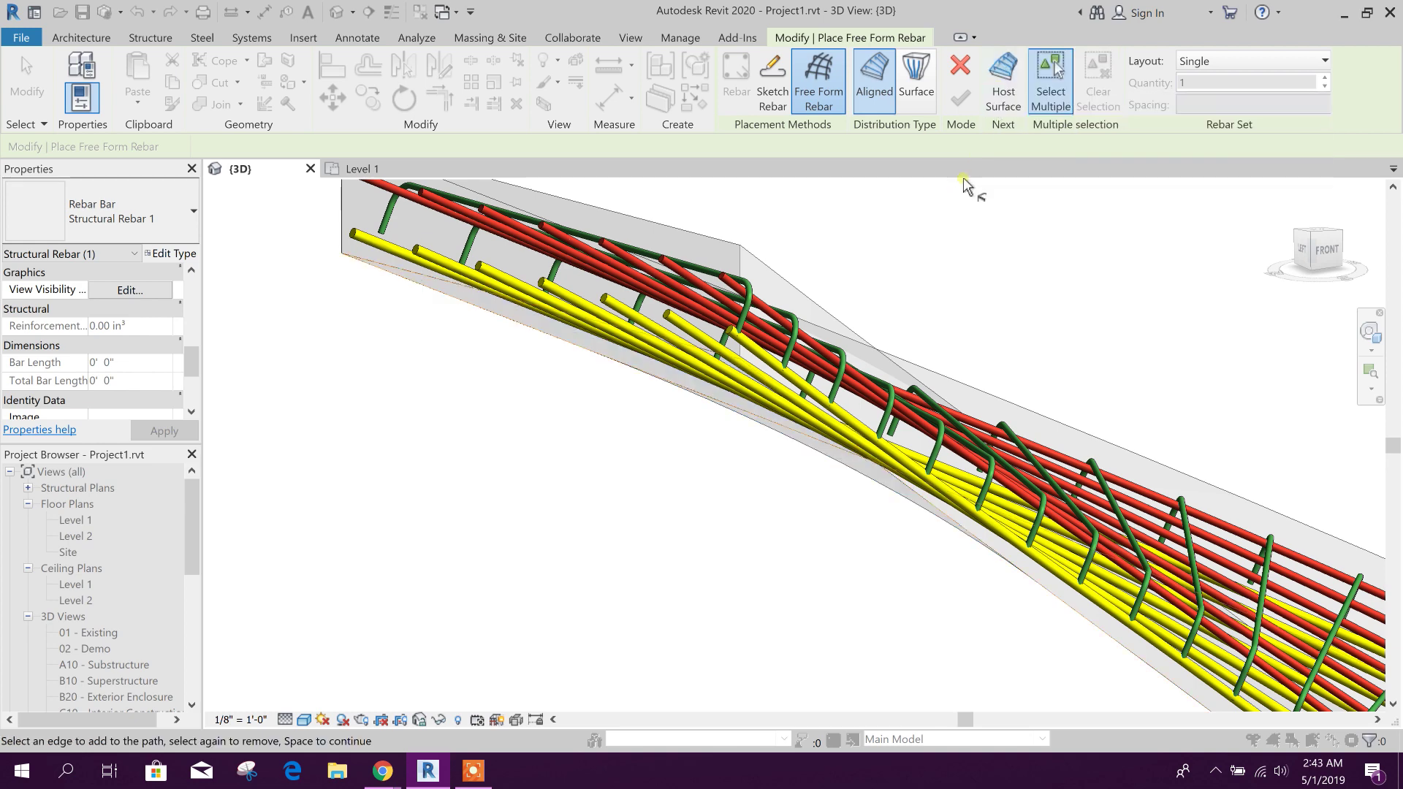
Pick the slab edge as the path and place the single #3 free-form bar.
middle_click_drag(818, 544, 904, 432, "shift")
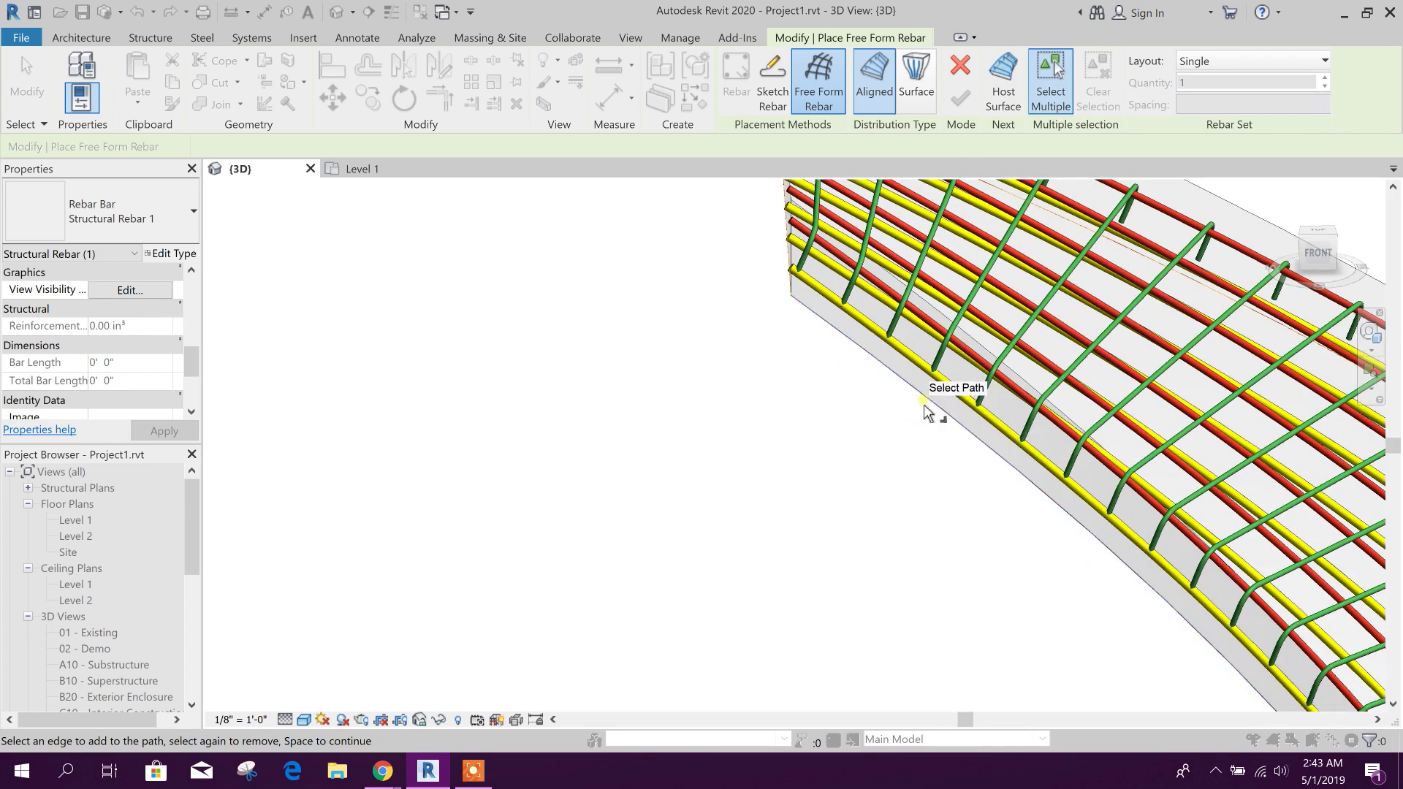
left_click(923, 409)
left_click(966, 106)
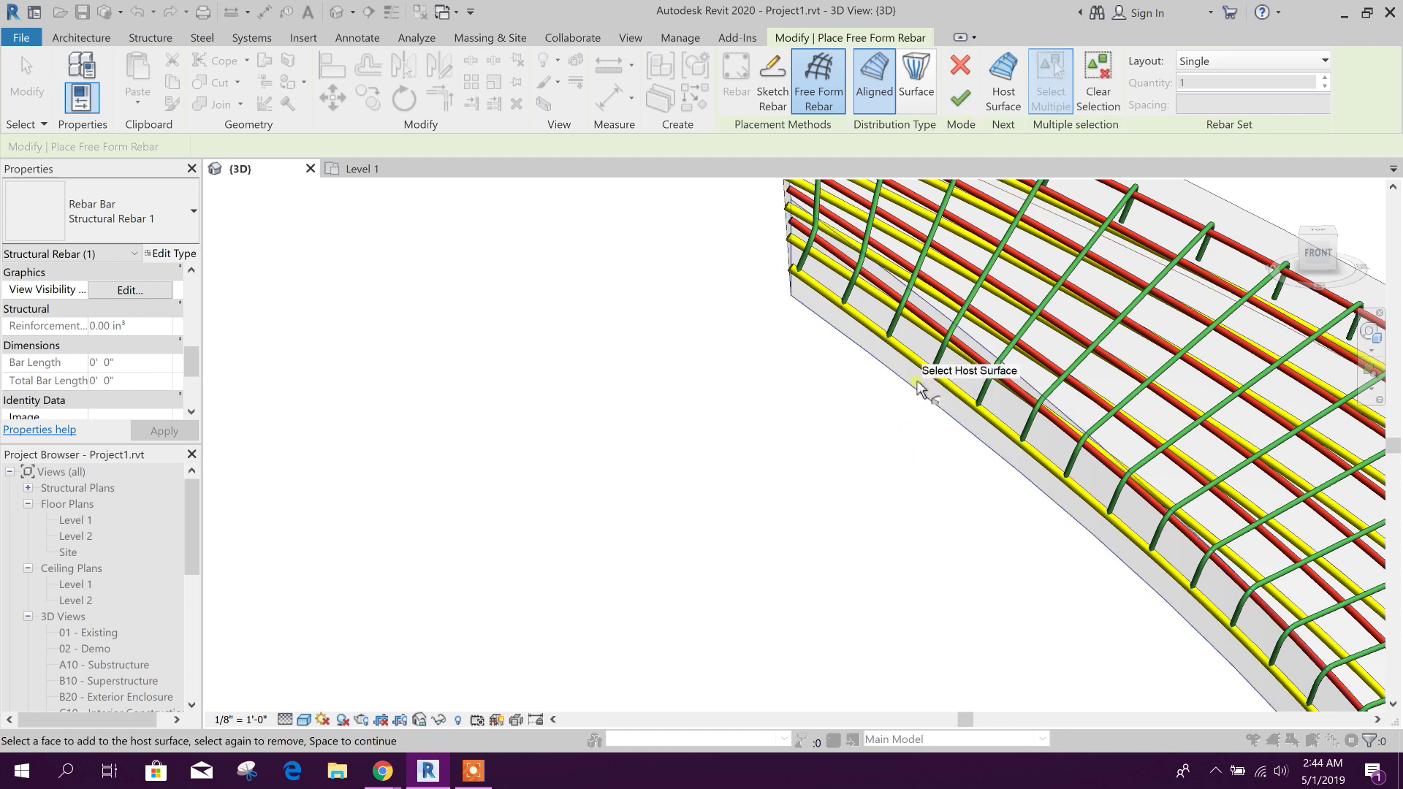
scroll(760, 442, "down", 5)
scroll(1132, 532, "up", 5)
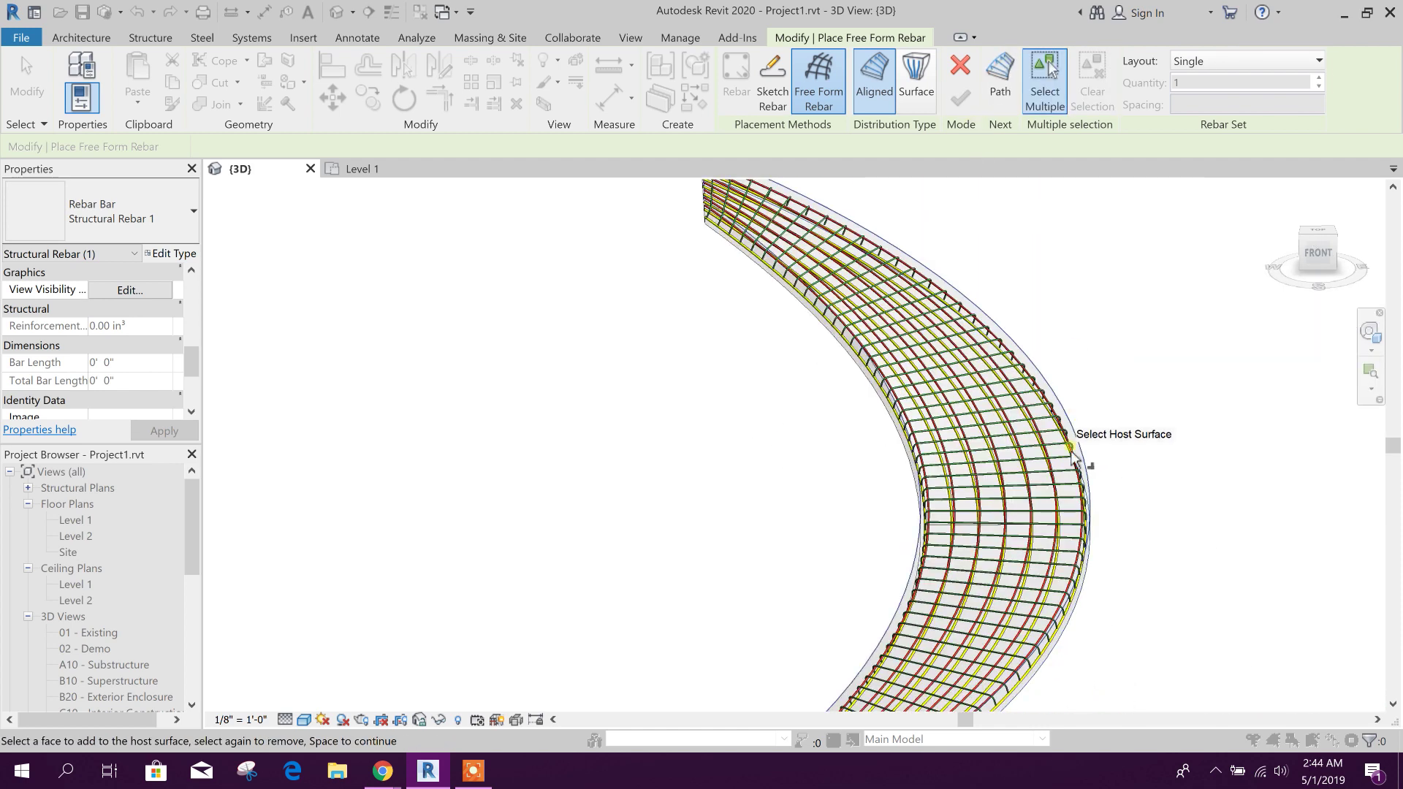
scroll(956, 596, "up", 1)
key("Escape")
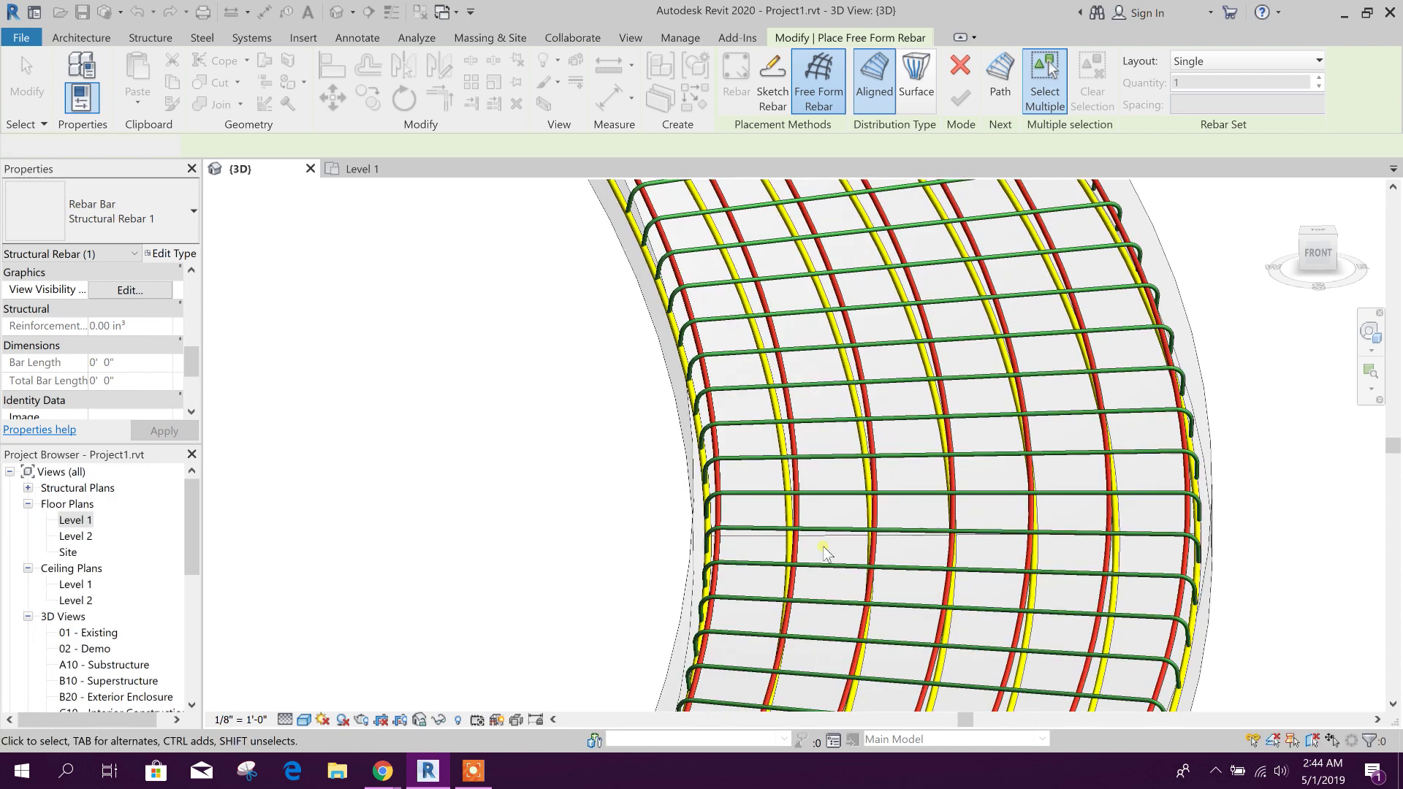
left_click(826, 541)
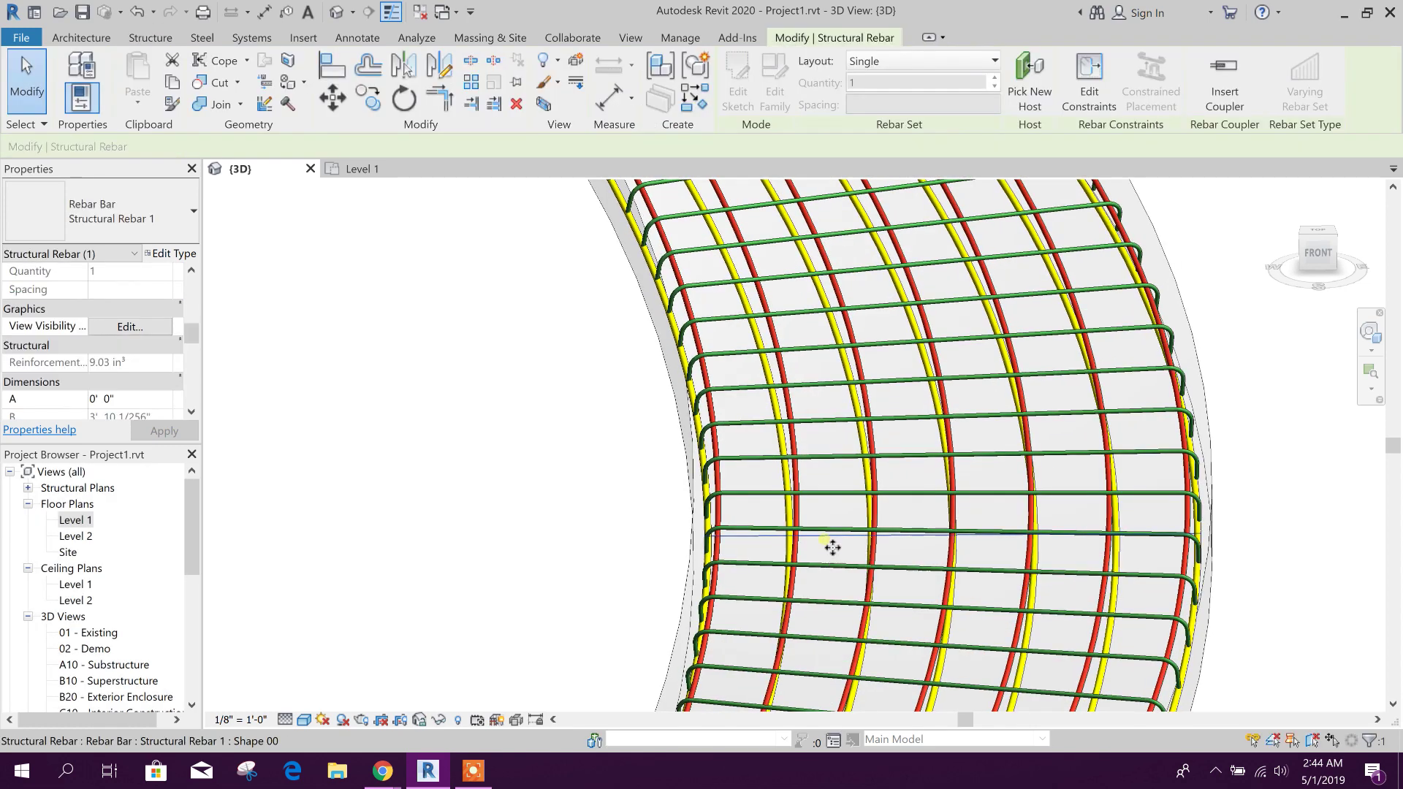
Lay out the new #3 rebar set with Minimum Clear Spacing at 0' 5", giving 48 bars.
left_click(962, 68)
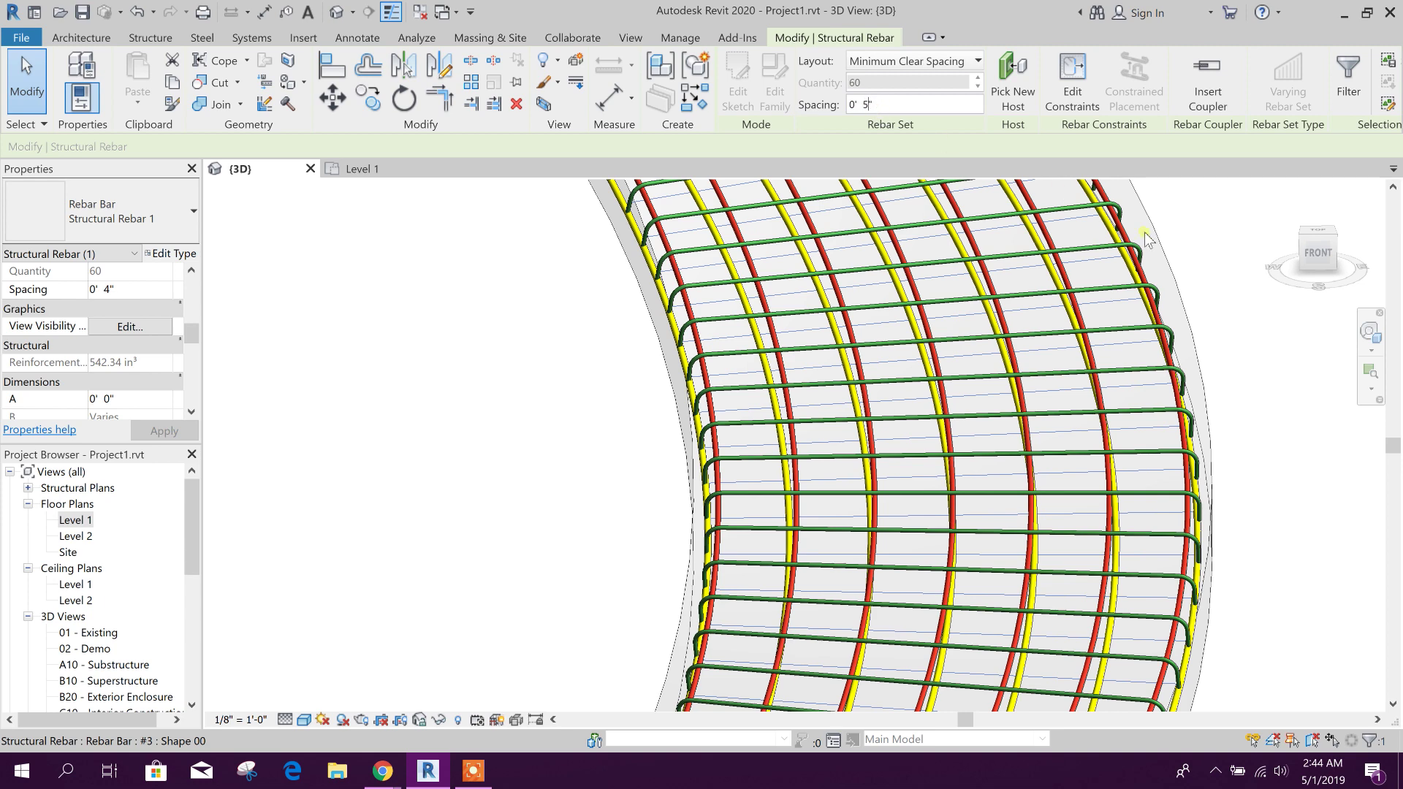
key("Escape")
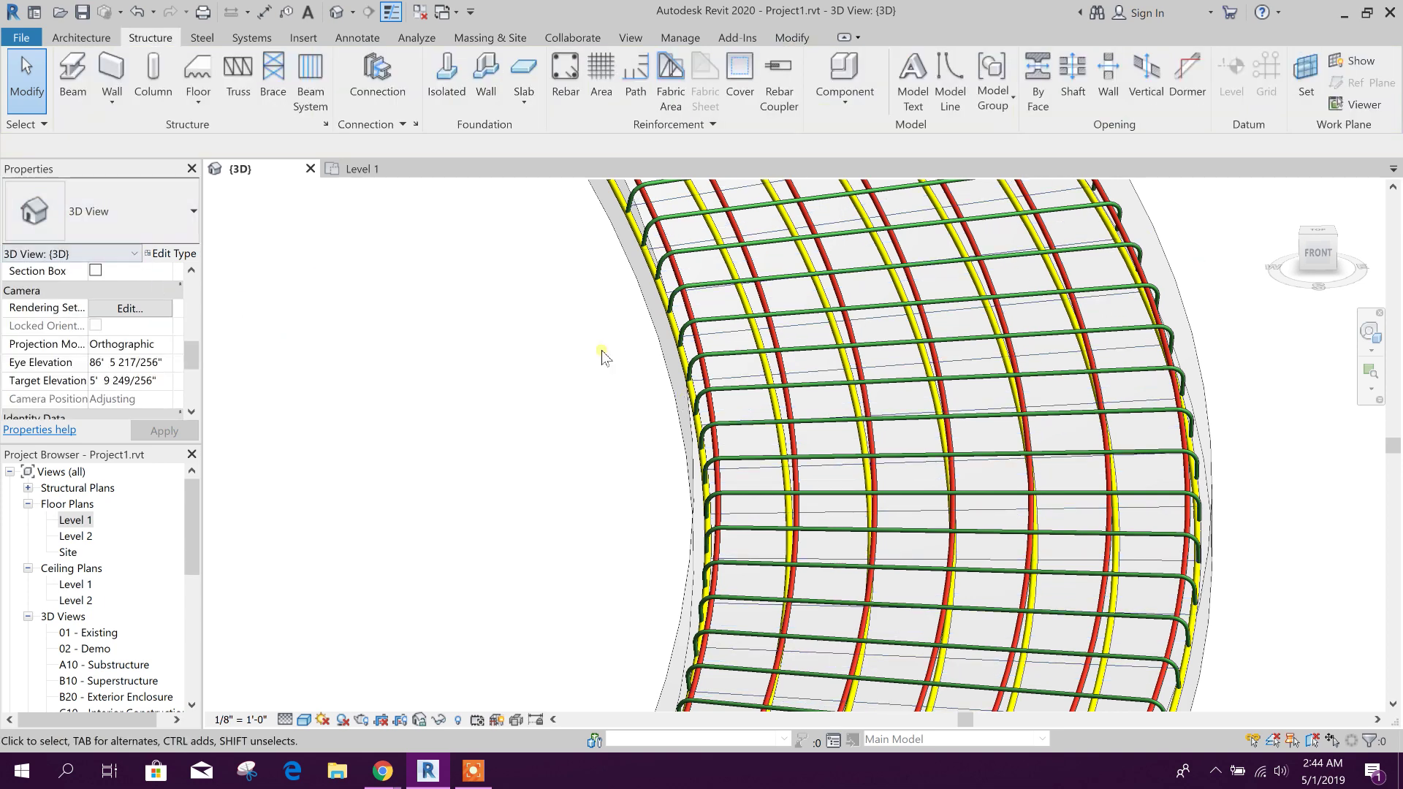
left_click(731, 382)
left_click(161, 230)
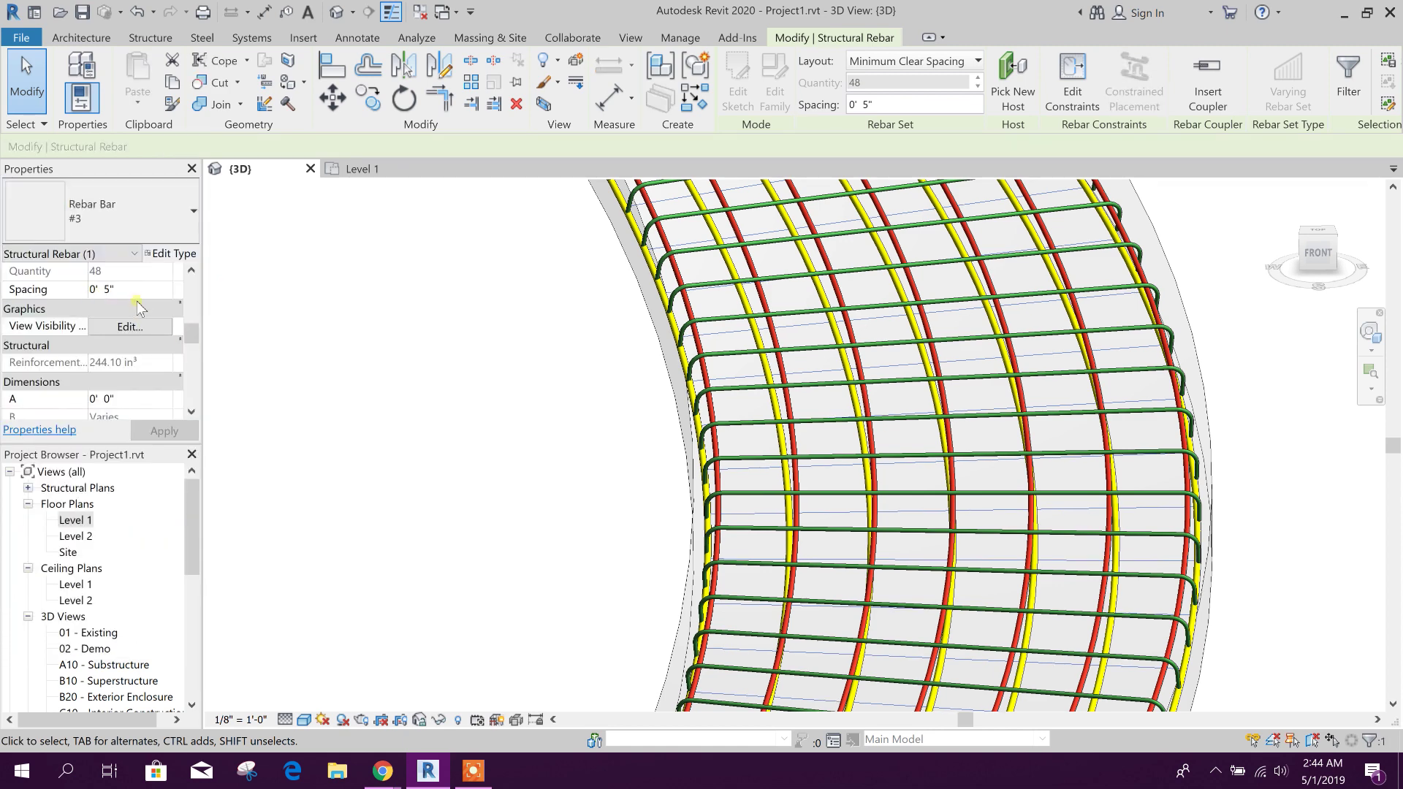
Give the green rebar set Standard - 90 deg. hooks at start and end.
scroll(148, 382, "down", 3)
scroll(147, 376, "up", 5)
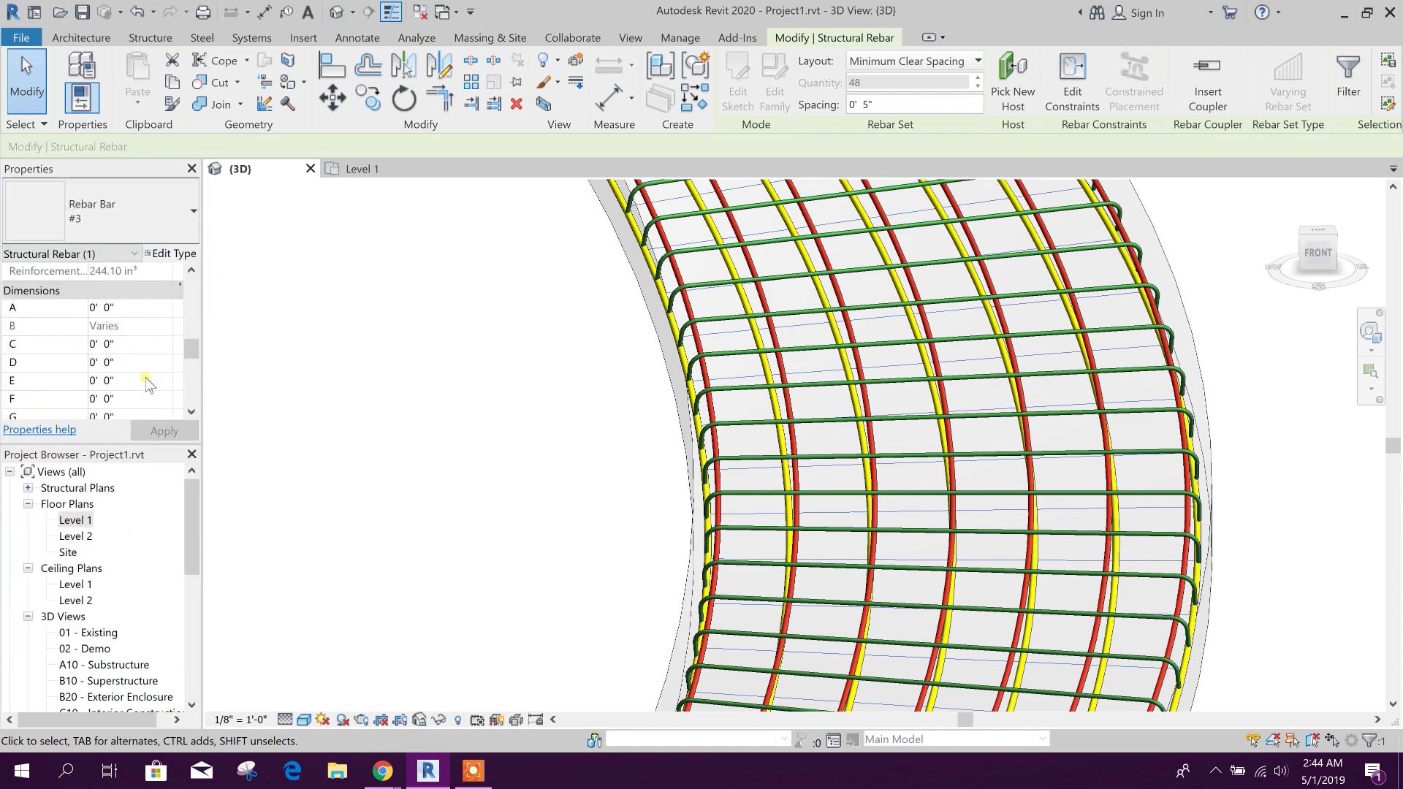
scroll(147, 362, "up", 2)
left_click(160, 349)
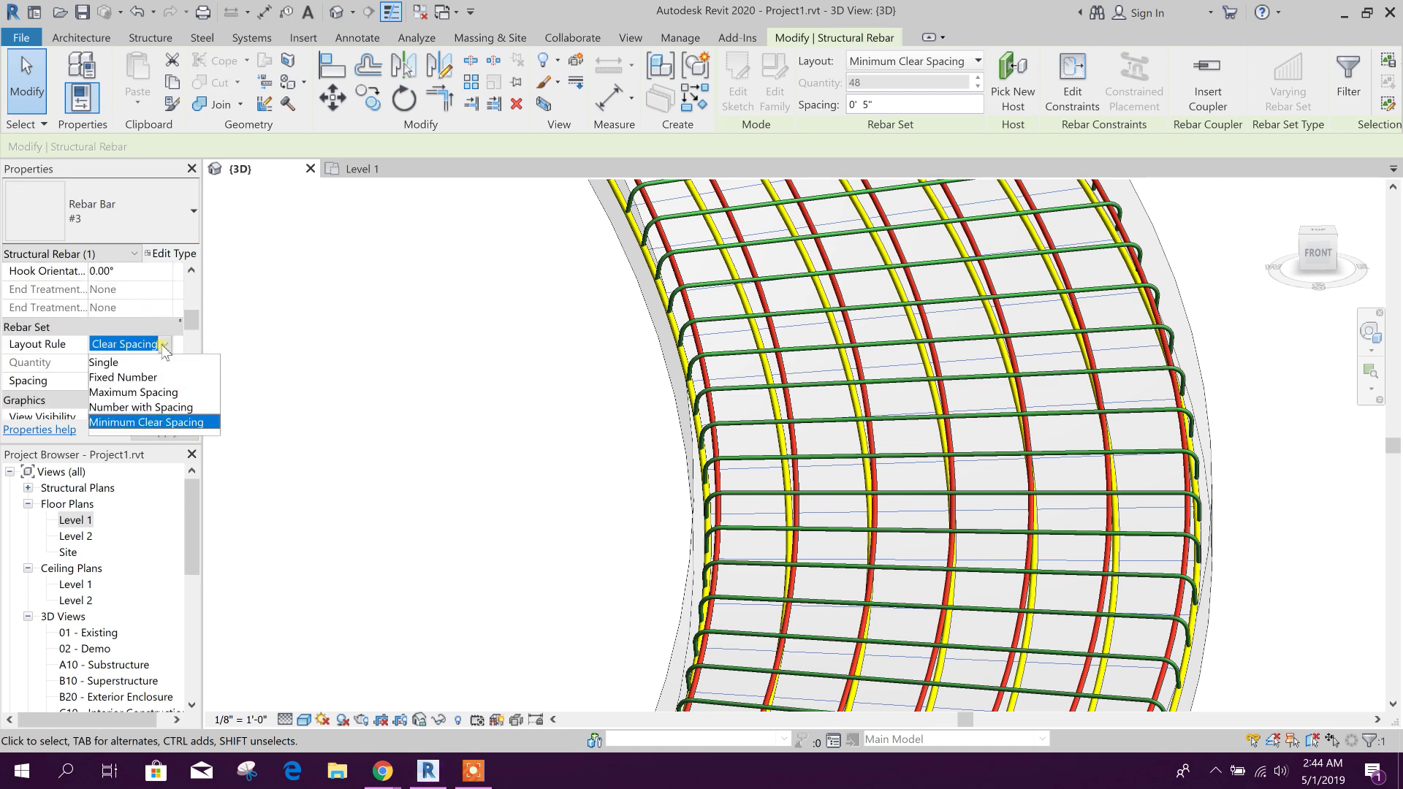
left_click_drag(188, 335, 196, 356)
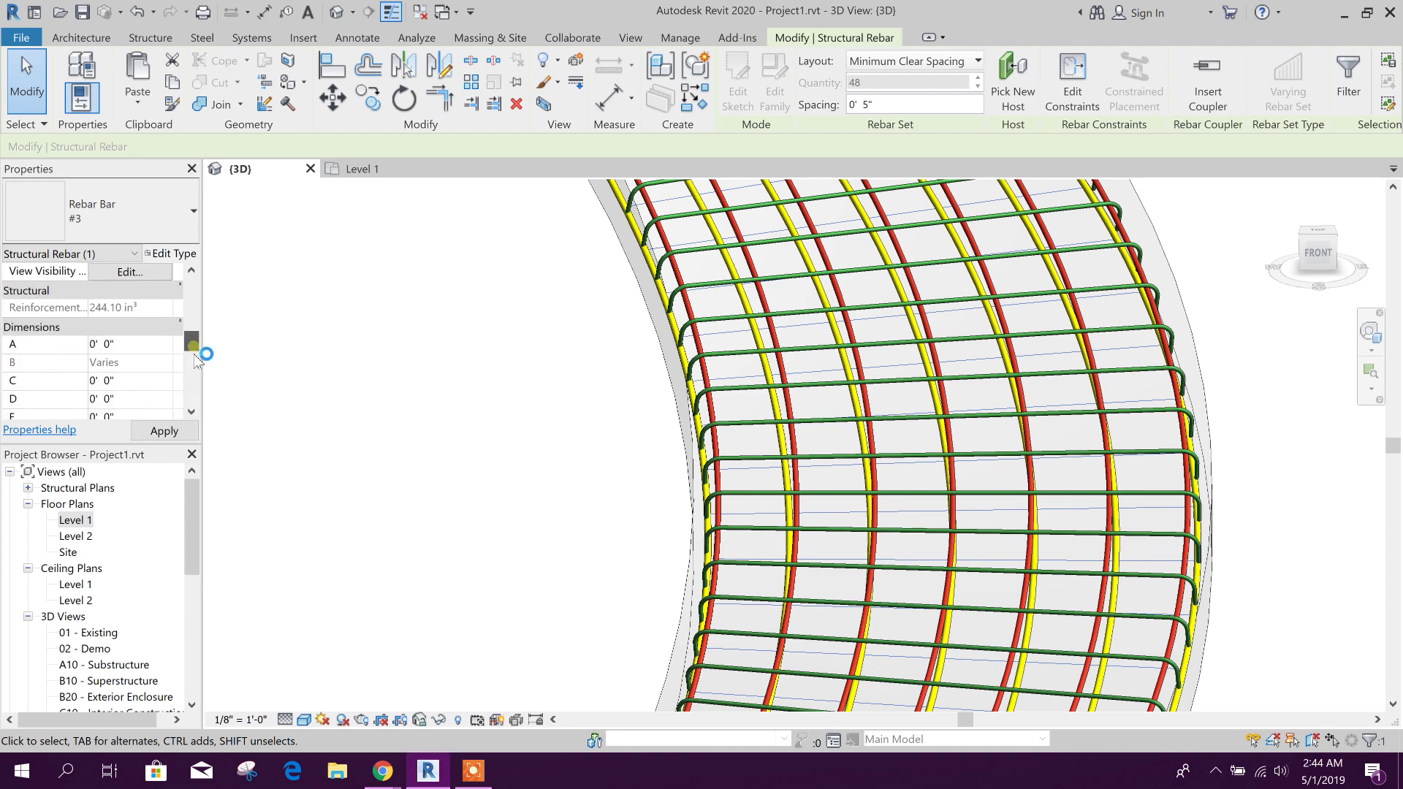
scroll(182, 360, "up", 5)
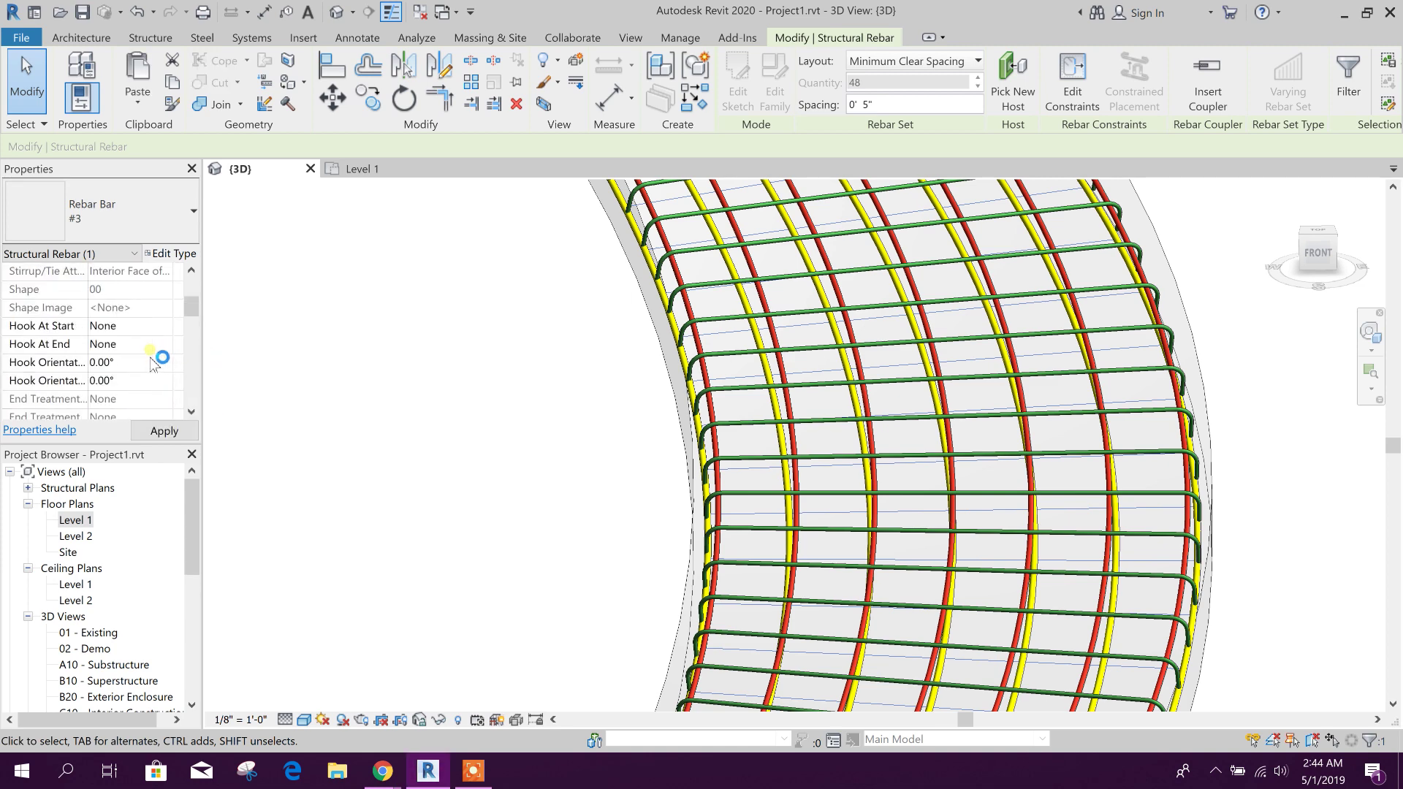
left_click(167, 328)
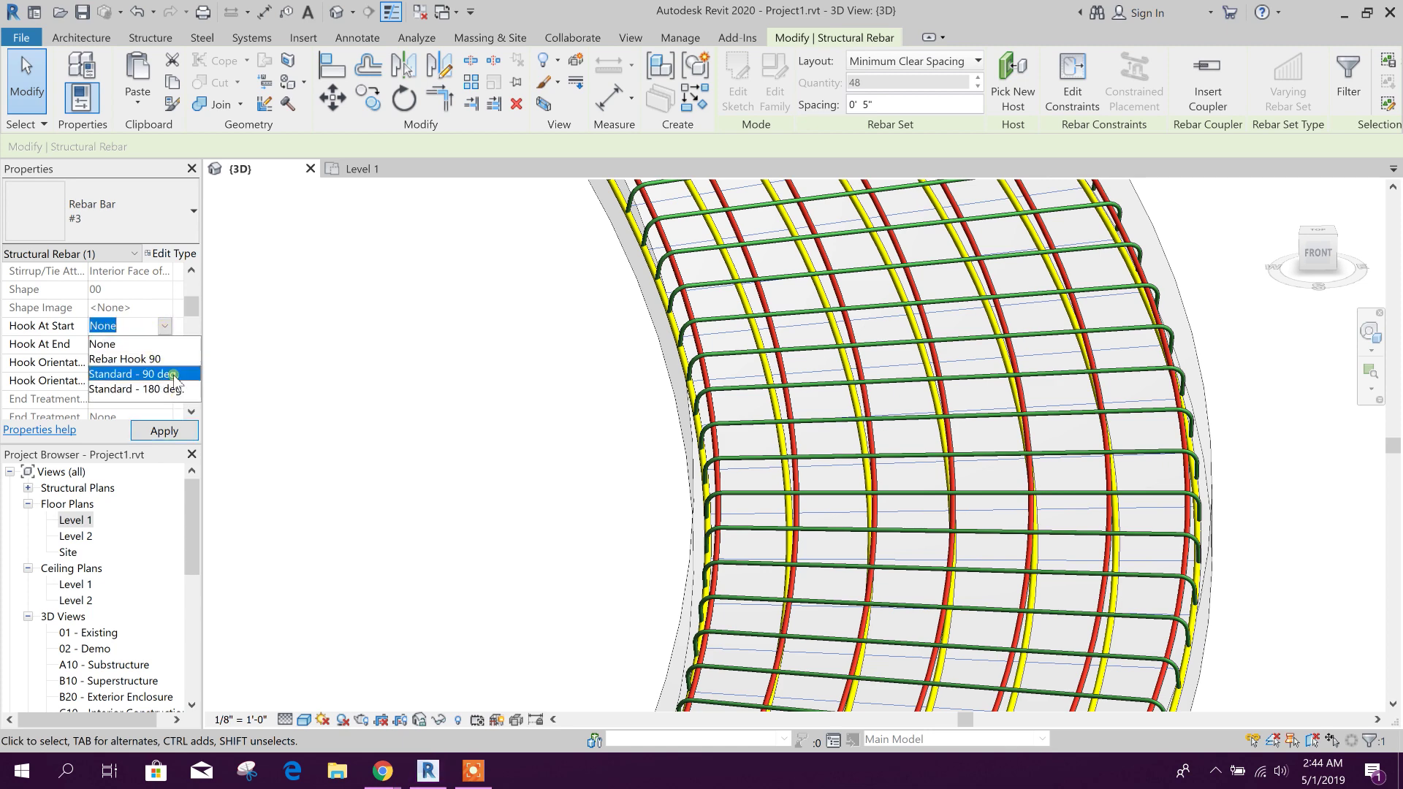
left_click(169, 374)
left_click(166, 346)
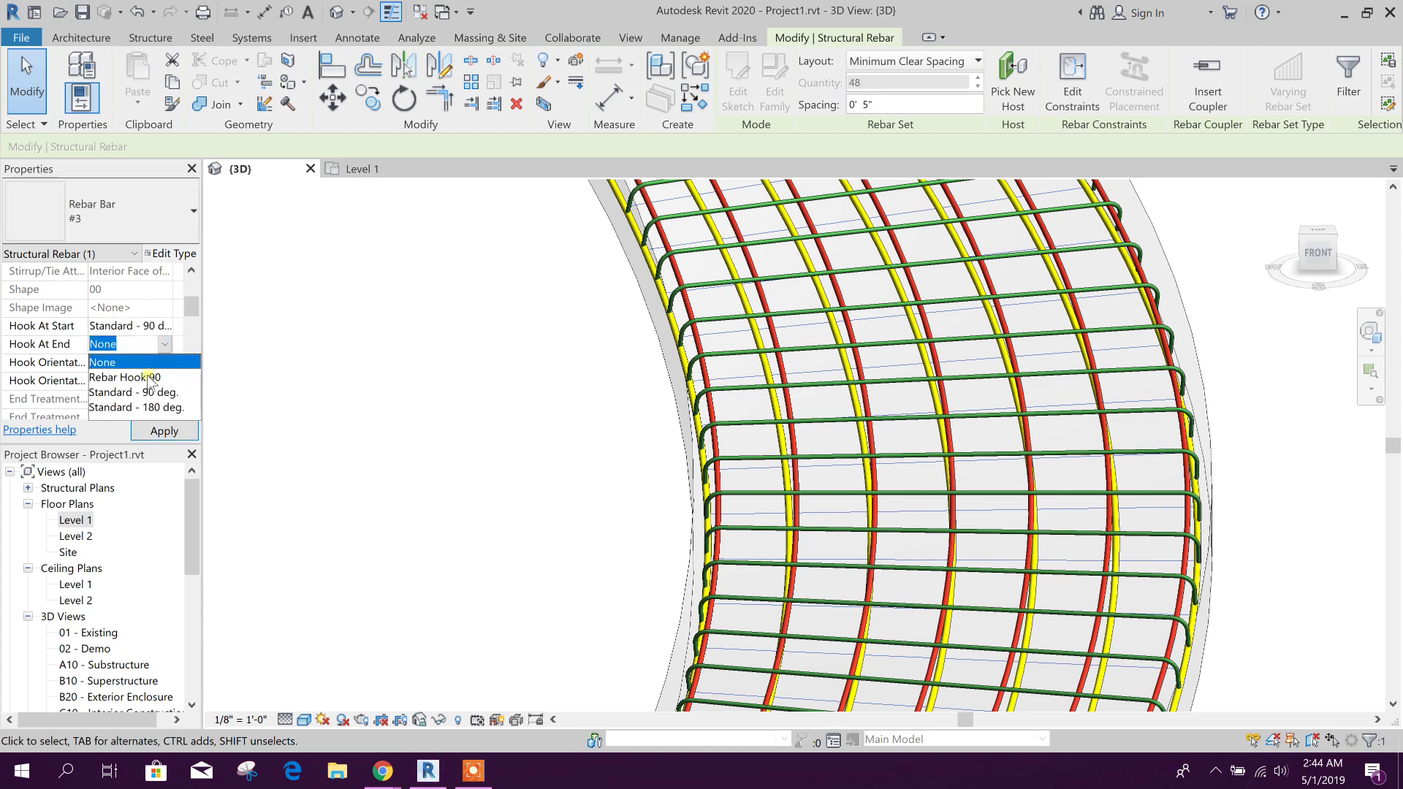
left_click(156, 392)
Deselect, then reselect the green rebar set to check its hooks.
scroll(459, 395, "down", 1)
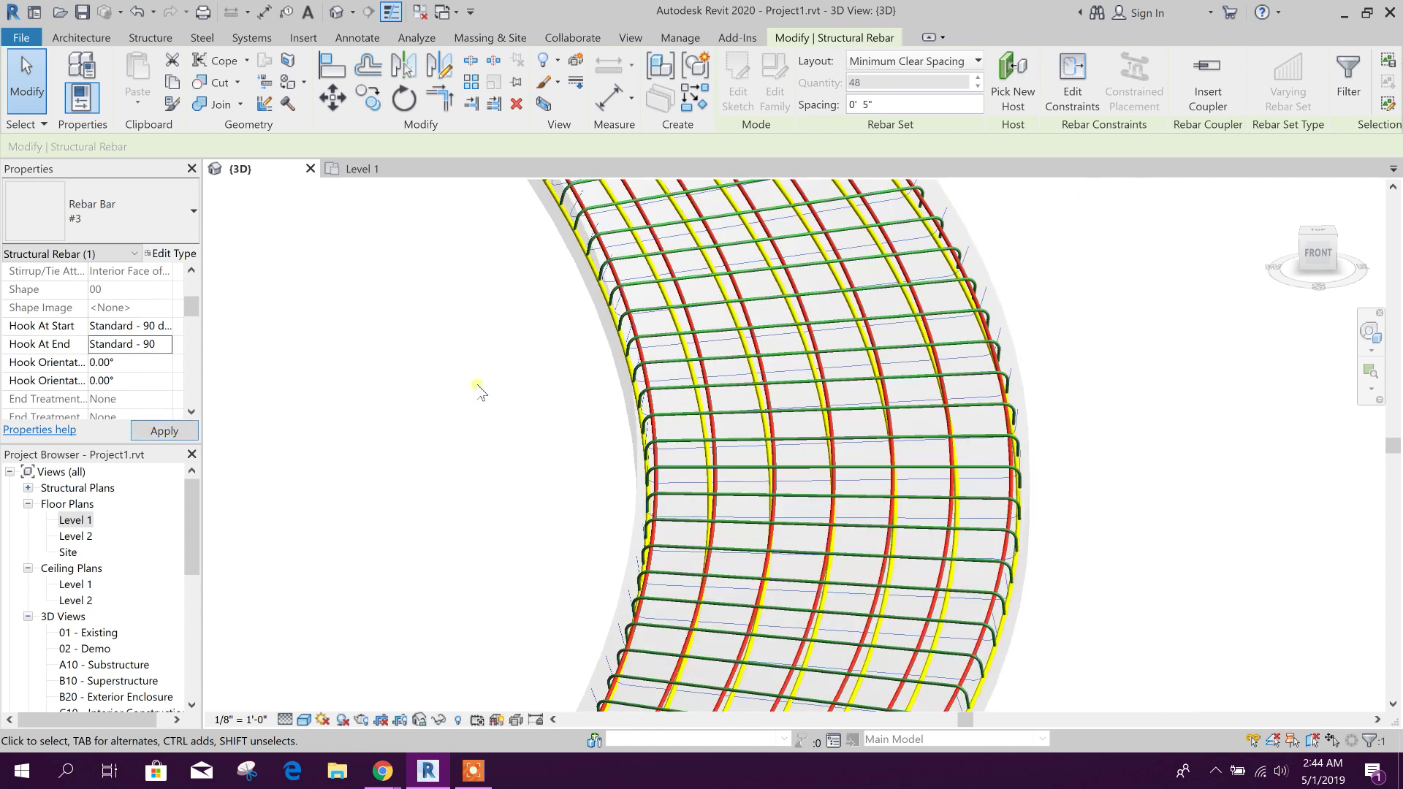
left_click(1088, 398)
scroll(701, 315, "up", 2)
scroll(647, 319, "up", 2)
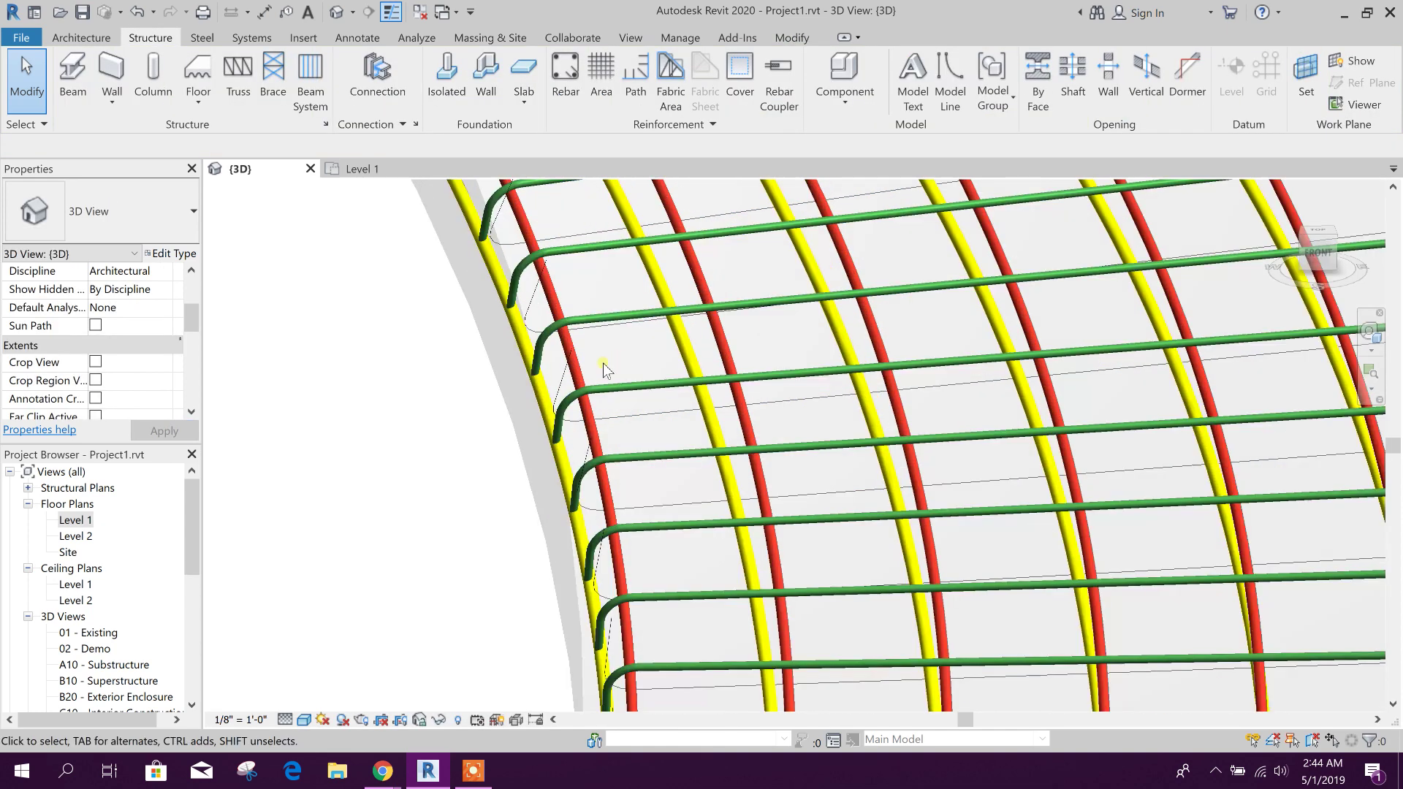
left_click(577, 372)
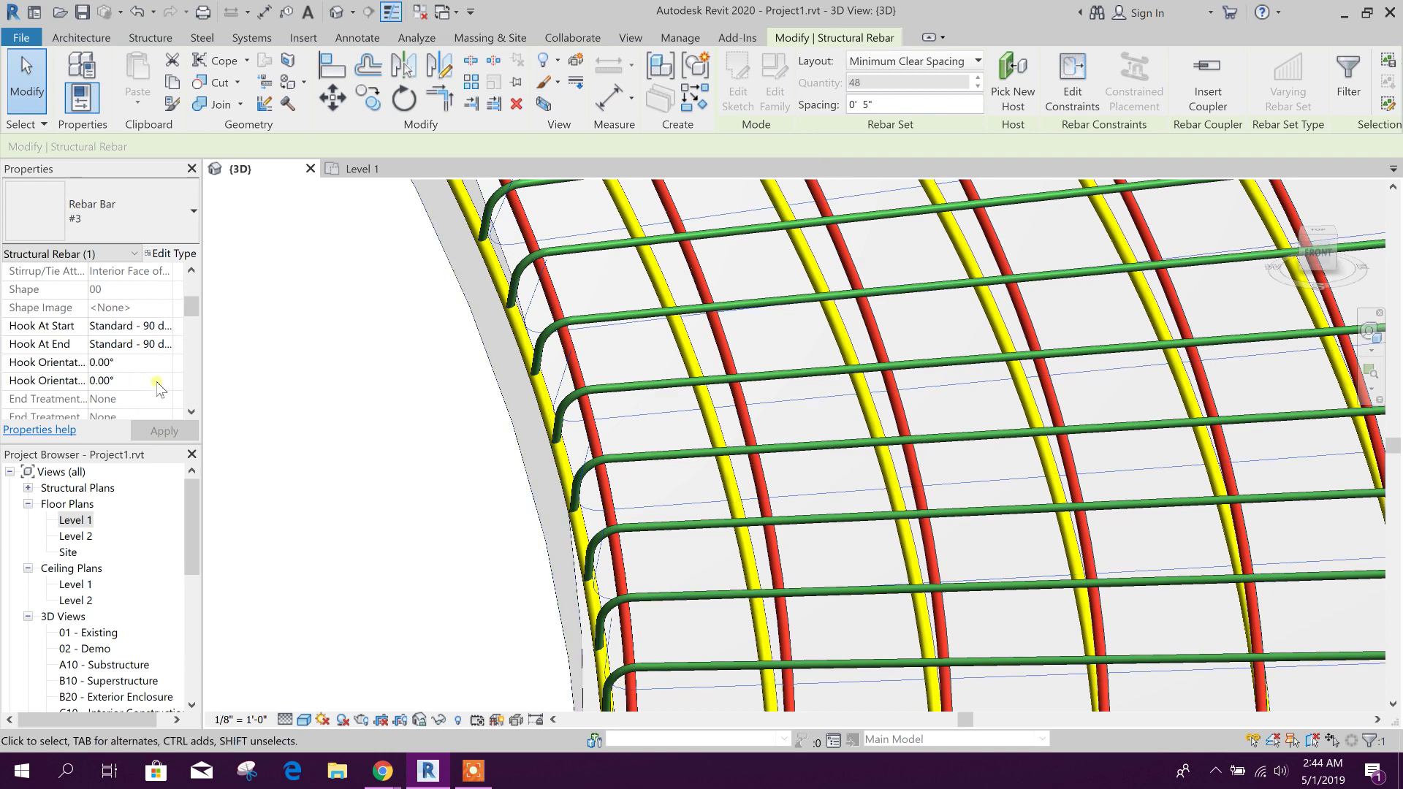
scroll(157, 388, "down", 3)
scroll(157, 384, "up", 3)
scroll(157, 376, "down", 2)
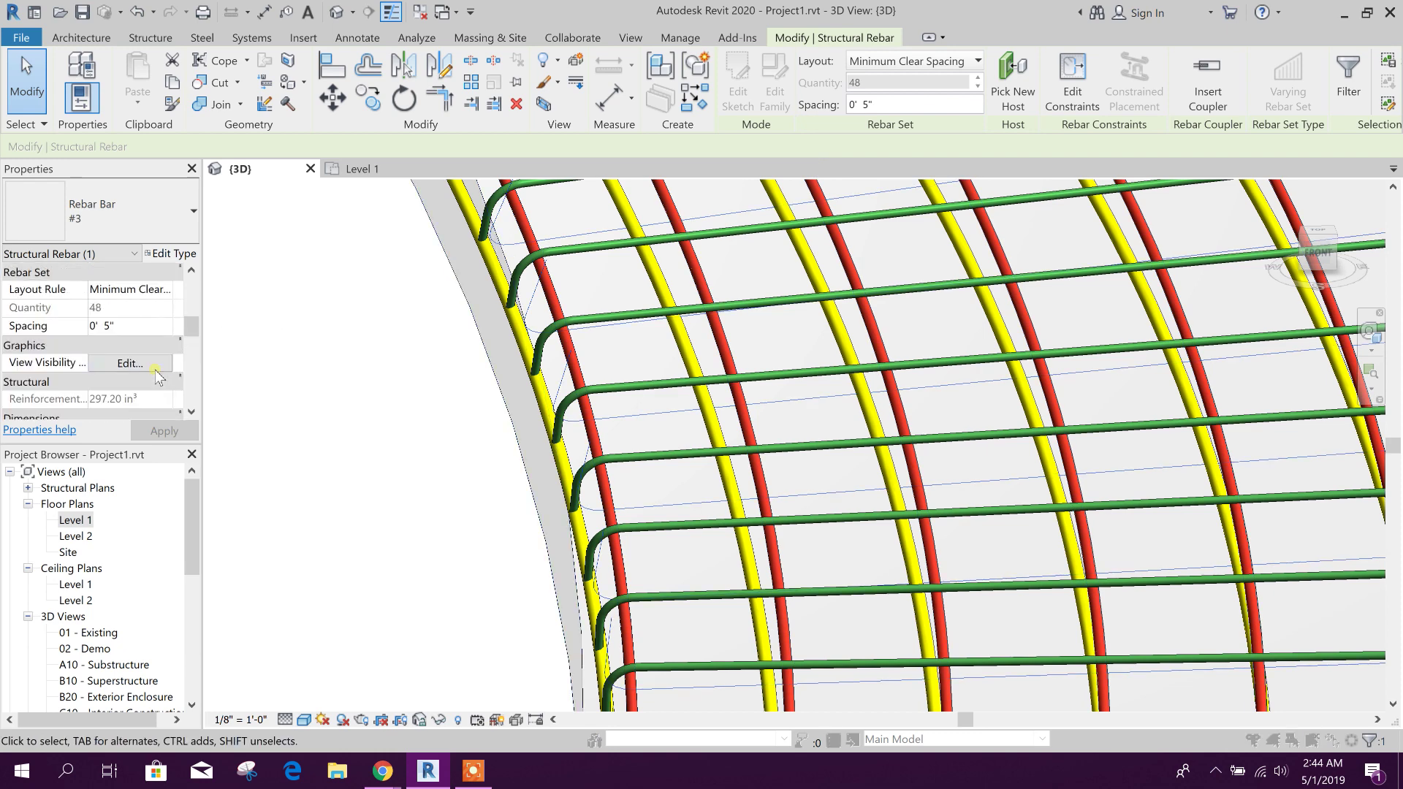
Tick View as solid for the green rebar set in the {3D} view.
left_click(131, 363)
left_click(865, 457)
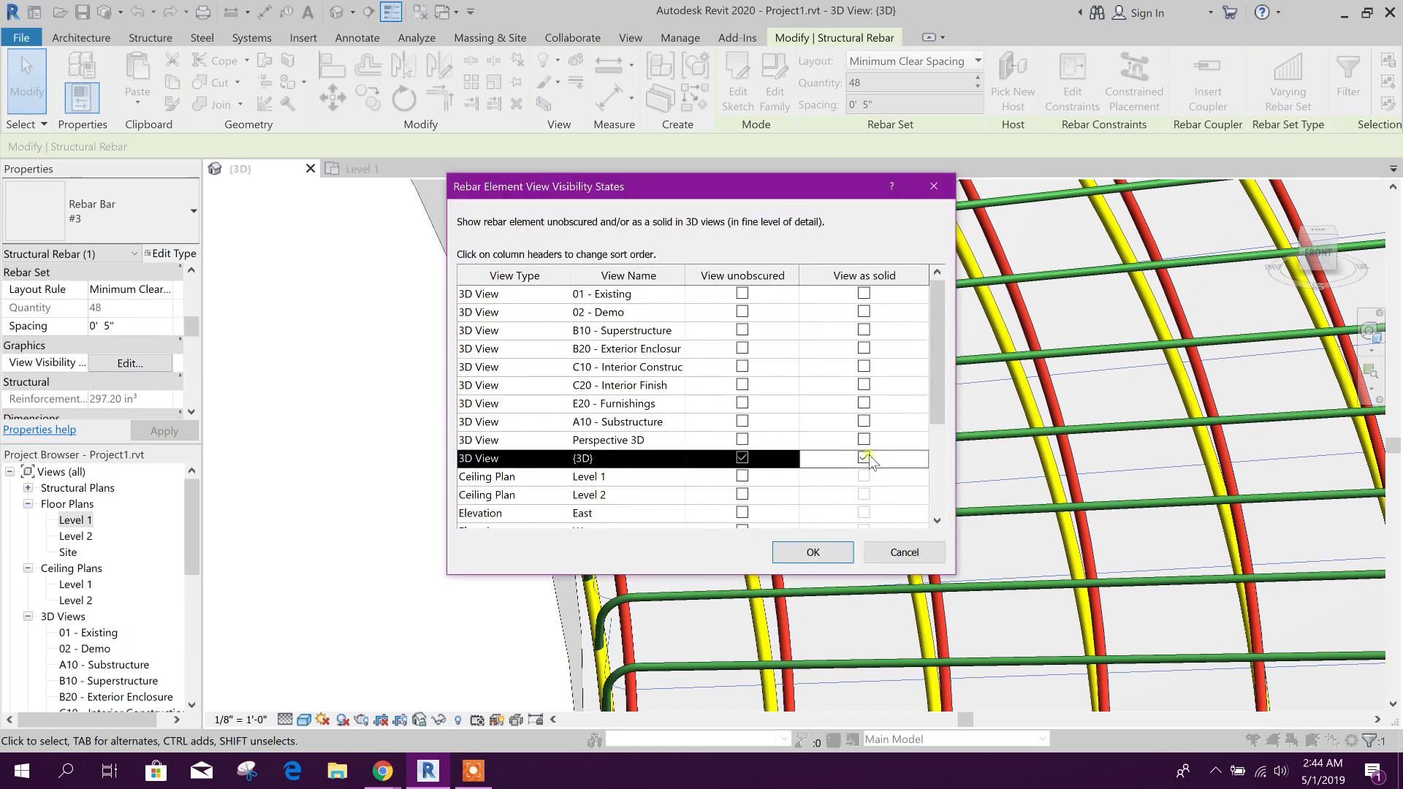
left_click(839, 557)
scroll(1003, 379, "down", 3)
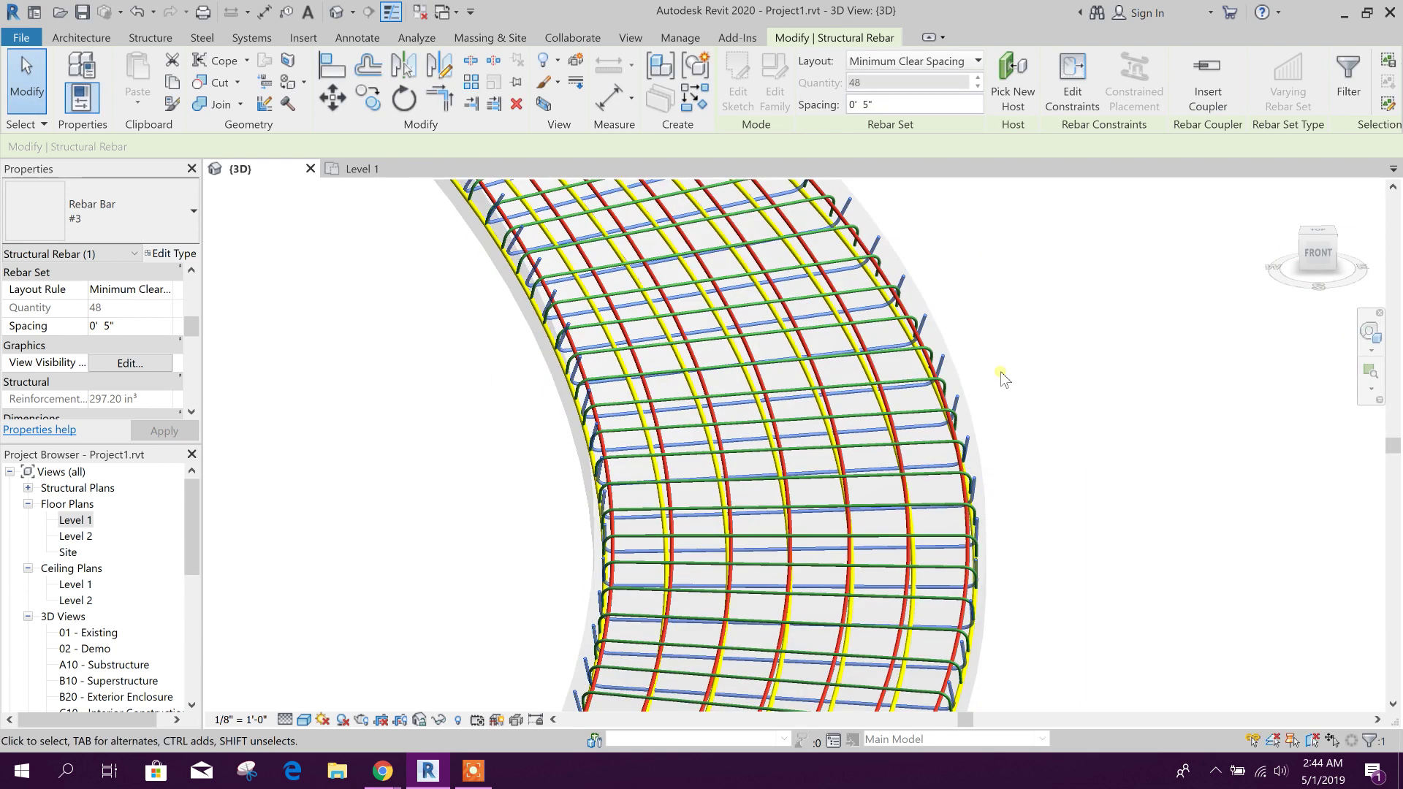
Orbit to a right-side view, reselect the green set and reopen its visibility settings.
left_click(1023, 366)
middle_click_drag(1037, 520, 773, 539, "shift")
scroll(756, 419, "up", 3)
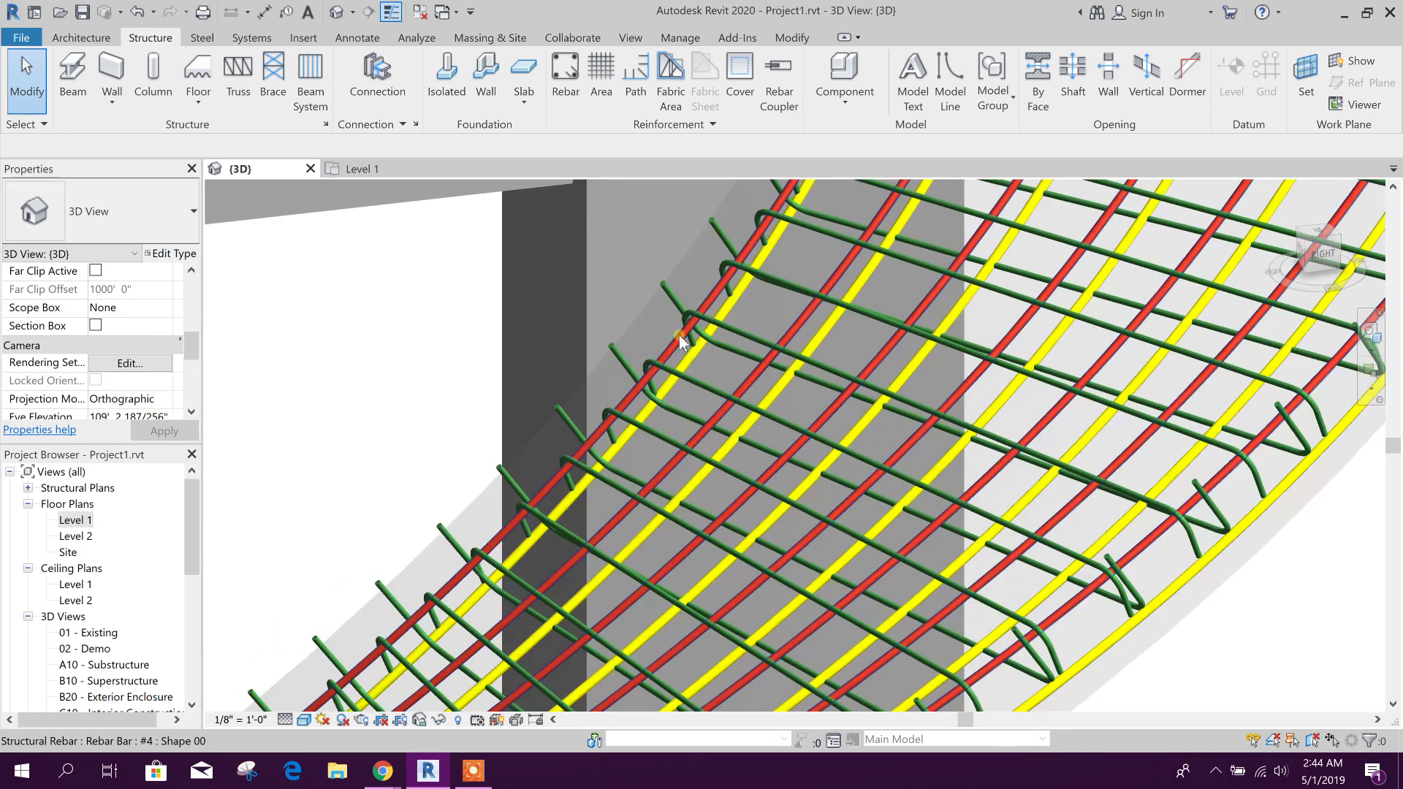
left_click(680, 310)
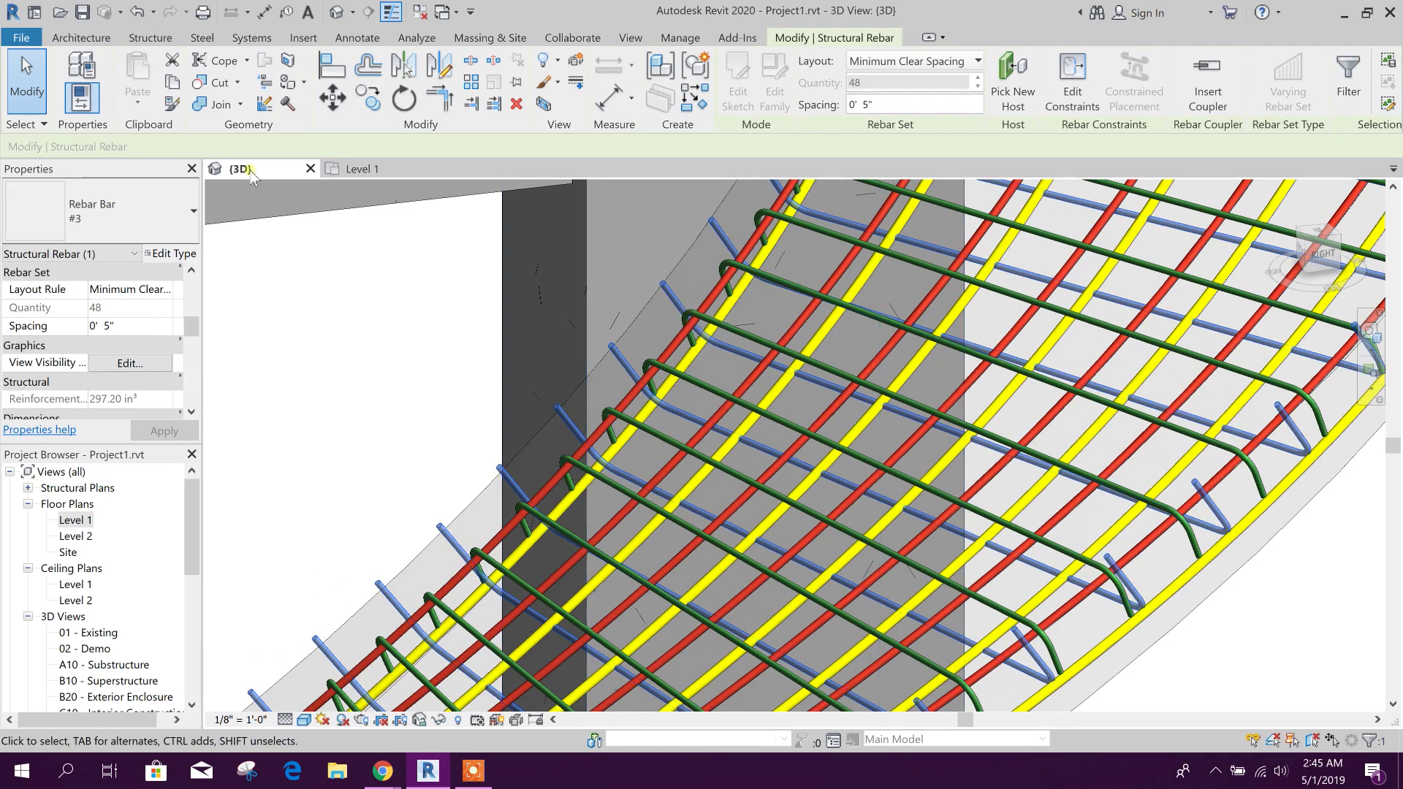
left_click(156, 366)
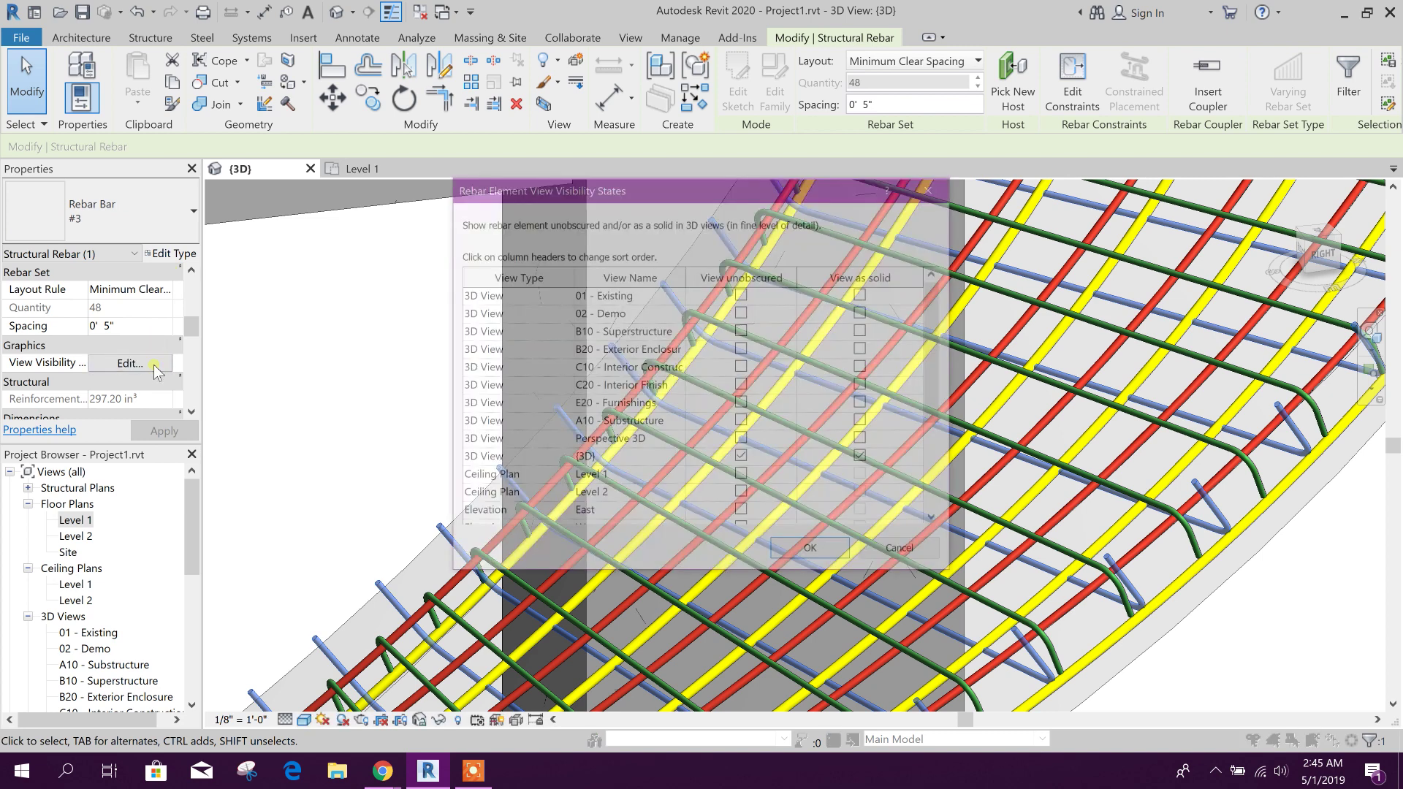
Shorten the #3 type's Standard - 90 deg. hook length to 0' 3".
left_click(943, 189)
left_click(173, 253)
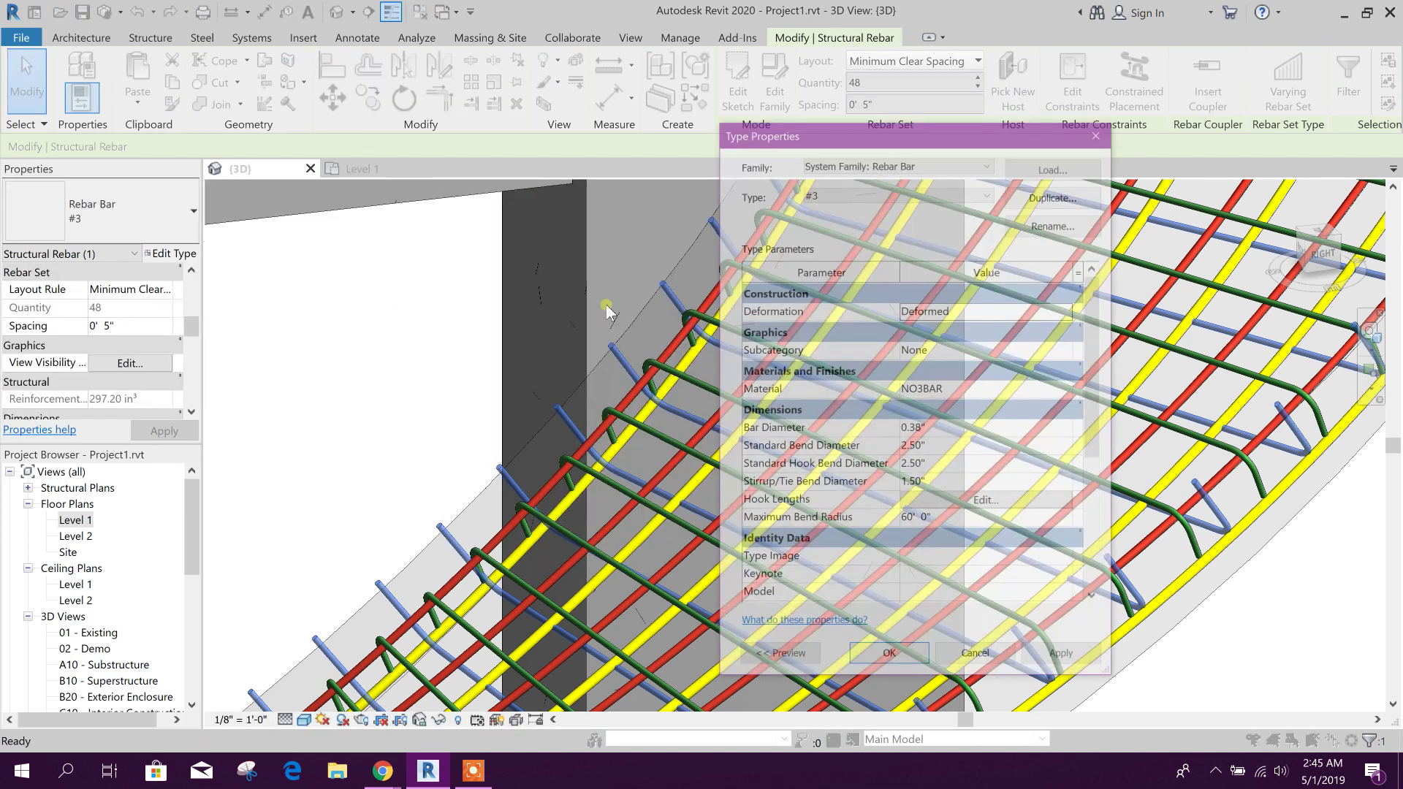
left_click(978, 504)
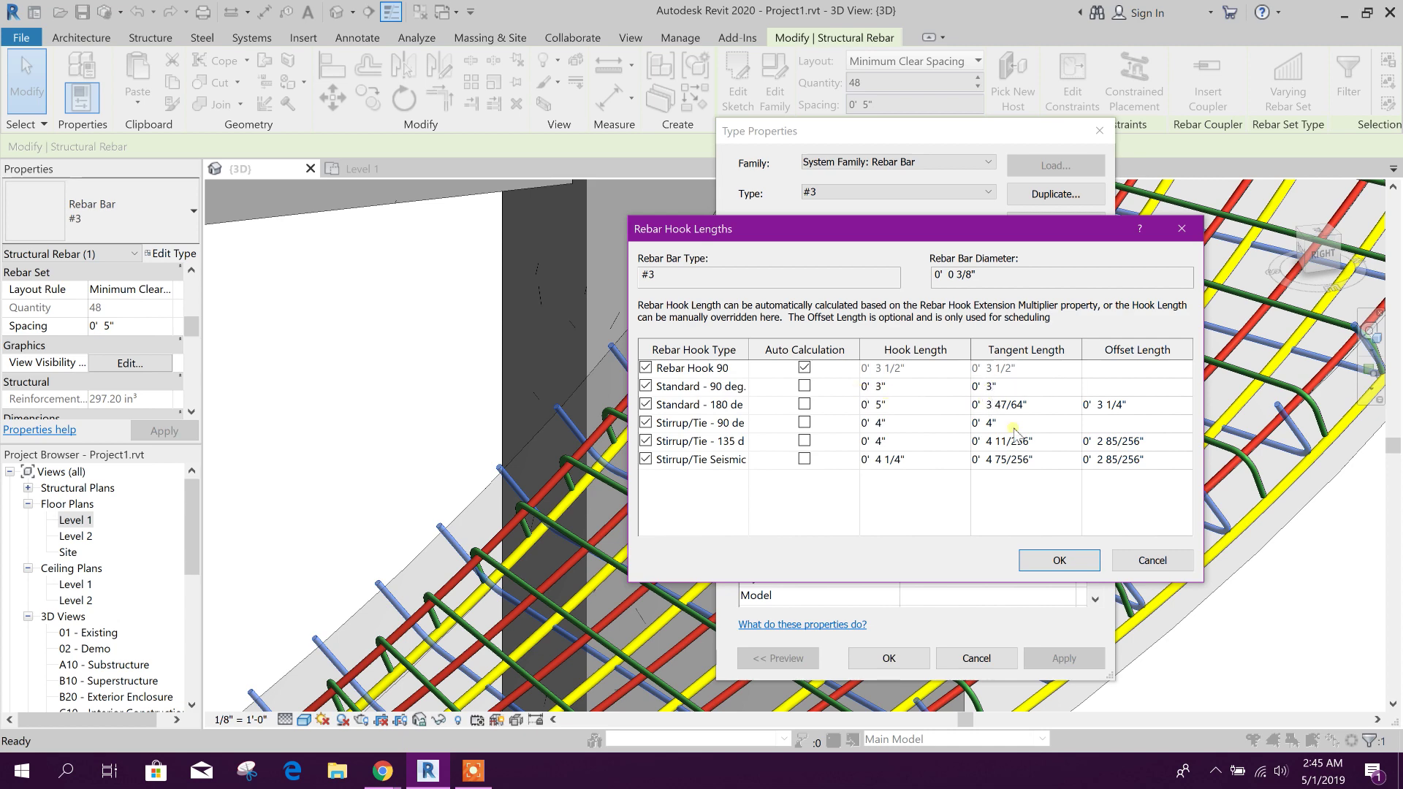
left_click(1062, 561)
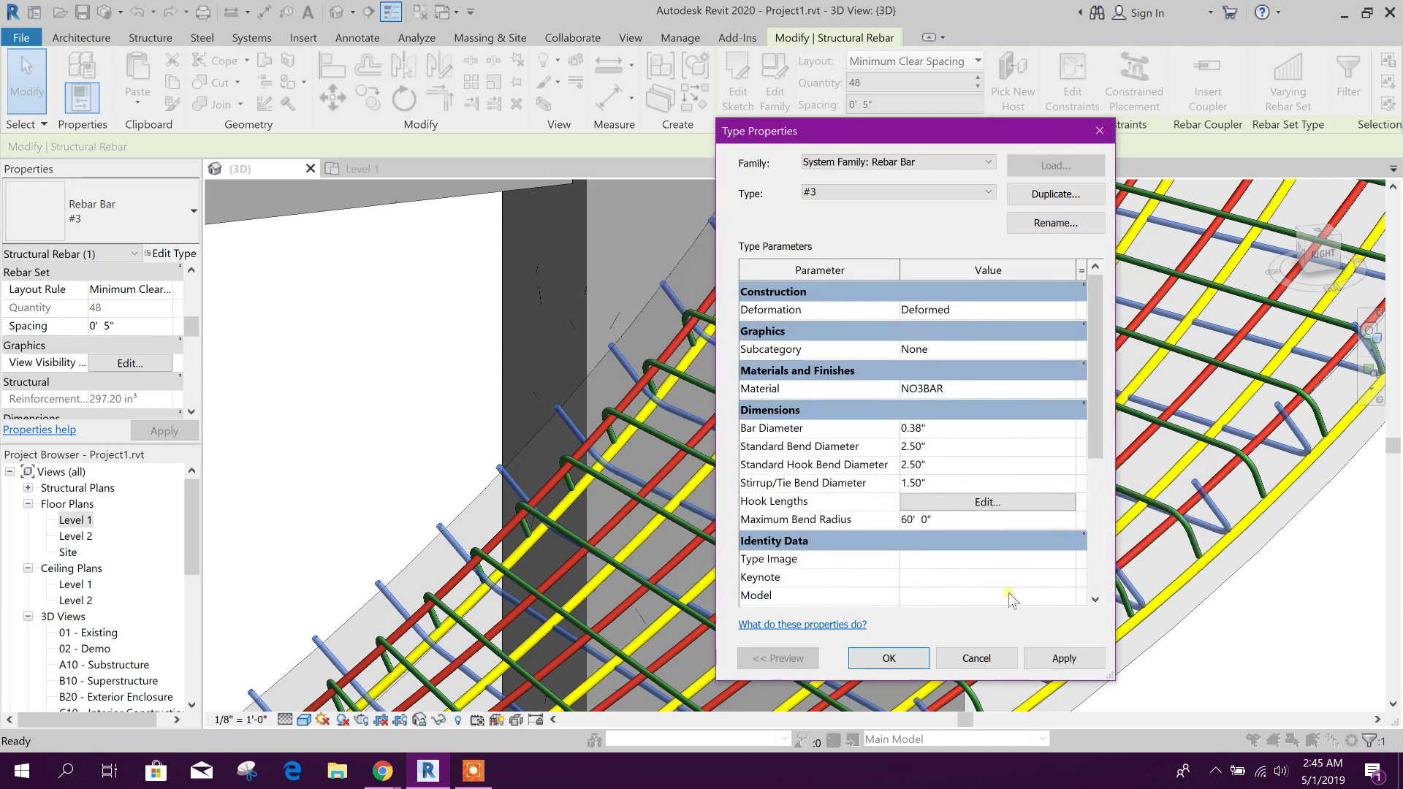
left_click(1055, 659)
left_click(889, 658)
left_click(1133, 576)
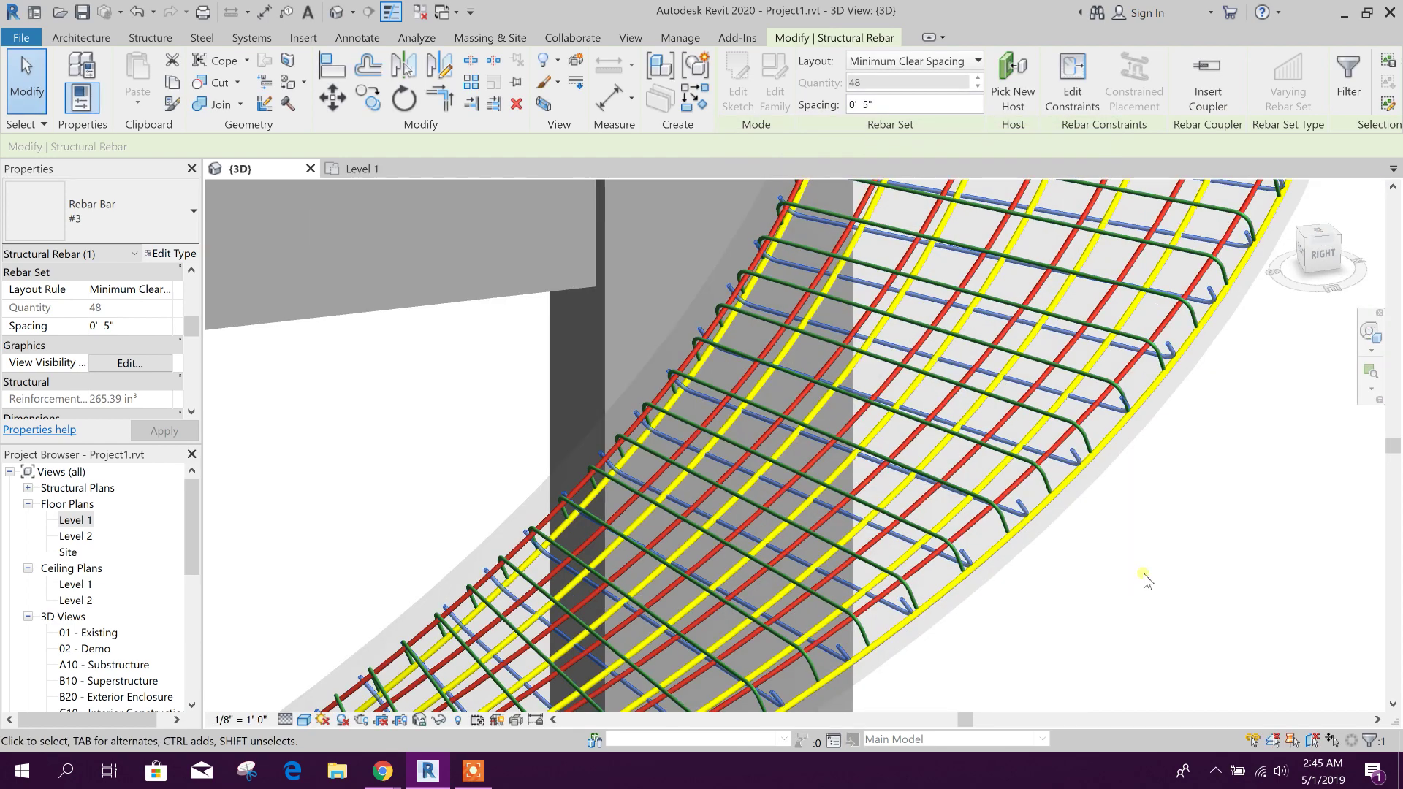
Respace the yellow #5 rebar set at 0' 5", increasing it from 7 to 9 bars.
middle_click_drag(1109, 572, 919, 513, "shift")
scroll(860, 438, "up", 3)
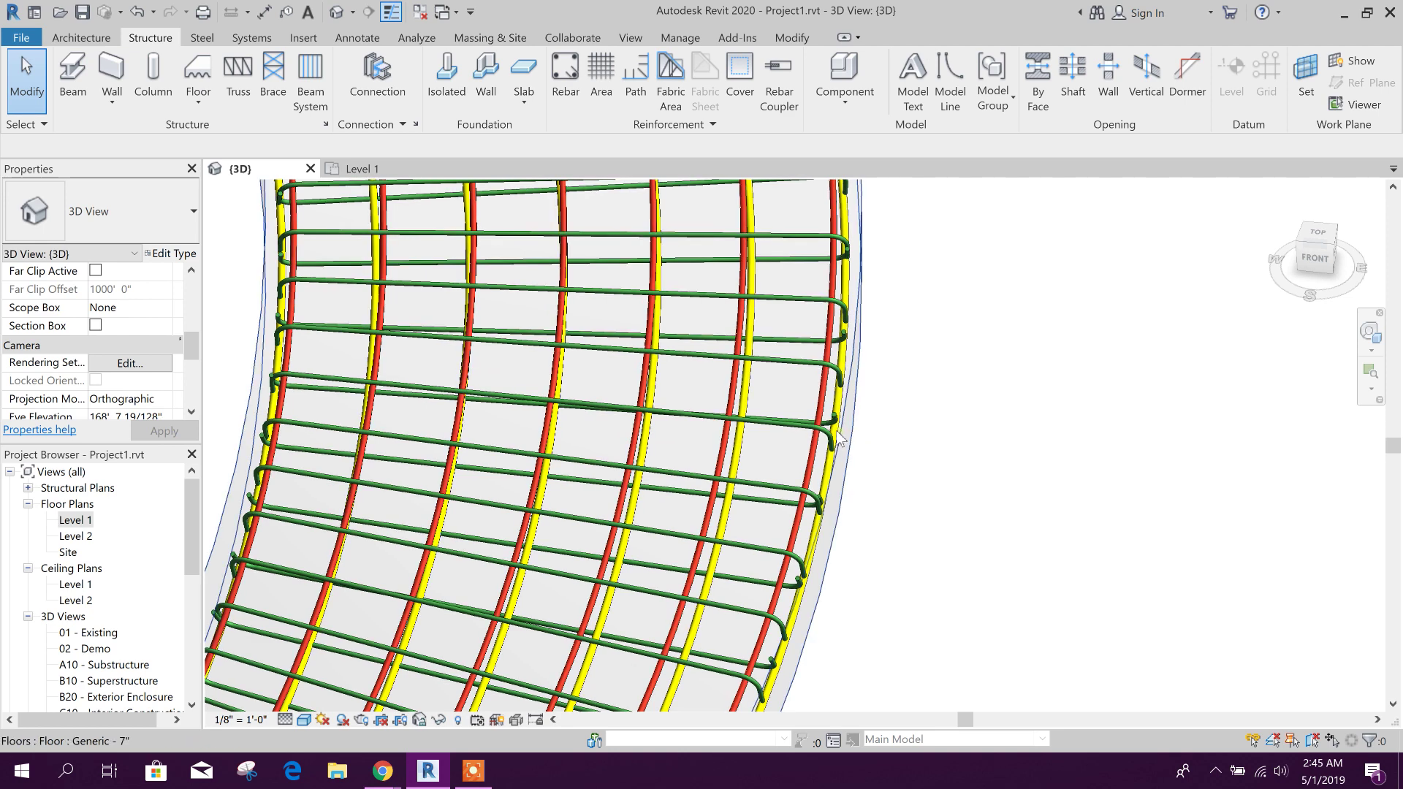
scroll(836, 441, "up", 3)
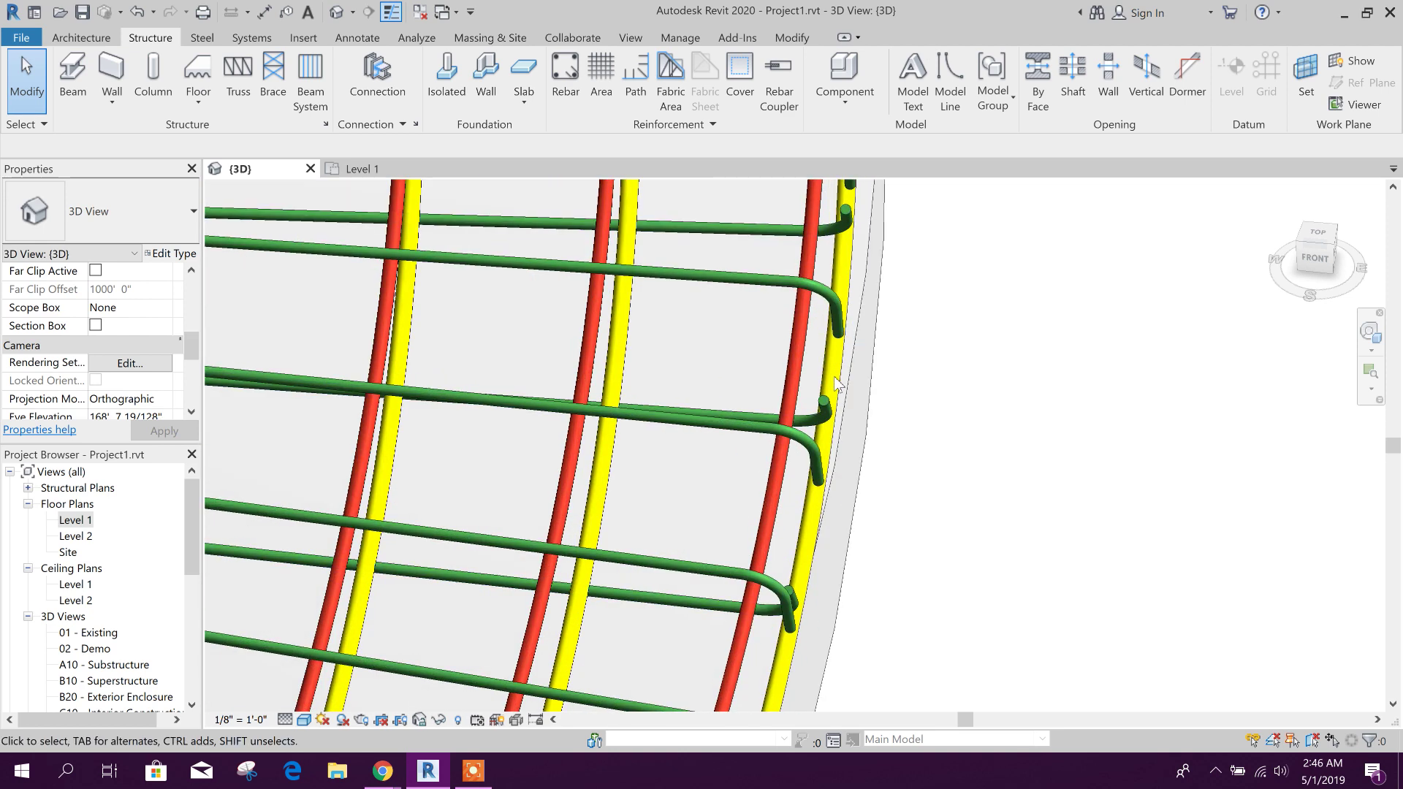
left_click(618, 383)
middle_click_drag(996, 414, 1015, 547)
left_click(873, 107)
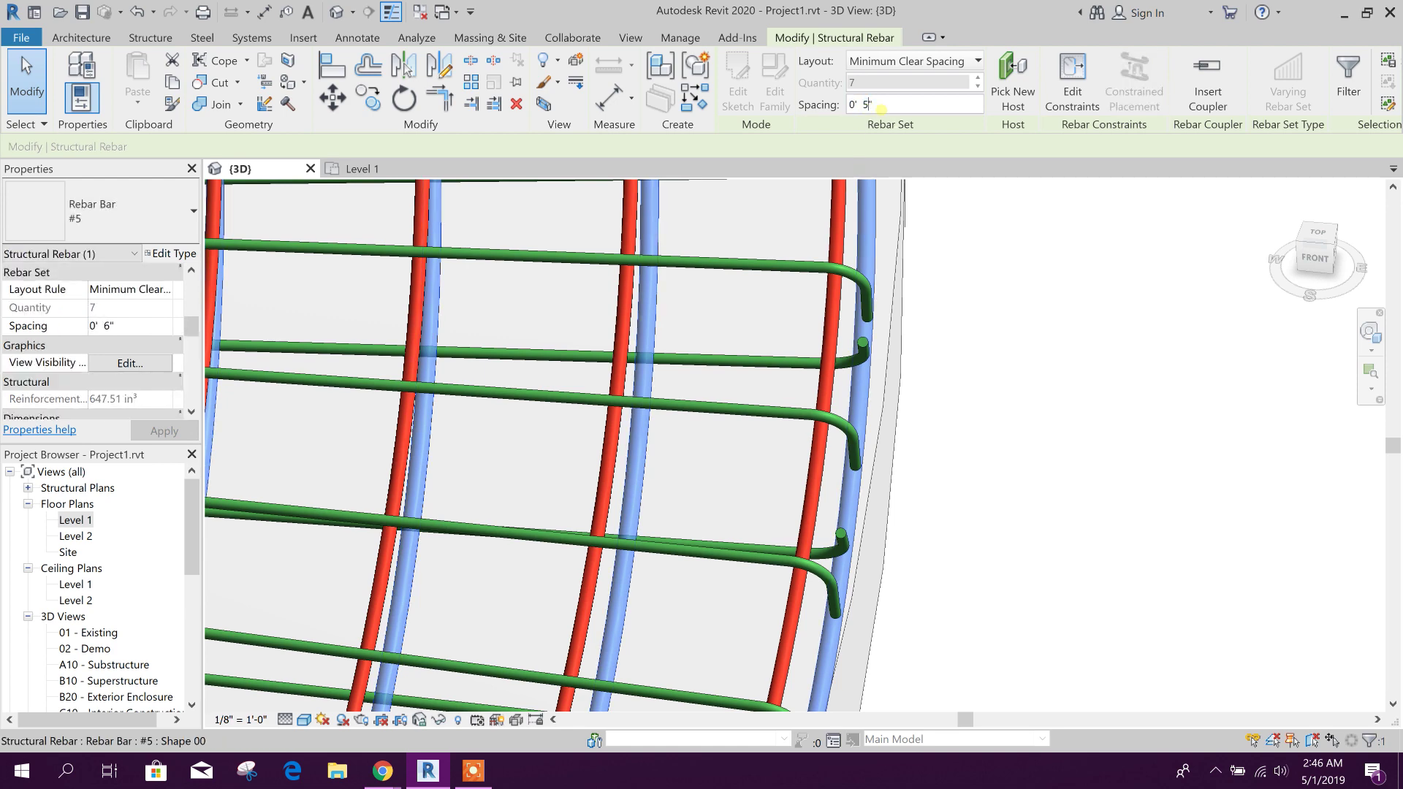
left_click(1025, 311)
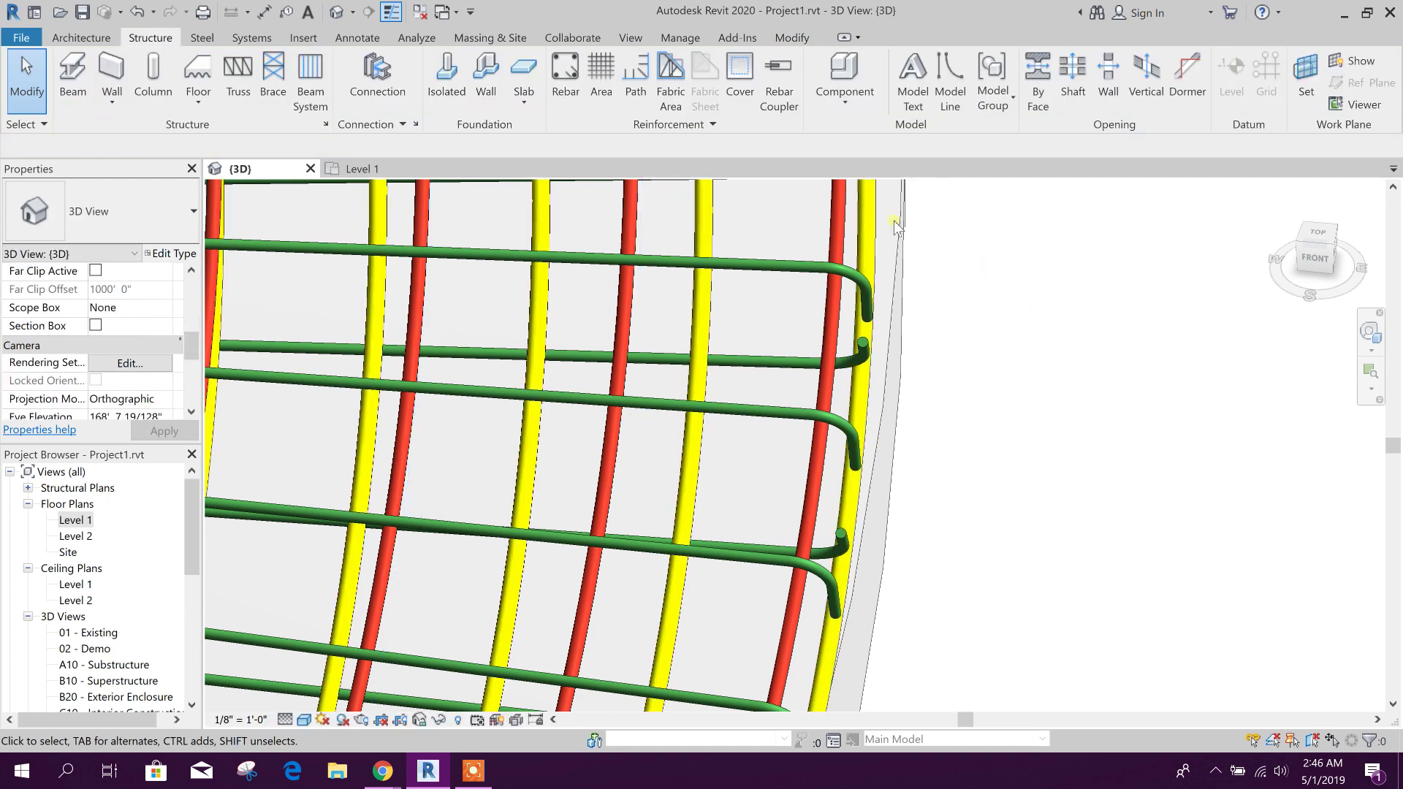
left_click(877, 249)
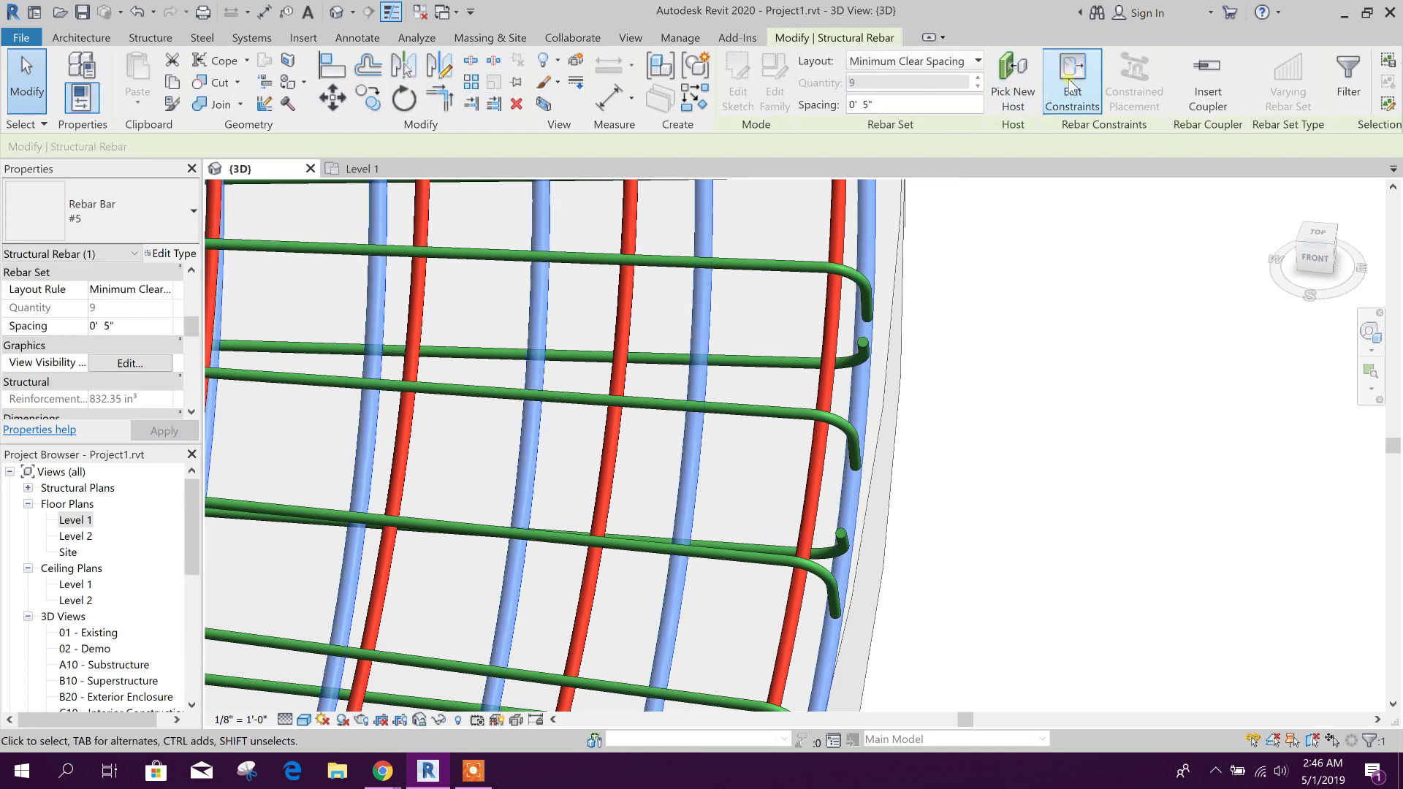
left_click(1072, 84)
Adjust the offsets of both end constraints on the yellow #5 rebar set.
scroll(887, 370, "down", 4)
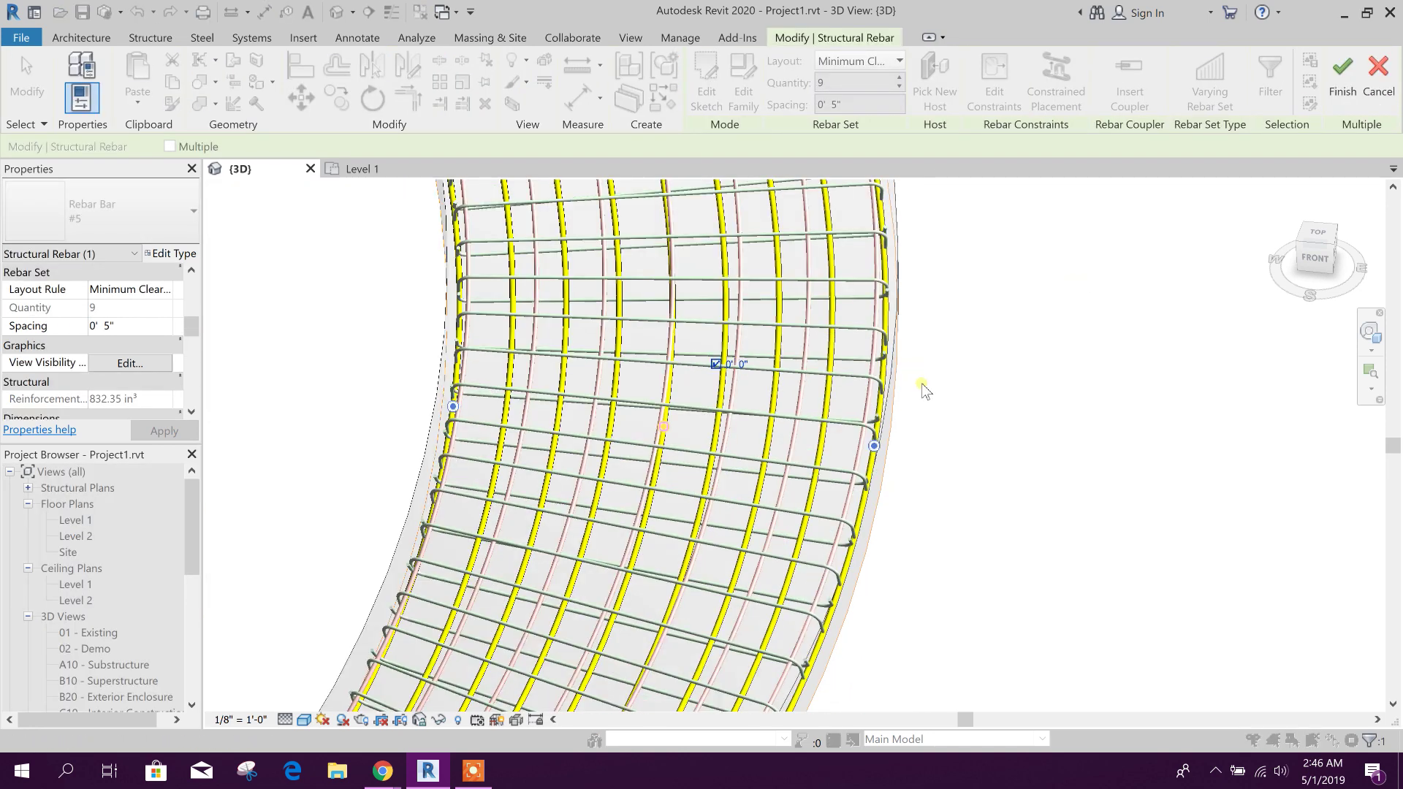
scroll(936, 458, "up", 1)
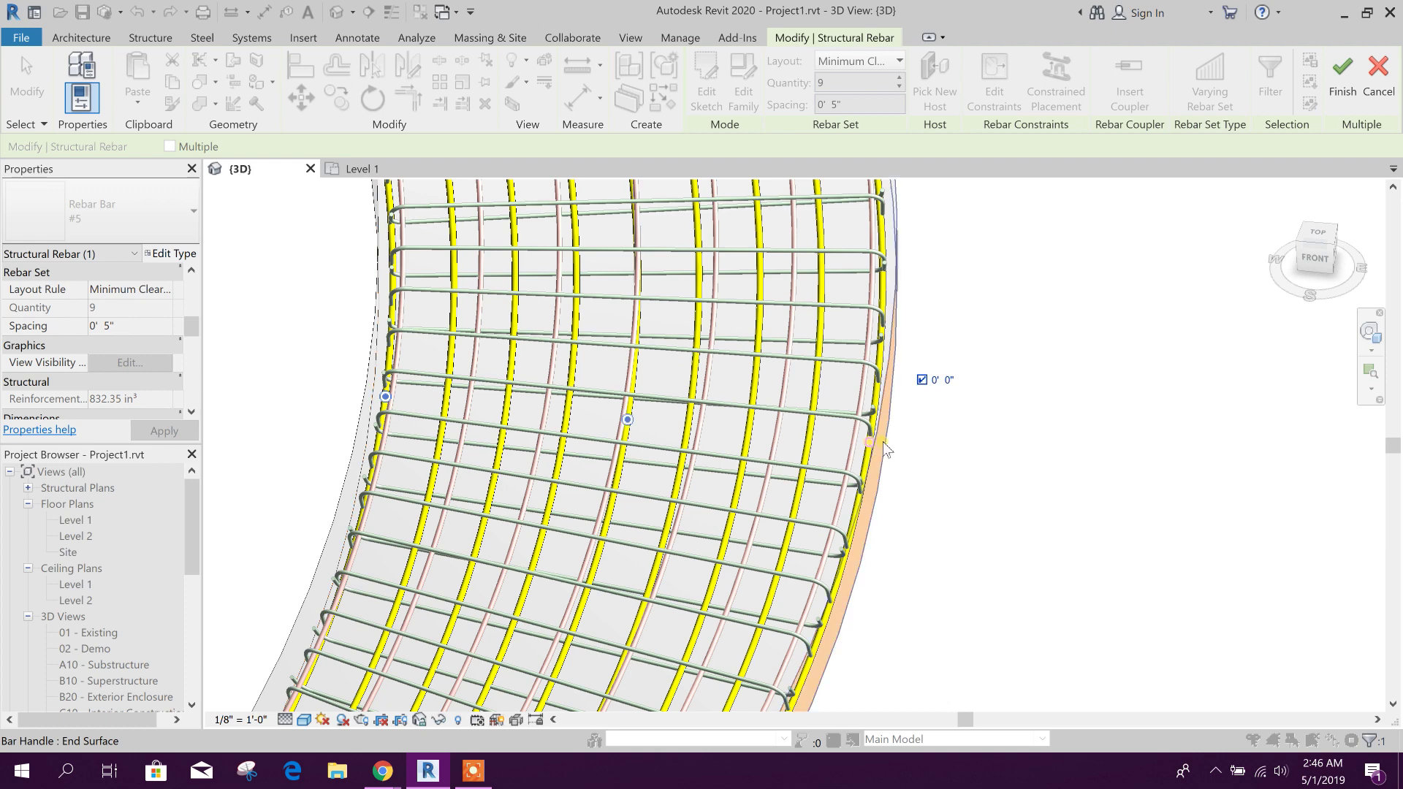
left_click(945, 382)
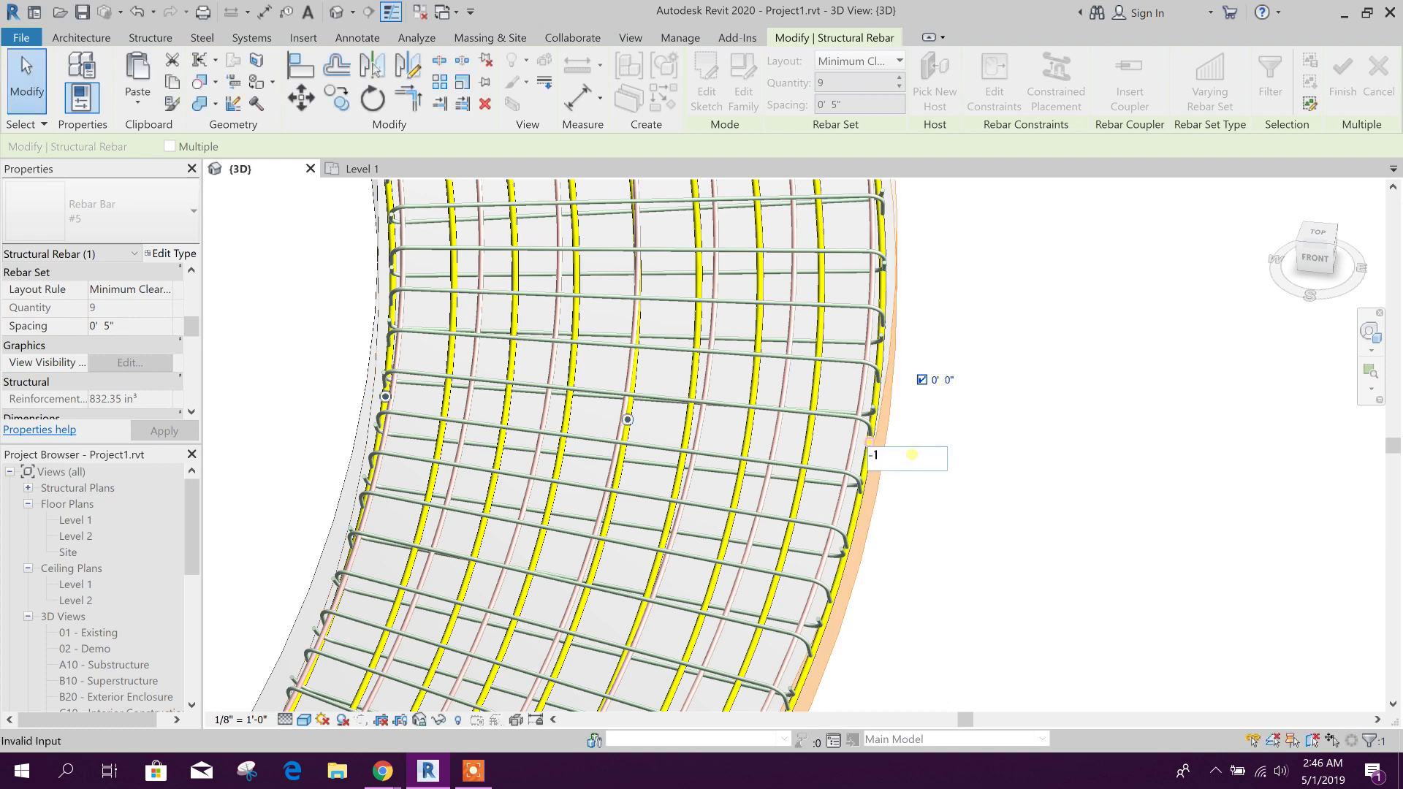
key("Return")
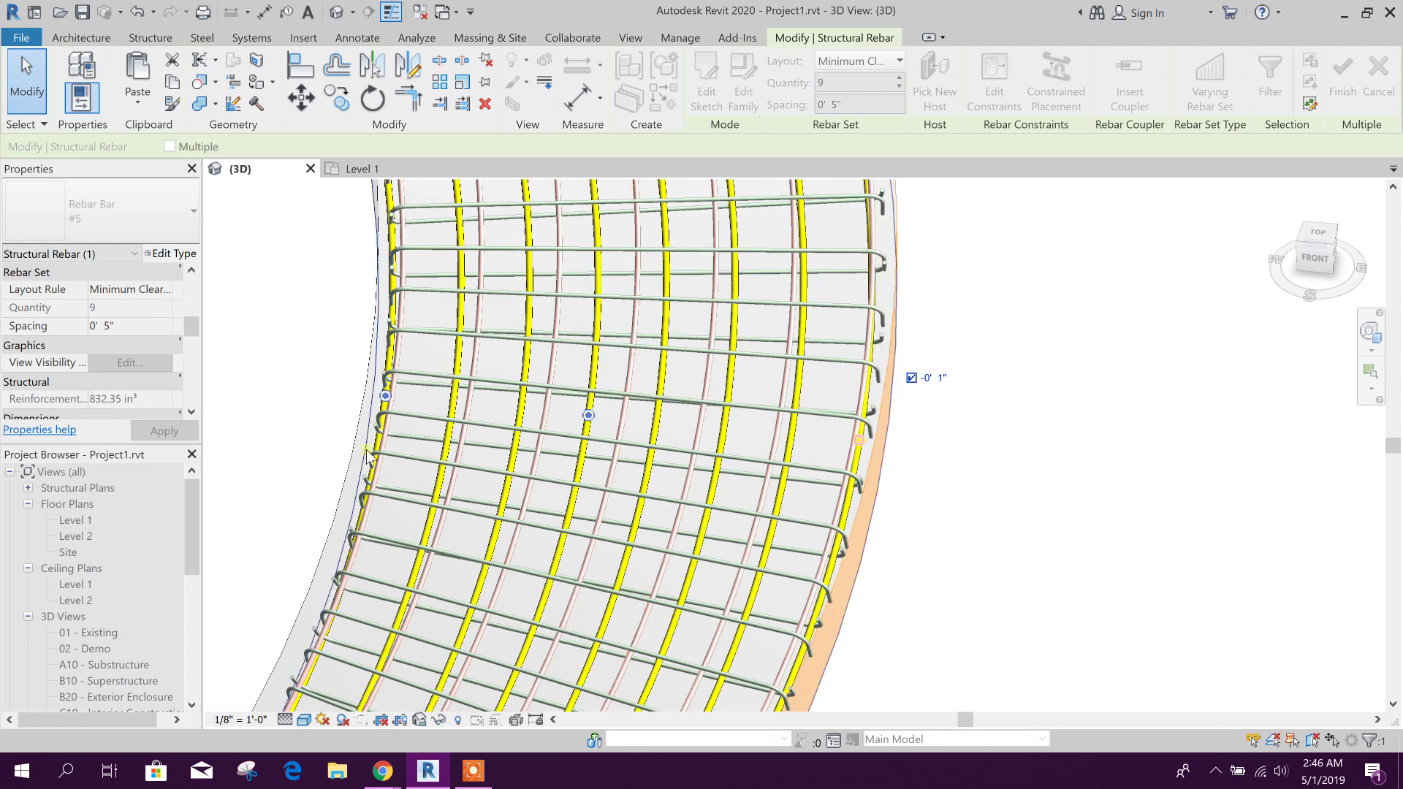
scroll(389, 409, "up", 1)
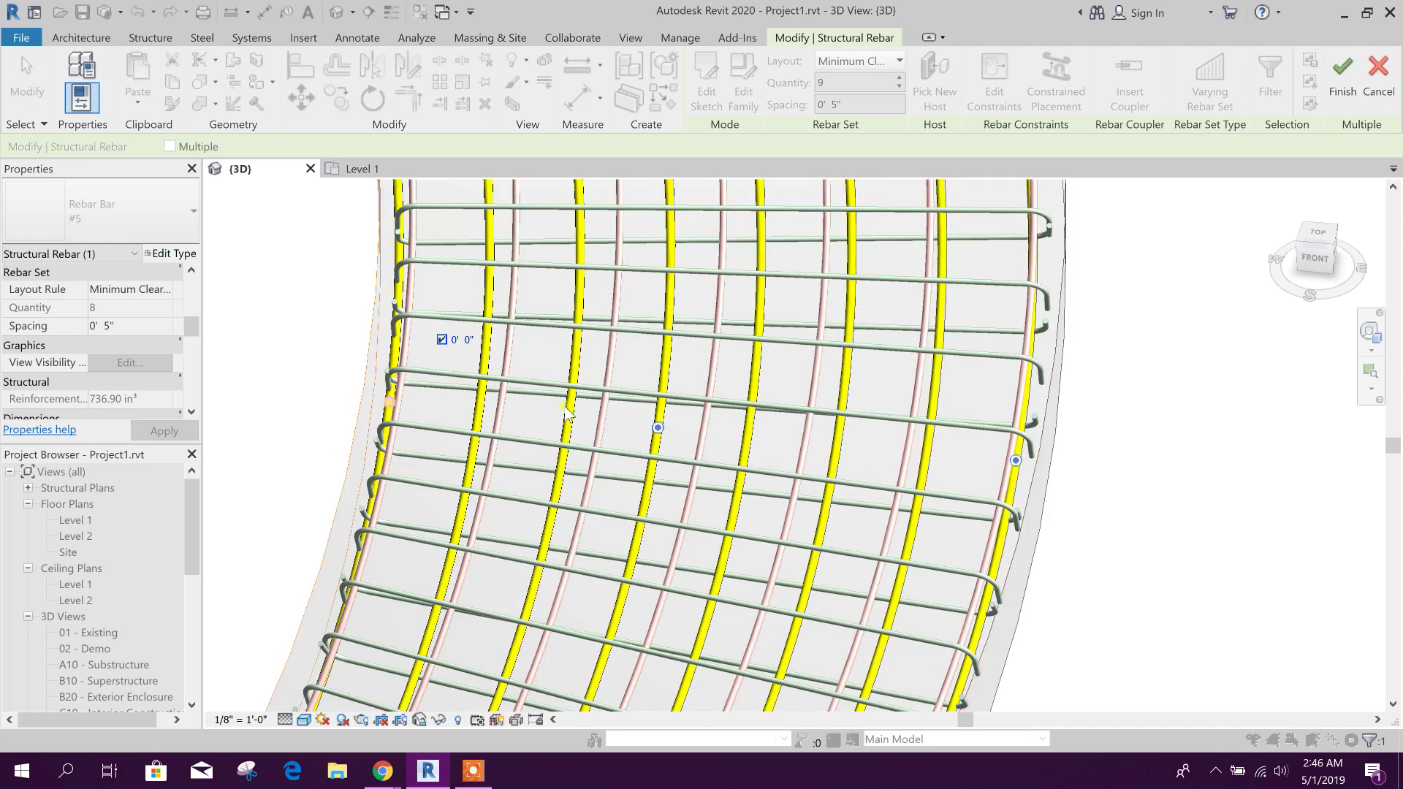
left_click(389, 406)
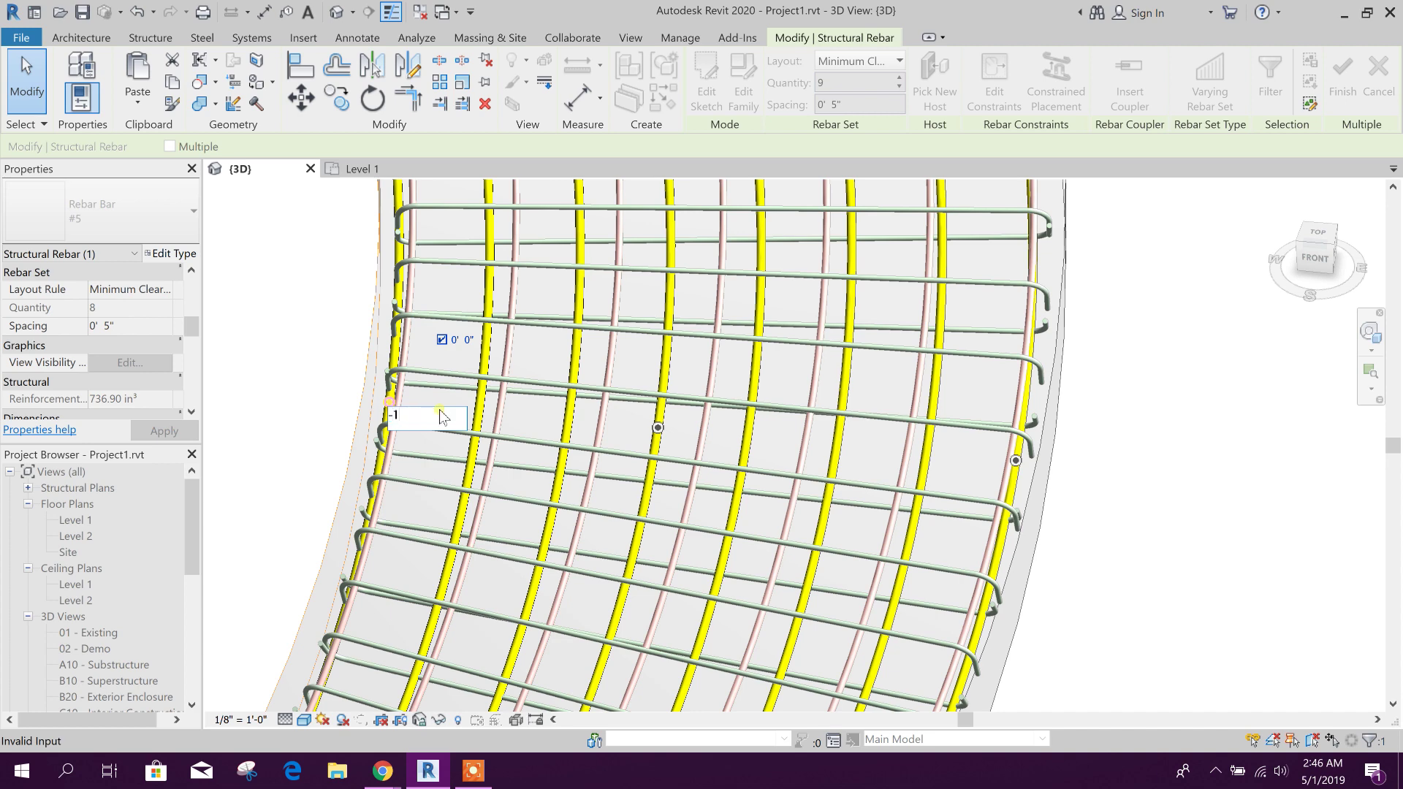
key("Return")
scroll(521, 433, "down", 1)
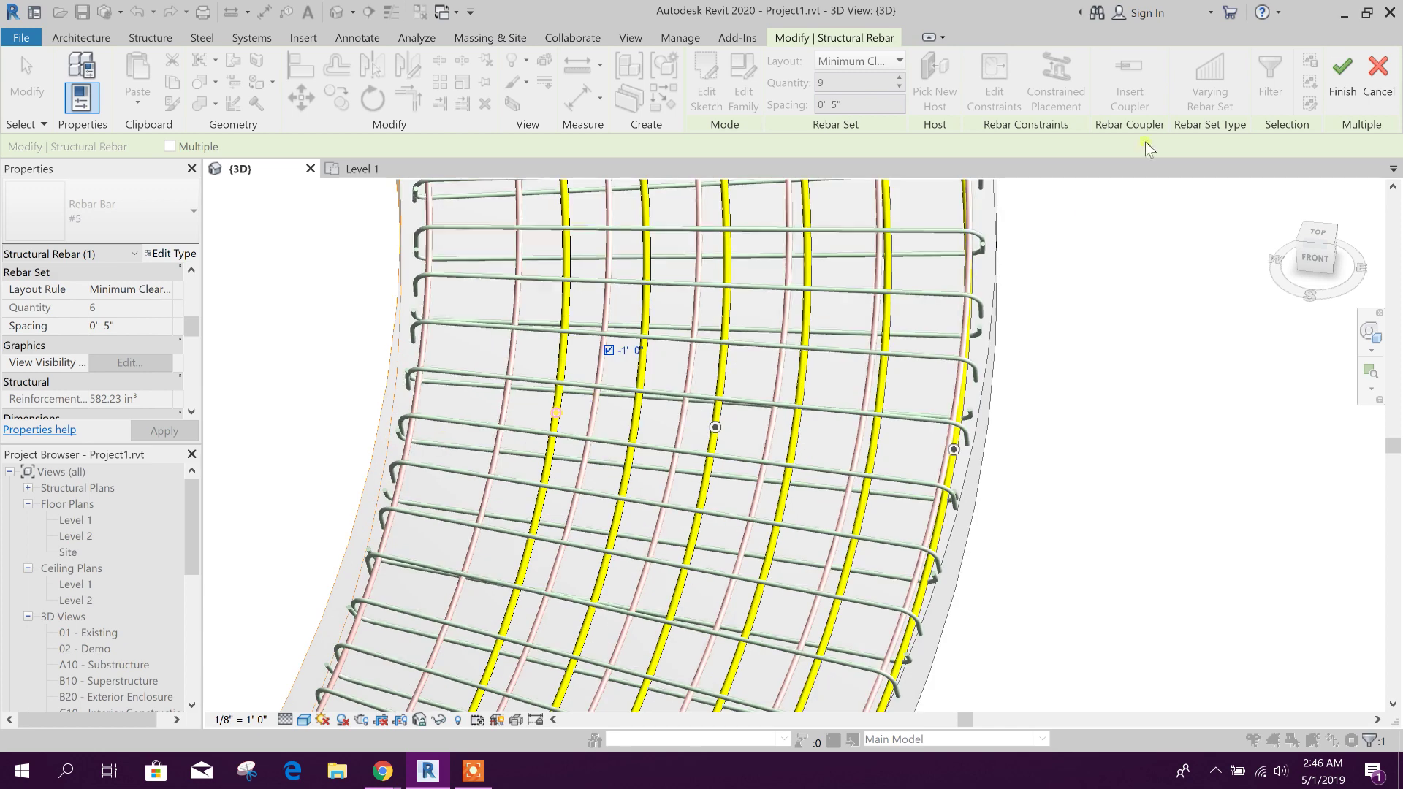
left_click(1342, 79)
scroll(964, 396, "down", 2)
left_click(1084, 414)
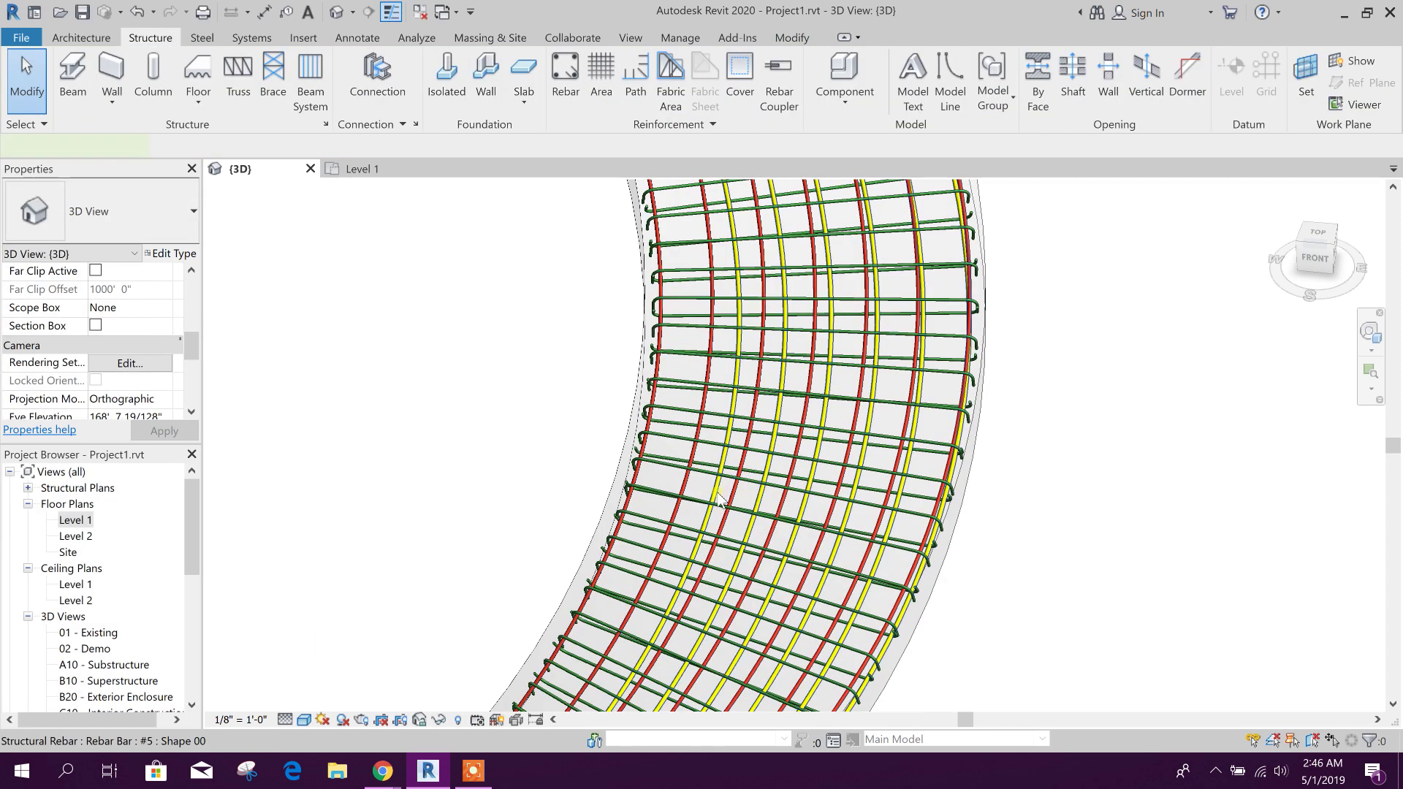
Set the start constraint offset to -0' 1", leaving 8 bars, and finish editing.
left_click(808, 406)
left_click(1072, 81)
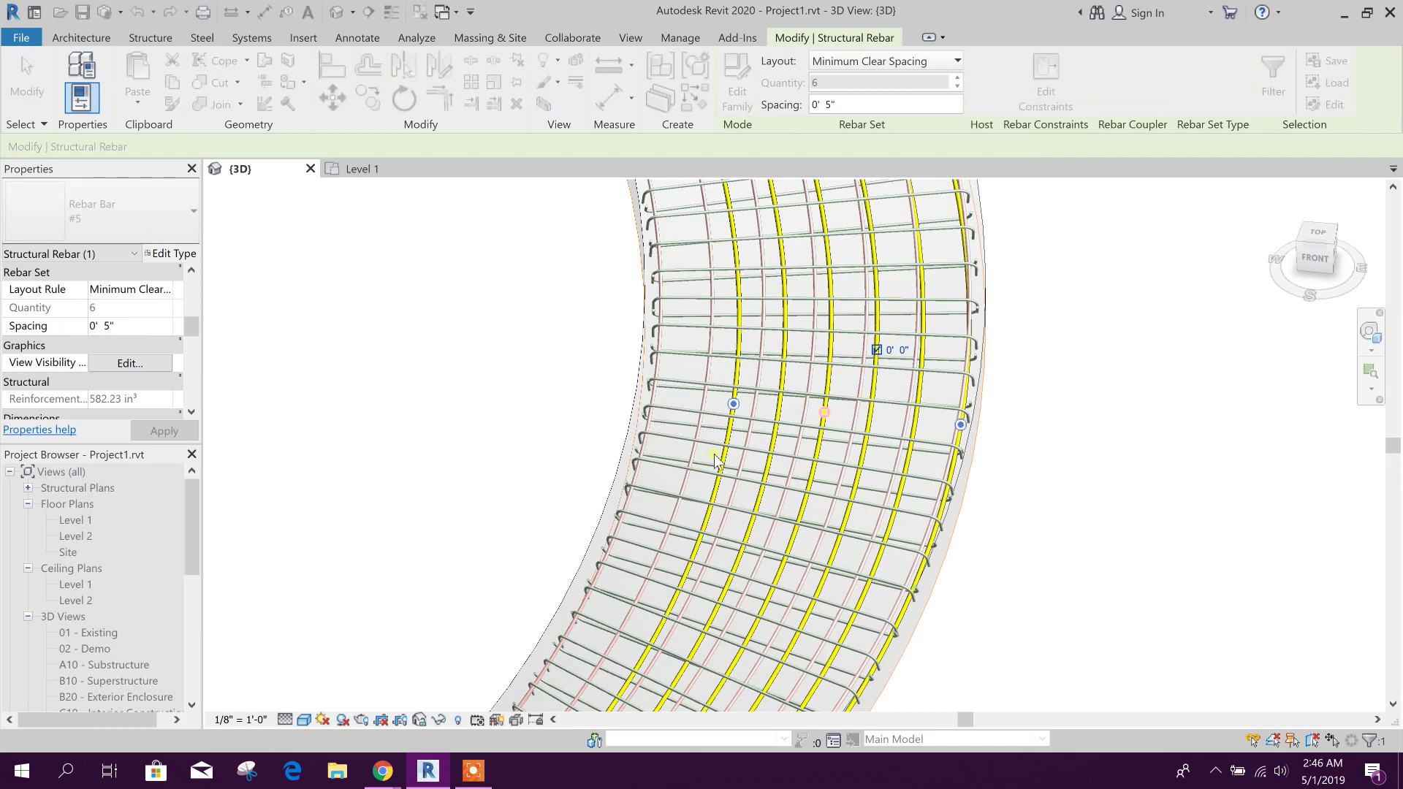
left_click(734, 405)
left_click(802, 340)
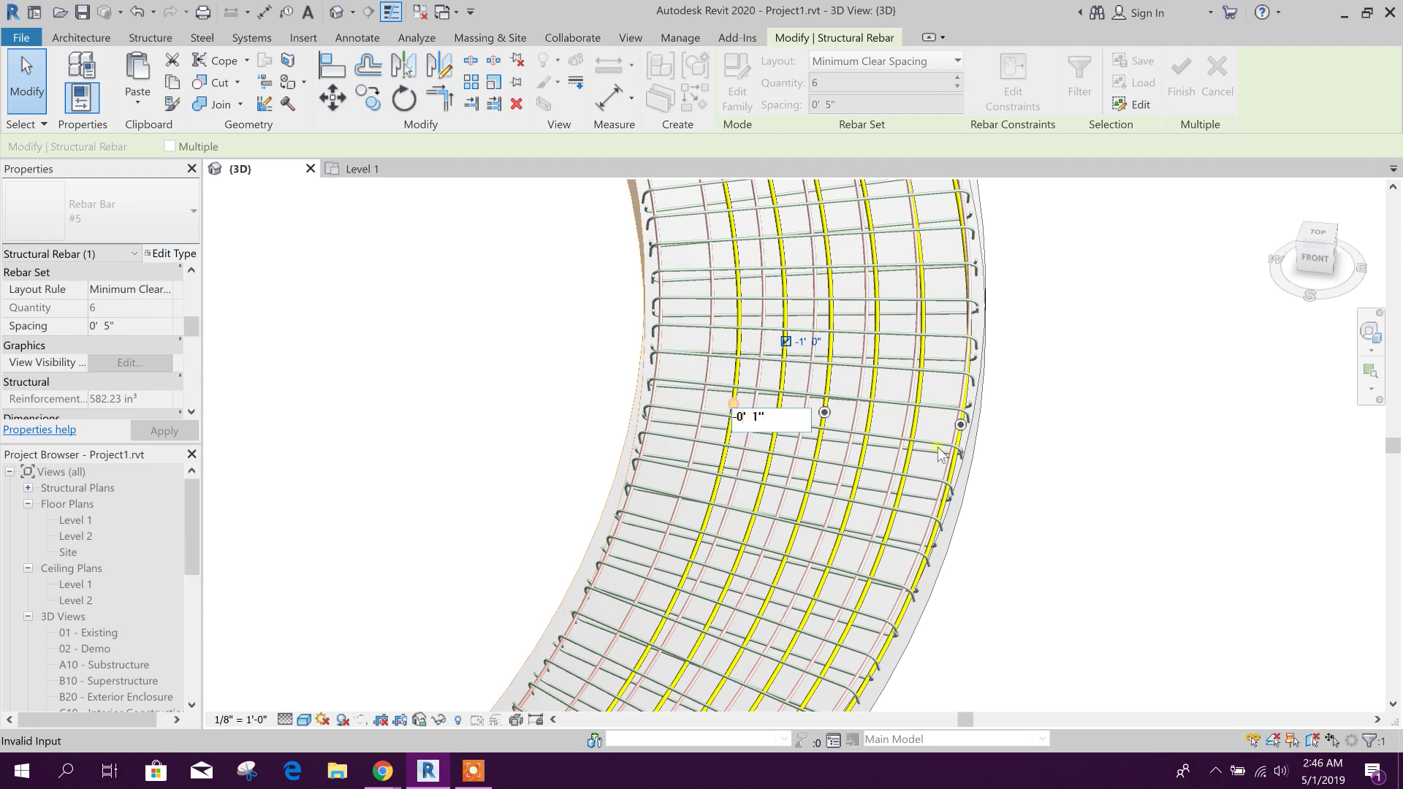
left_click(1063, 471)
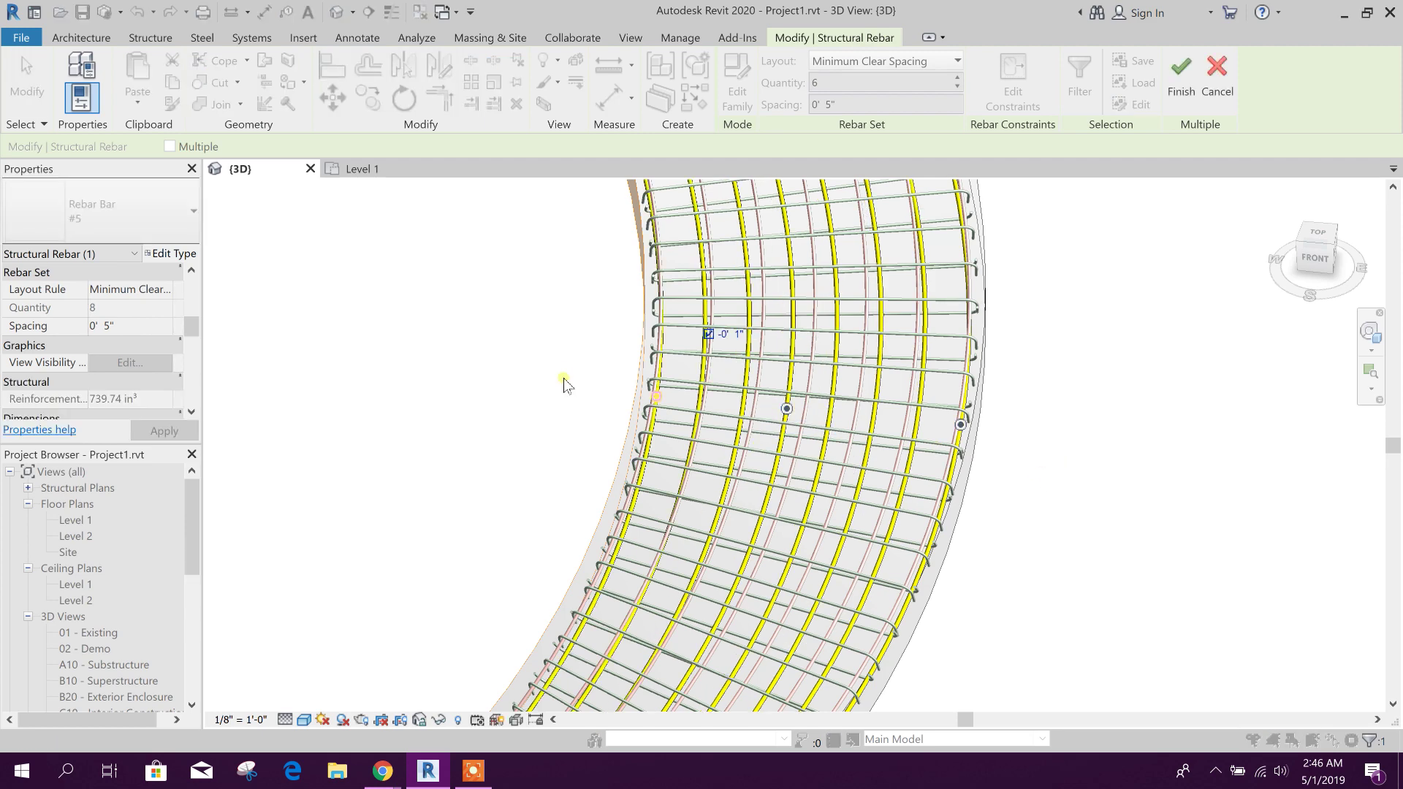
left_click(1172, 63)
left_click(1189, 478)
Orbit and pan around the curved slab to a front-facing view.
middle_click_drag(1189, 478, 978, 543, "shift")
middle_click_drag(988, 634, 955, 558)
scroll(950, 552, "up", 3)
middle_click_drag(999, 645, 885, 570)
scroll(886, 570, "down", 2)
middle_click_drag(1006, 376, 990, 641)
scroll(639, 385, "up", 2)
middle_click_drag(639, 385, 651, 457, "shift")
middle_click_drag(977, 358, 939, 410)
scroll(661, 314, "up", 2)
scroll(766, 419, "down", 5)
middle_click_drag(819, 555, 680, 511, "shift")
scroll(679, 511, "up", 2)
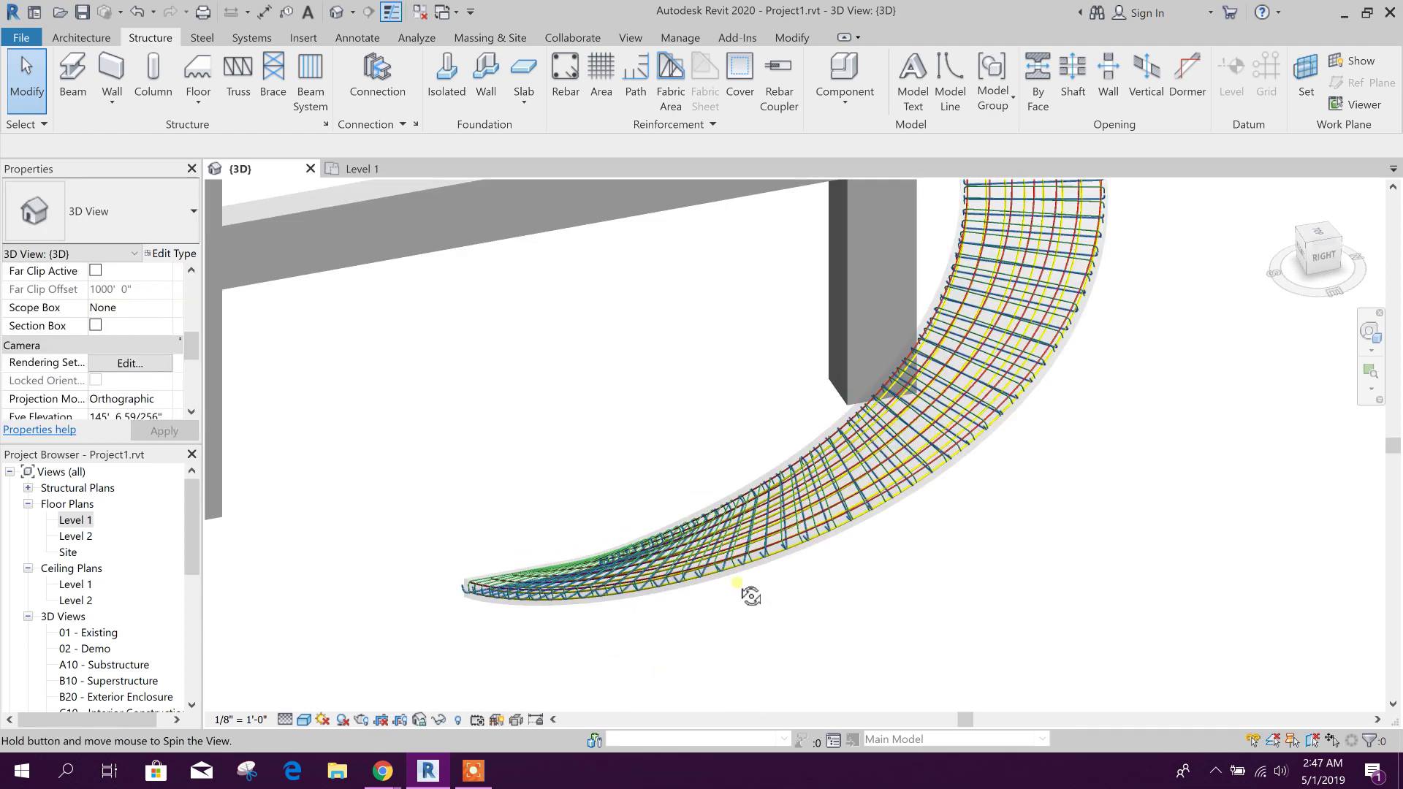
middle_click_drag(749, 595, 479, 653, "shift")
Reveal hidden elements, crossing-select the frame and slab, and unhide them in the view.
left_click(459, 719)
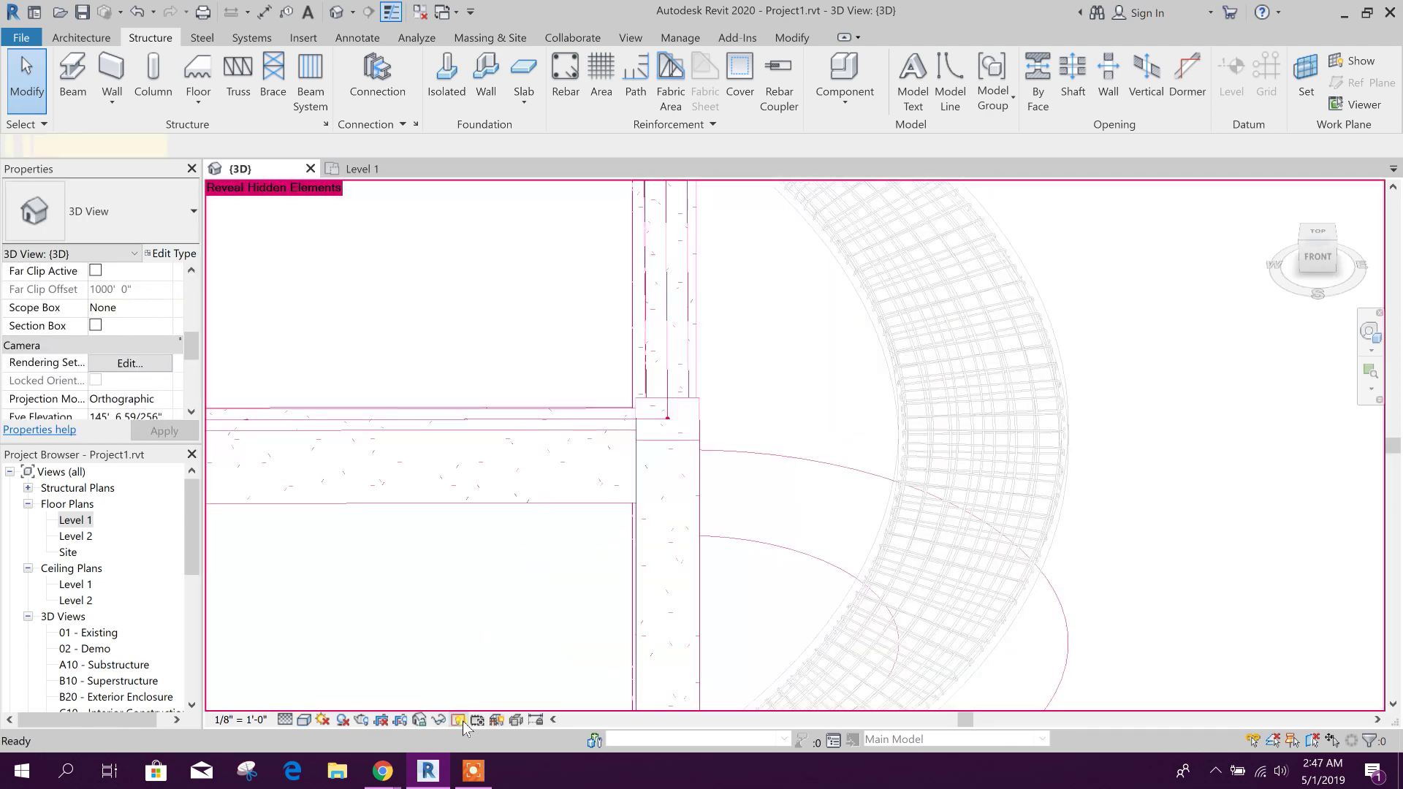
scroll(782, 454, "down", 3)
middle_click_drag(977, 542, 942, 583, "shift")
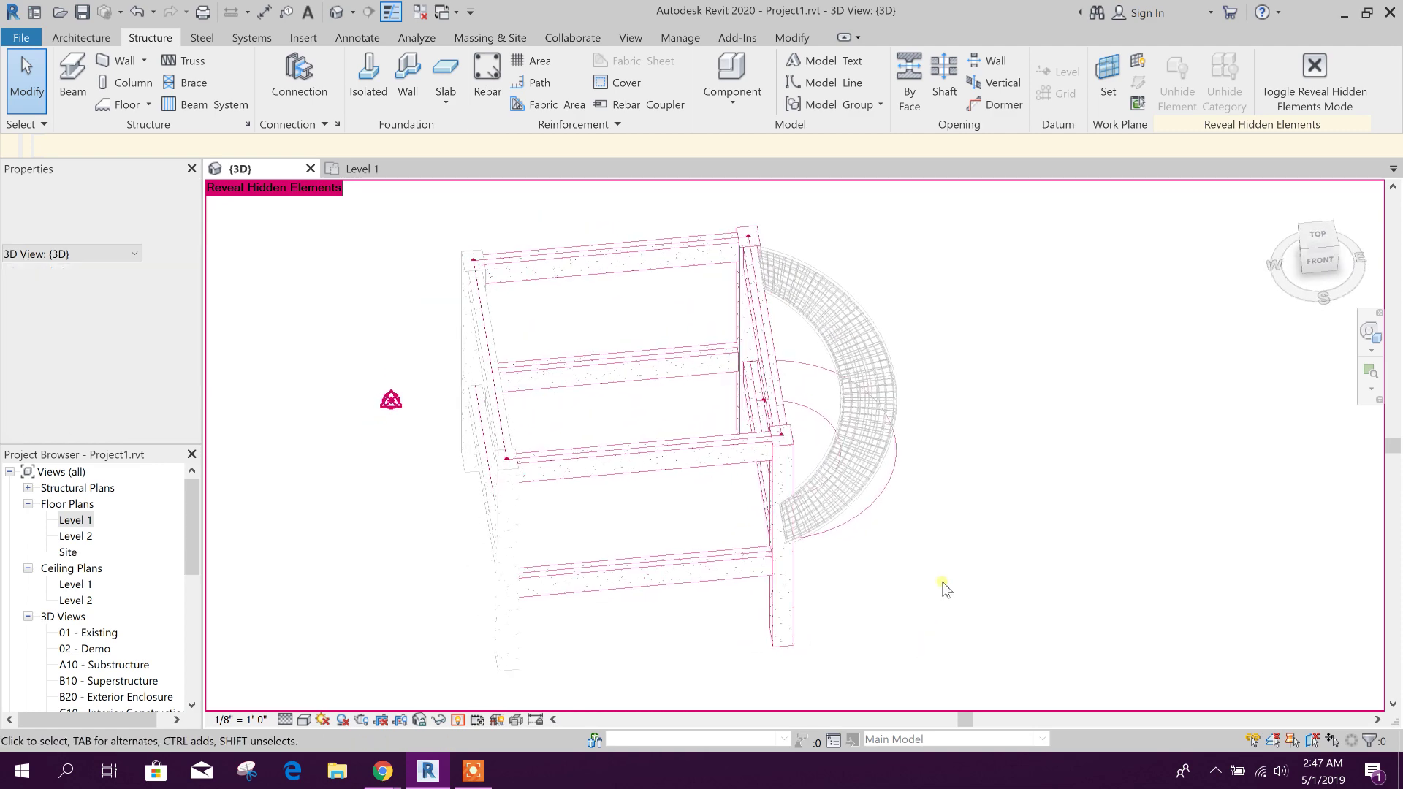
left_click_drag(962, 657, 635, 280)
left_click_drag(603, 222, 429, 178)
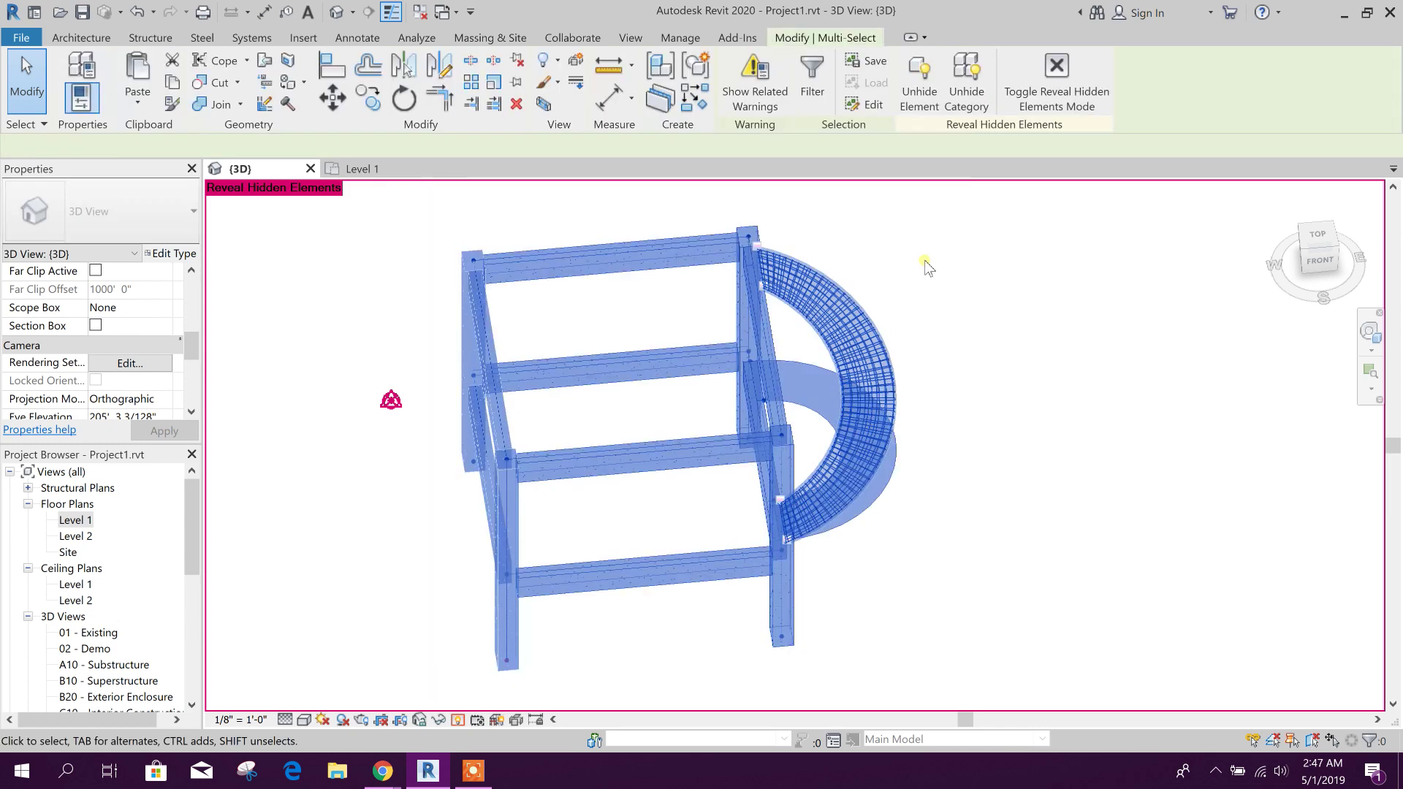
right_click(986, 272)
mouse_move(1061, 354)
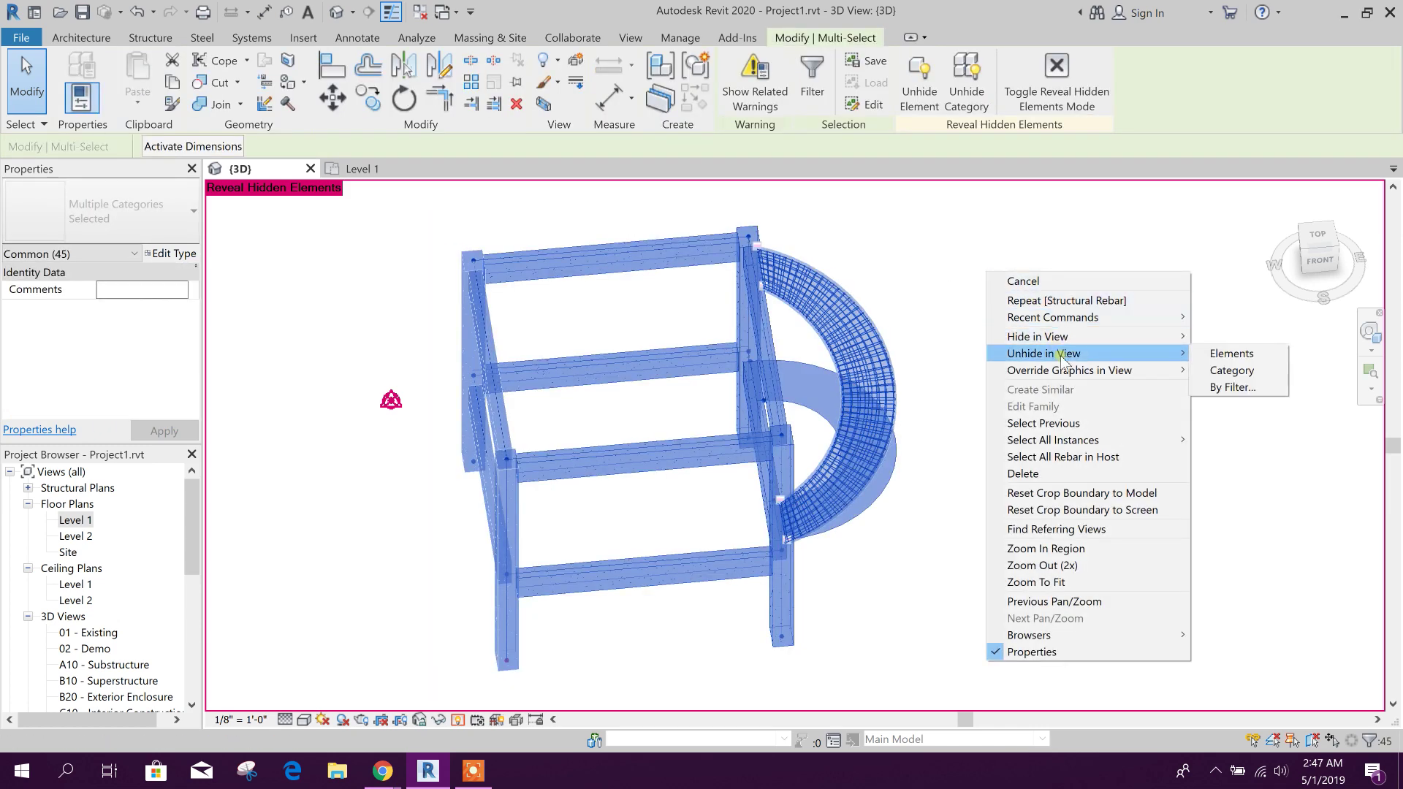
left_click(1235, 355)
left_click(1050, 426)
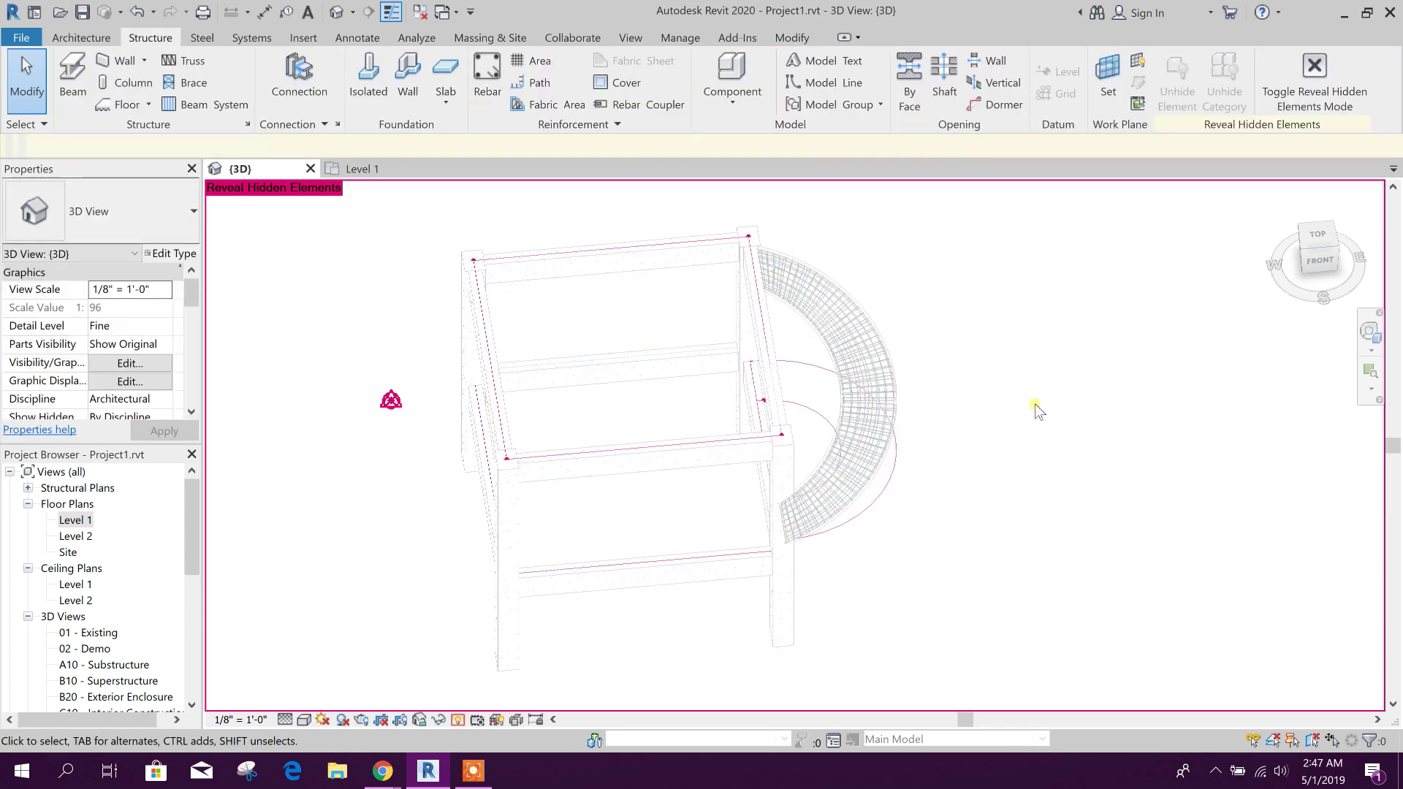
left_click(458, 720)
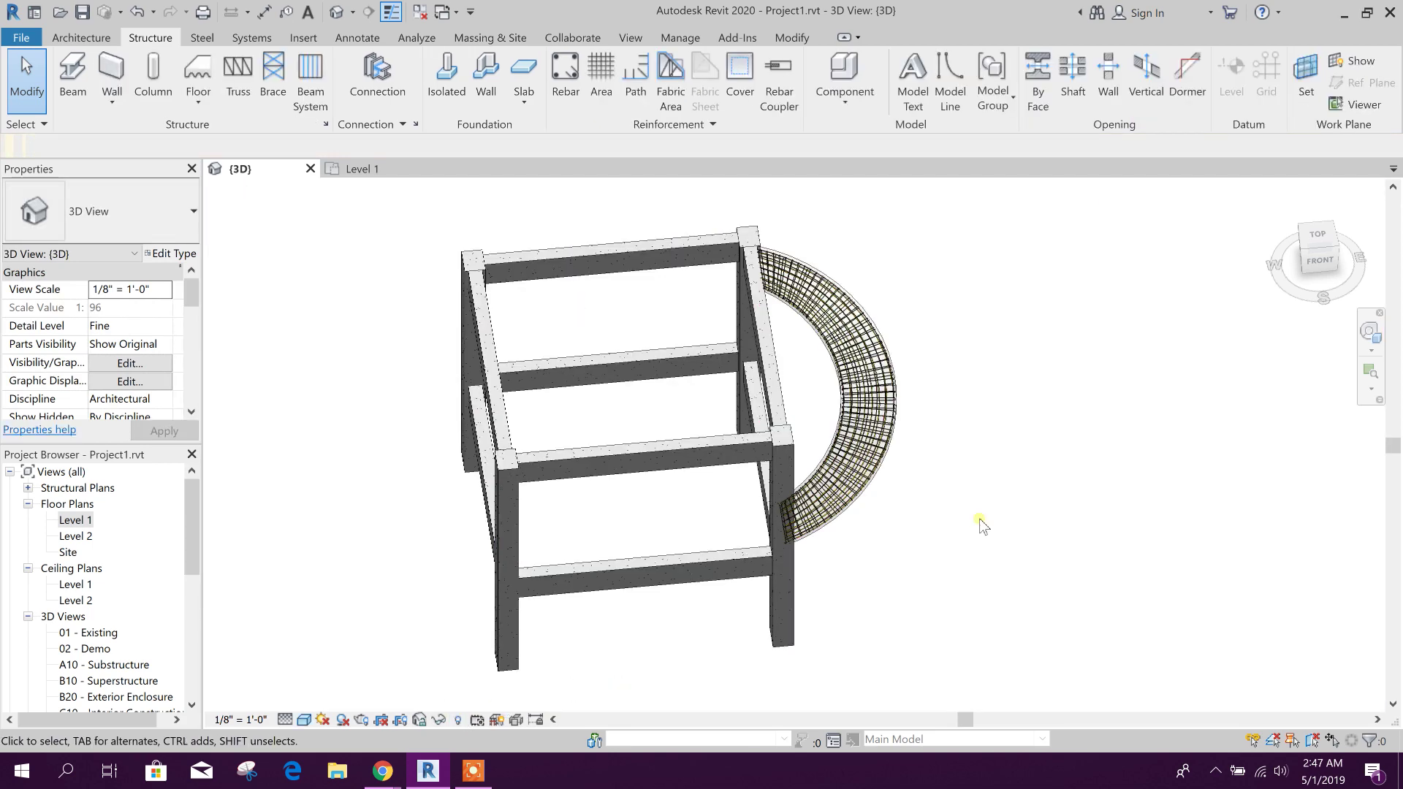
Zoom to the slab corner where it meets the column and pick the #4 rebar set.
middle_click_drag(965, 561, 787, 570, "shift")
scroll(911, 425, "up", 2)
middle_click_drag(910, 426, 921, 336, "shift")
scroll(684, 309, "up", 5)
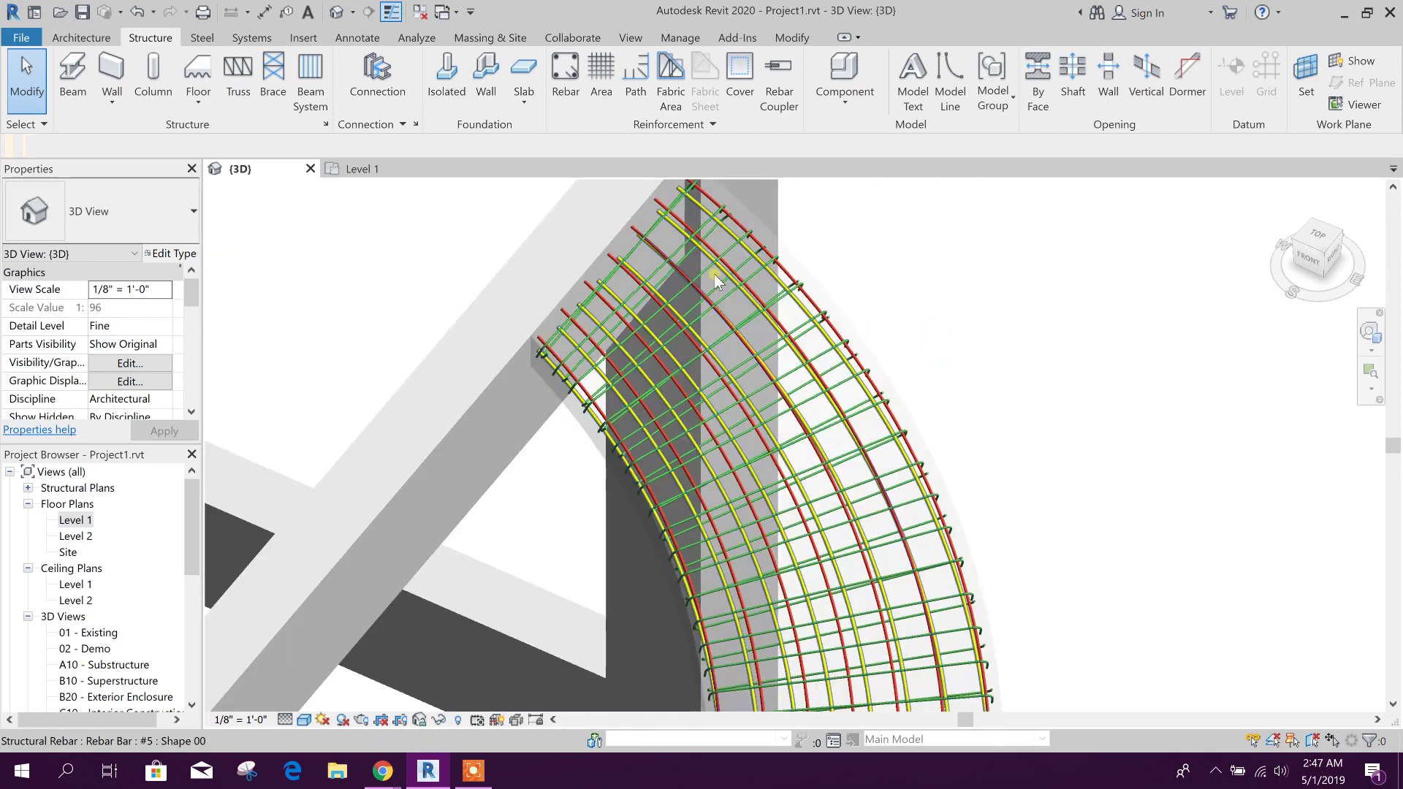
scroll(683, 307, "down", 1)
middle_click_drag(671, 239, 758, 279)
scroll(758, 279, "up", 6)
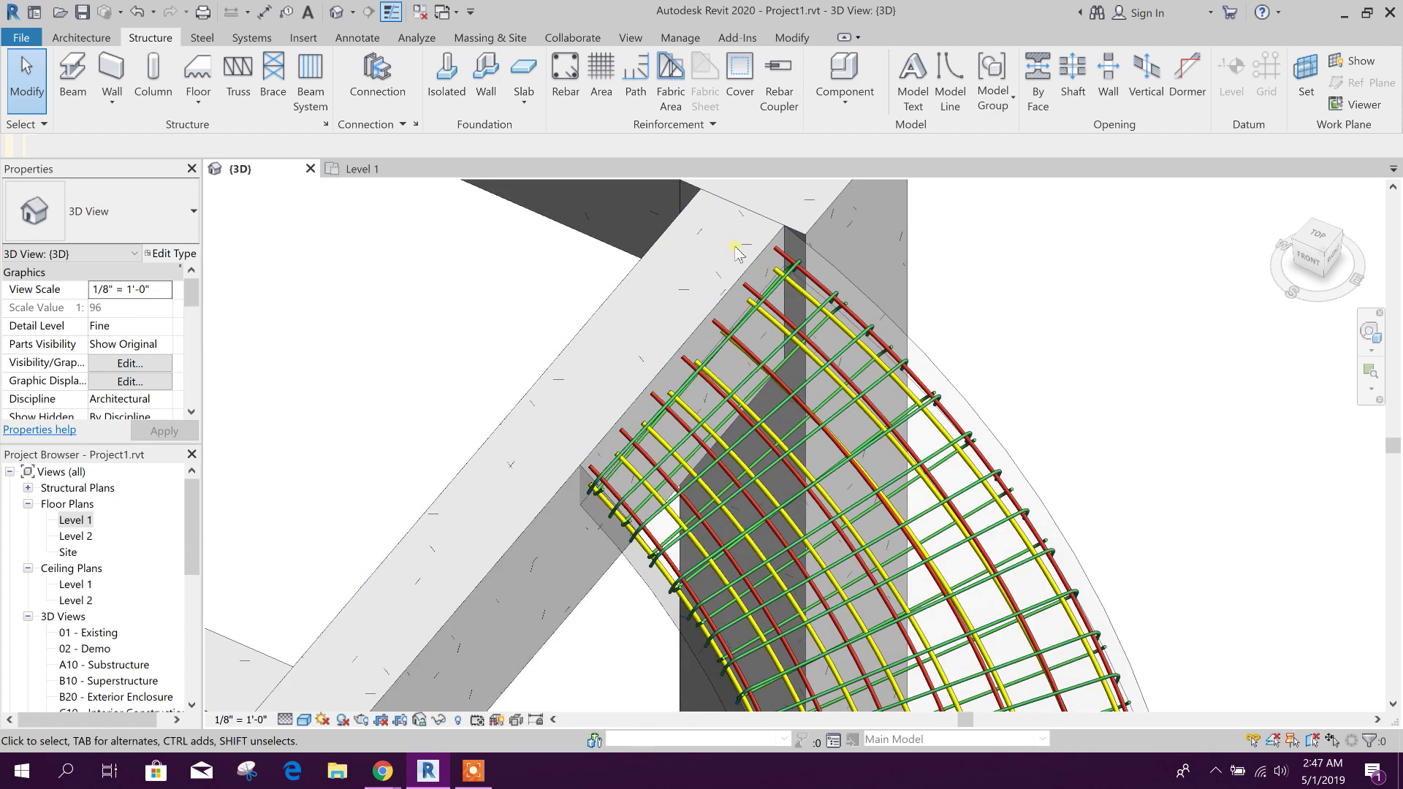
scroll(807, 345, "down", 5)
middle_click_drag(804, 318, 797, 294)
scroll(796, 292, "up", 3)
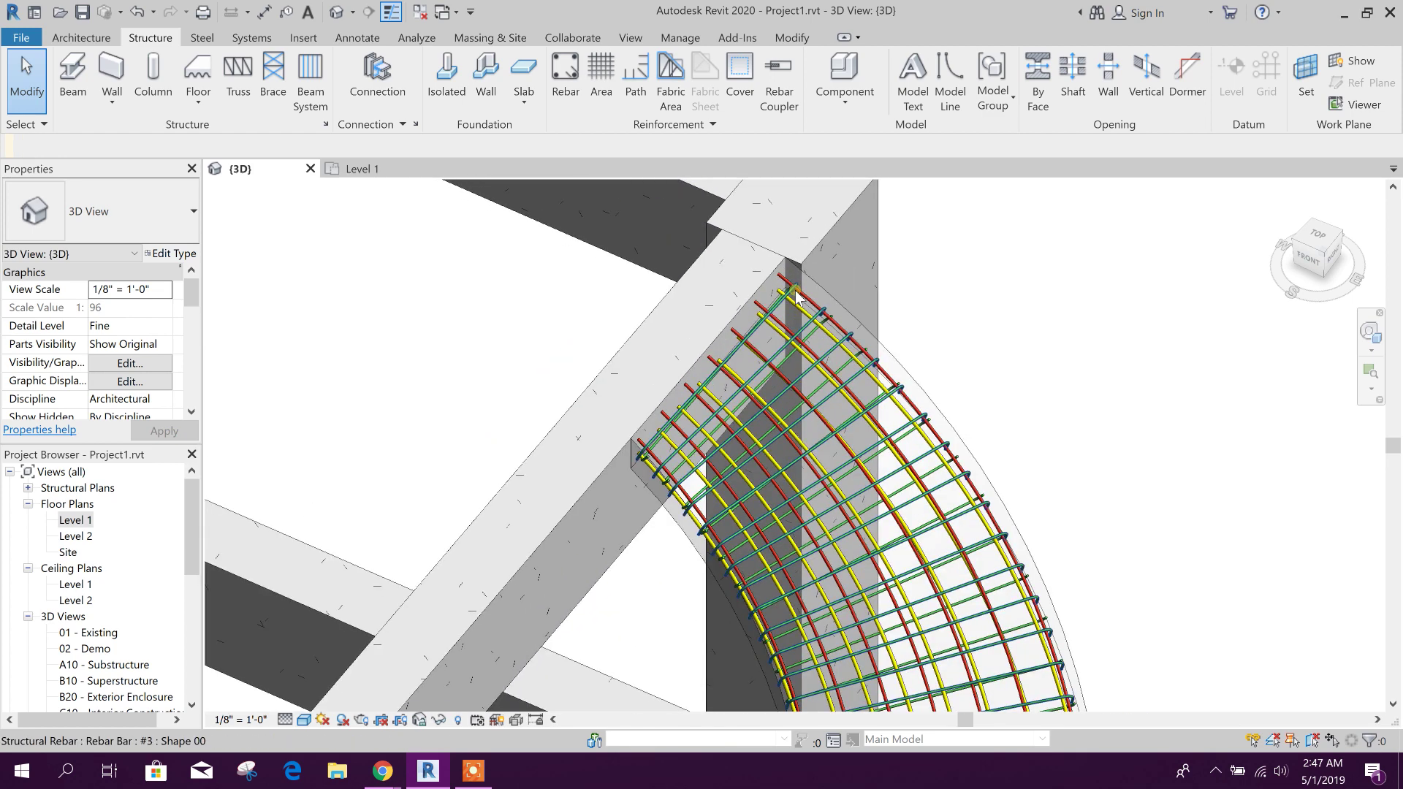
left_click(796, 296)
scroll(804, 303, "up", 2)
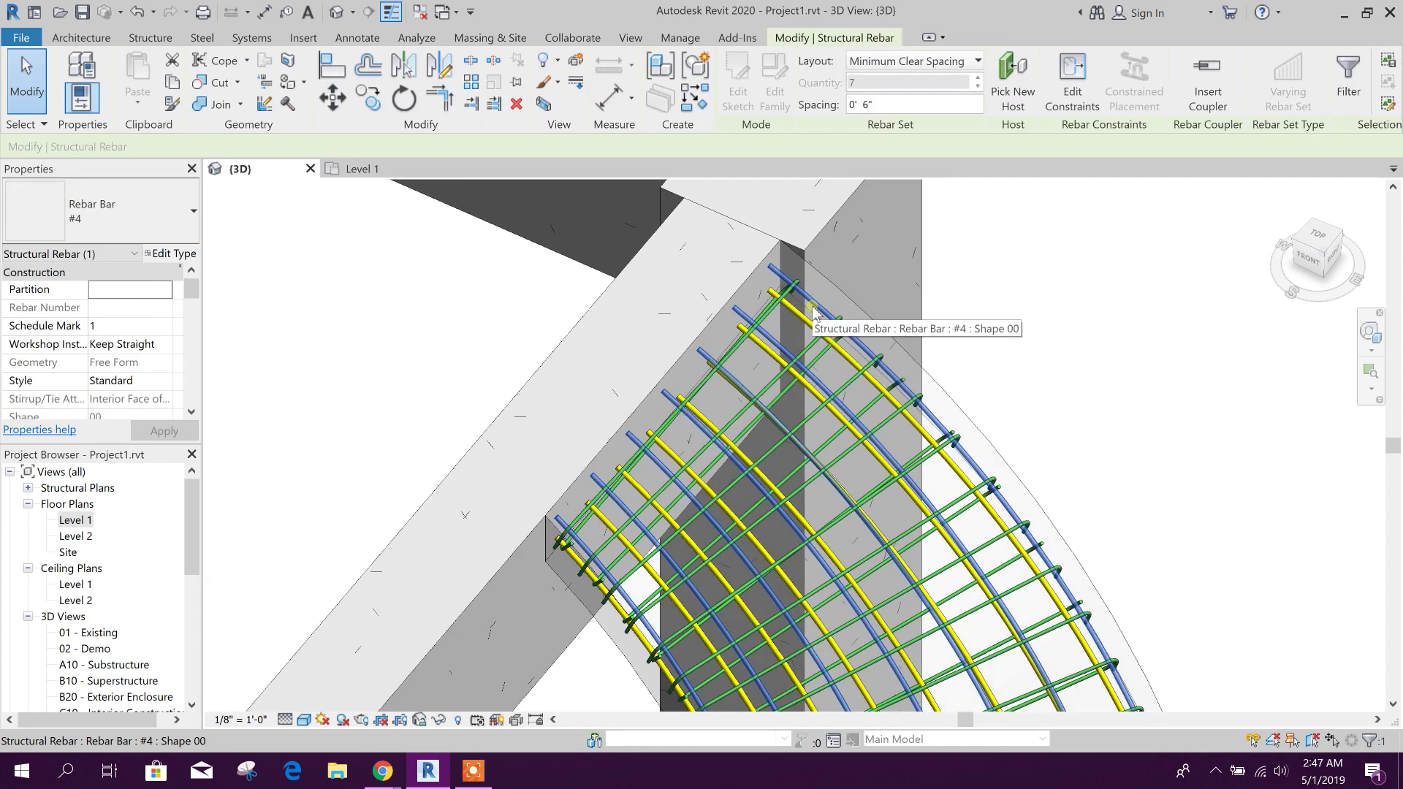
In the #4 rebar constraints, set the upper end offset to 1' 0".
left_click(1063, 94)
scroll(809, 266, "up", 2)
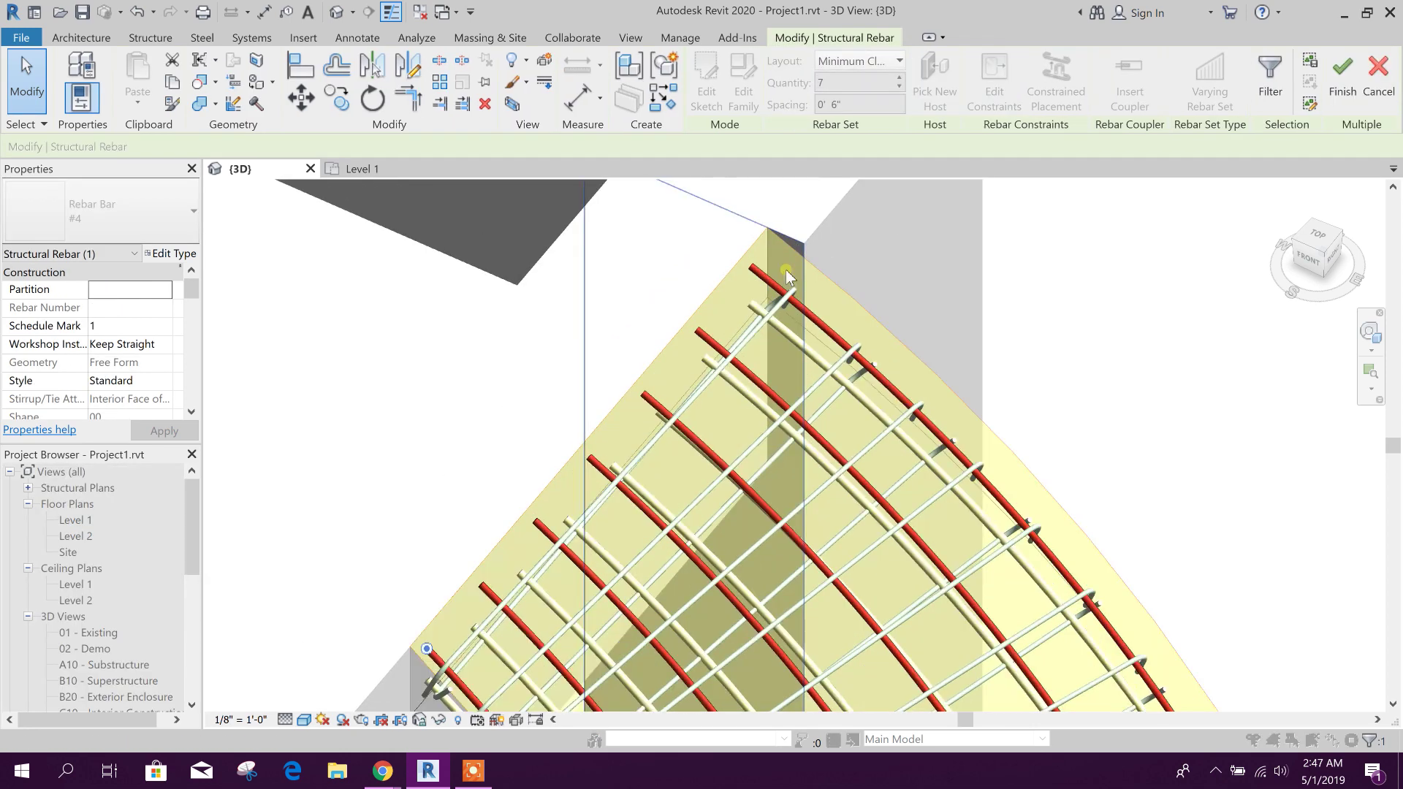
middle_click_drag(479, 627, 590, 485)
scroll(591, 484, "up", 2)
left_click(574, 448)
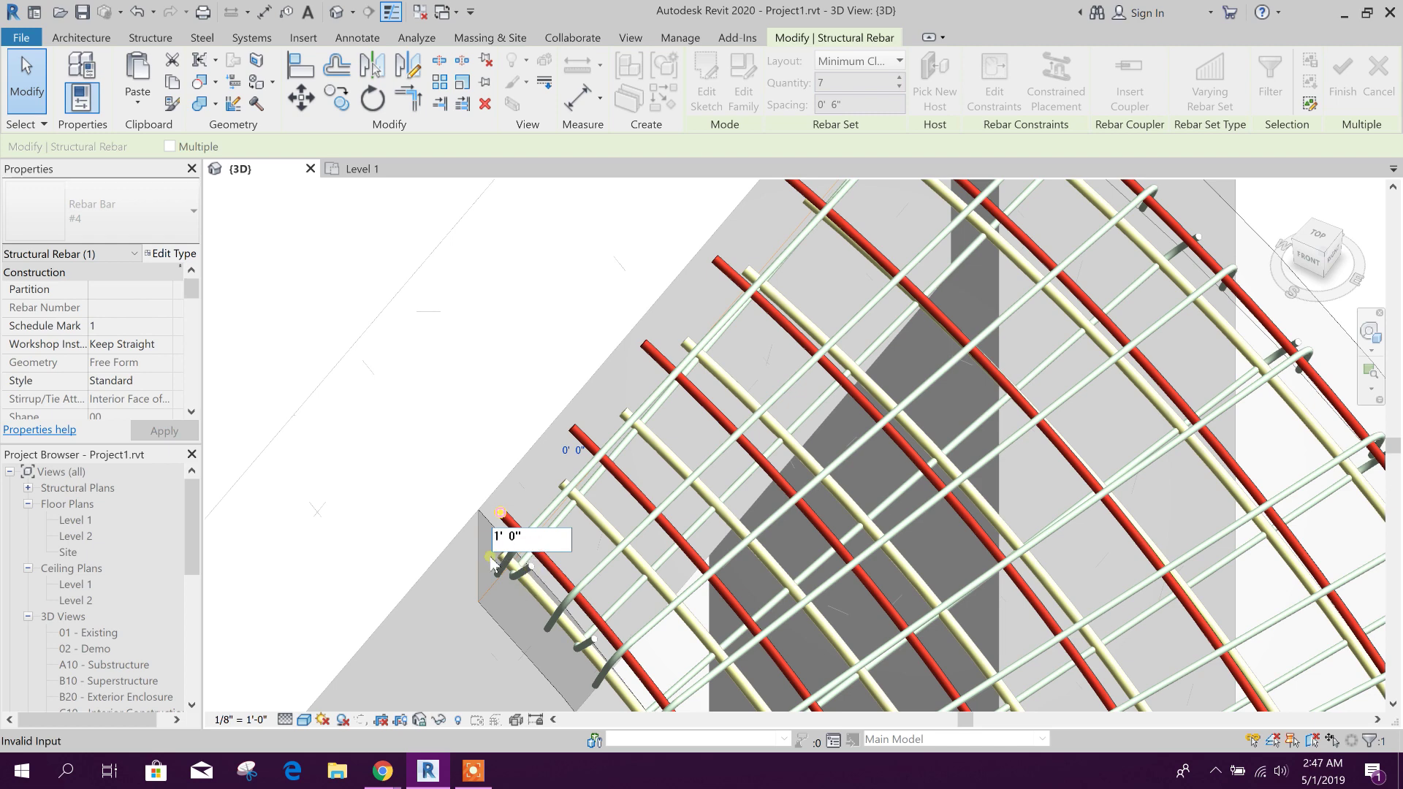
type("1' 0\"")
key("Return")
Set the lower start-of-bar offset to 1' 0" and finish the constraint edits.
scroll(453, 488, "down", 3)
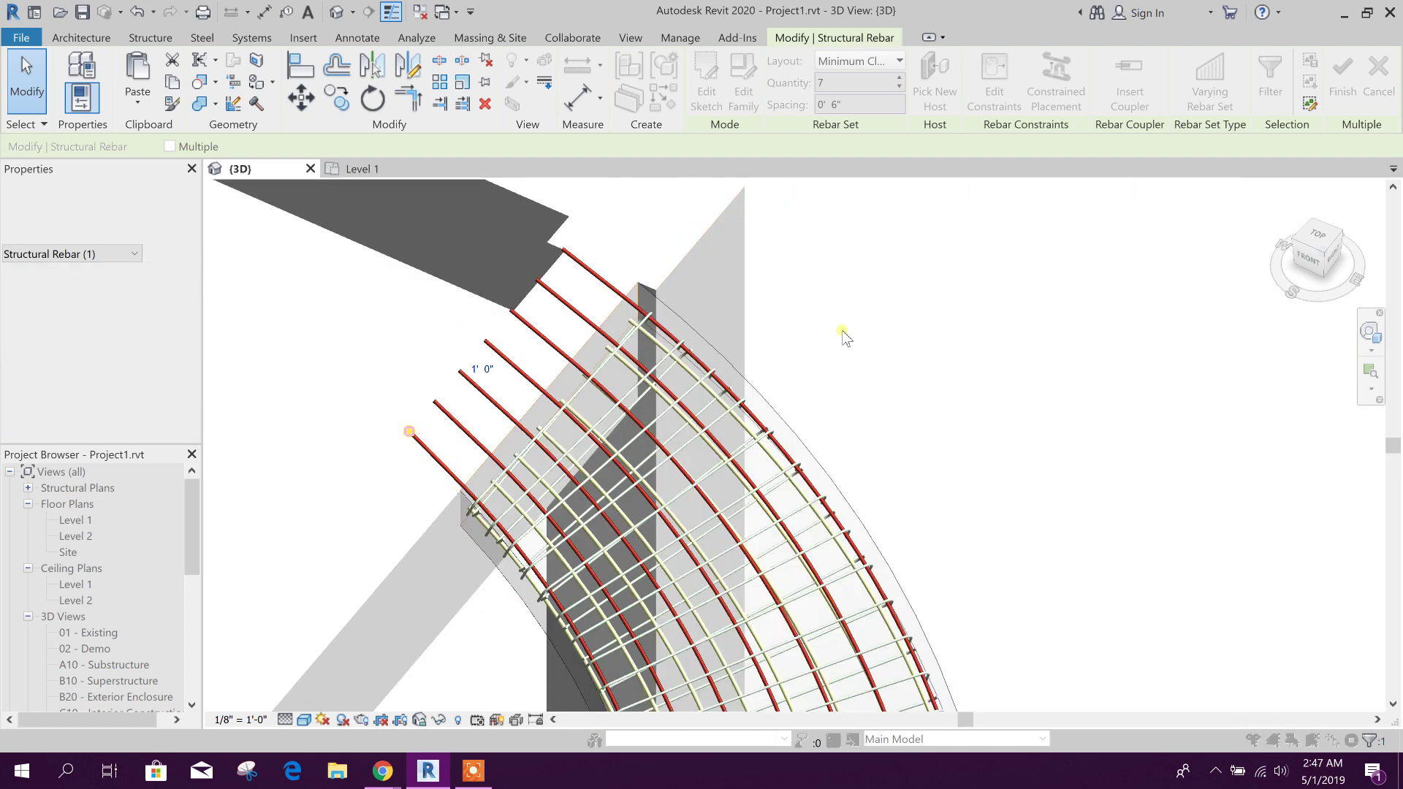
middle_click_drag(927, 597, 910, 395)
scroll(903, 365, "down", 3)
middle_click_drag(1025, 623, 1036, 415)
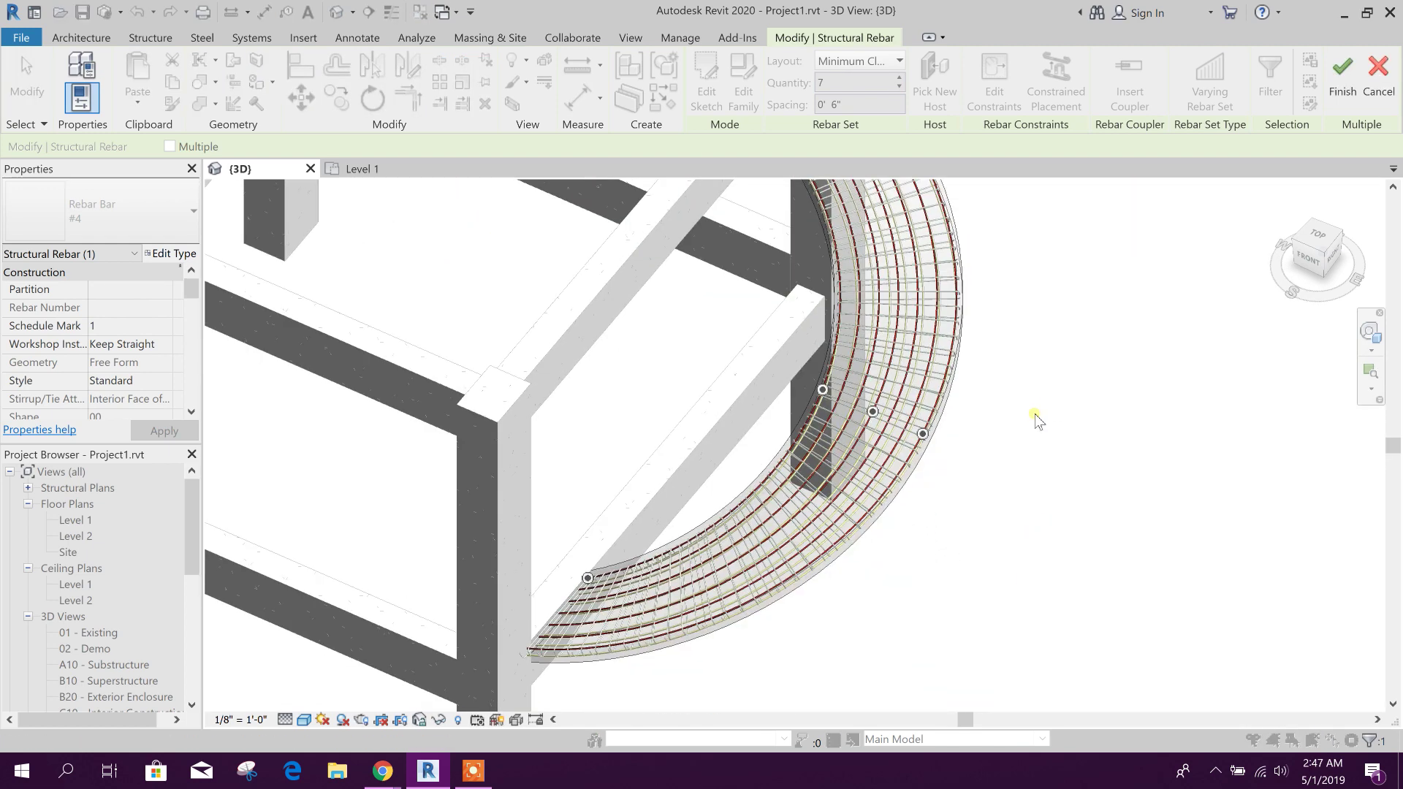
scroll(577, 661, "up", 1)
scroll(539, 575, "up", 2)
left_click(562, 449)
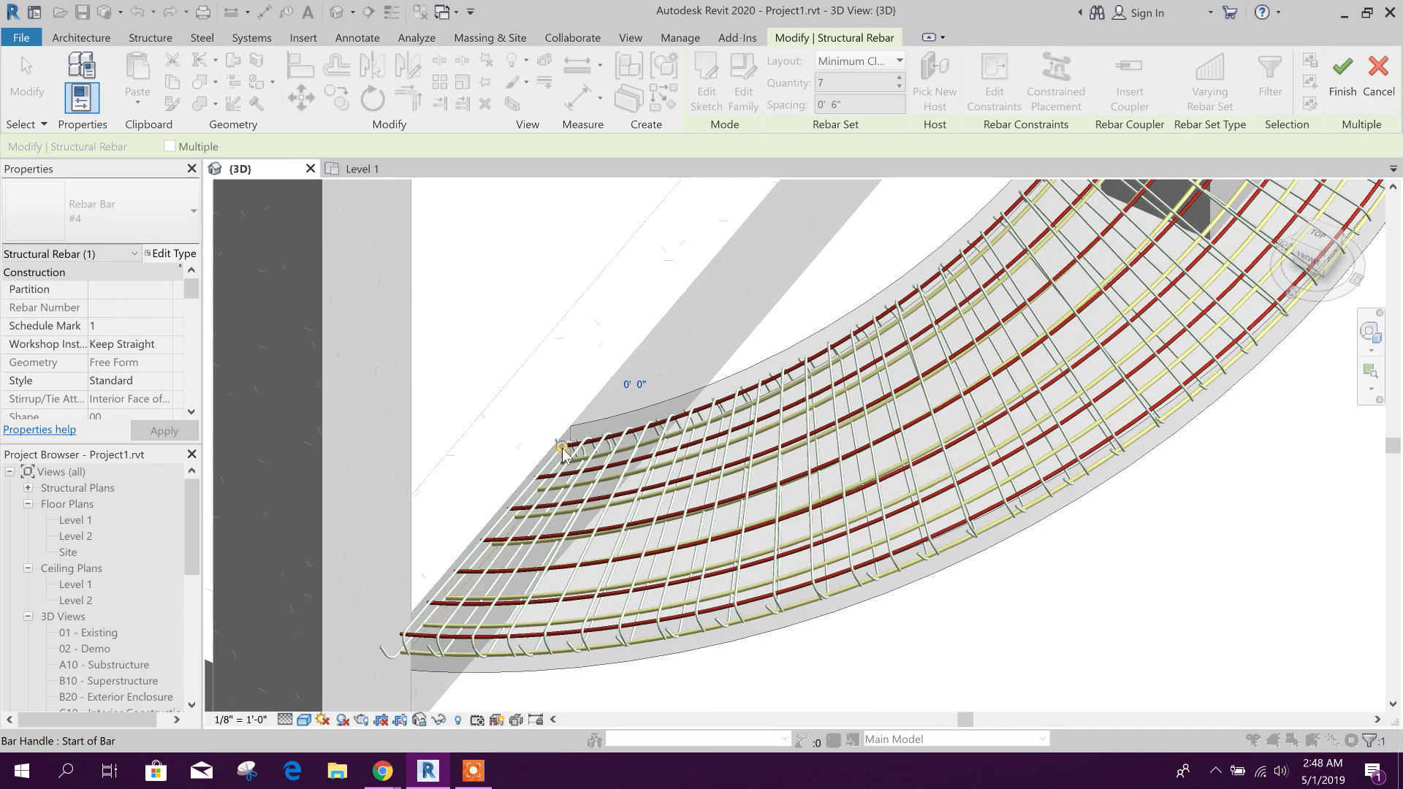
left_click(639, 384)
left_click_drag(562, 471, 555, 471)
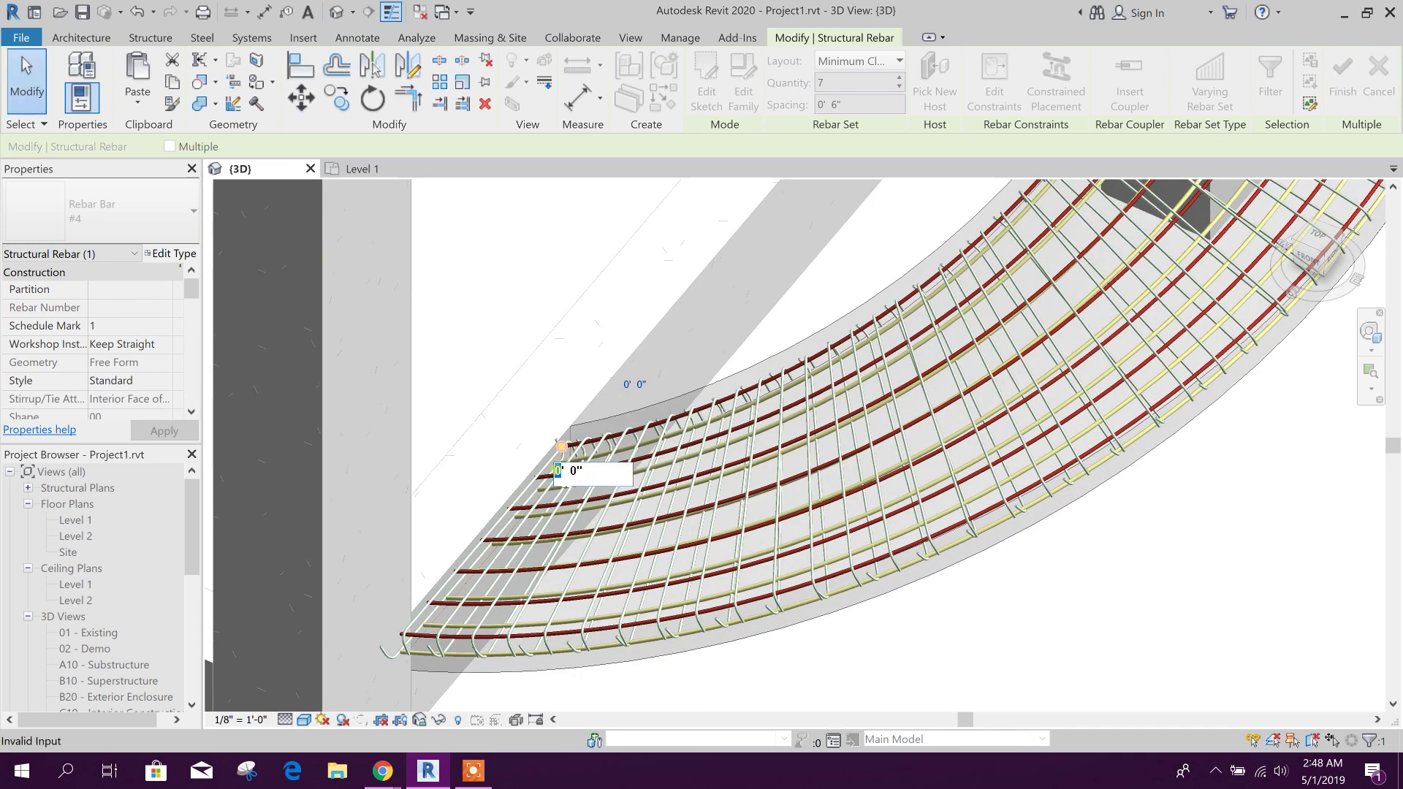
type("1")
key("Return")
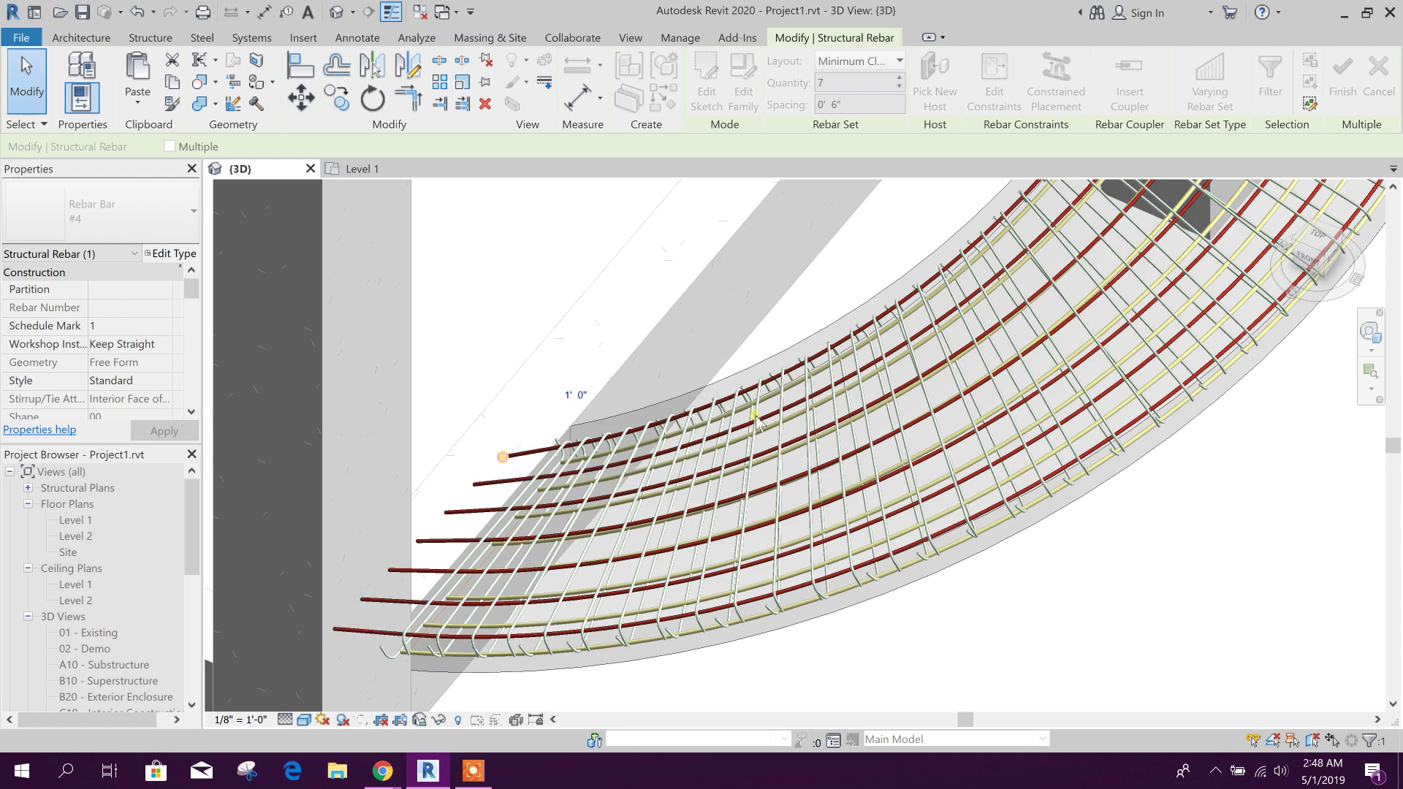
scroll(589, 573, "down", 3)
scroll(613, 639, "down", 3)
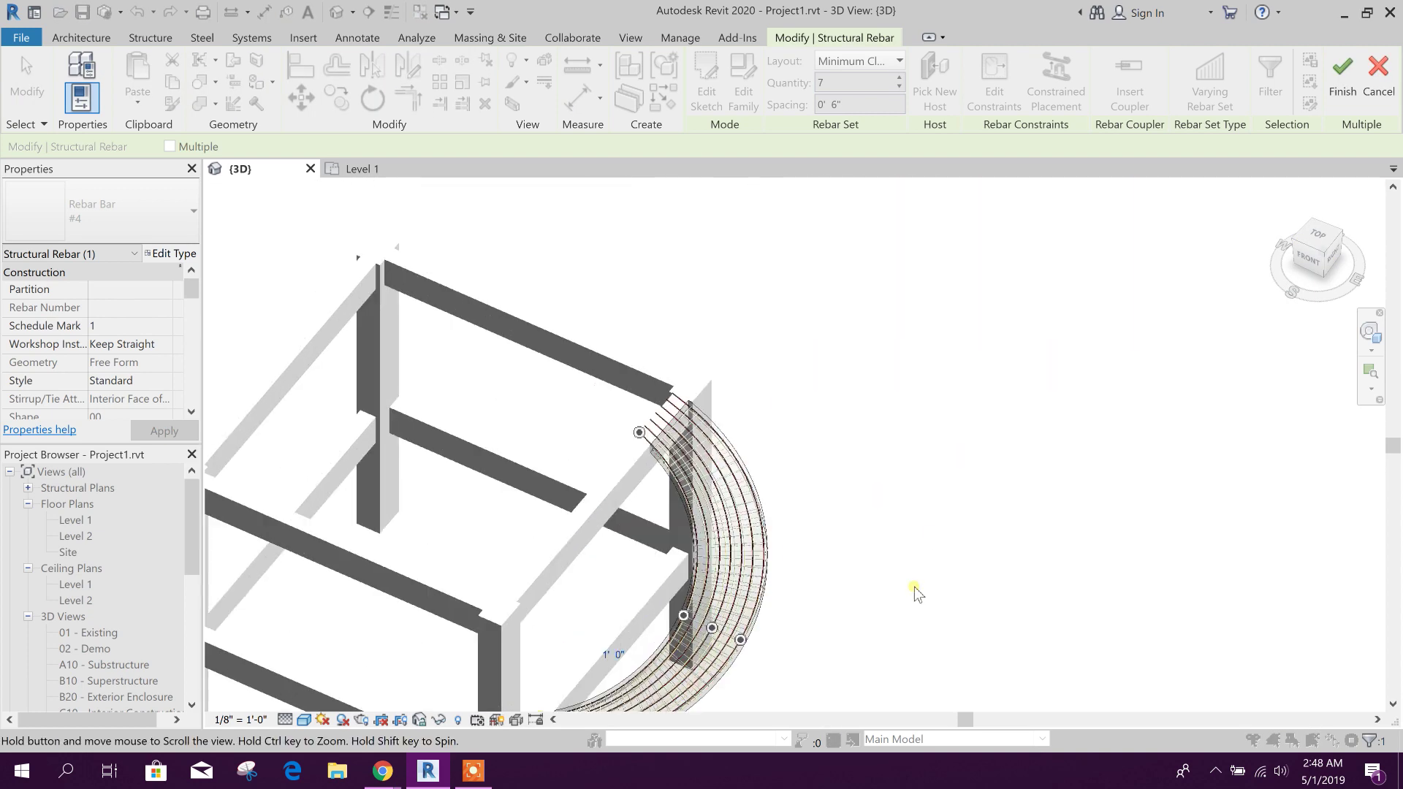
left_click(1330, 76)
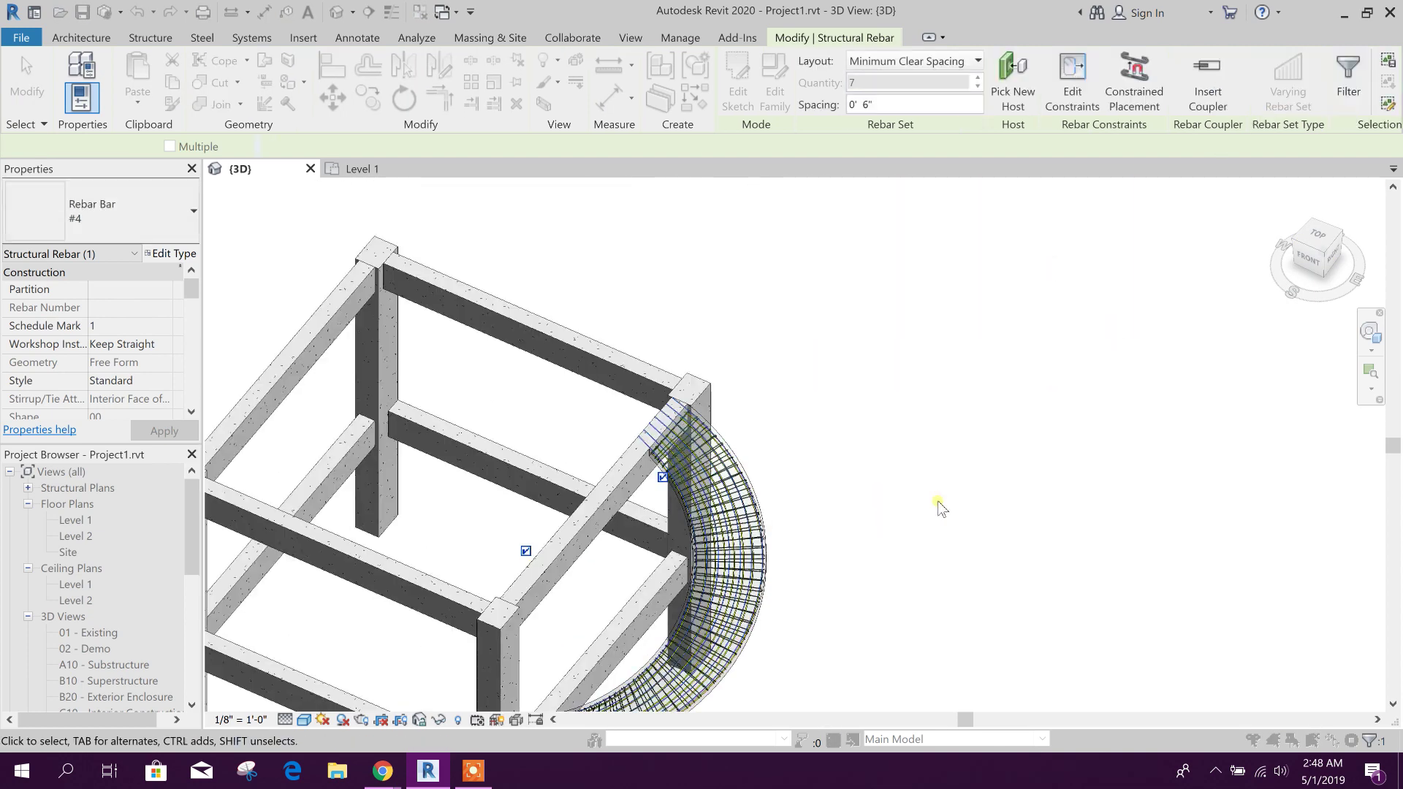
middle_click_drag(901, 547, 965, 378)
scroll(905, 449, "up", 2)
left_click(903, 448)
middle_click_drag(879, 511, 921, 480)
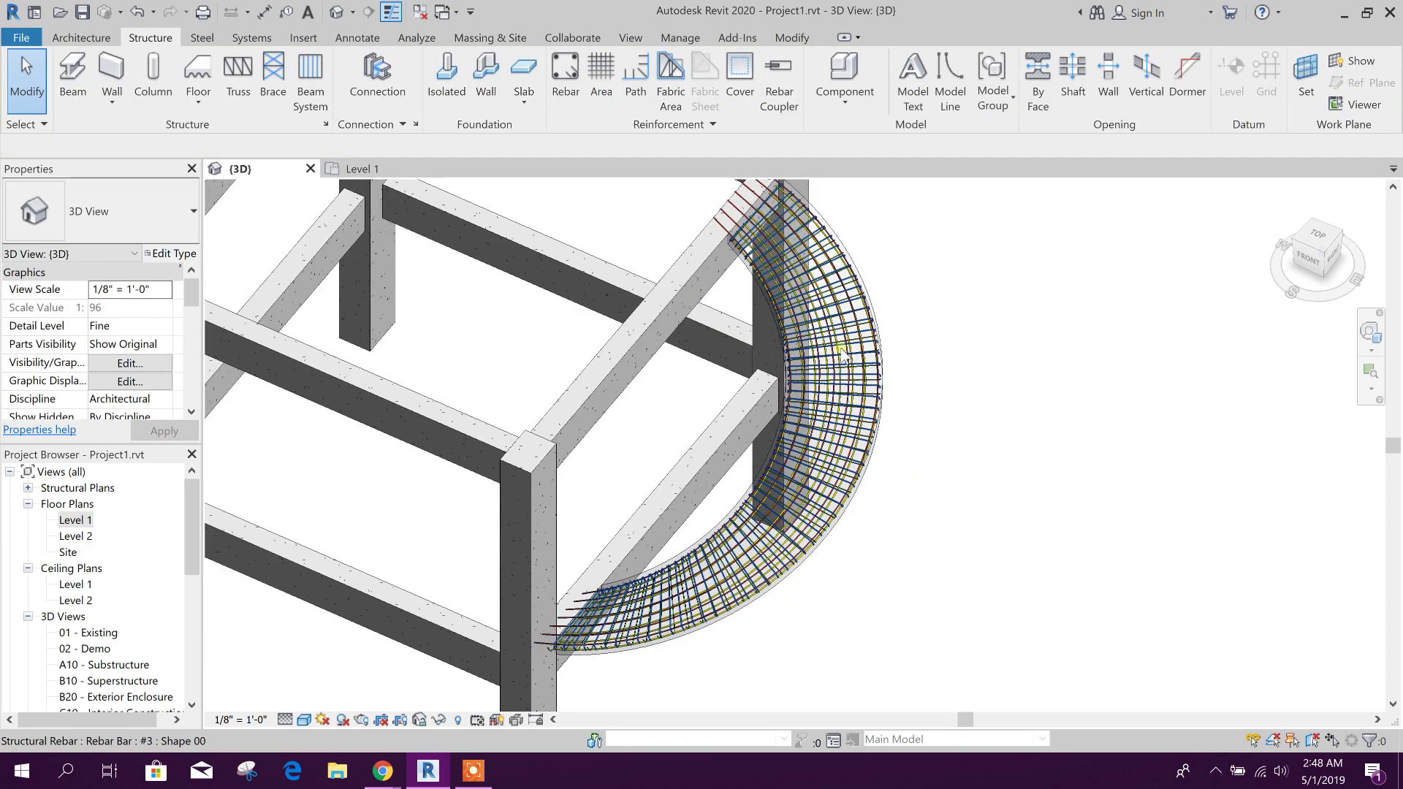
scroll(840, 354, "up", 3)
scroll(820, 516, "up", 1)
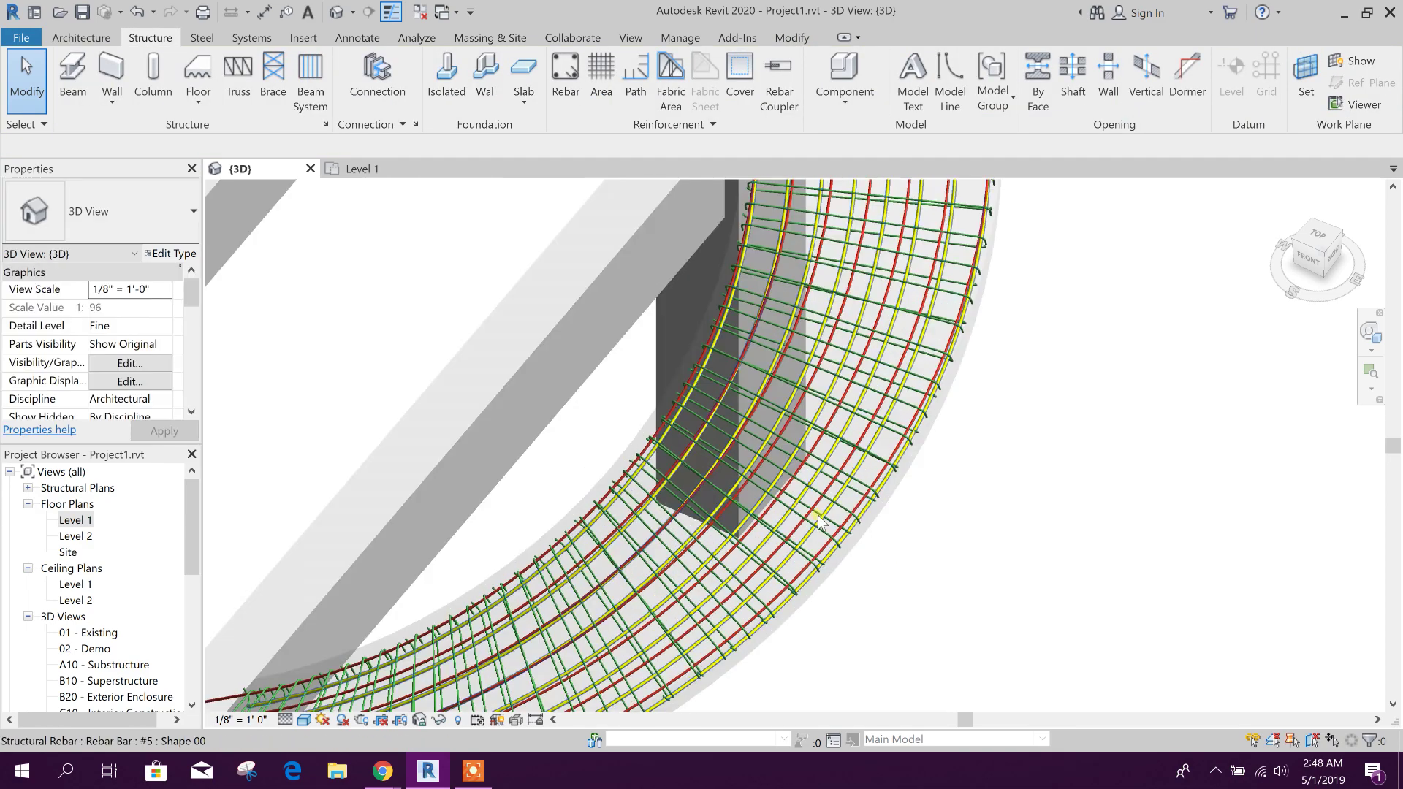
scroll(886, 503, "down", 2)
middle_click_drag(966, 436, 948, 526)
scroll(906, 505, "up", 2)
scroll(914, 548, "down", 2)
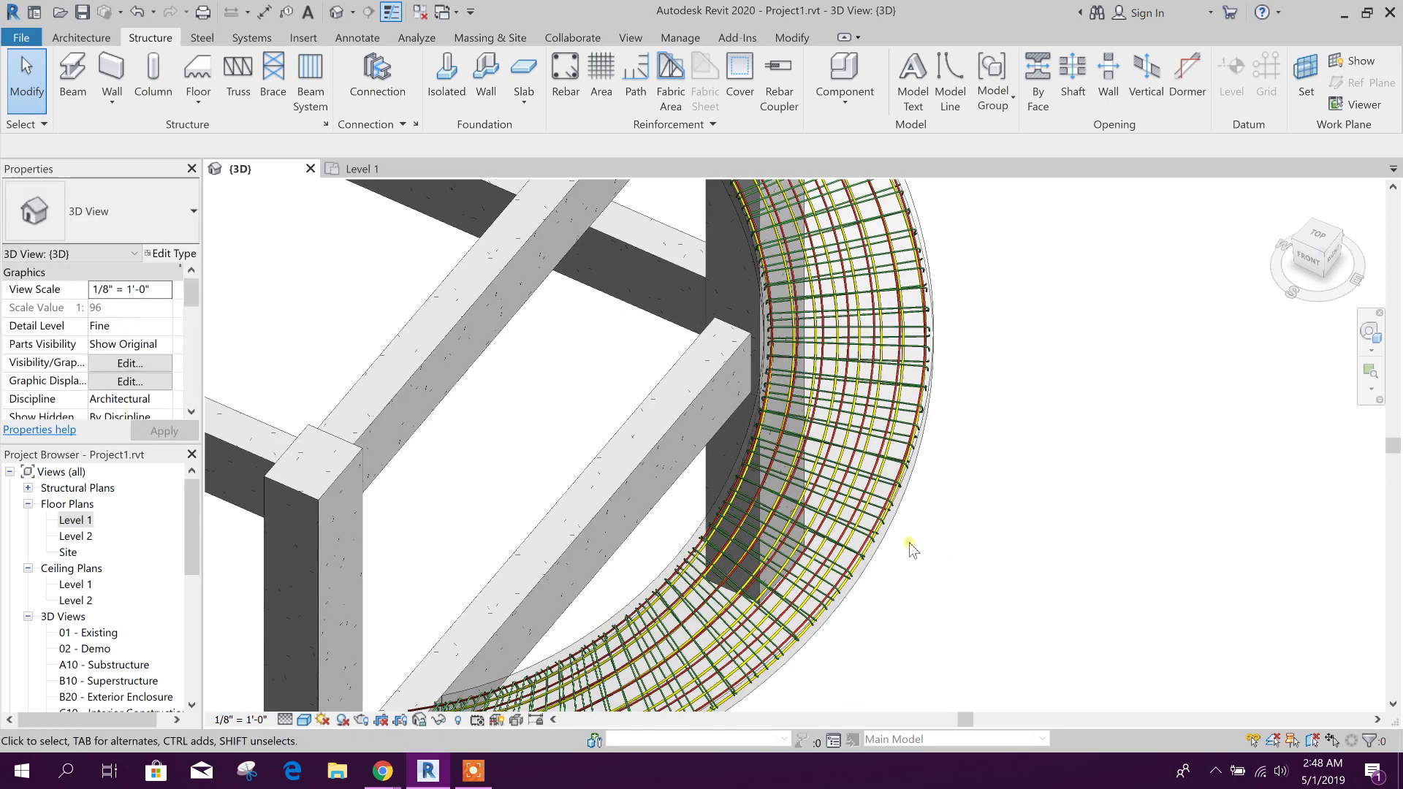
scroll(910, 549, "down", 2)
scroll(939, 534, "up", 2)
scroll(943, 565, "down", 2)
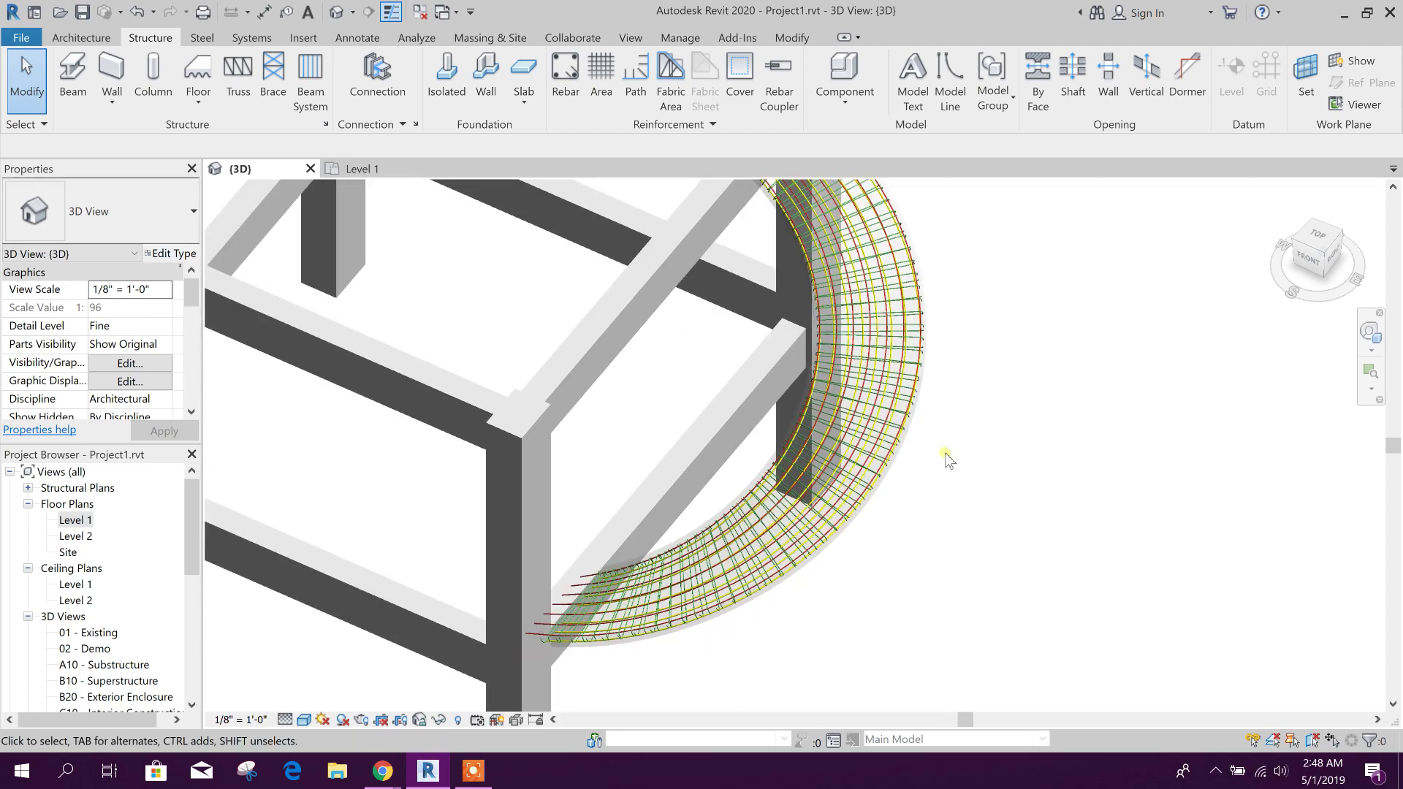
scroll(940, 460, "up", 2)
scroll(933, 454, "down", 2)
scroll(867, 614, "up", 2)
scroll(873, 603, "down", 2)
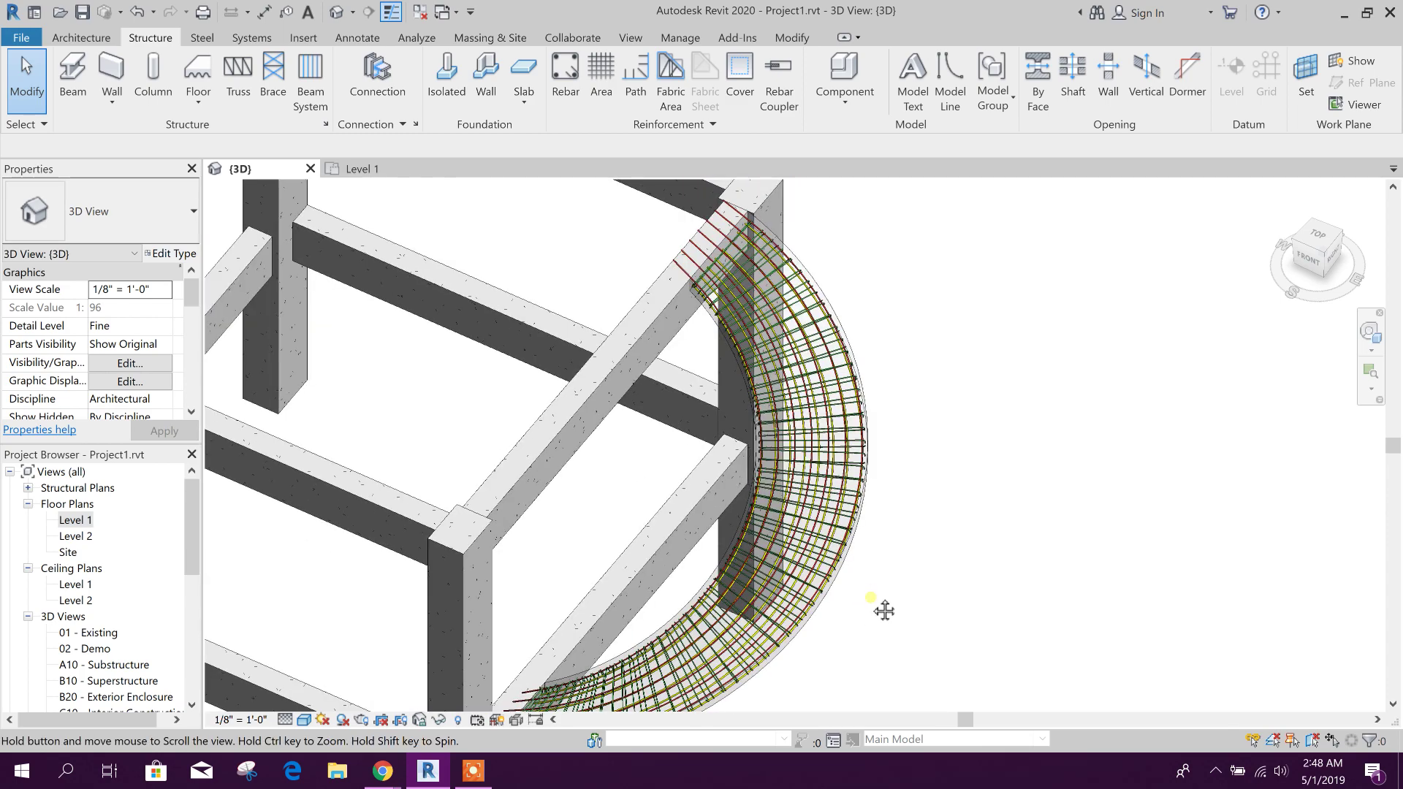
middle_click_drag(877, 595, 908, 551, "shift")
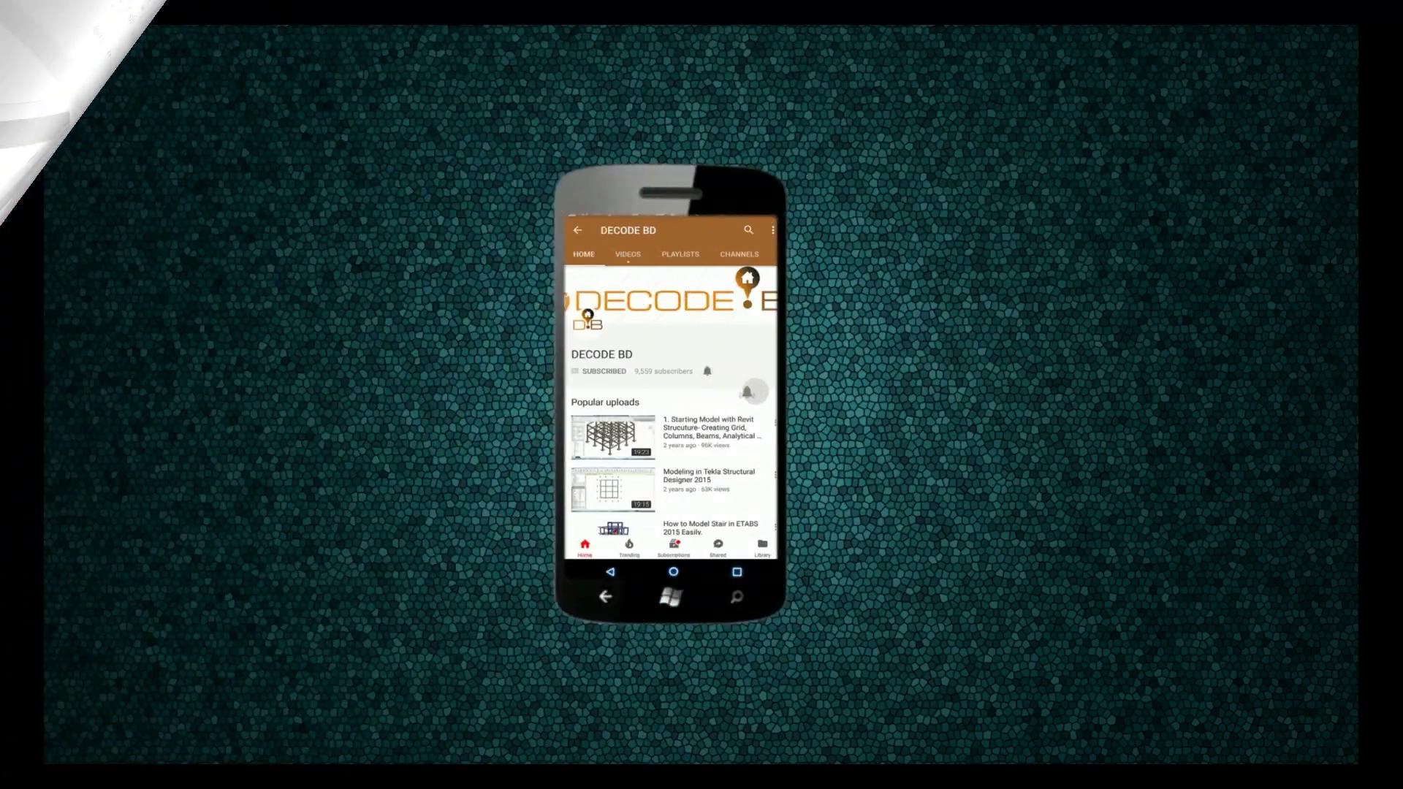